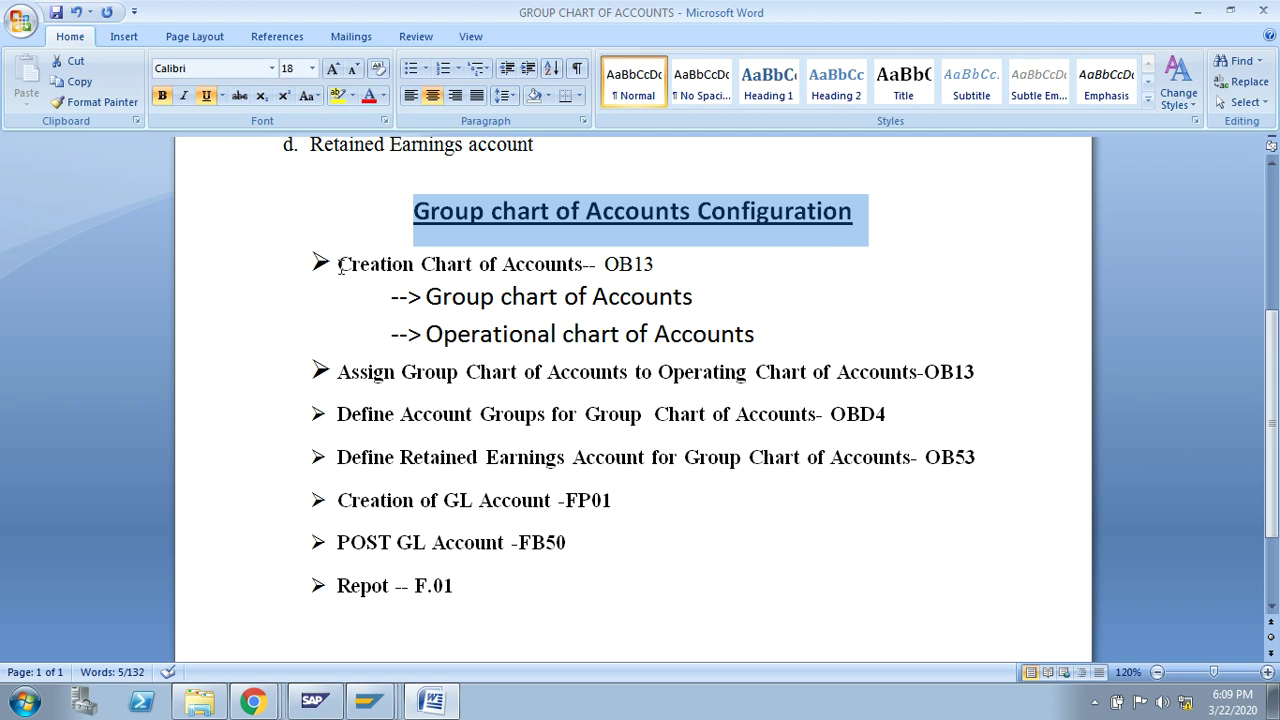
- Review the OB13 chart of accounts creation entry and its group and operational sub-items in the configuration outline
left_click_drag(341, 265, 584, 264)
left_click(660, 265)
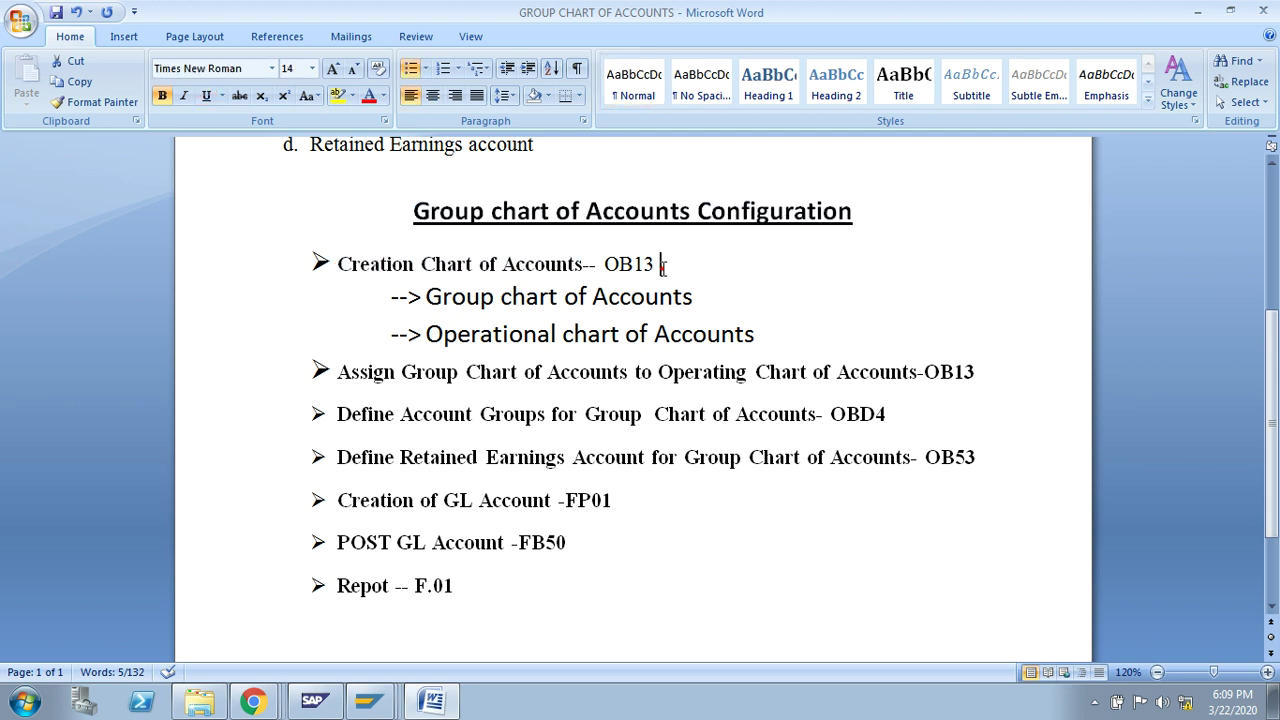
left_click_drag(661, 265, 631, 264)
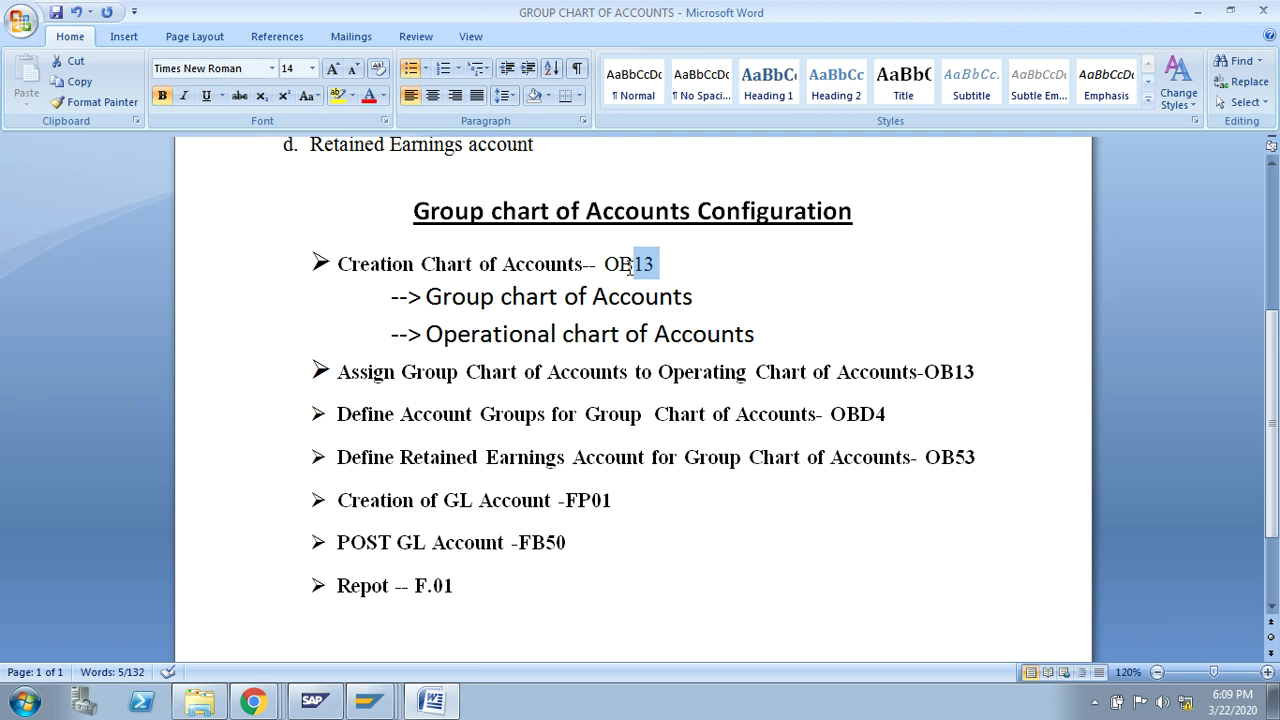
left_click_drag(428, 296, 694, 297)
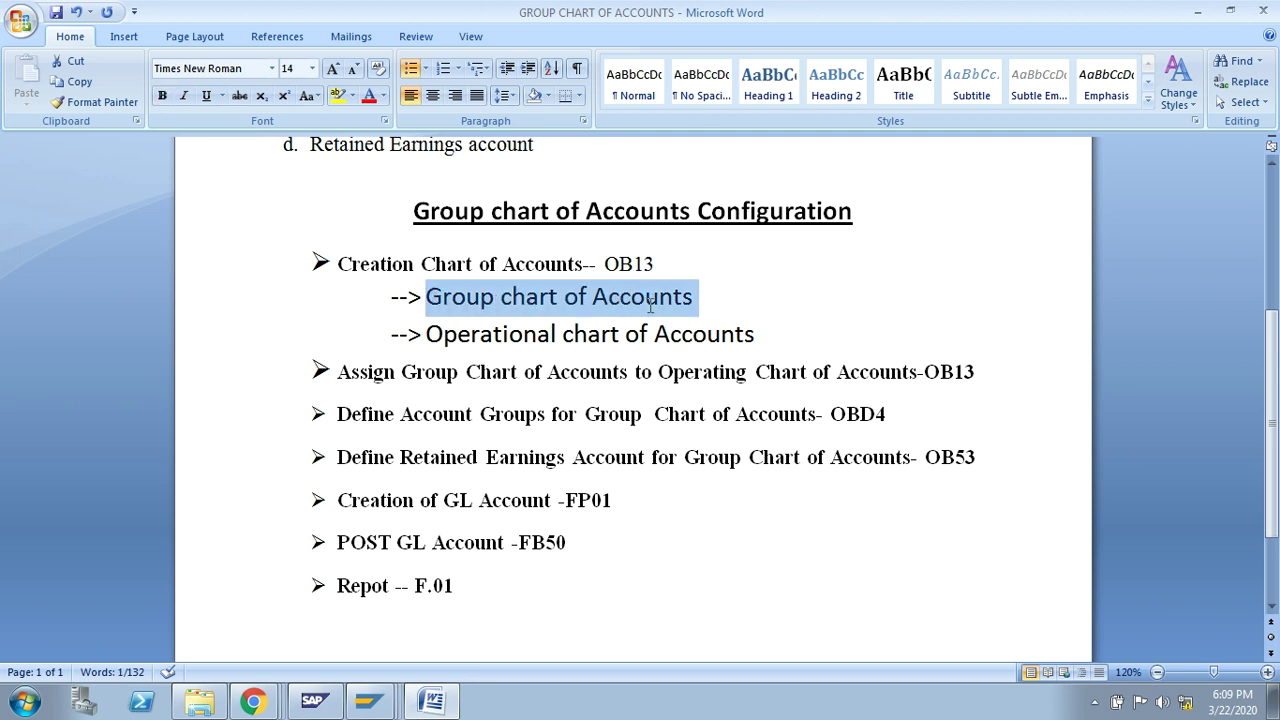
left_click_drag(432, 334, 667, 347)
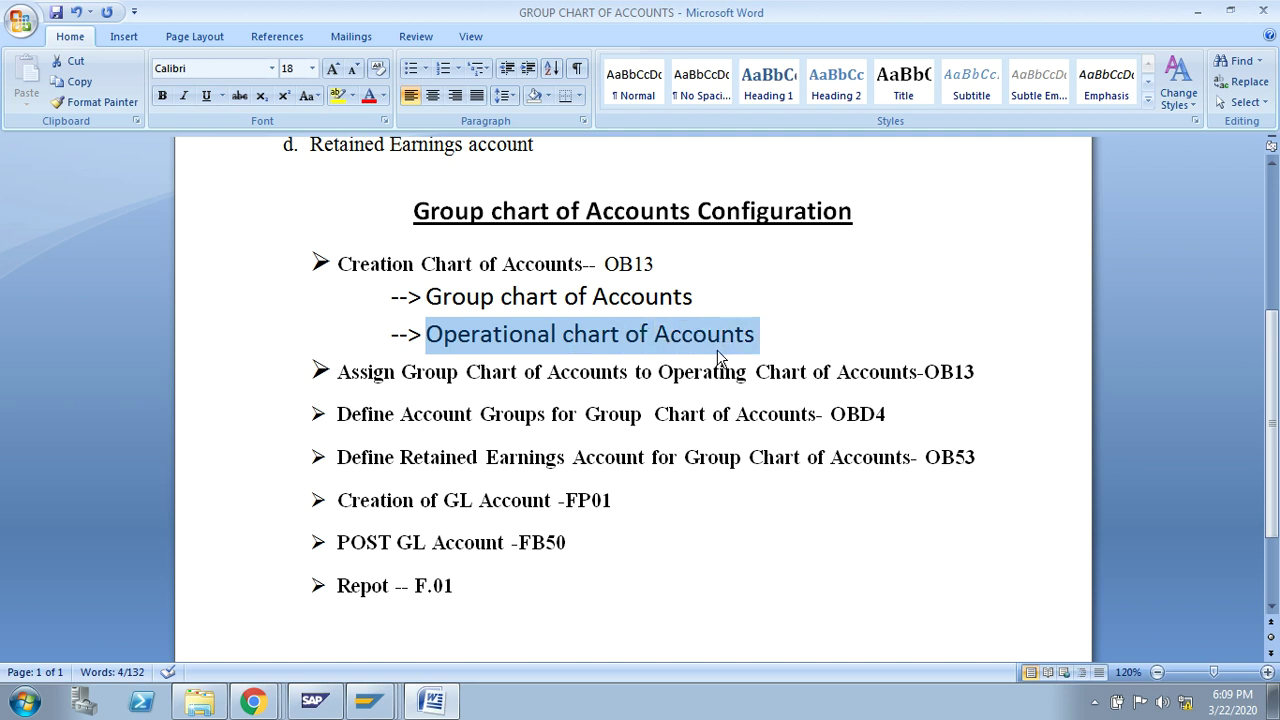
left_click(697, 297)
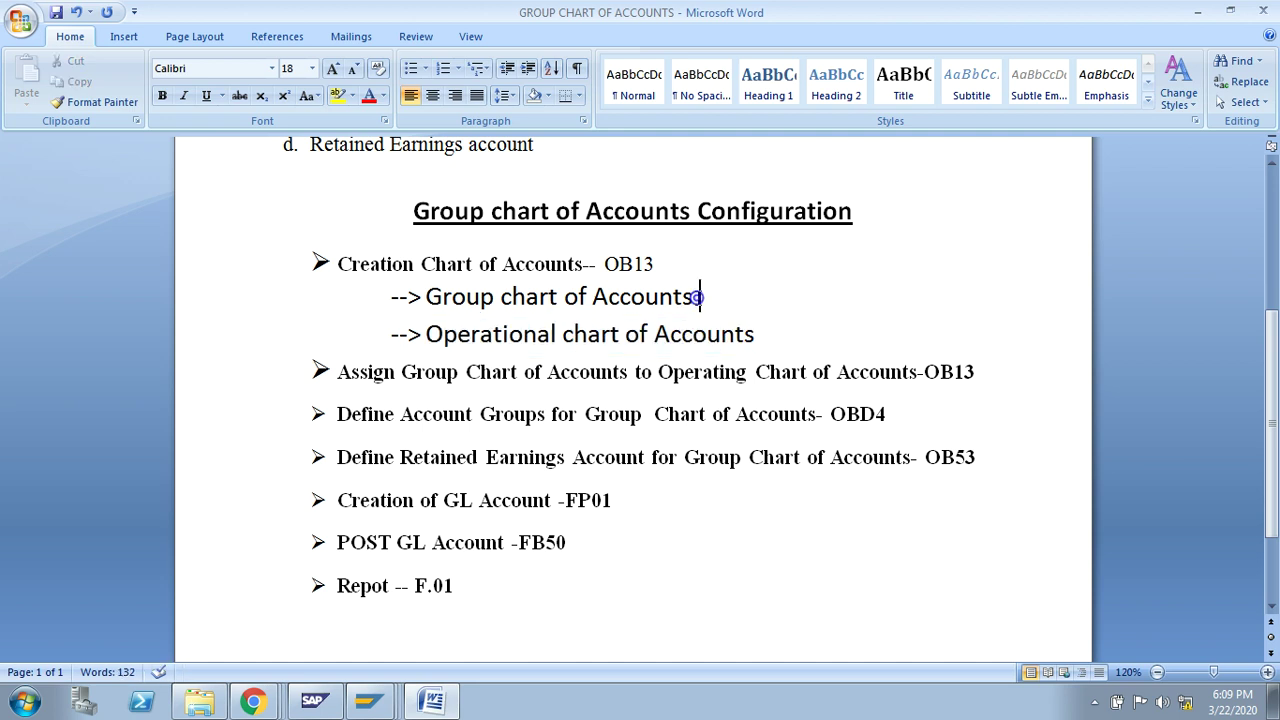
left_click_drag(697, 297, 469, 296)
left_click(460, 296)
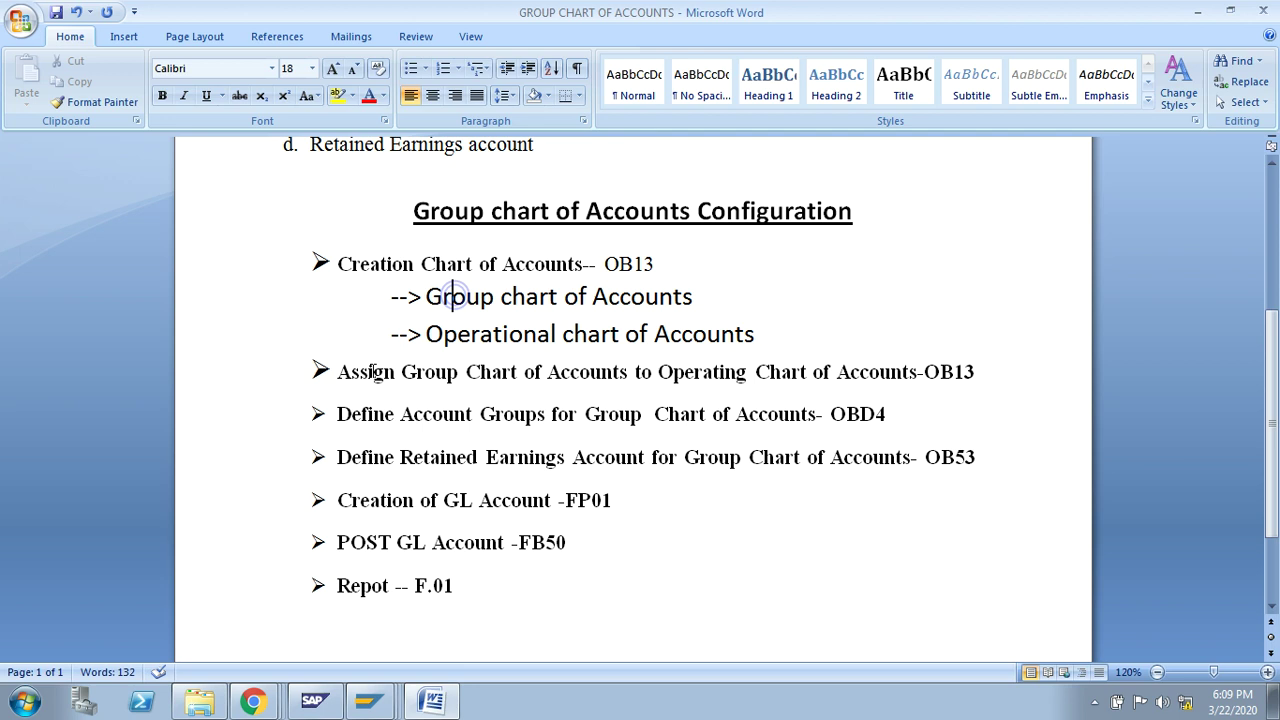
left_click(360, 703)
- Highlight the "Creation Chart of Accounts-- OB13" line in yellow
left_click_drag(675, 263, 338, 264)
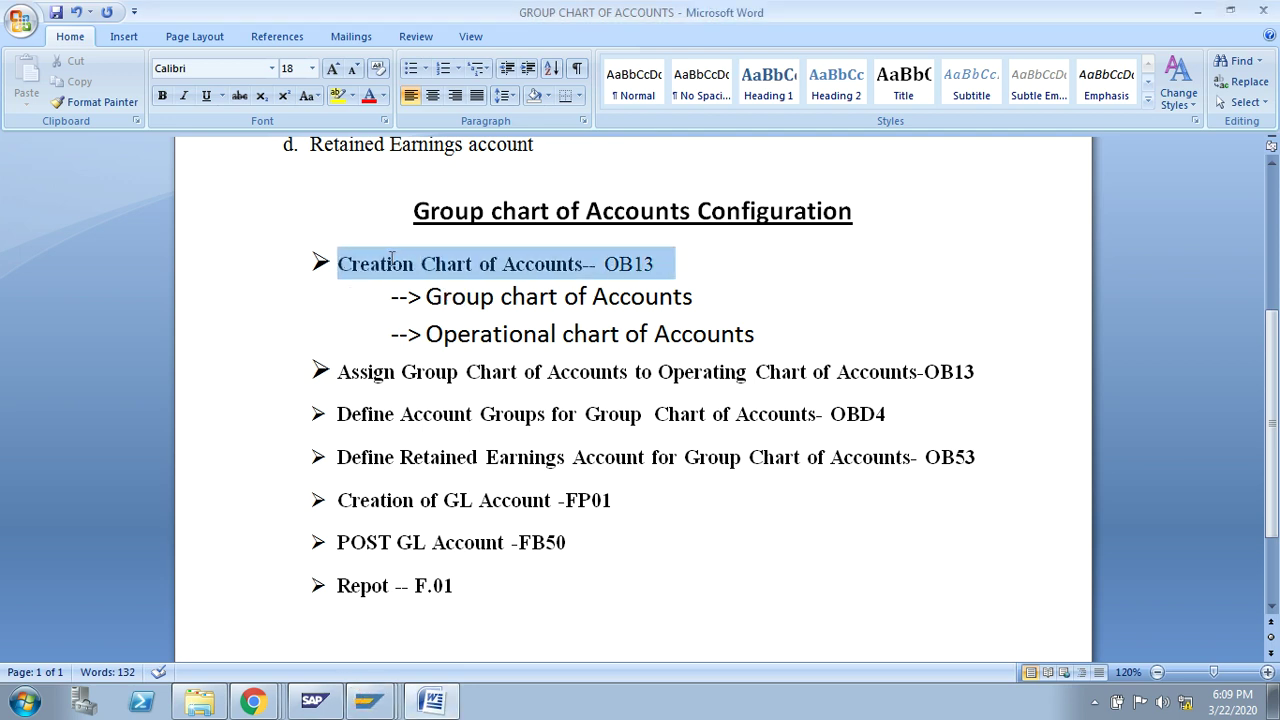
left_click(338, 95)
left_click_drag(657, 263, 607, 263)
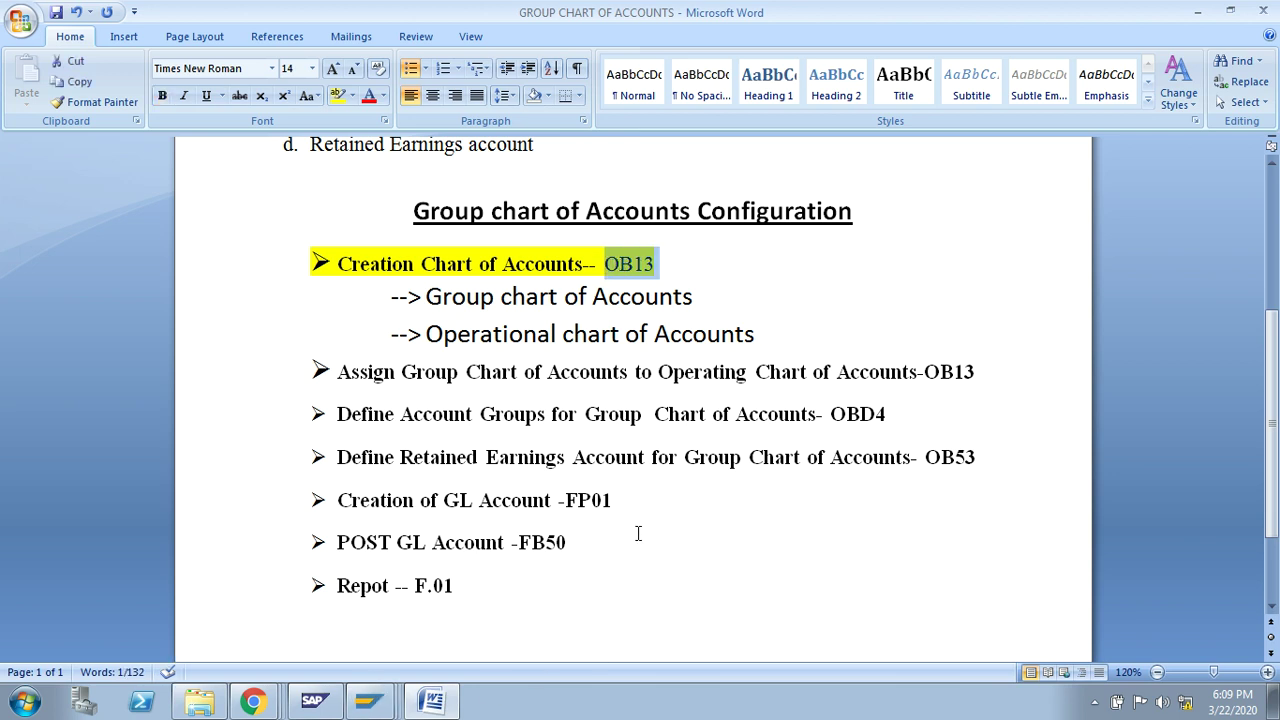
- Switch to SAP, run transaction SPRO and open the SAP Reference IMG
left_click(369, 700)
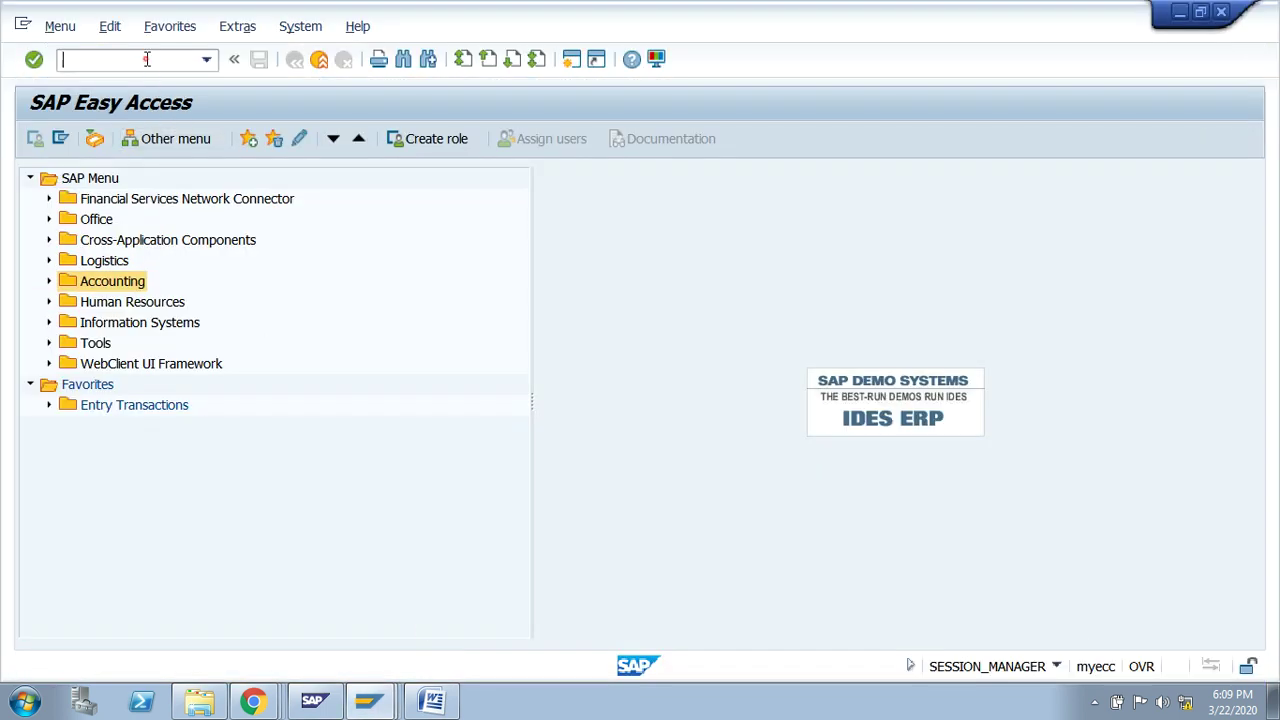
type("SPRO")
key("Return")
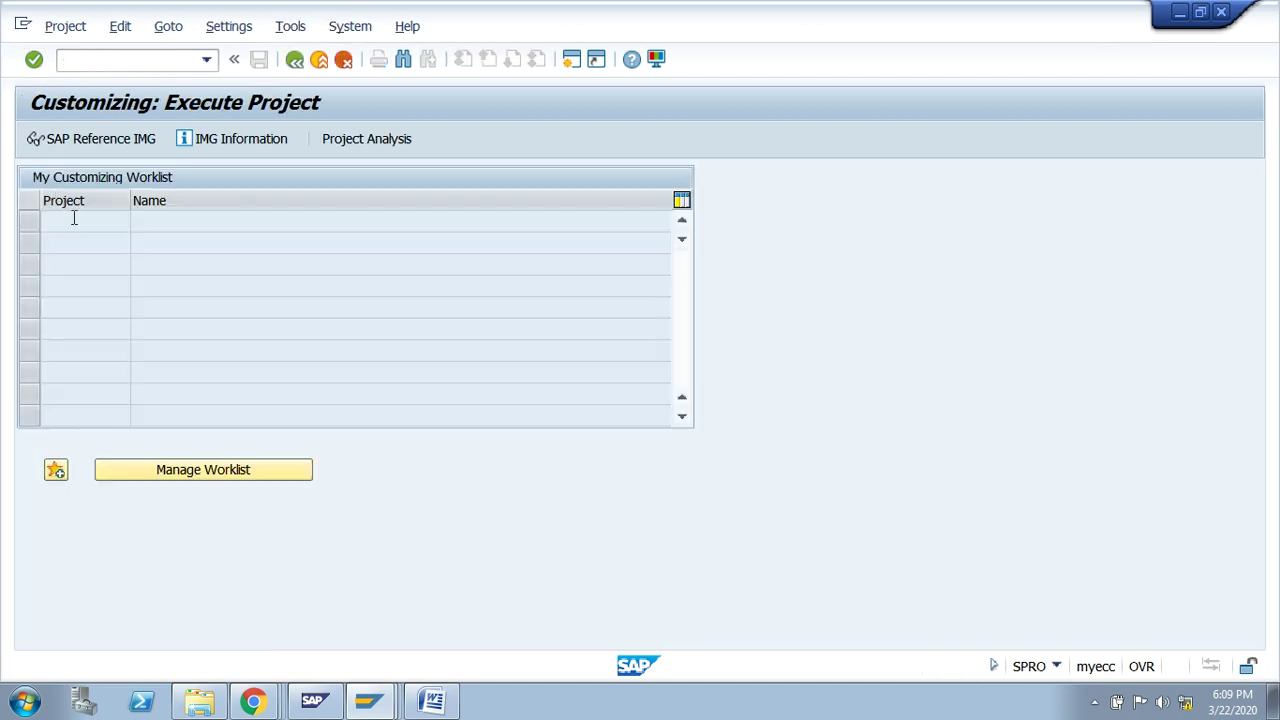
left_click(128, 145)
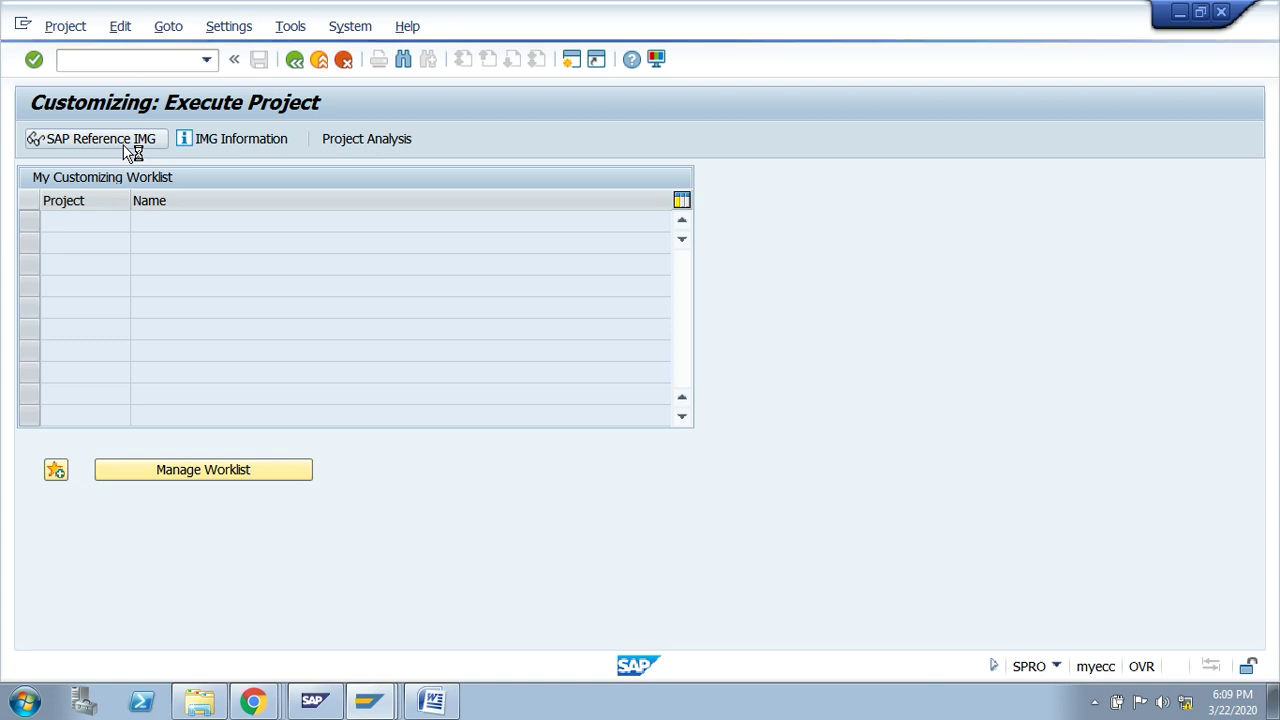
- Expand Financial Accounting (New) and its General Ledger Accounting (New) node in the implementation guide structure
left_click(136, 288)
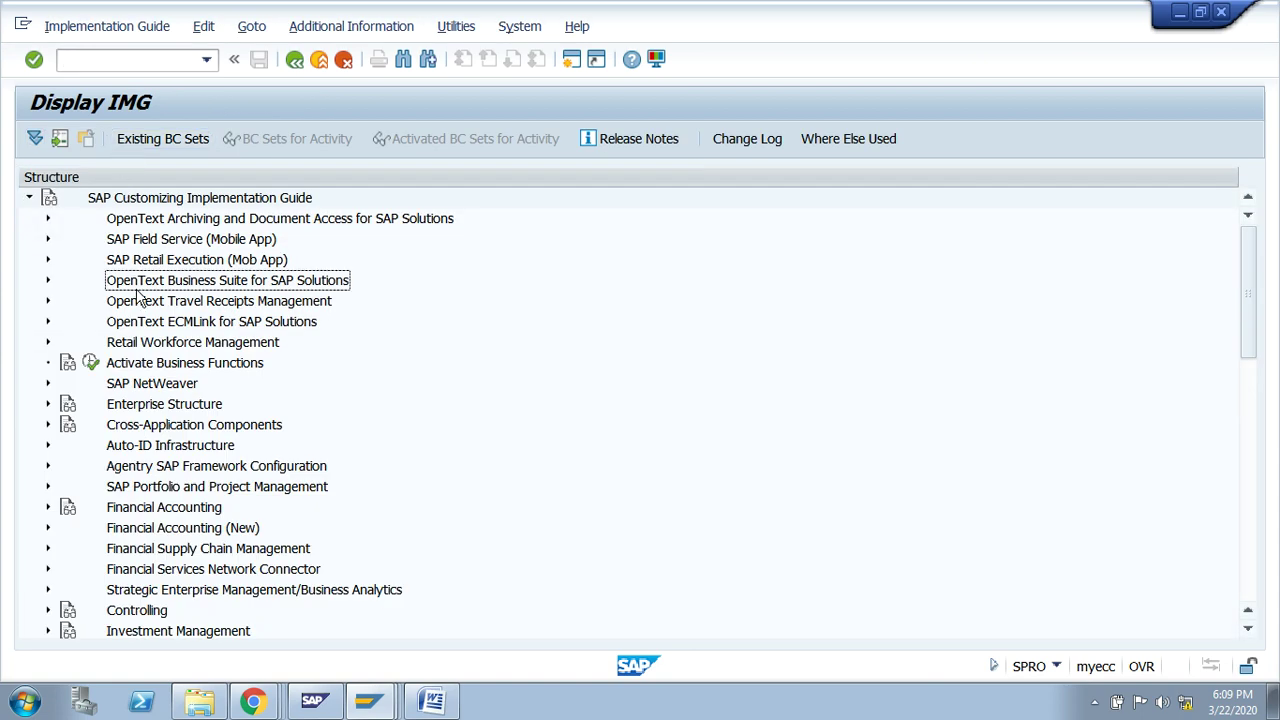
key("Down")
key("Down")
key("Down")
key("Down")
key("Down")
key("Down")
key("Down")
key("Down")
key("Down")
key("Down")
key("Down")
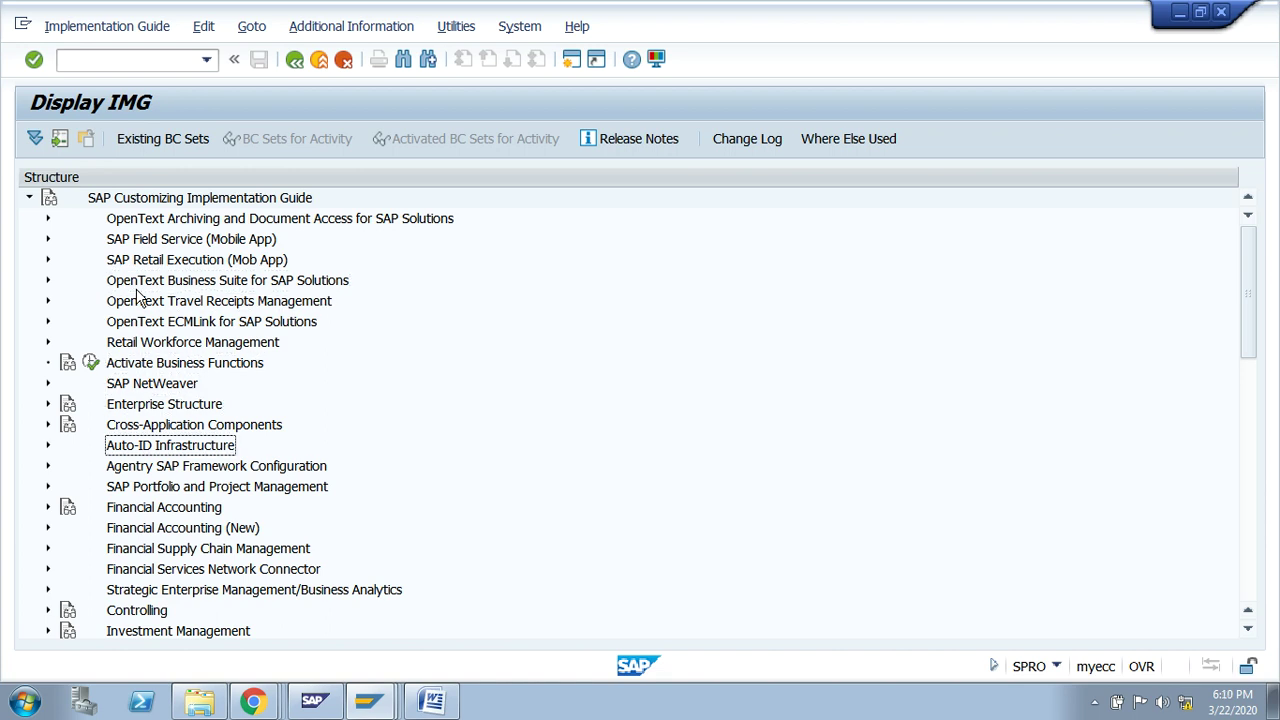
key("Down")
key("Right")
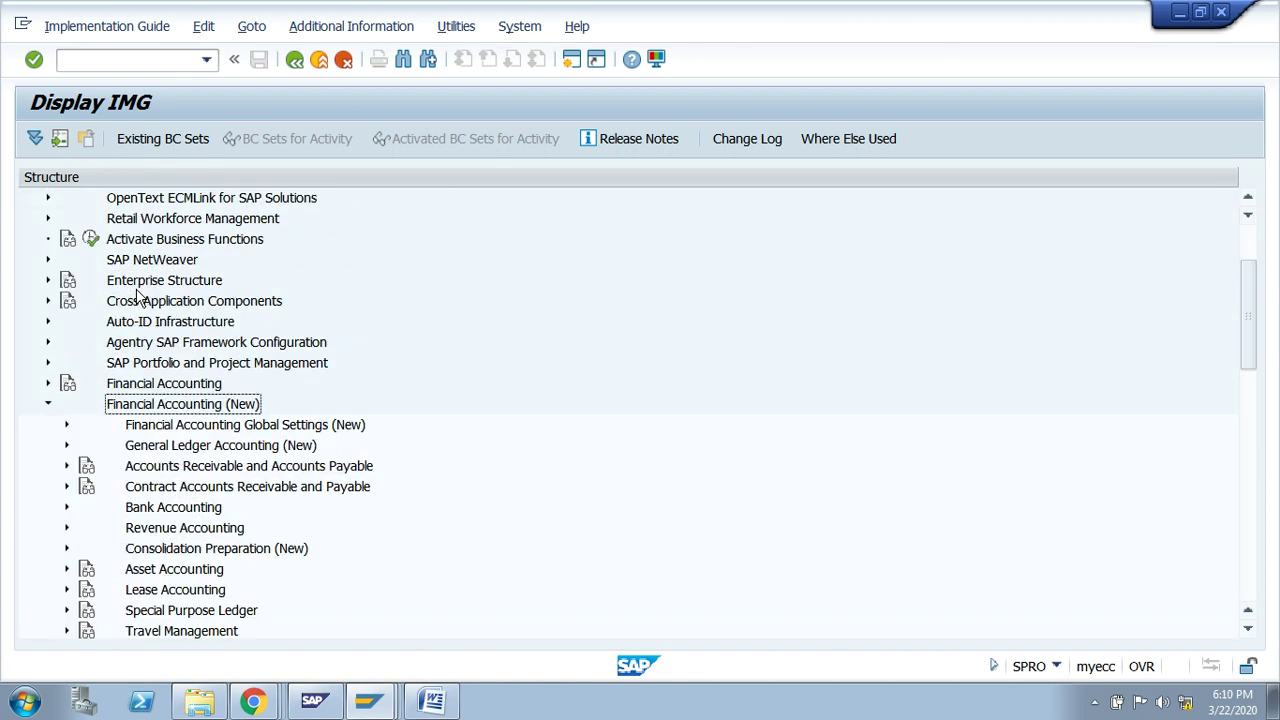
left_click(206, 450)
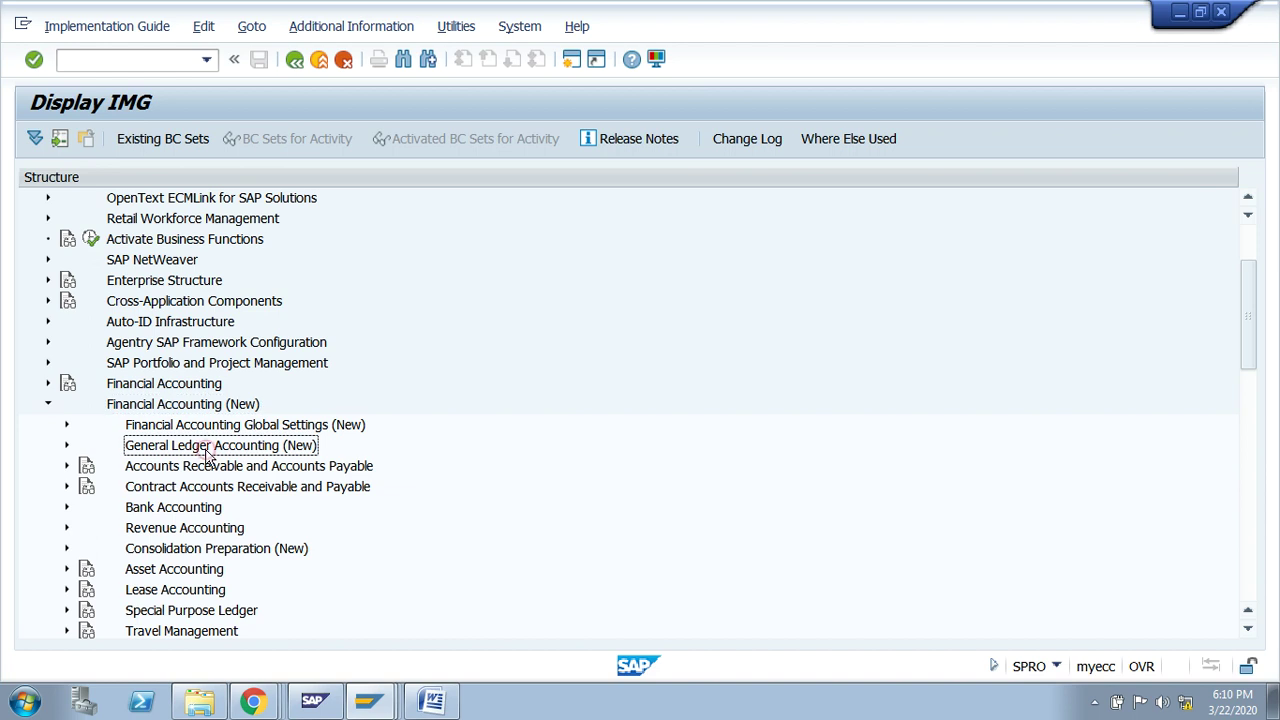
key("Right")
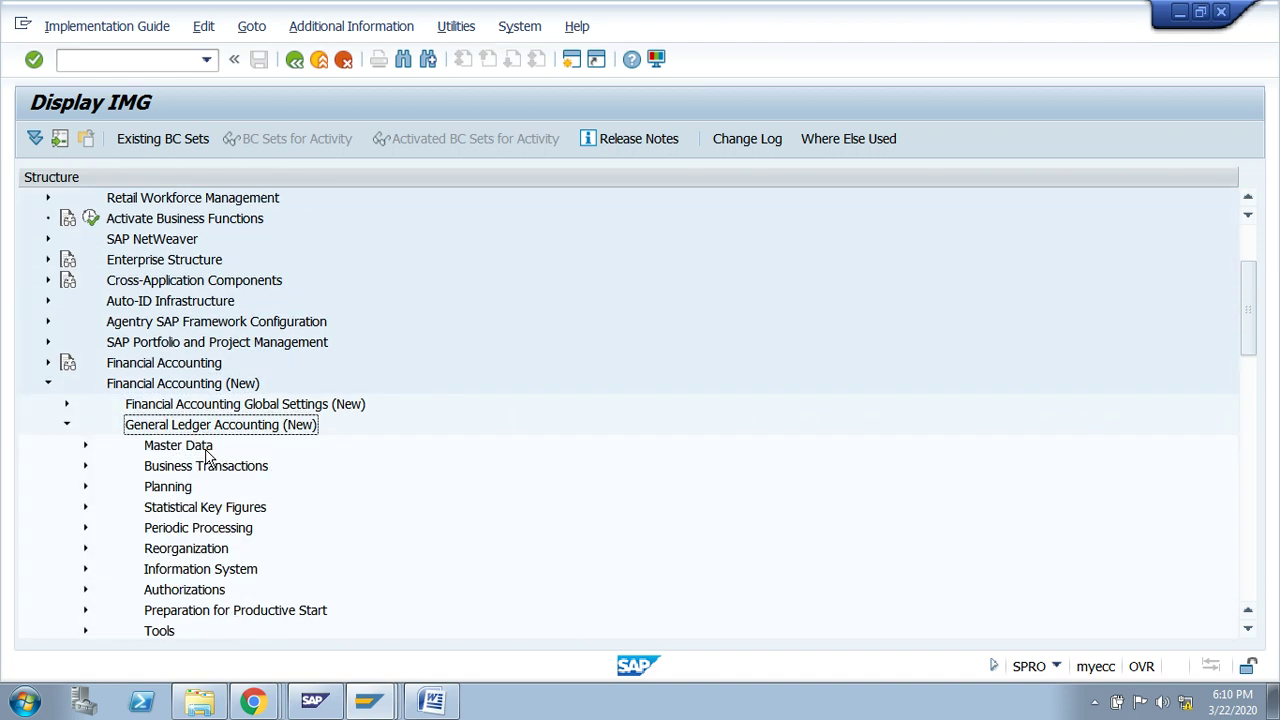
- Expand Master Data, G/L Accounts and Preparations under General Ledger Accounting (New), and select Edit Chart of Accounts List
left_click(207, 452)
key("Right")
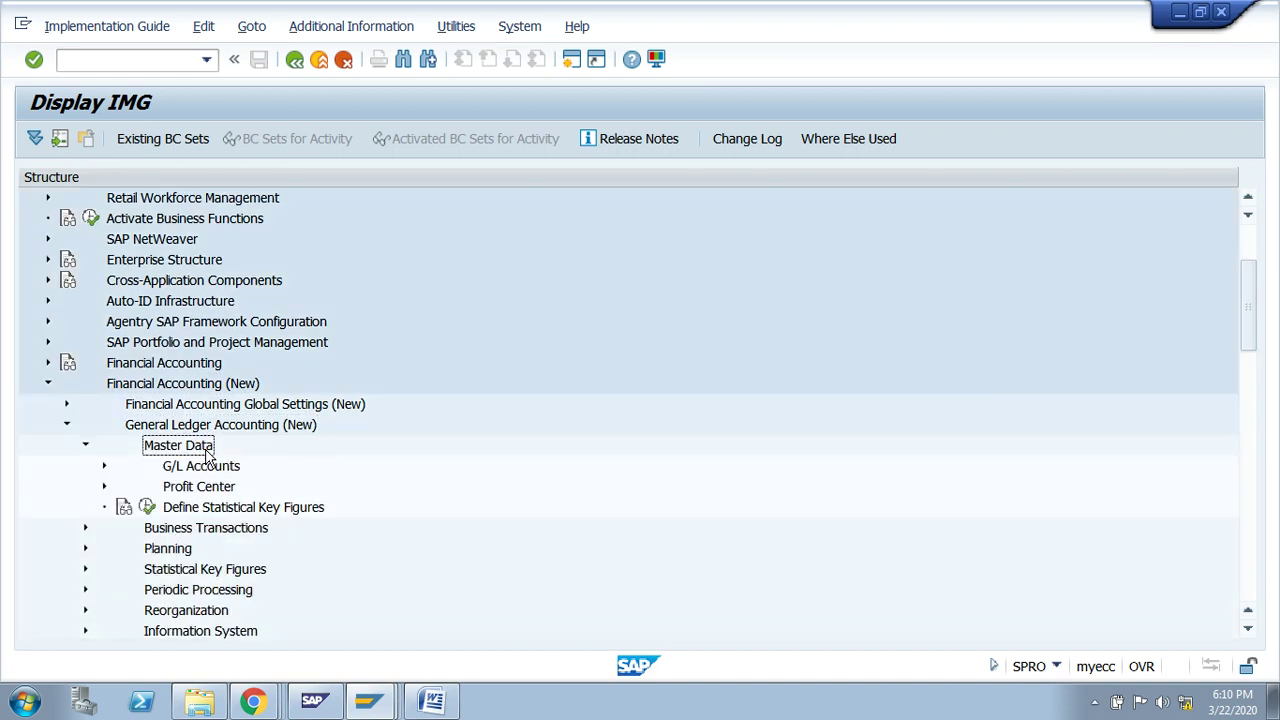
left_click(193, 470)
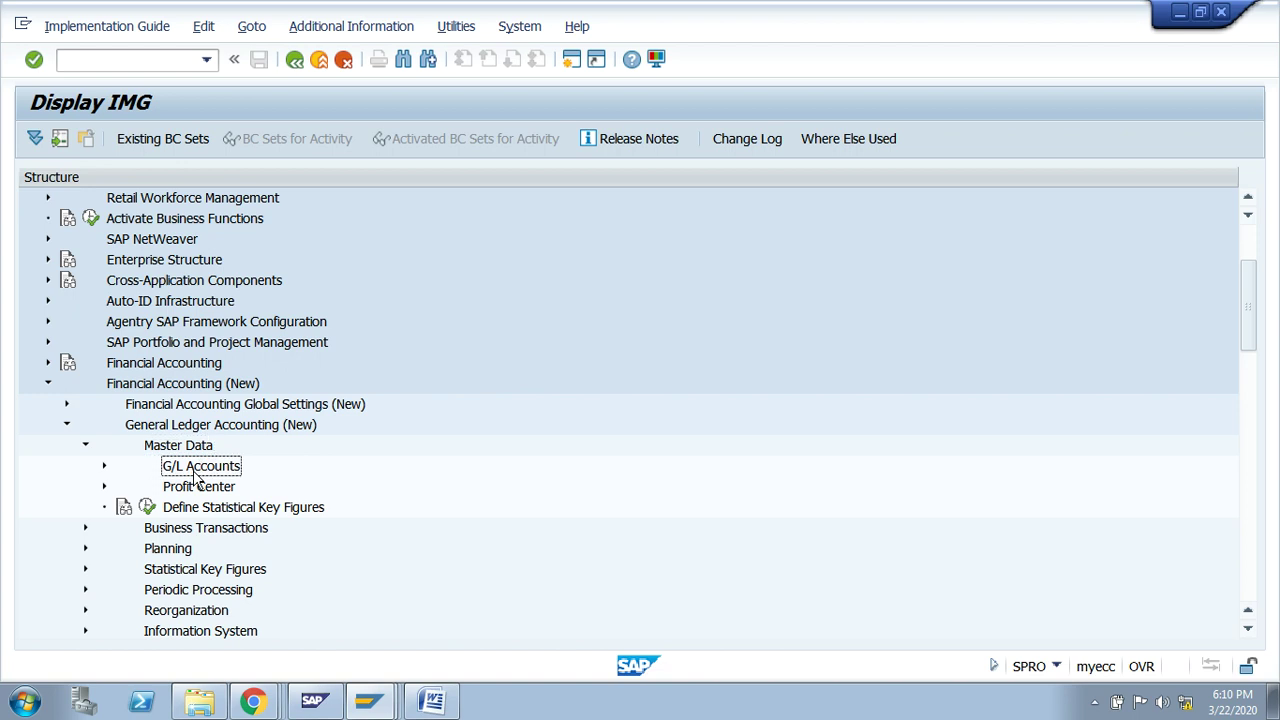
key("Right")
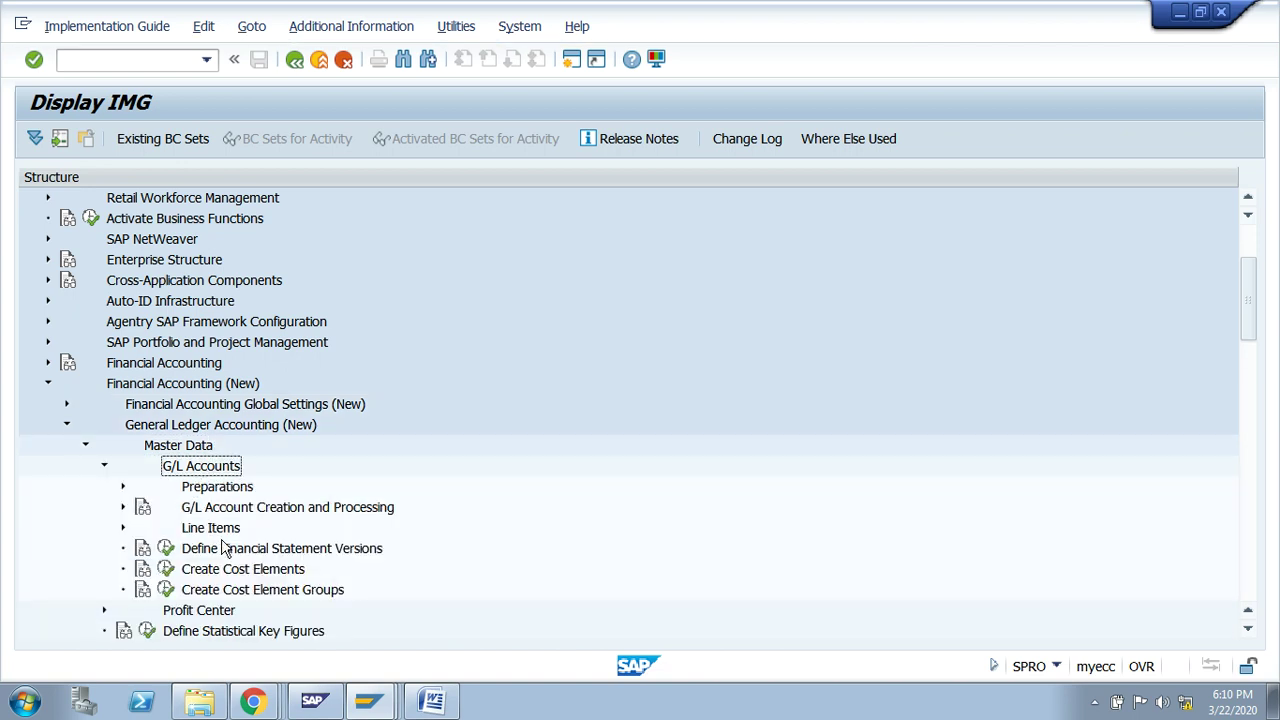
key("Down")
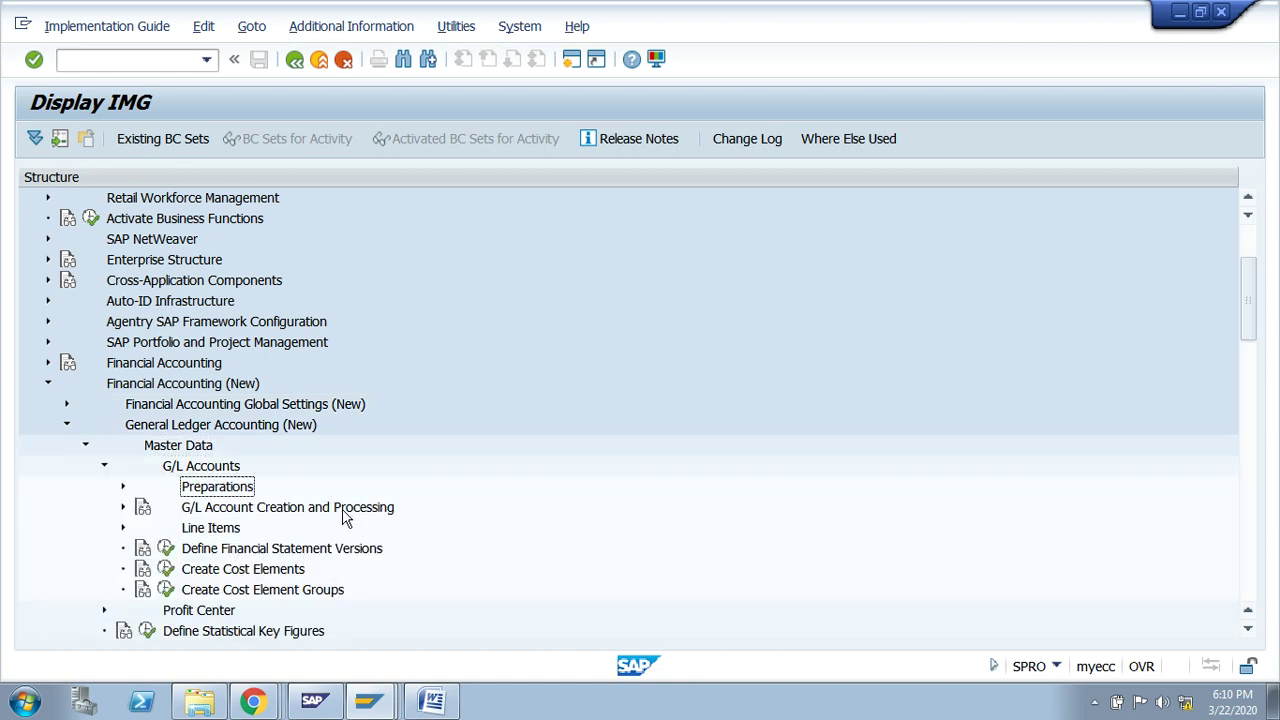
key("Right")
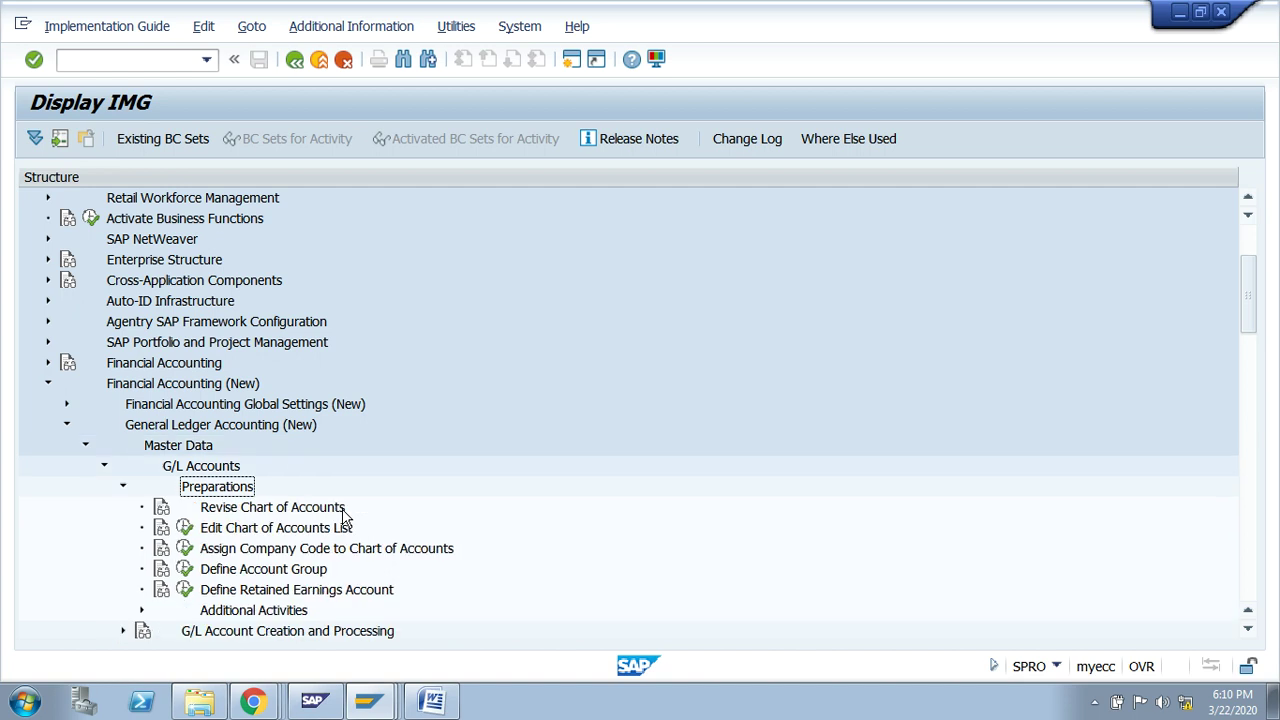
left_click(216, 532)
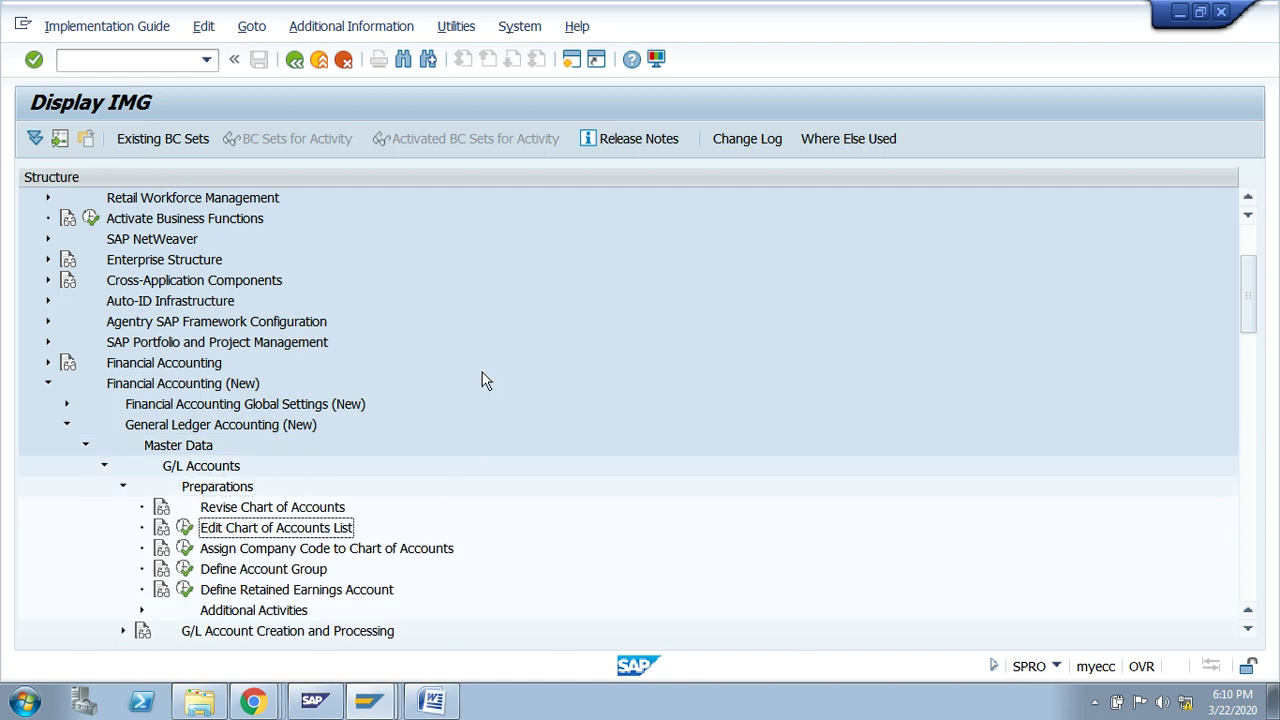
- Show the IMG Activity keys as additional information and widen that column so the full keys fit
left_click(387, 28)
mouse_move(404, 52)
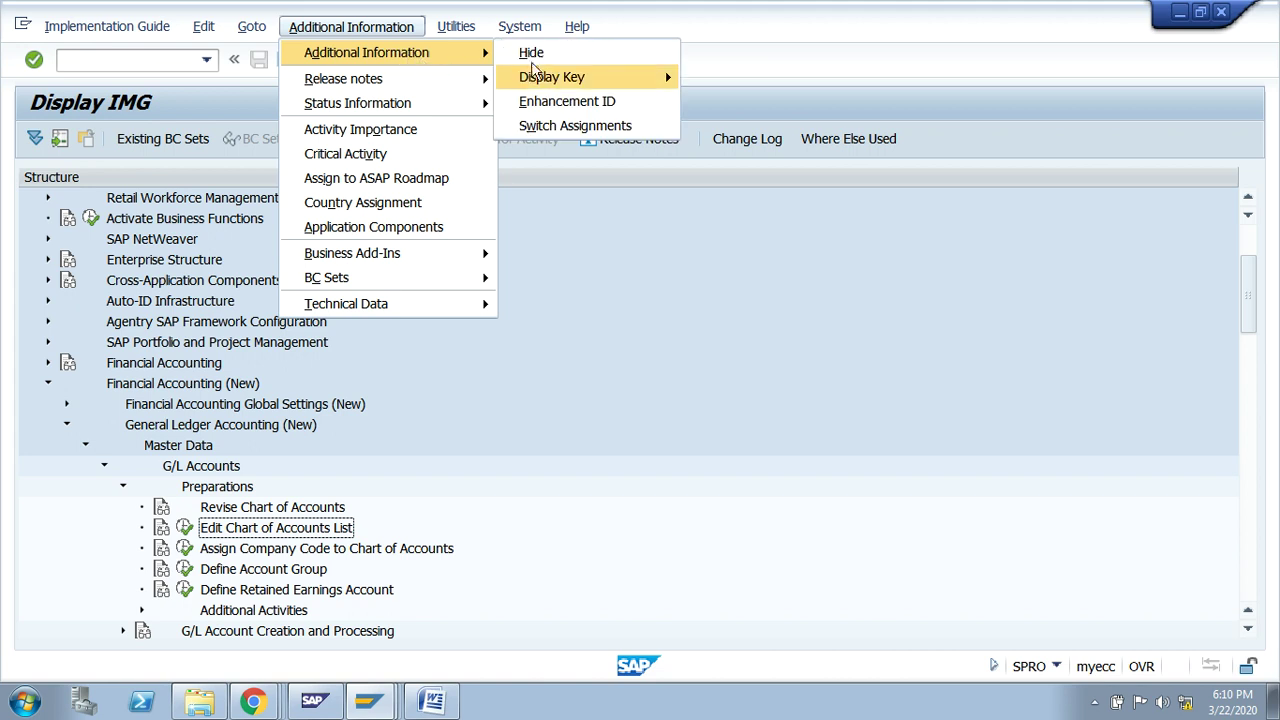
mouse_move(566, 80)
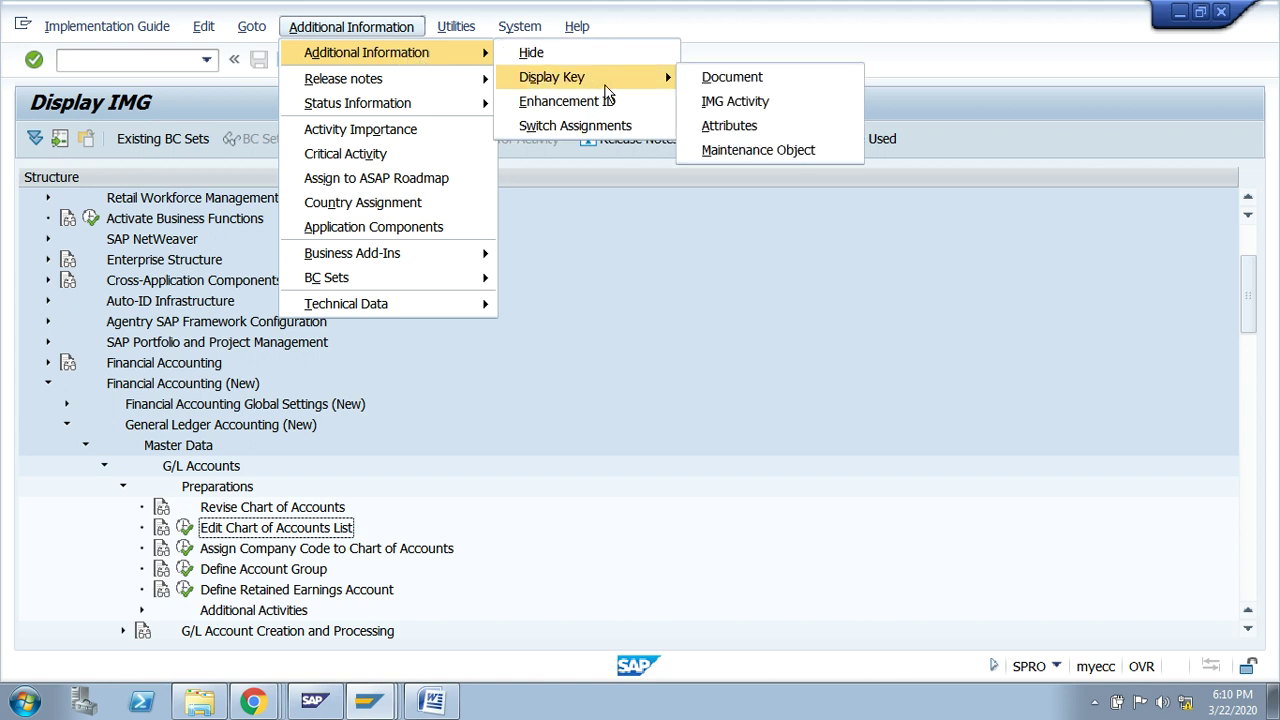
left_click(718, 104)
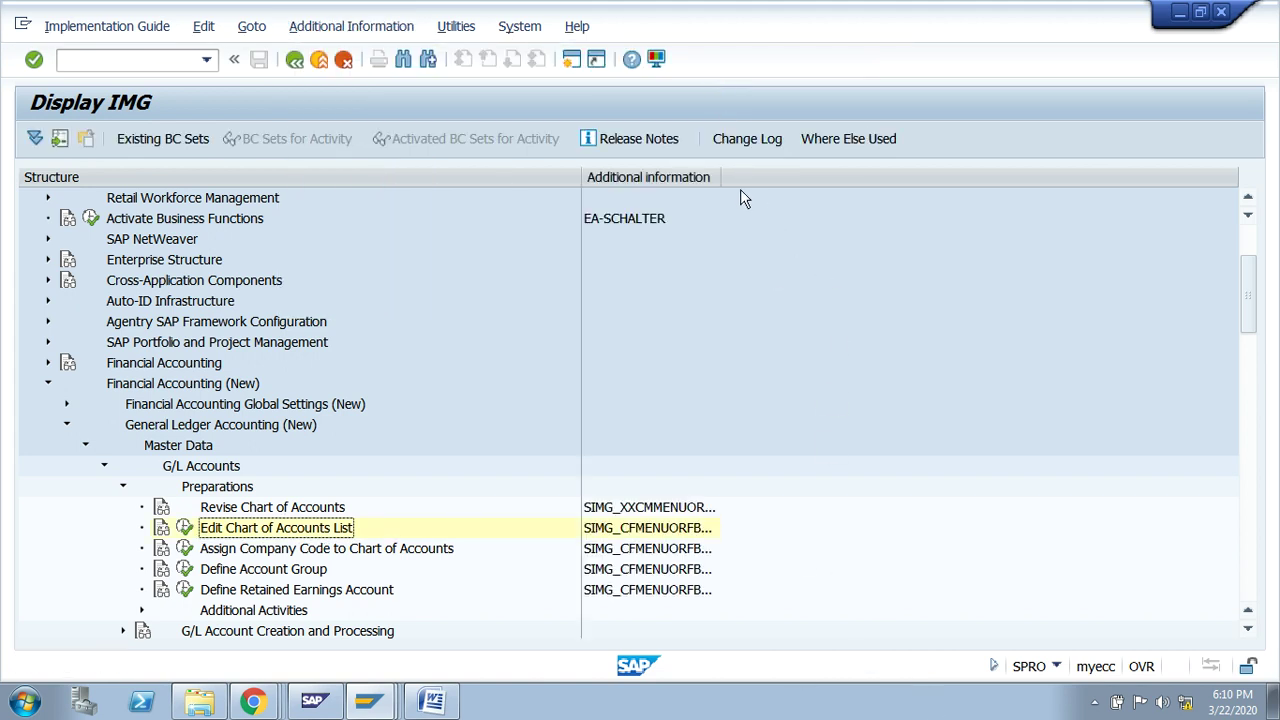
left_click_drag(722, 176, 931, 177)
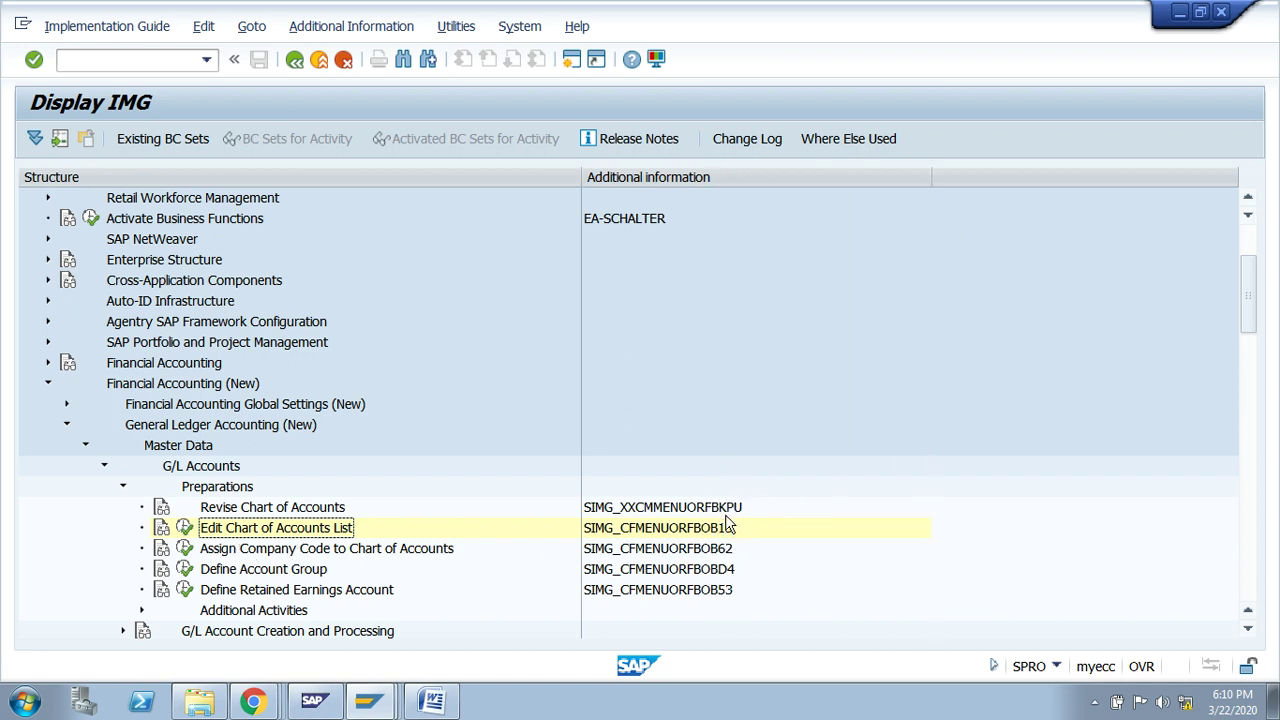
- Switch to the Word document and check the OB13 code and the Group chart of Accounts item
key("alt+Tab")
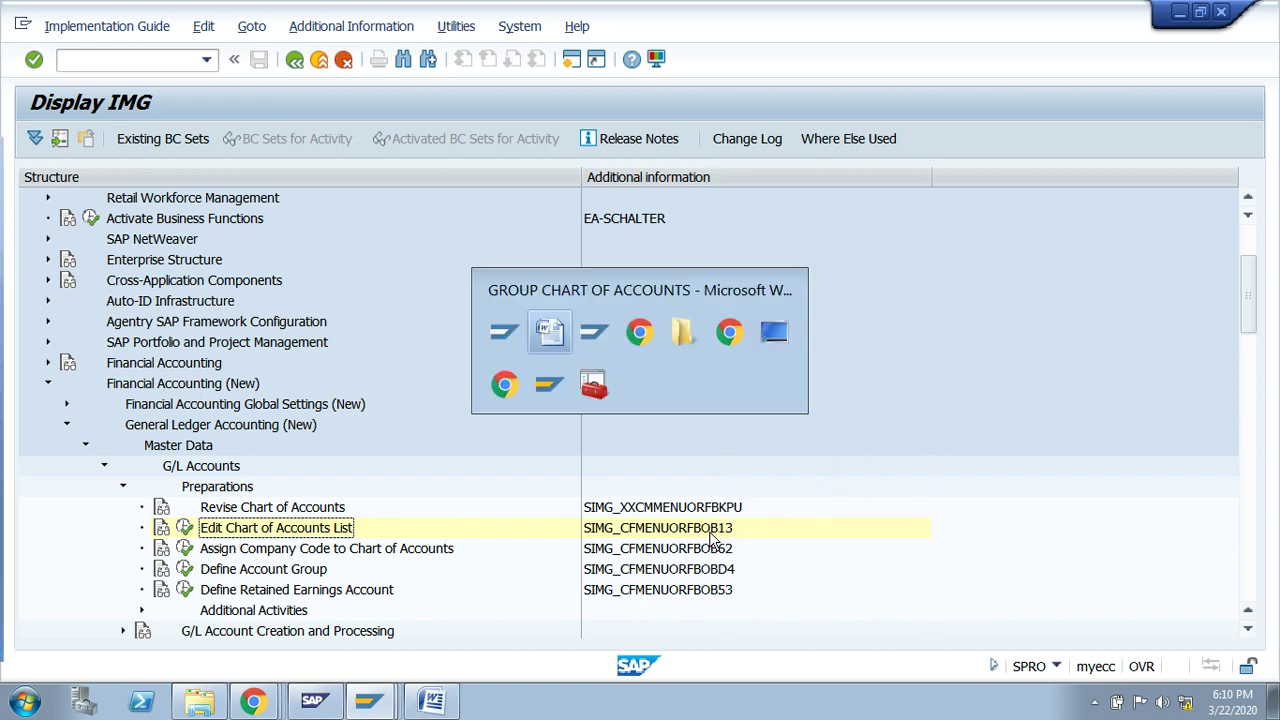
left_click(662, 263)
left_click_drag(653, 263, 607, 264)
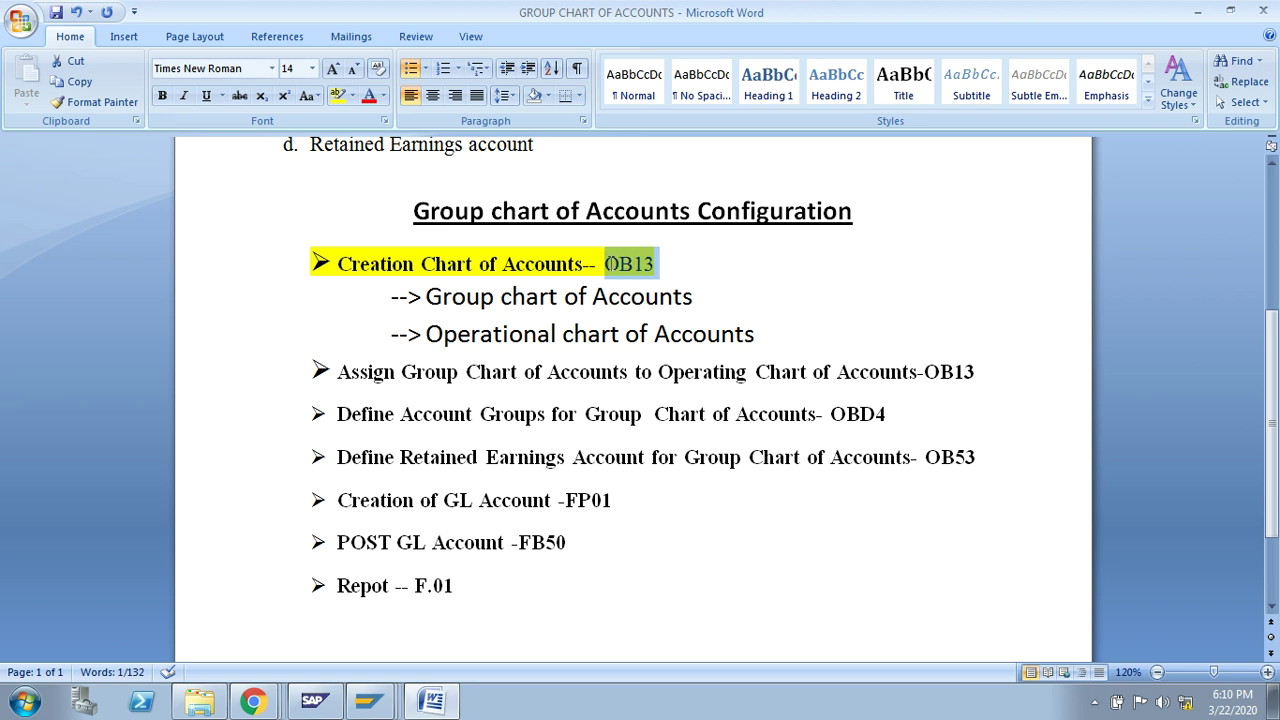
left_click_drag(705, 307, 458, 305)
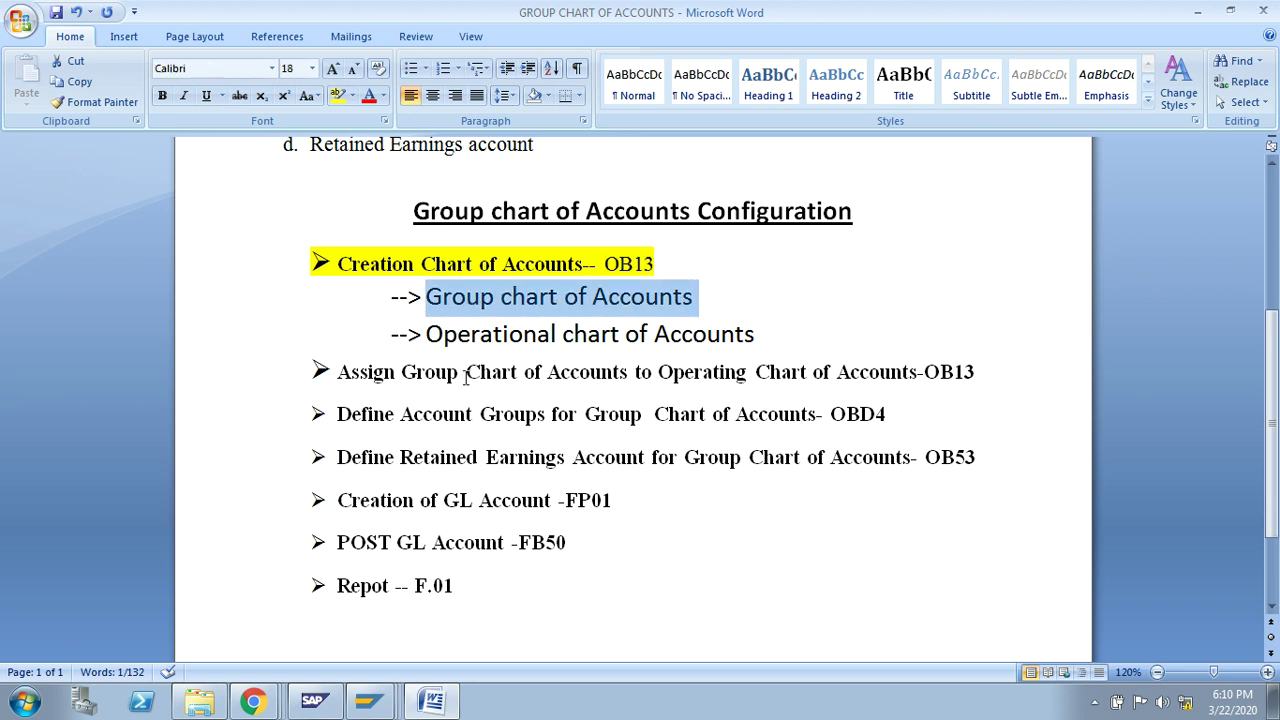
- Return to SAP, execute the Edit Chart of Accounts List activity and start a new entry
key("alt+Tab")
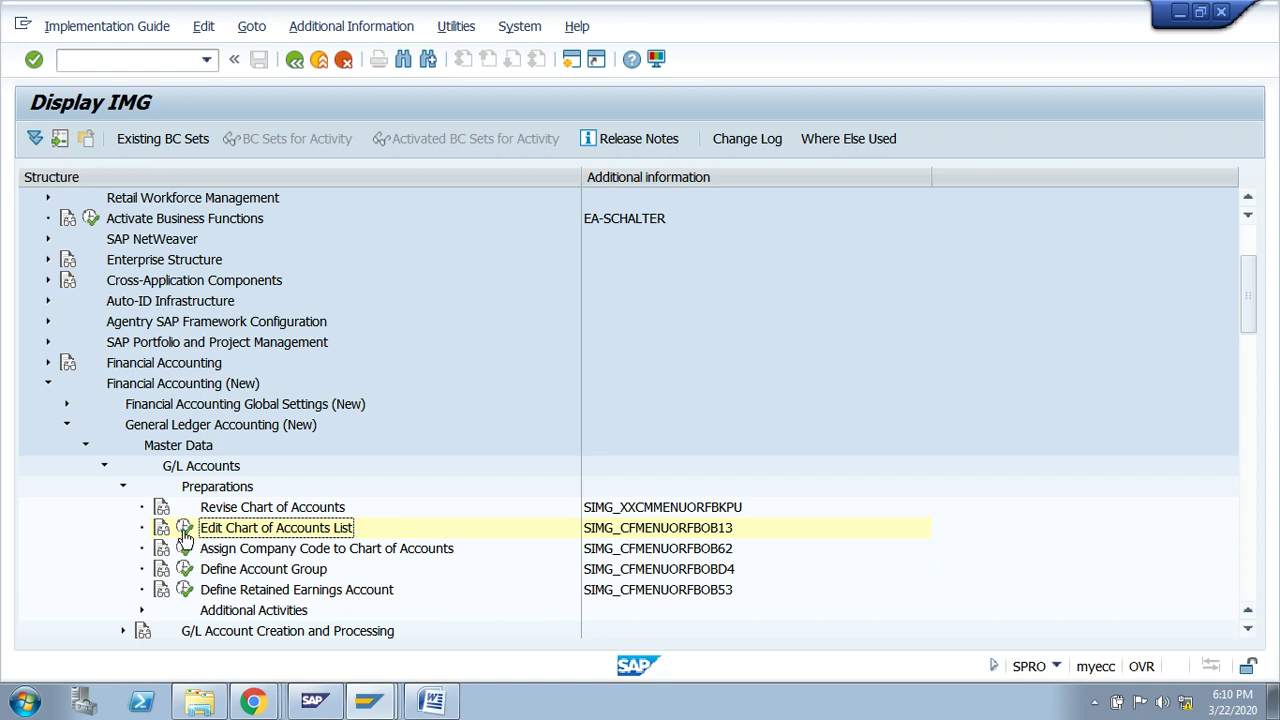
left_click(185, 528)
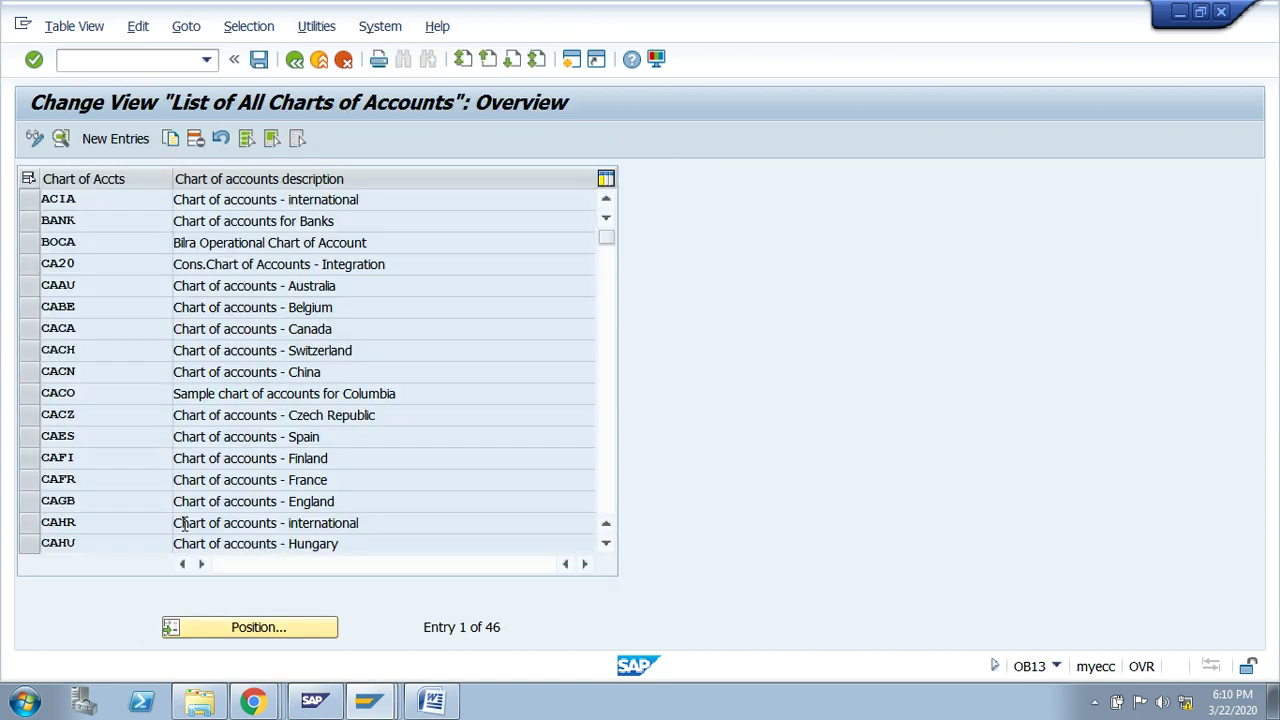
left_click(121, 143)
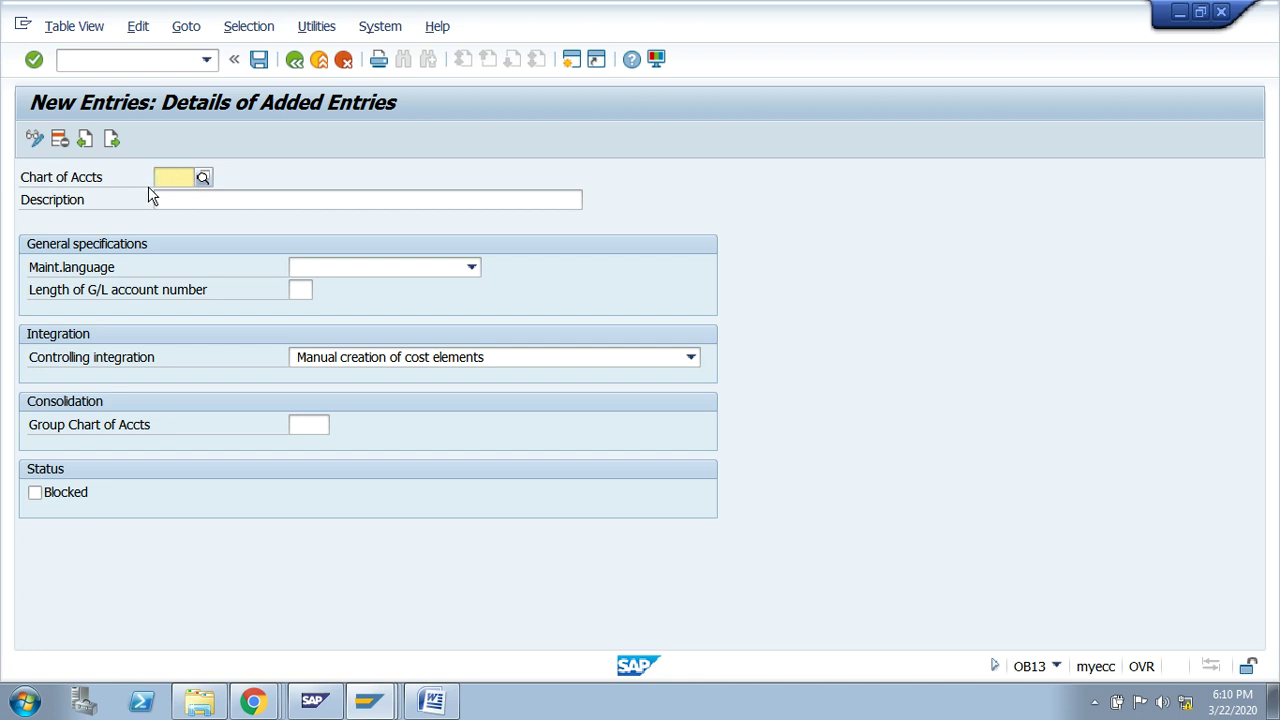
- Enter FGCA as the new chart of accounts key and fill in a "Group chart of accounts" description
type("F")
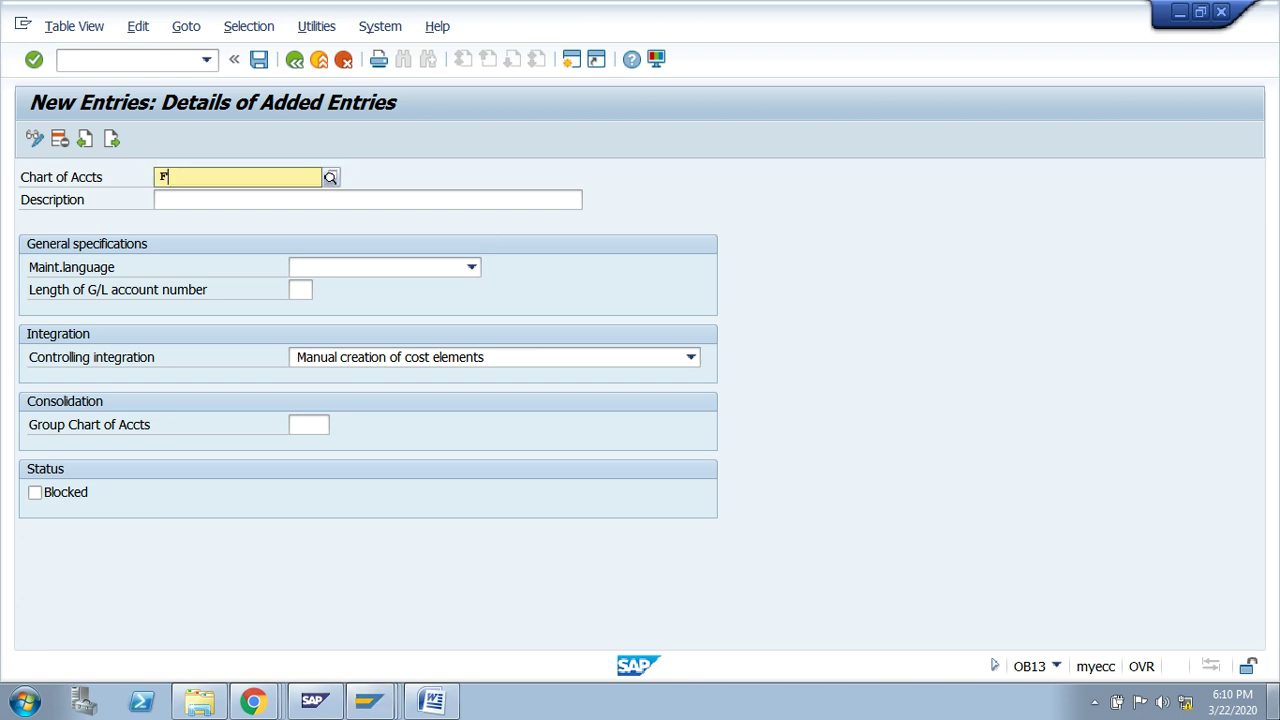
type("M")
key("BackSpace")
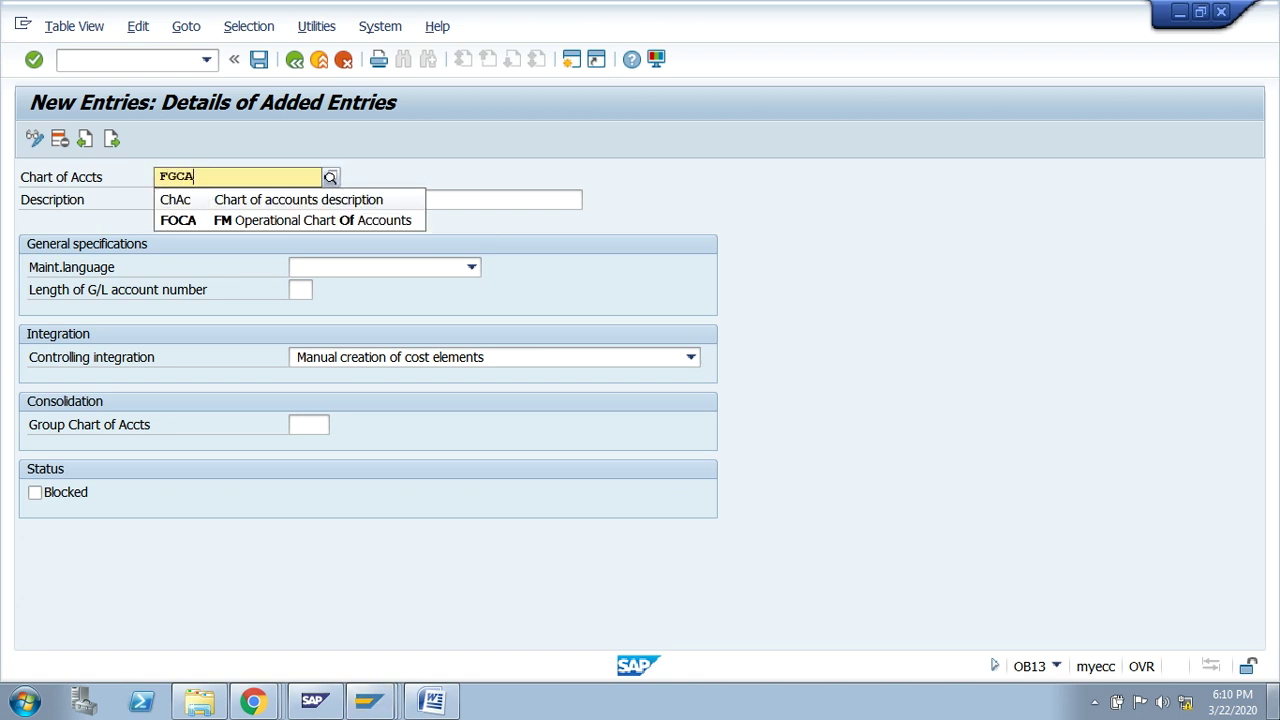
key("Tab")
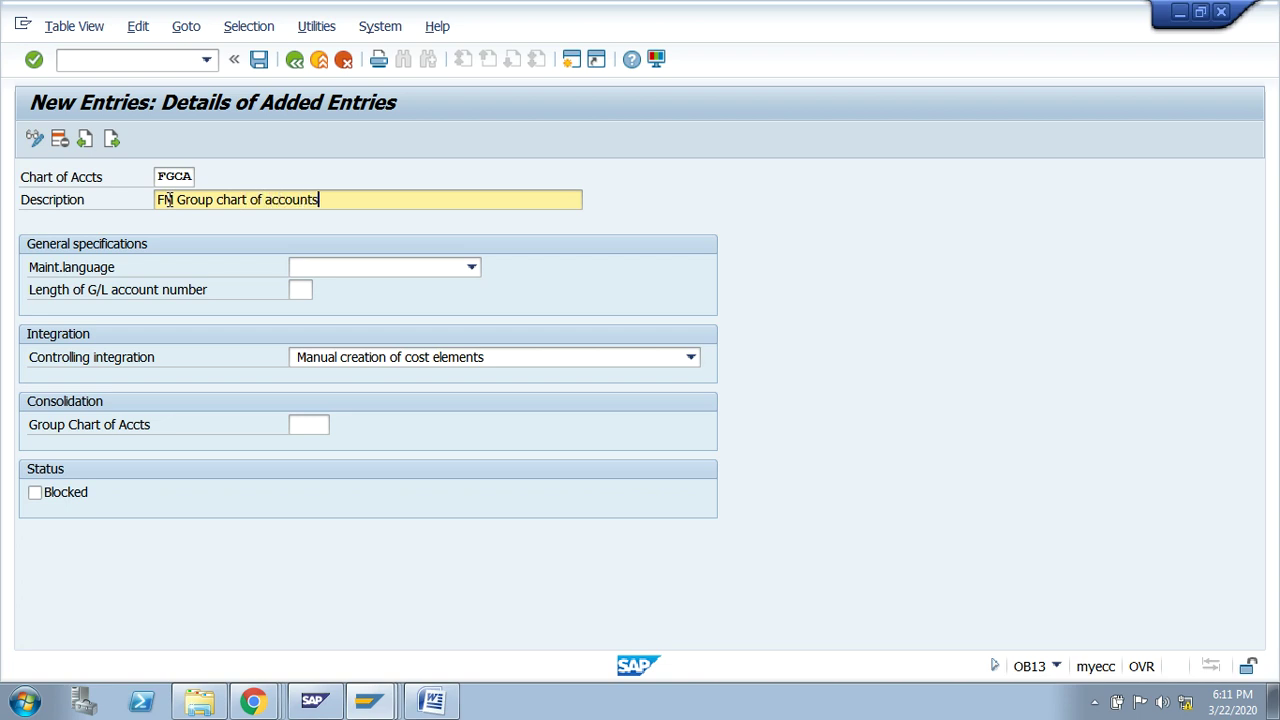
- Set the FGCA chart of accounts' maintenance language to EN English and its G/L account number length to 6
left_click(403, 269)
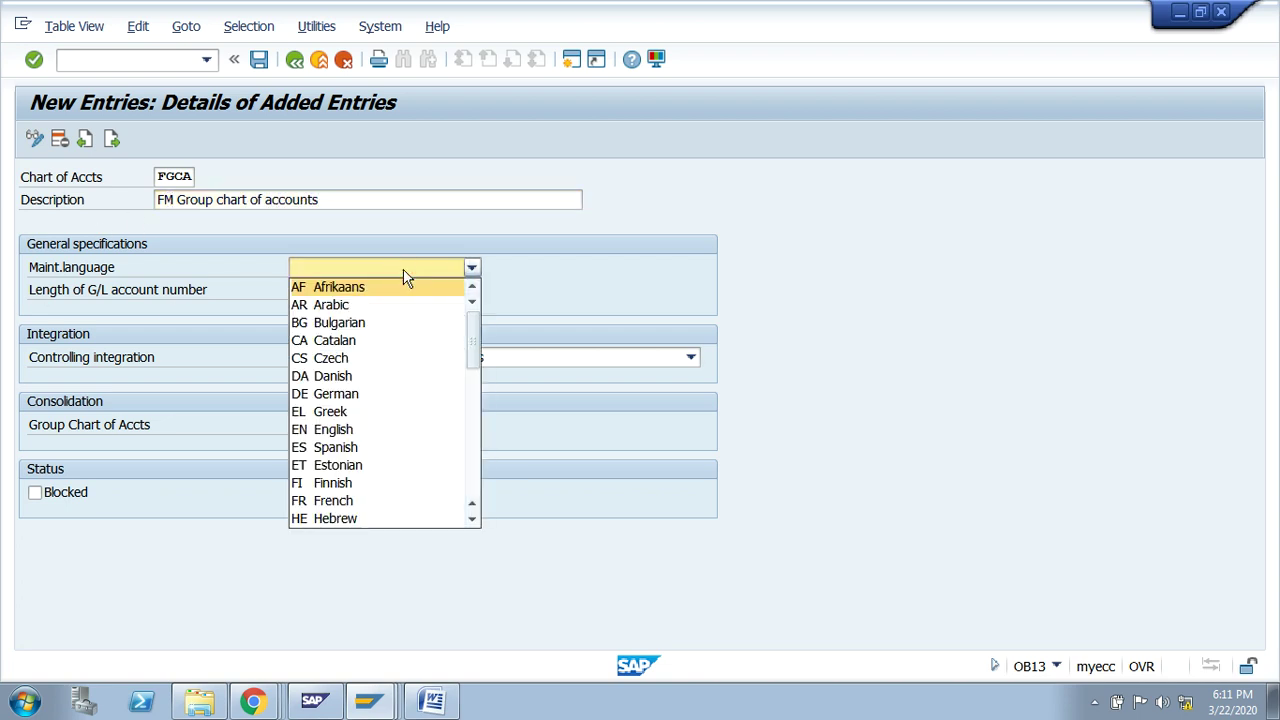
left_click(363, 428)
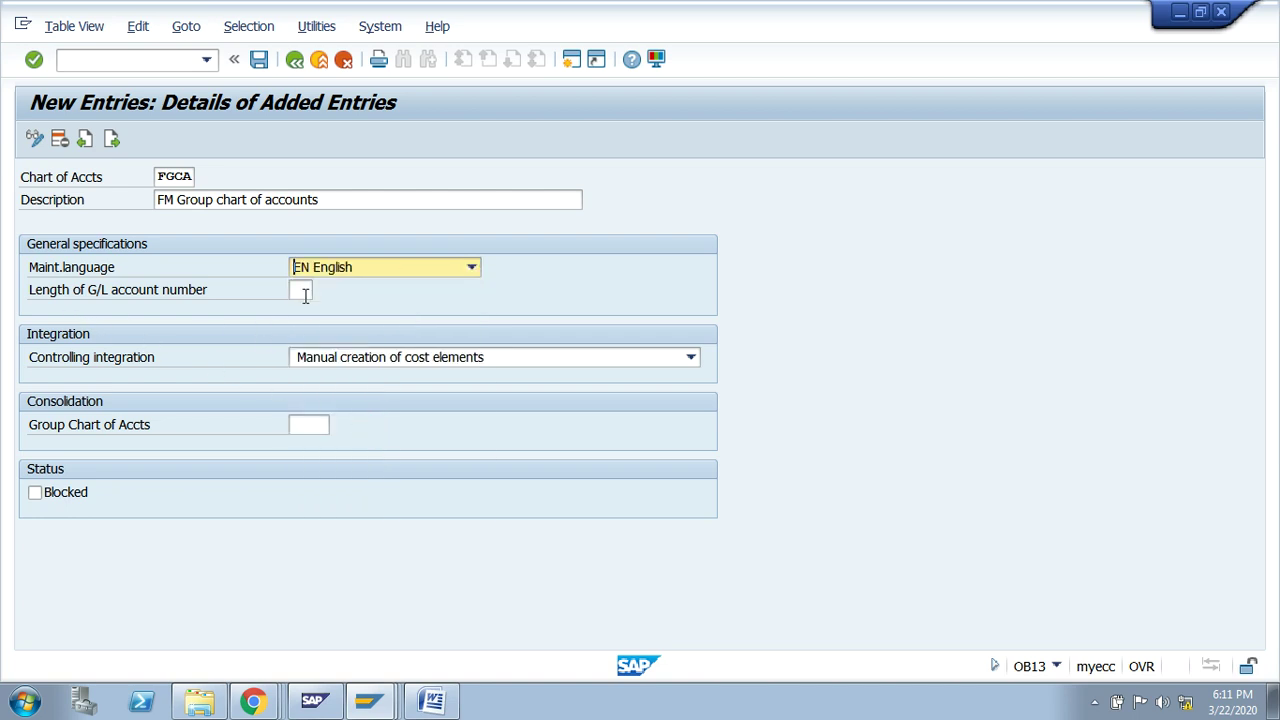
left_click(303, 291)
type("6")
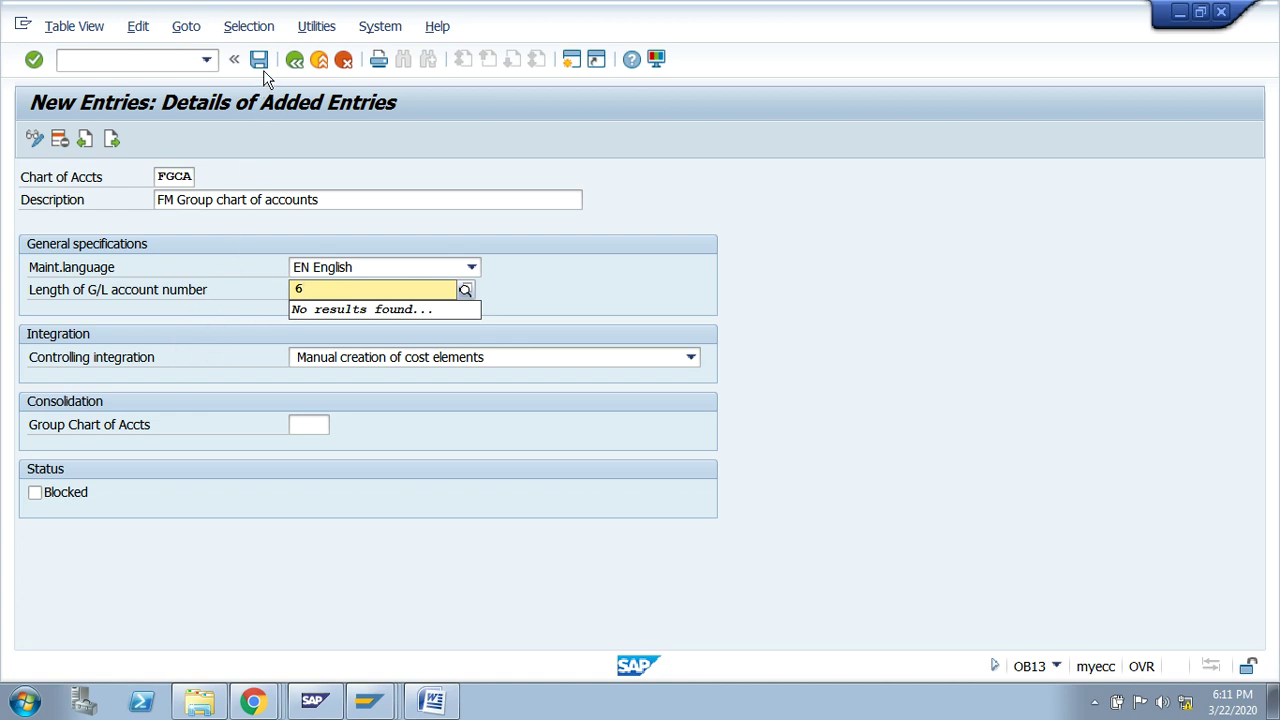
left_click(160, 176)
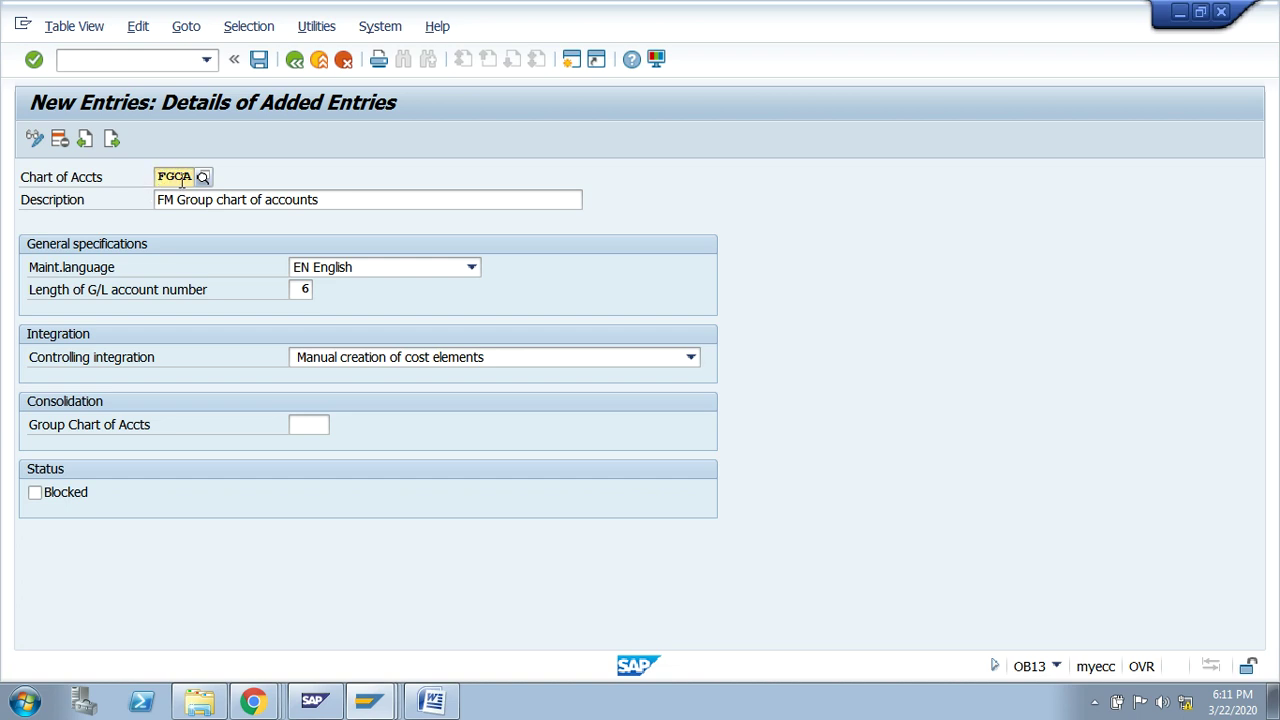
left_click(206, 201)
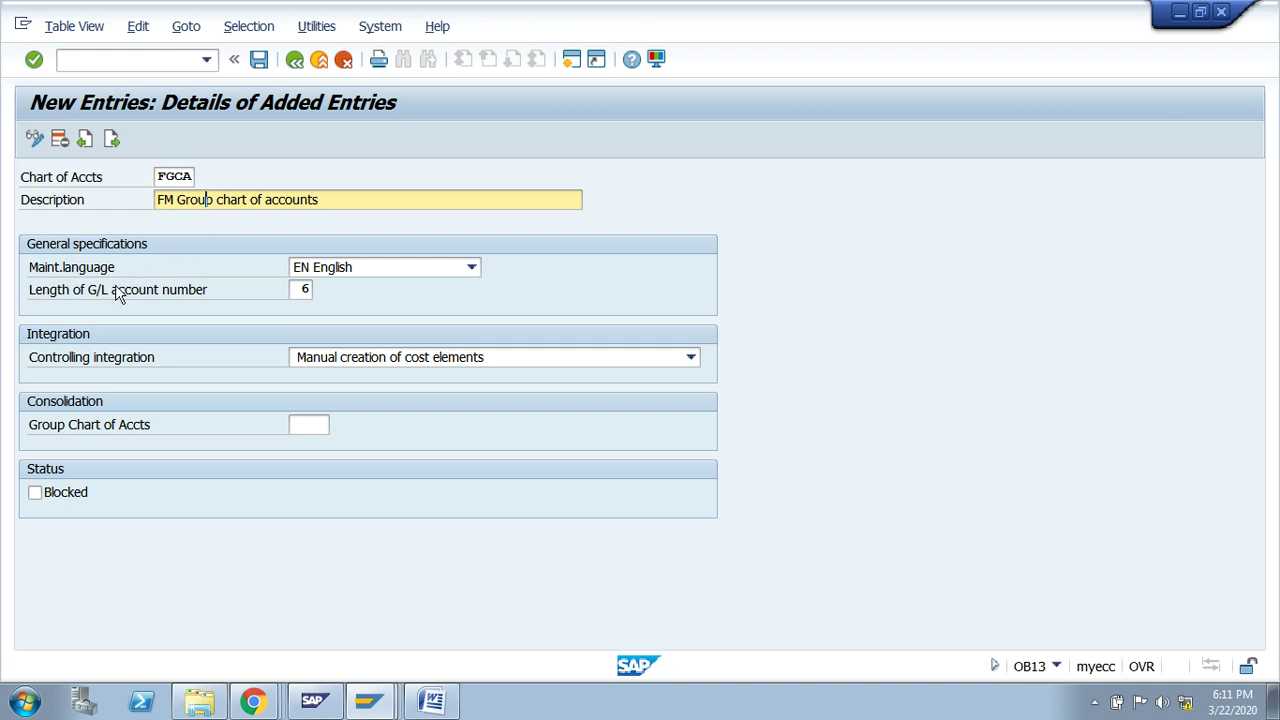
- Save the FGCA entry under customizing request Y01K900055 (SAP Implementation FM Group Of Companies) and return to the IMG structure
left_click(259, 60)
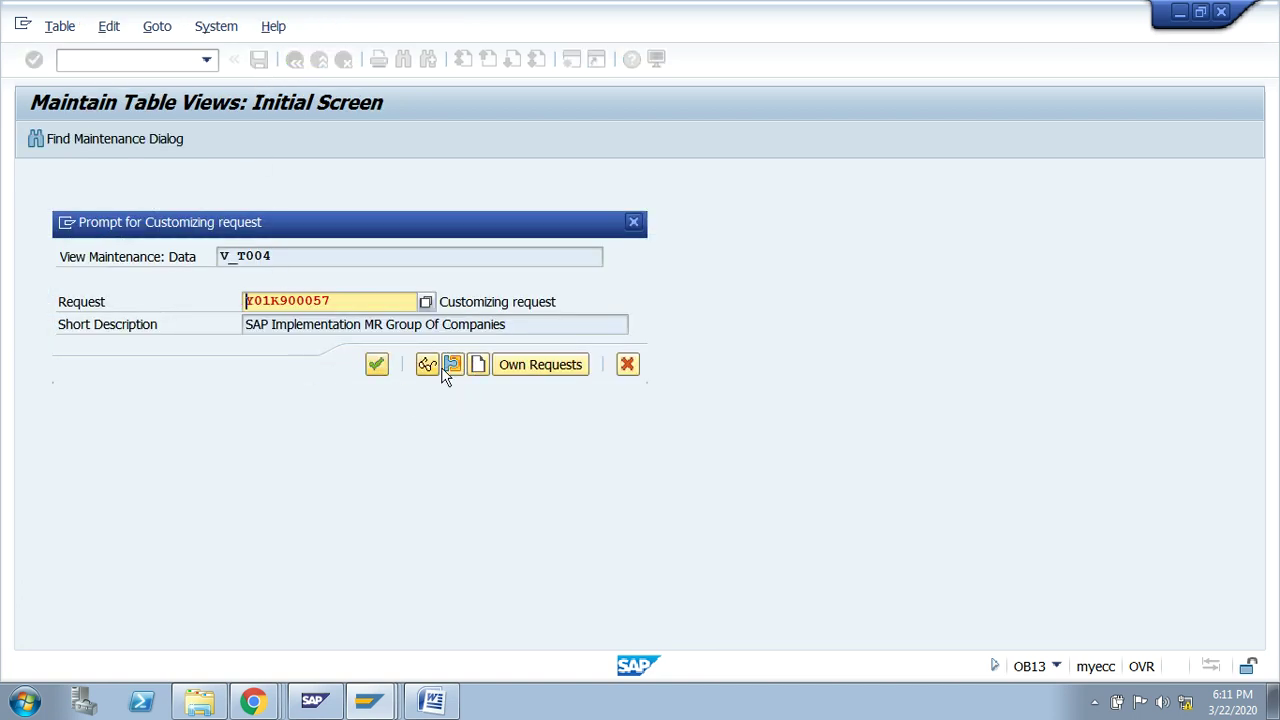
left_click(518, 366)
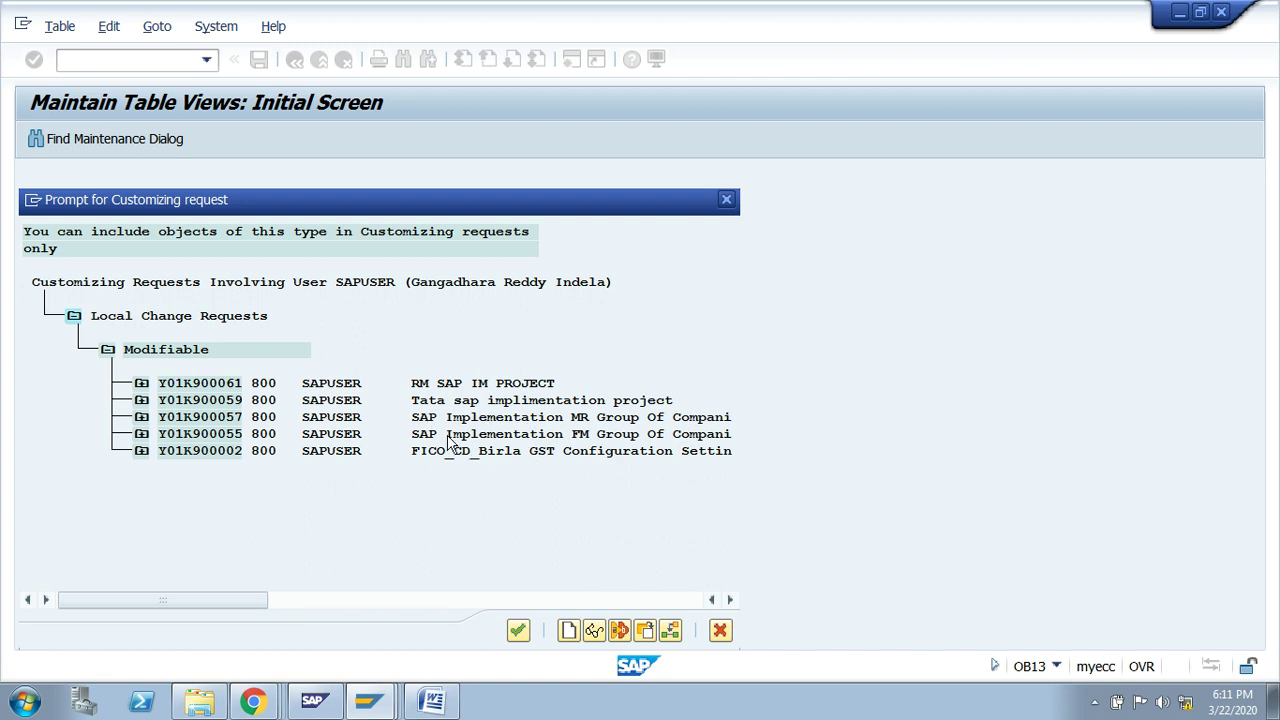
double_click(490, 446)
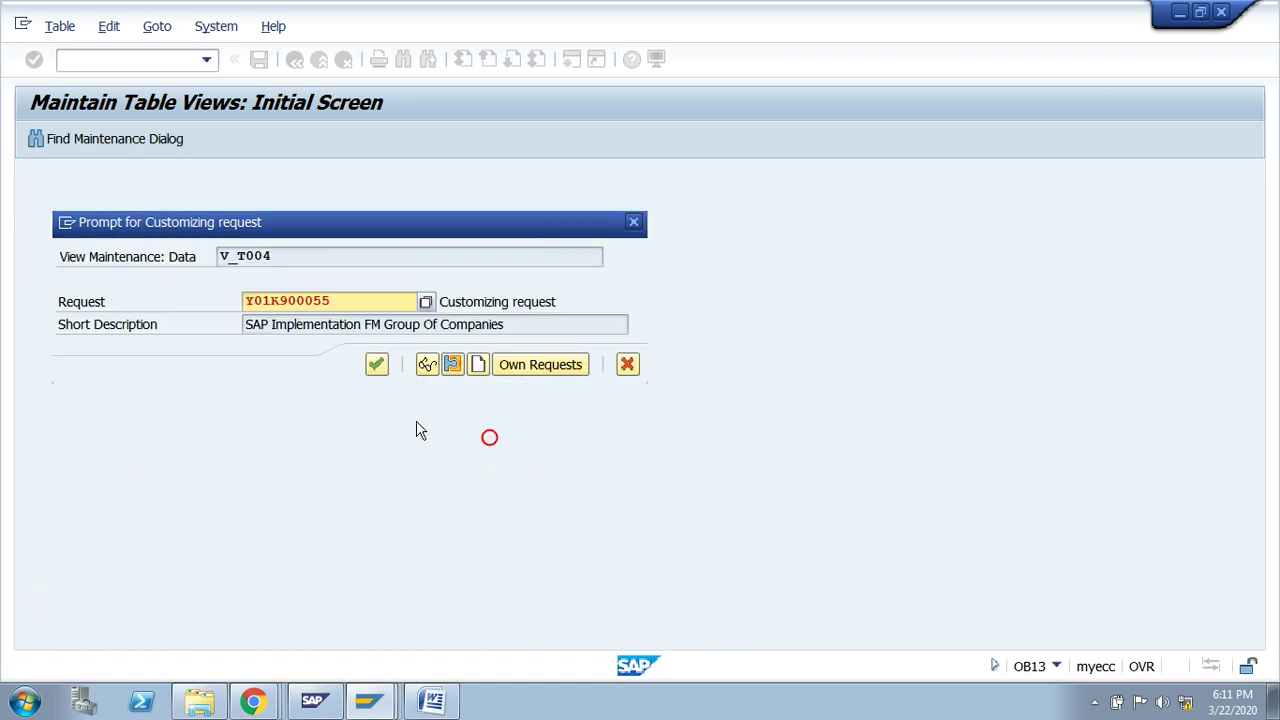
left_click(376, 366)
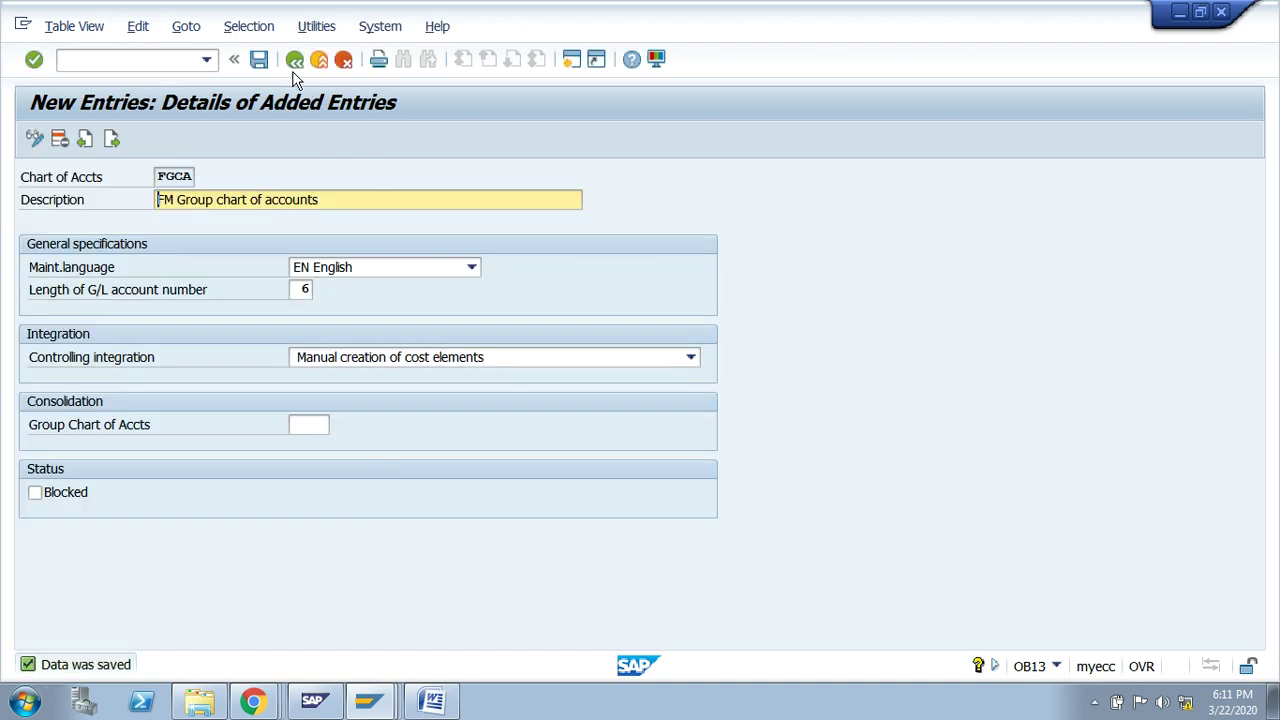
left_click(294, 62)
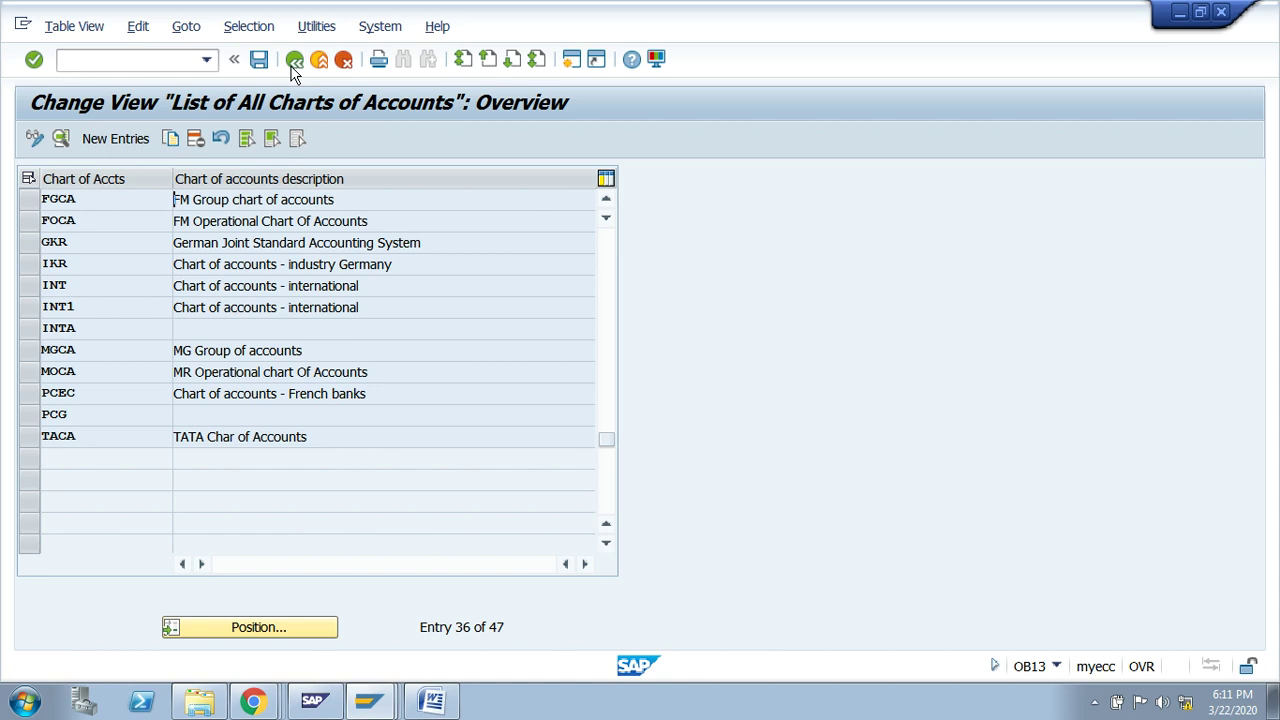
left_click(293, 63)
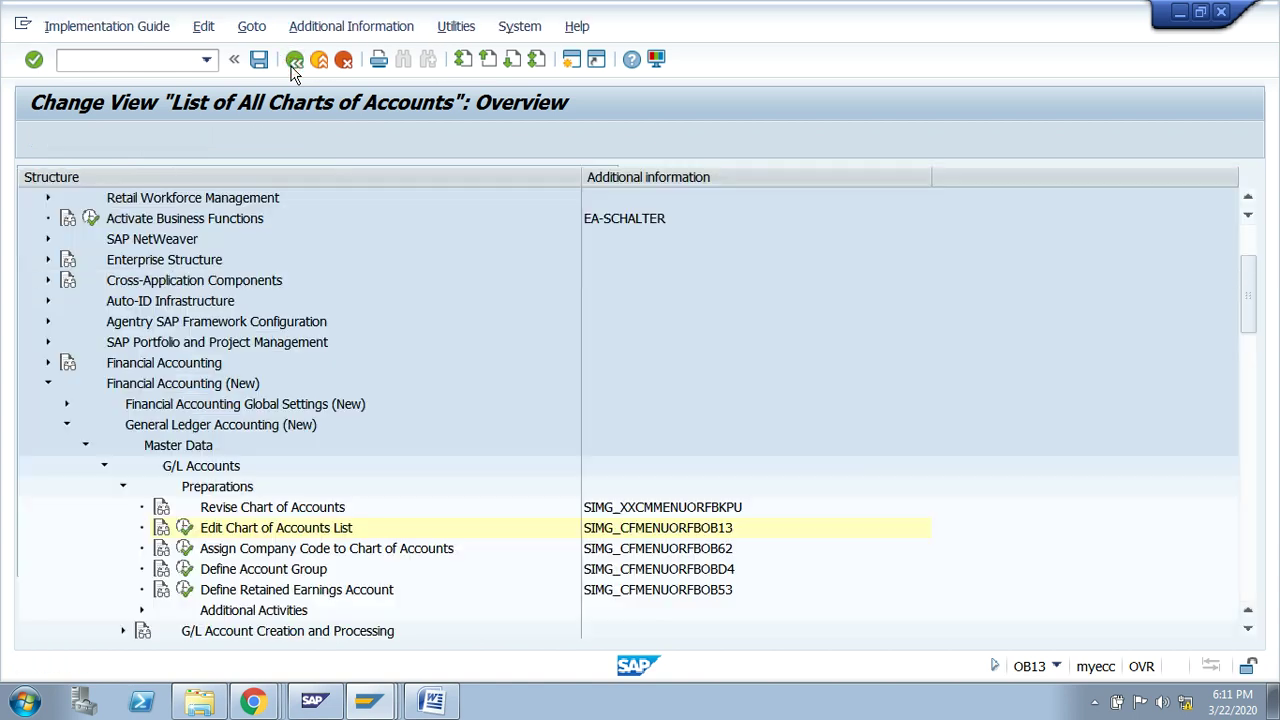
- Check the Operational chart of Accounts item in the Word document and return to SAP
key("alt+Tab")
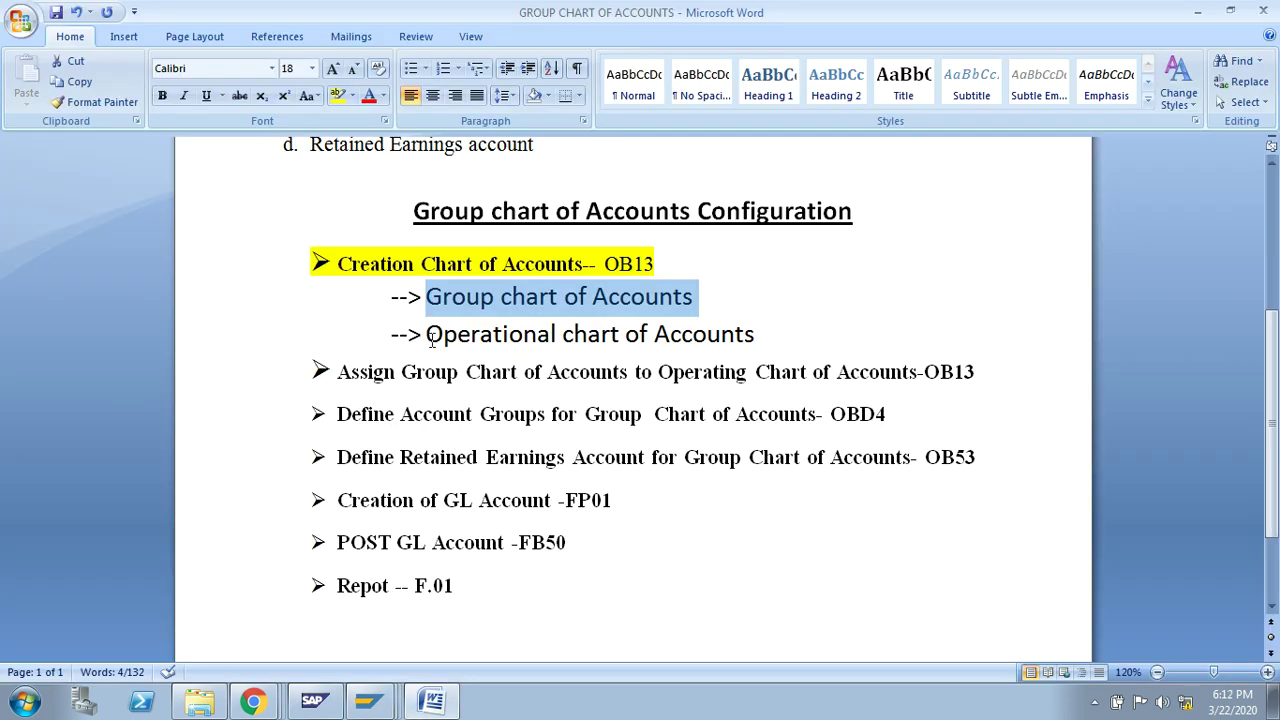
left_click_drag(428, 337, 709, 338)
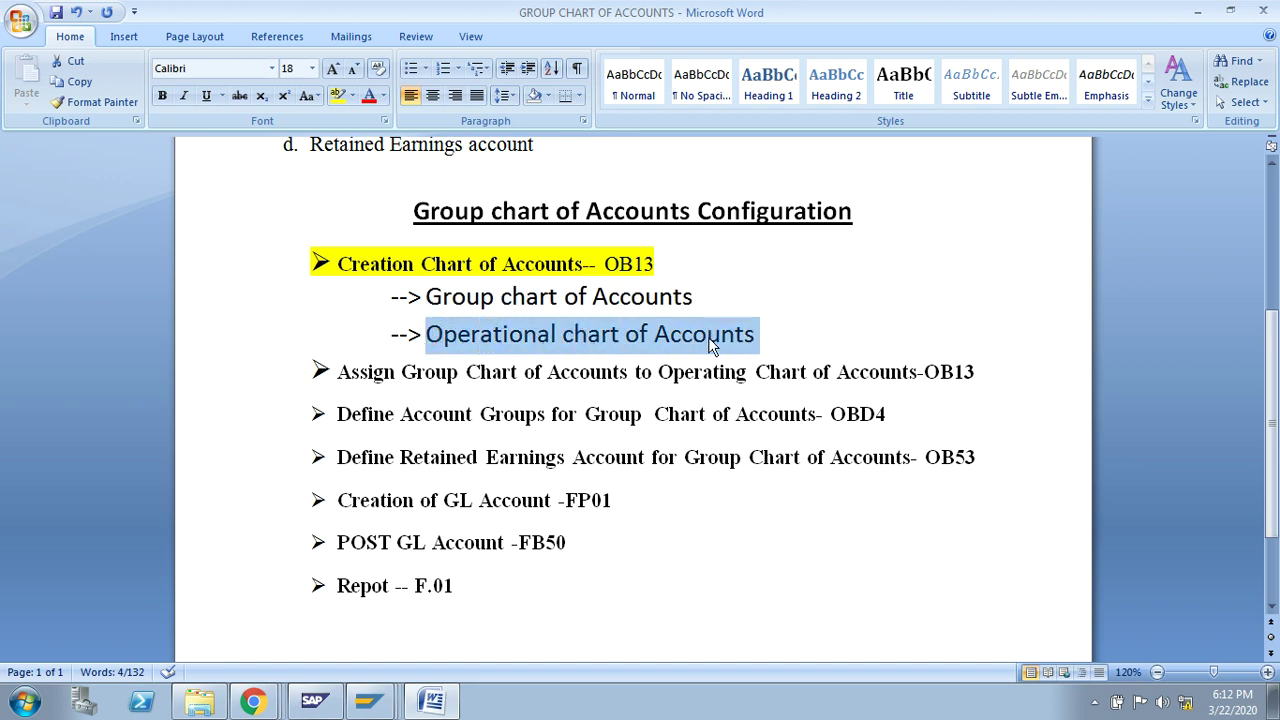
key("alt+Tab")
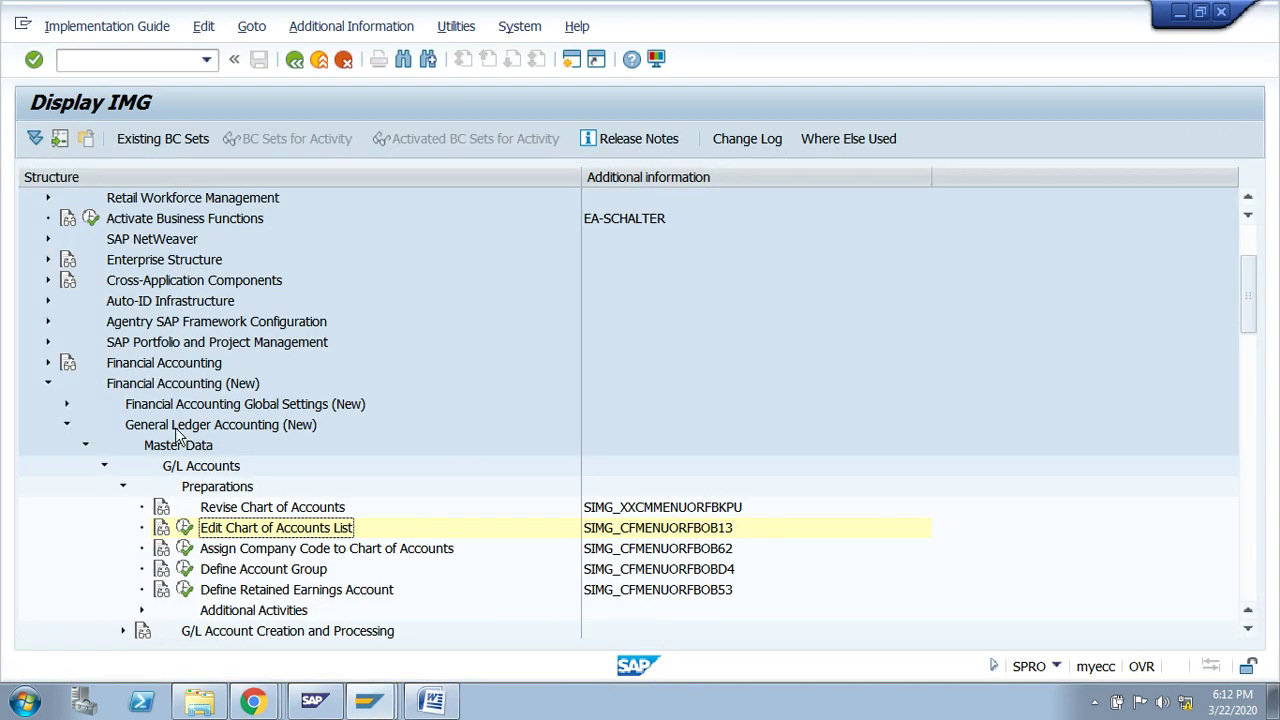
- Execute the Edit Chart of Accounts List activity and position the list at chart of accounts FOCA
left_click(182, 530)
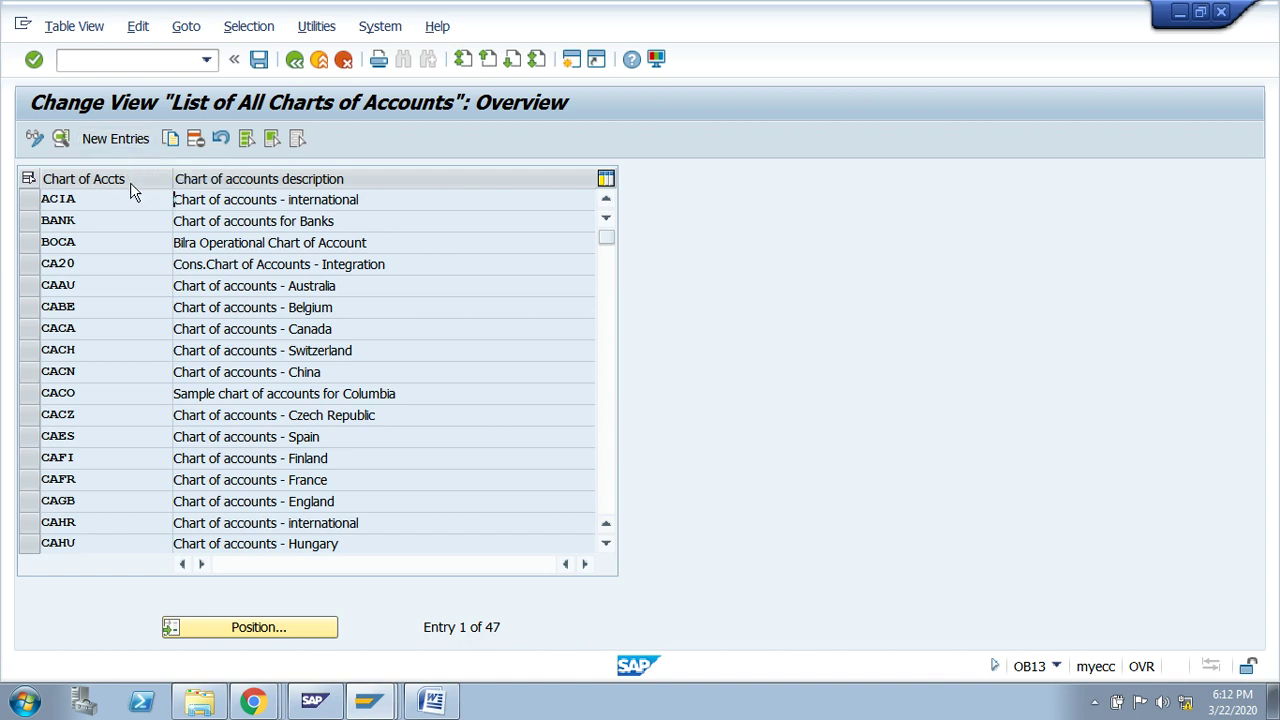
left_click(240, 626)
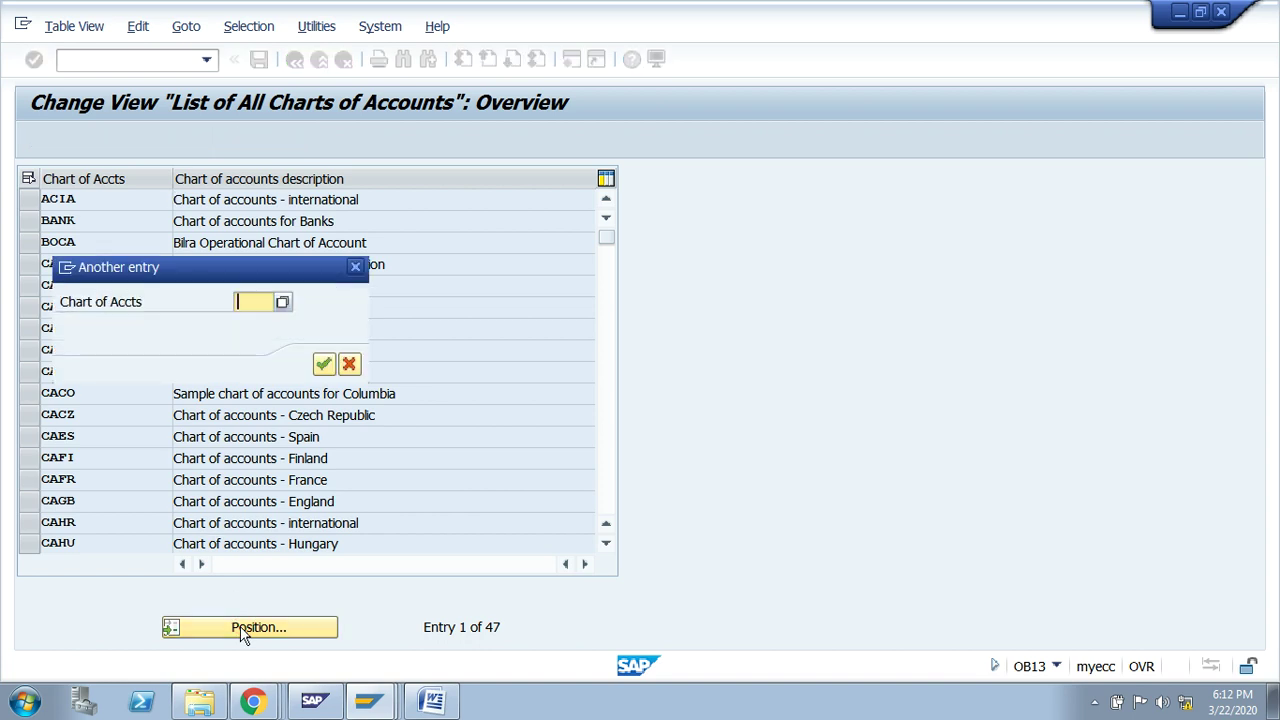
type("foca")
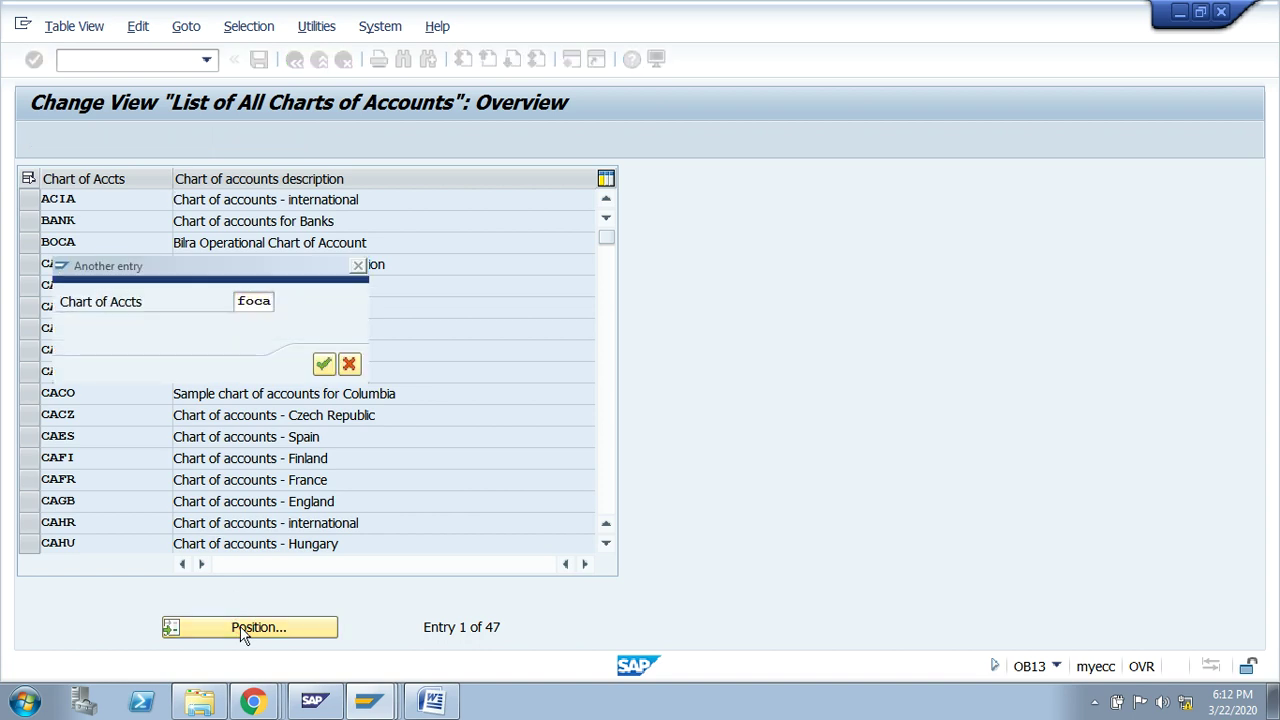
key("Return")
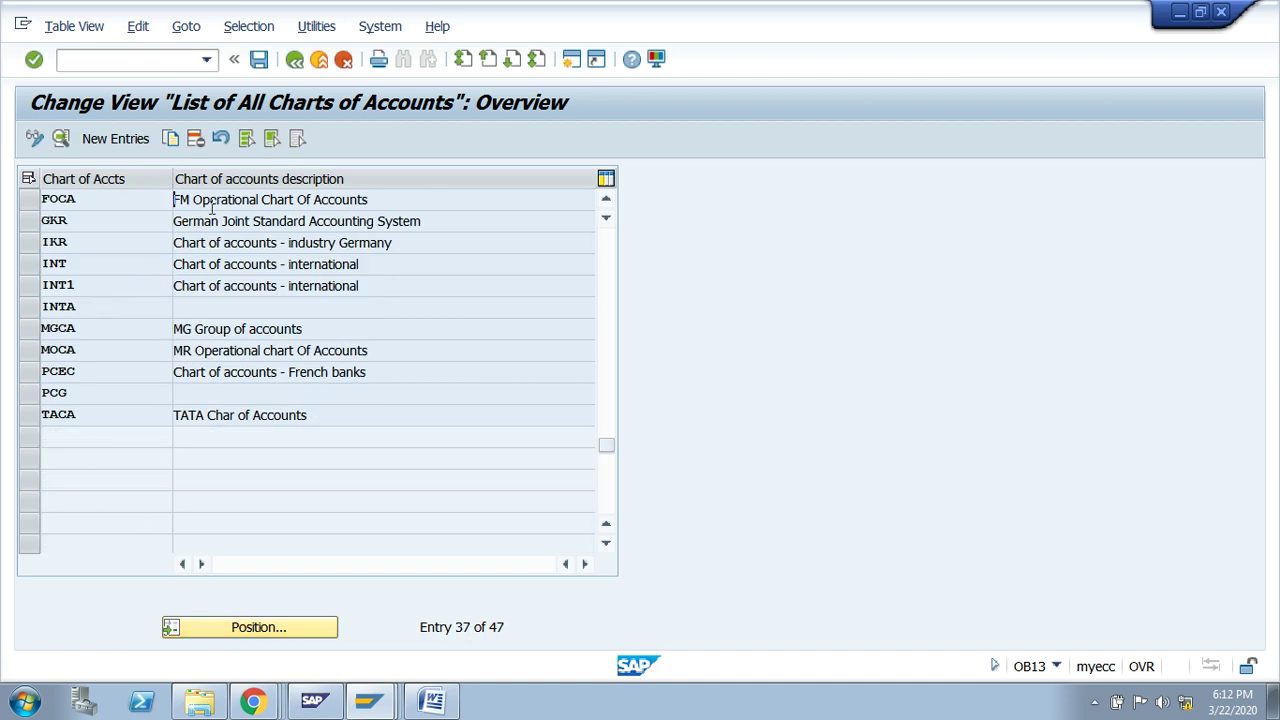
- Select the FOCA operational chart of accounts and open its details
left_click_drag(372, 200, 173, 200)
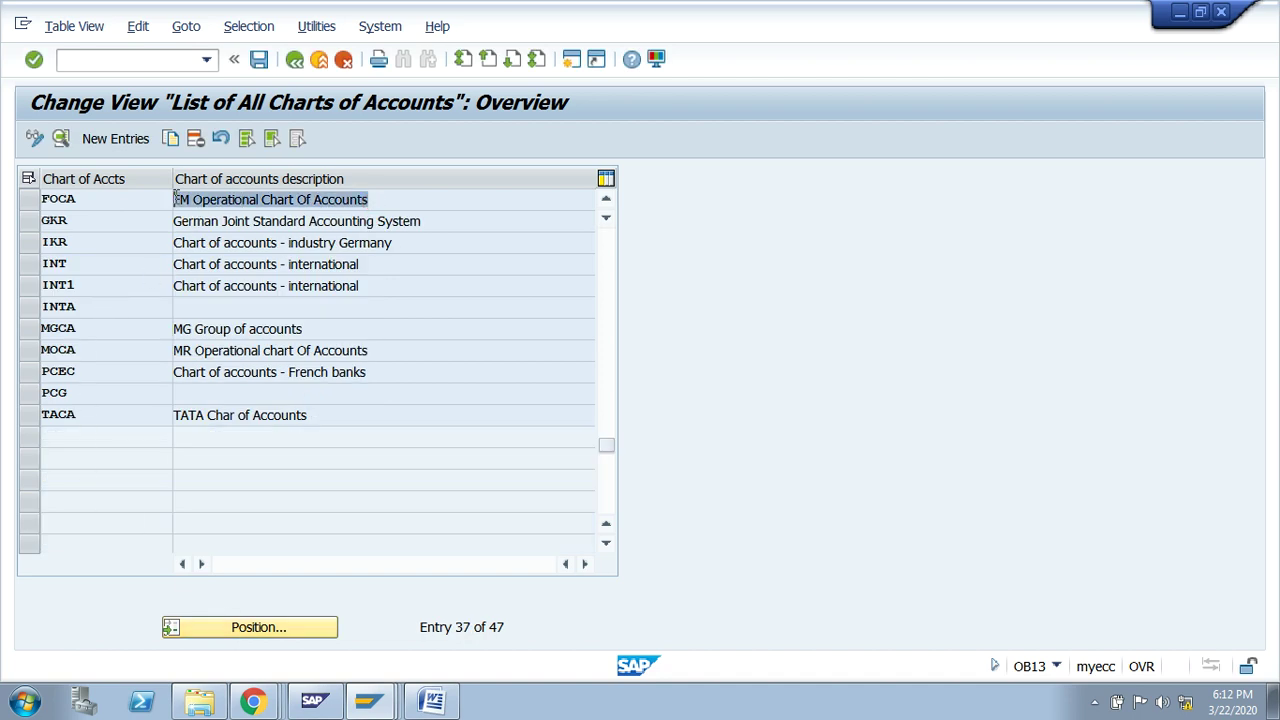
left_click(95, 204)
left_click_drag(95, 204, 44, 200)
left_click(62, 232)
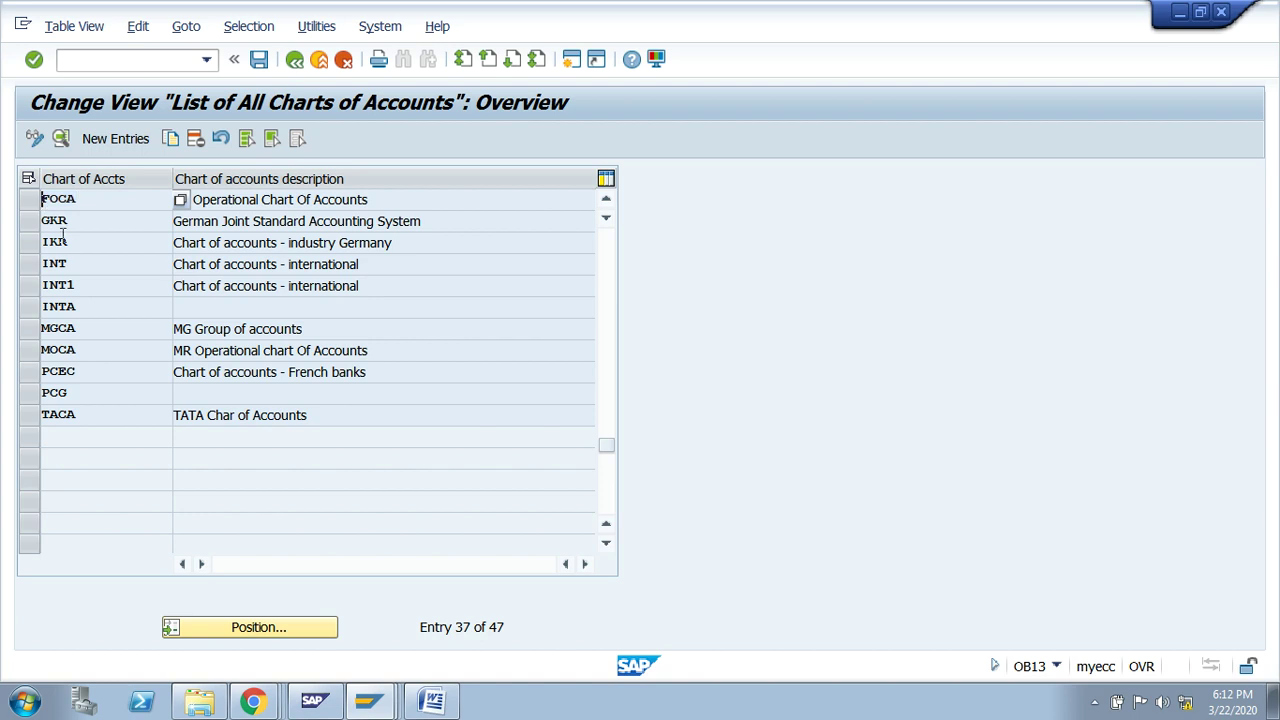
left_click(27, 204)
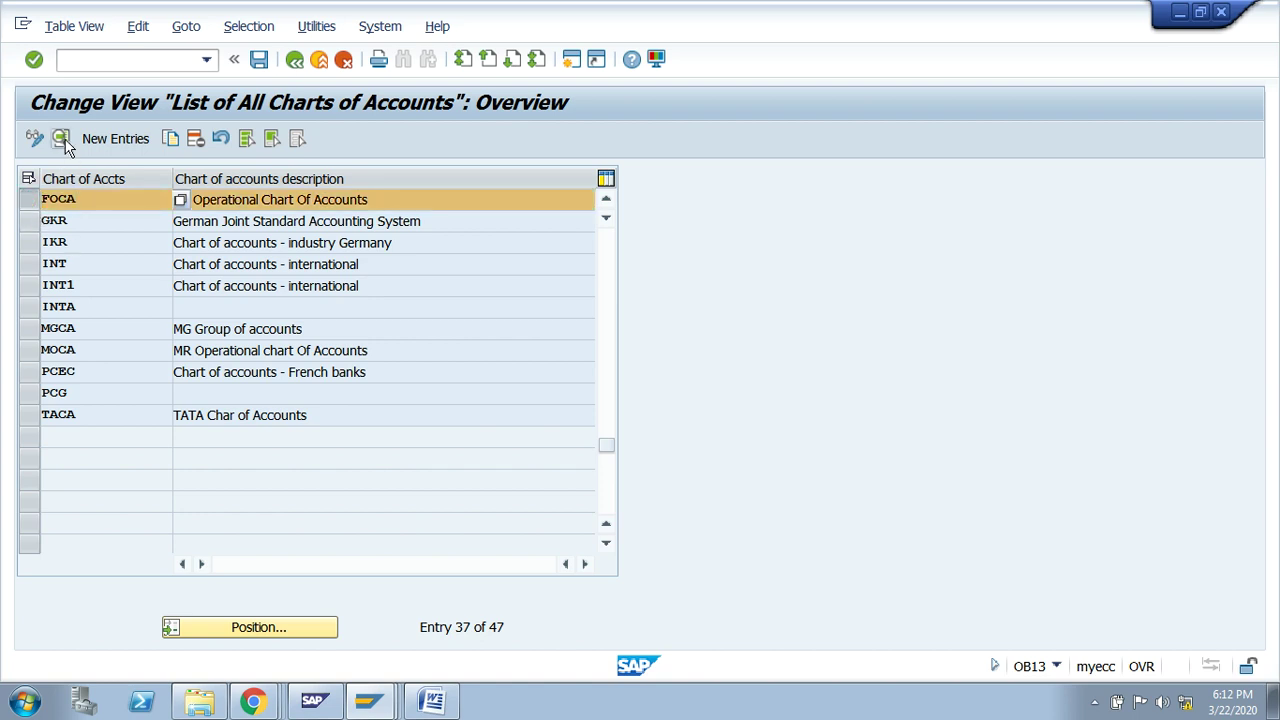
left_click(62, 140)
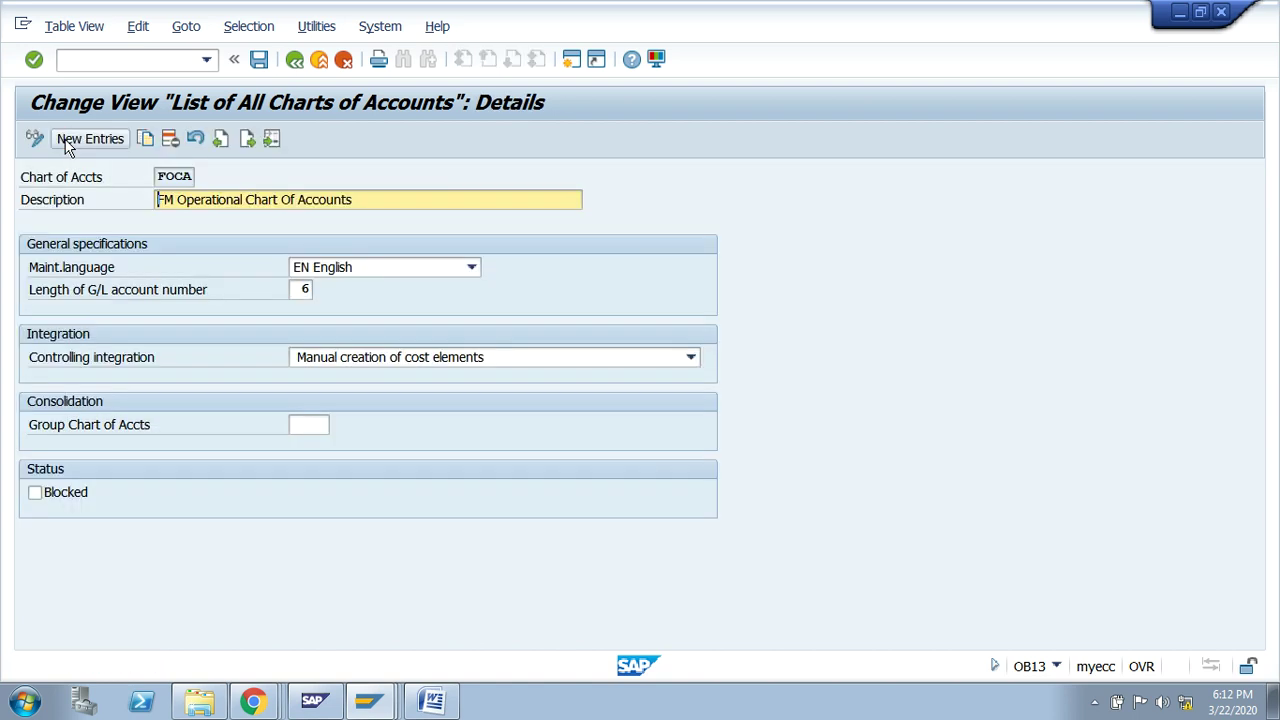
- Review the group and operational chart of accounts items and the OB13 code in the Word document, and return to SAP
key("alt+Tab")
left_click_drag(428, 299, 675, 308)
left_click_drag(755, 334, 478, 333)
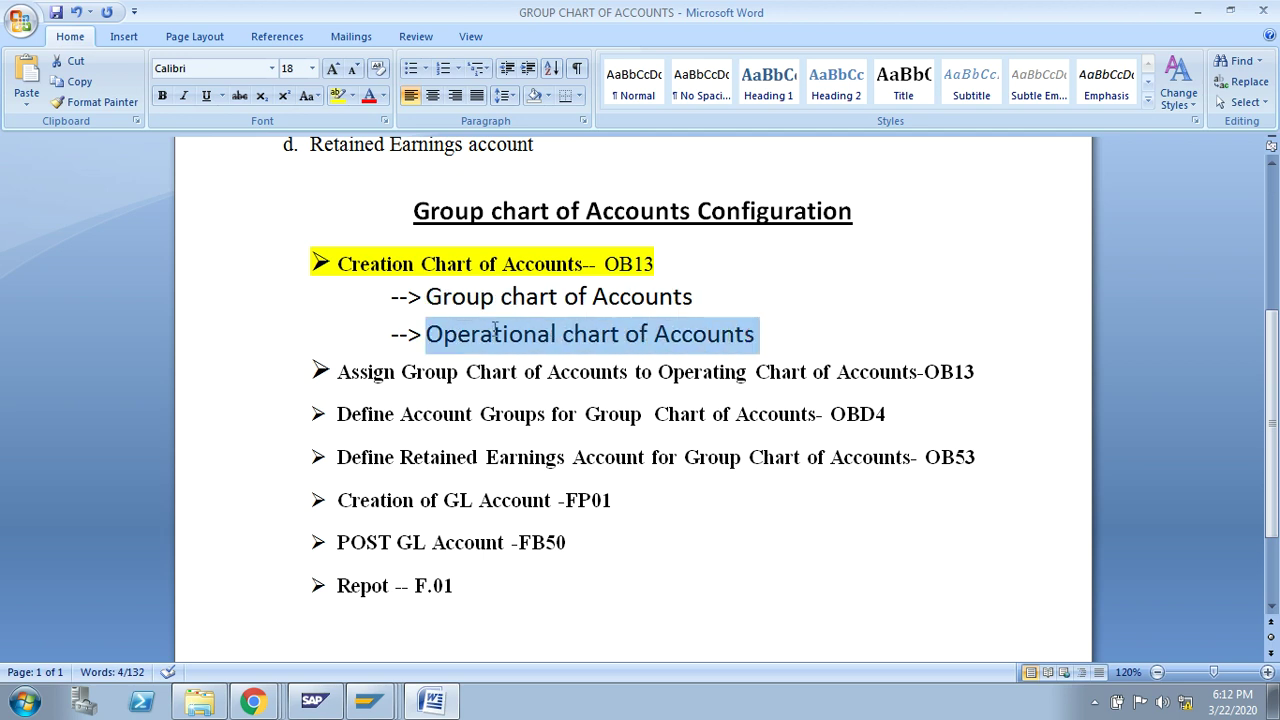
left_click(659, 263)
left_click_drag(659, 263, 604, 264)
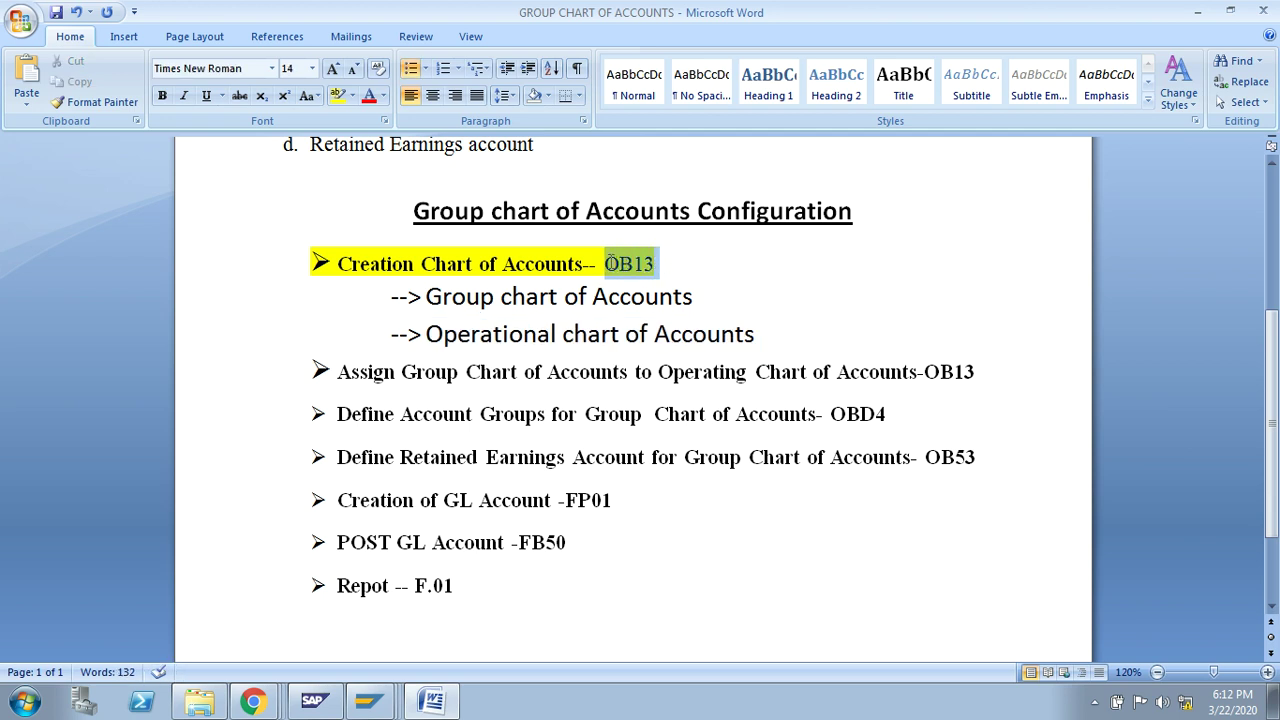
key("alt+Tab")
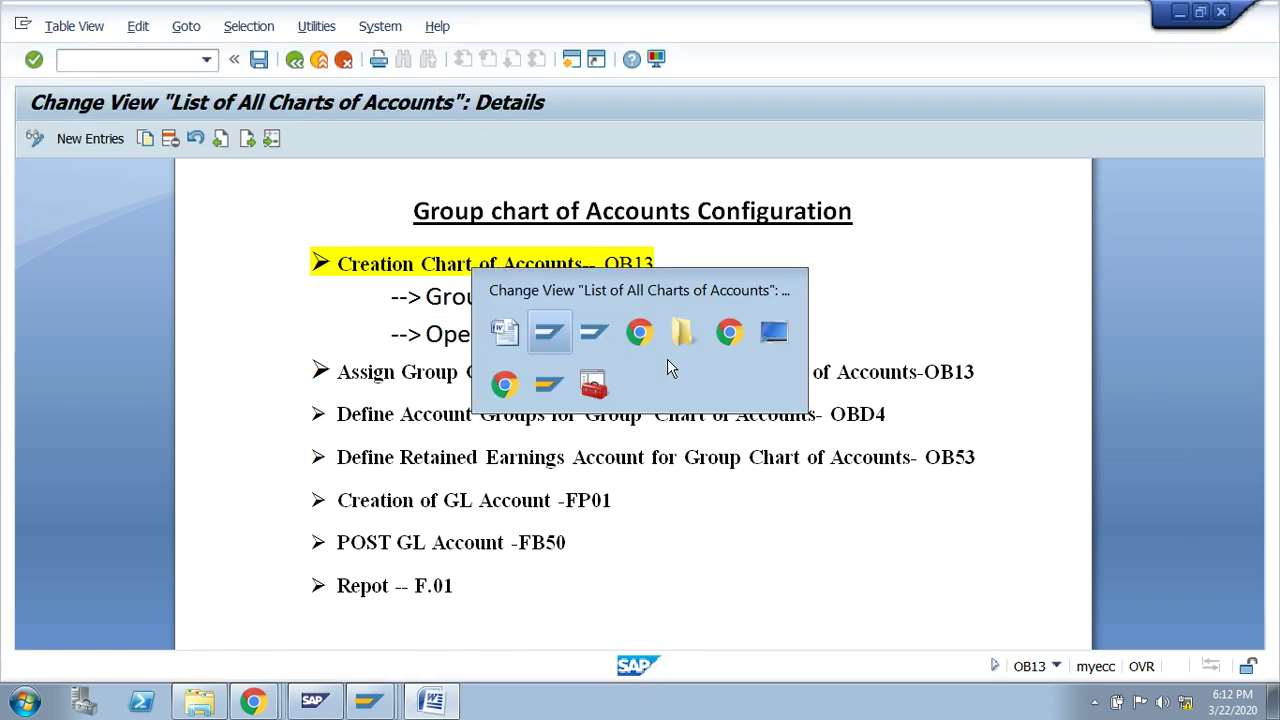
key("alt+Tab")
left_click_drag(756, 334, 426, 334)
key("alt+Tab")
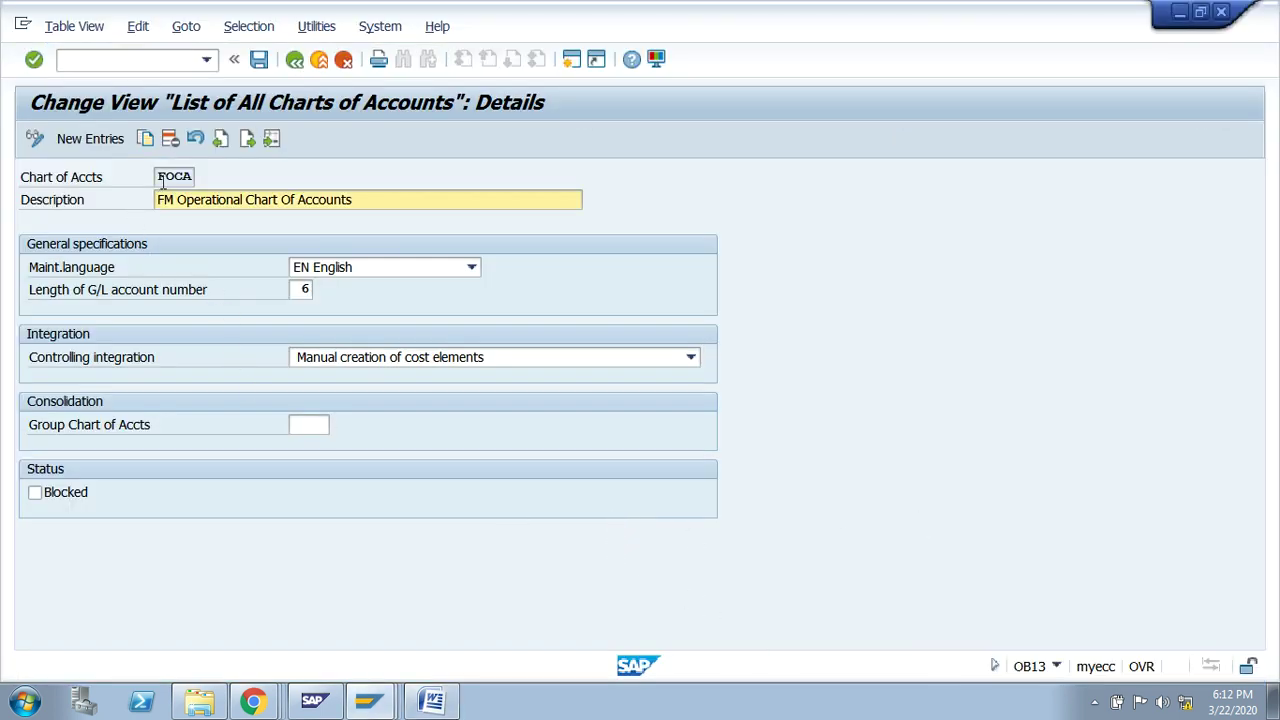
- Assign FGCA as the group chart of accounts in the consolidation settings of FOCA
left_click_drag(157, 176, 190, 180)
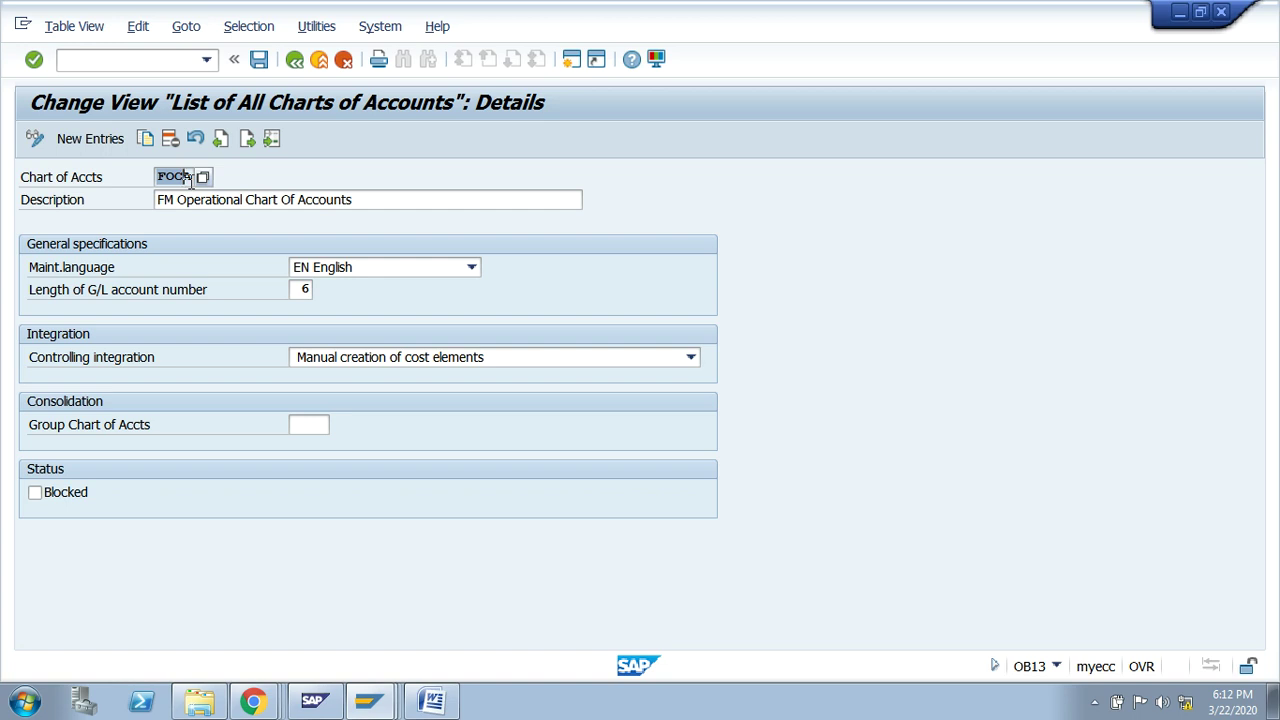
left_click(190, 180)
left_click(306, 428)
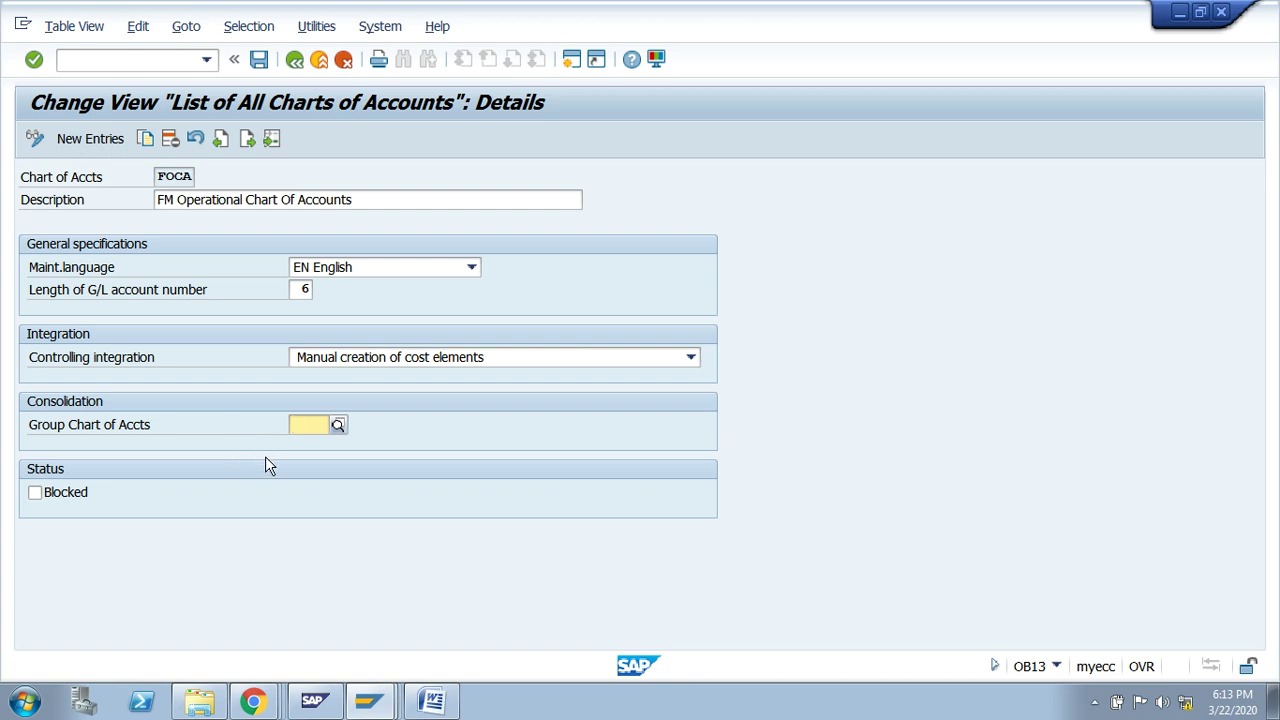
type("F")
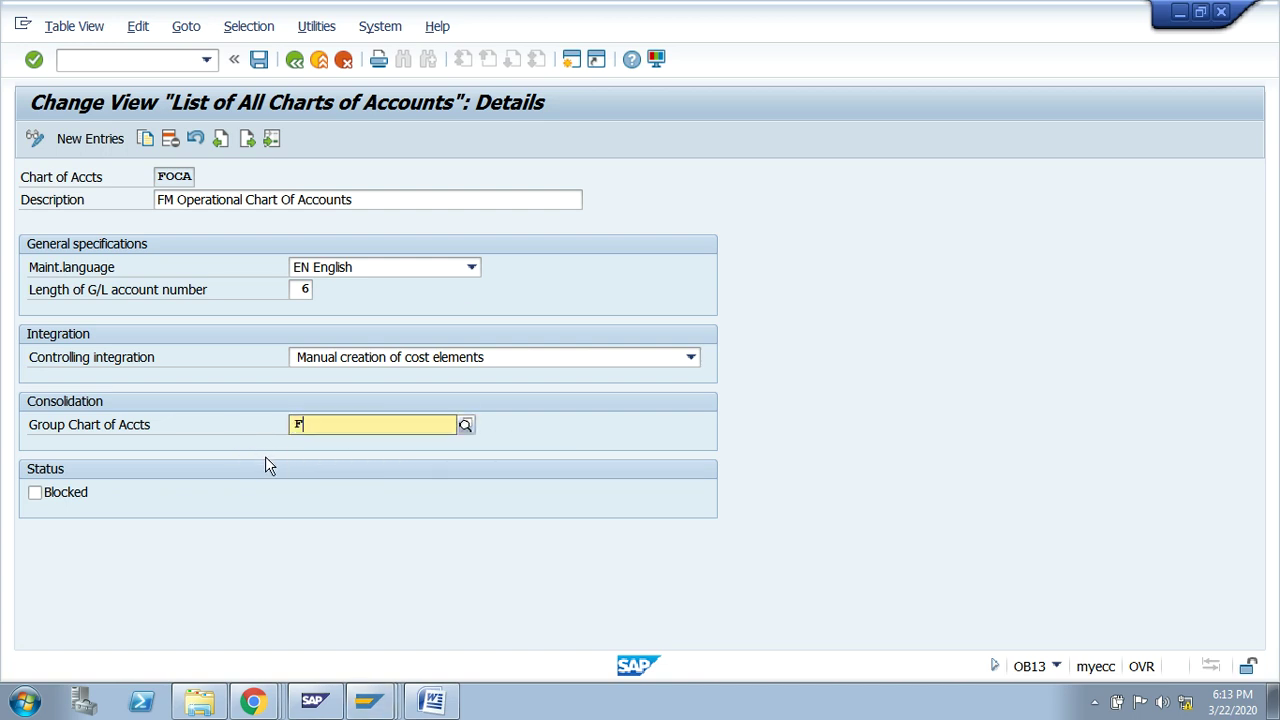
type("GCA")
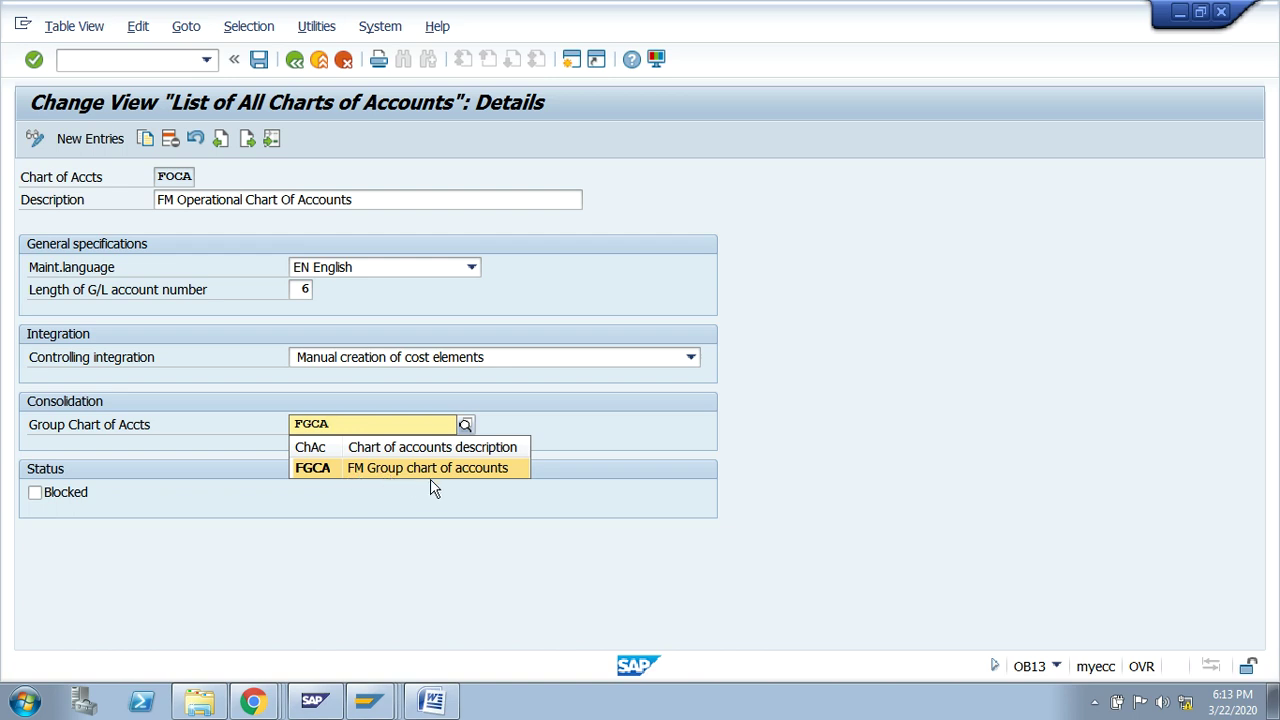
left_click(333, 476)
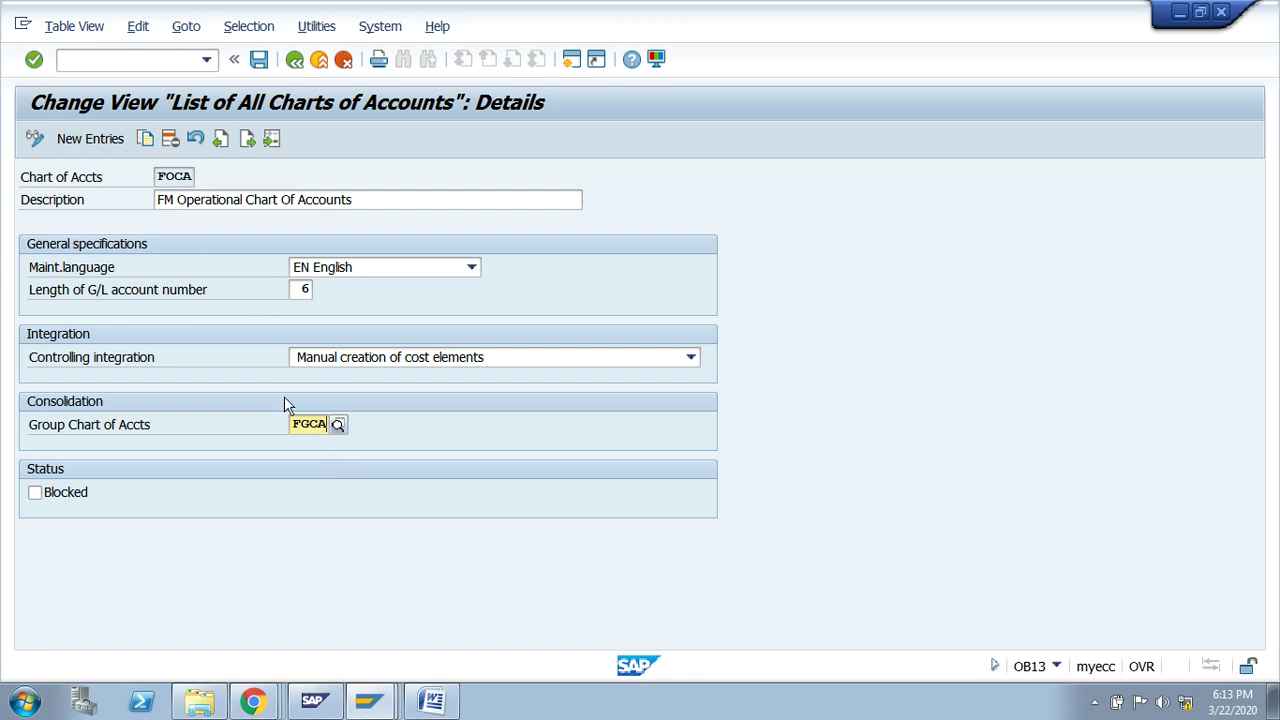
left_click_drag(291, 428, 333, 425)
left_click(333, 425)
- Check the OB13 code in the Word document, then save the FOCA details under customizing request Y01K900055 and return to the implementation guide
key("alt+Tab")
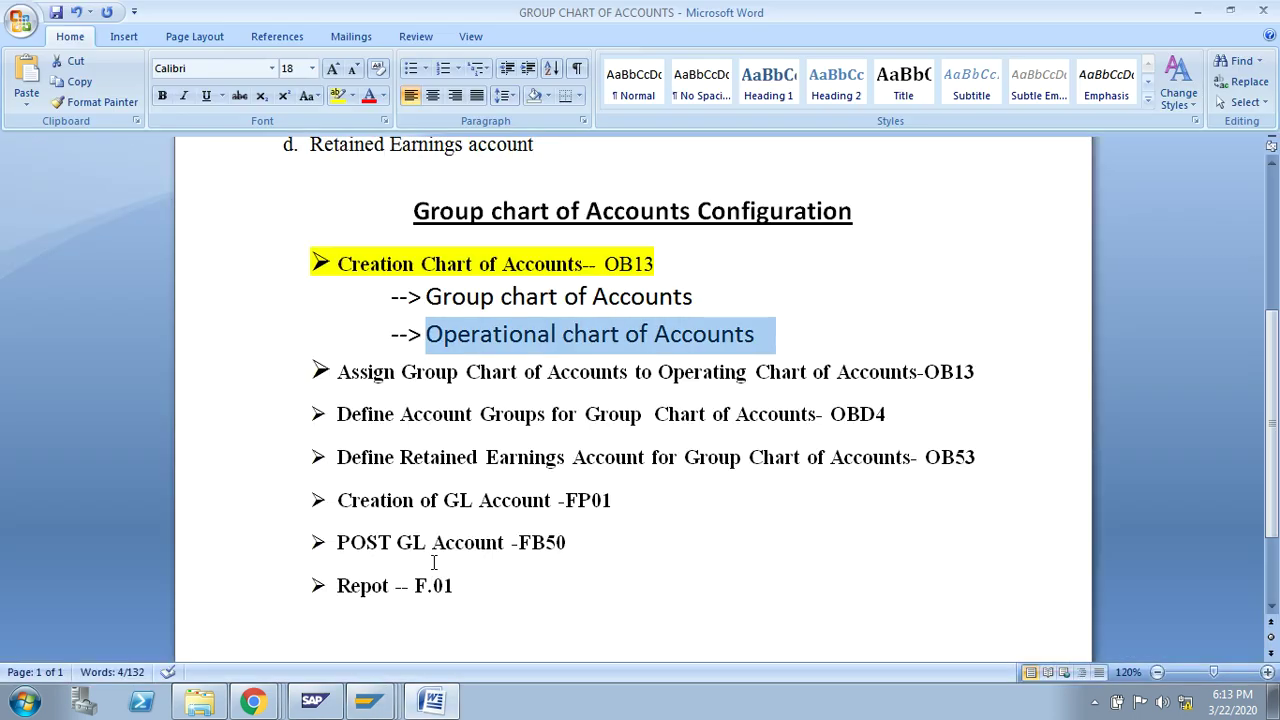
left_click_drag(656, 264, 609, 264)
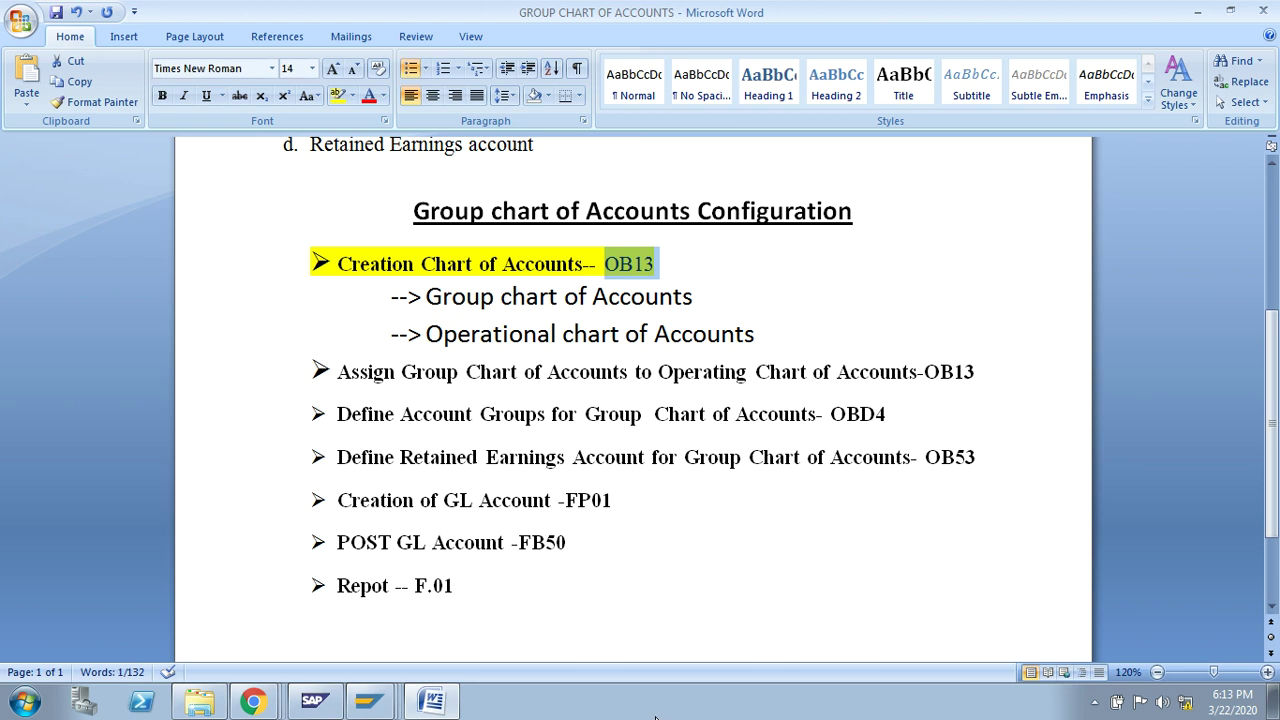
key("alt+Tab")
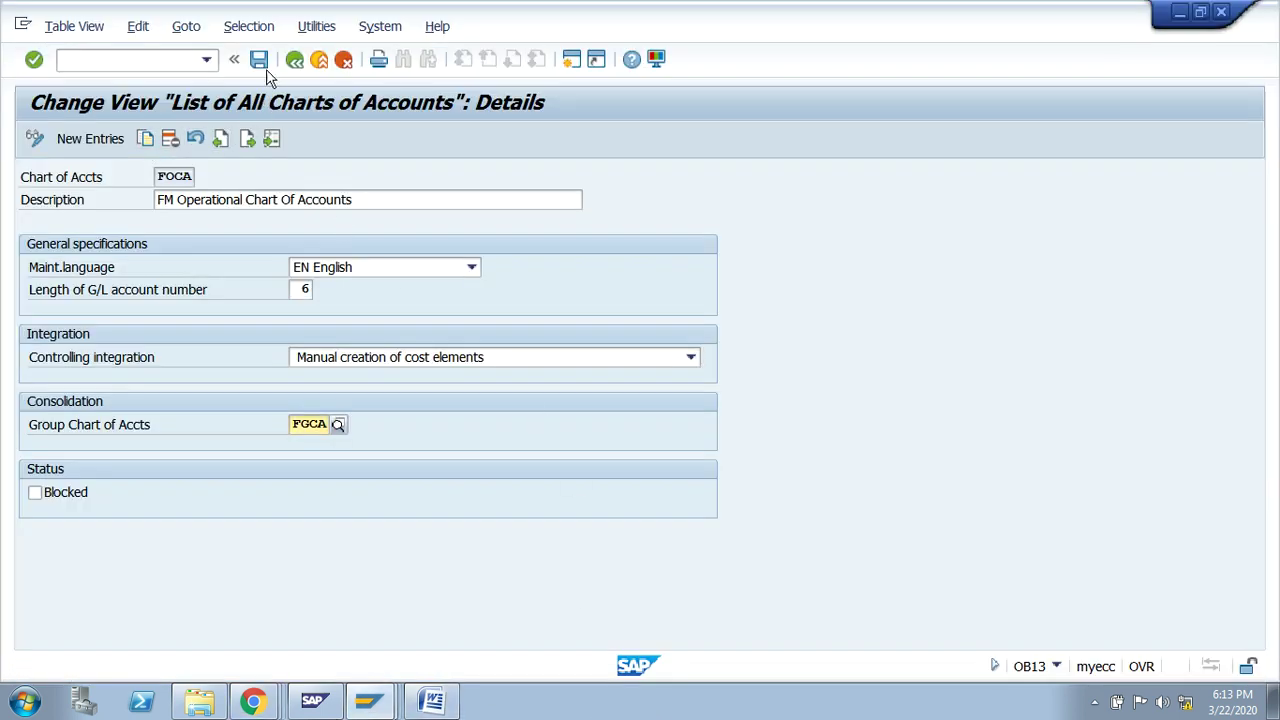
left_click(259, 61)
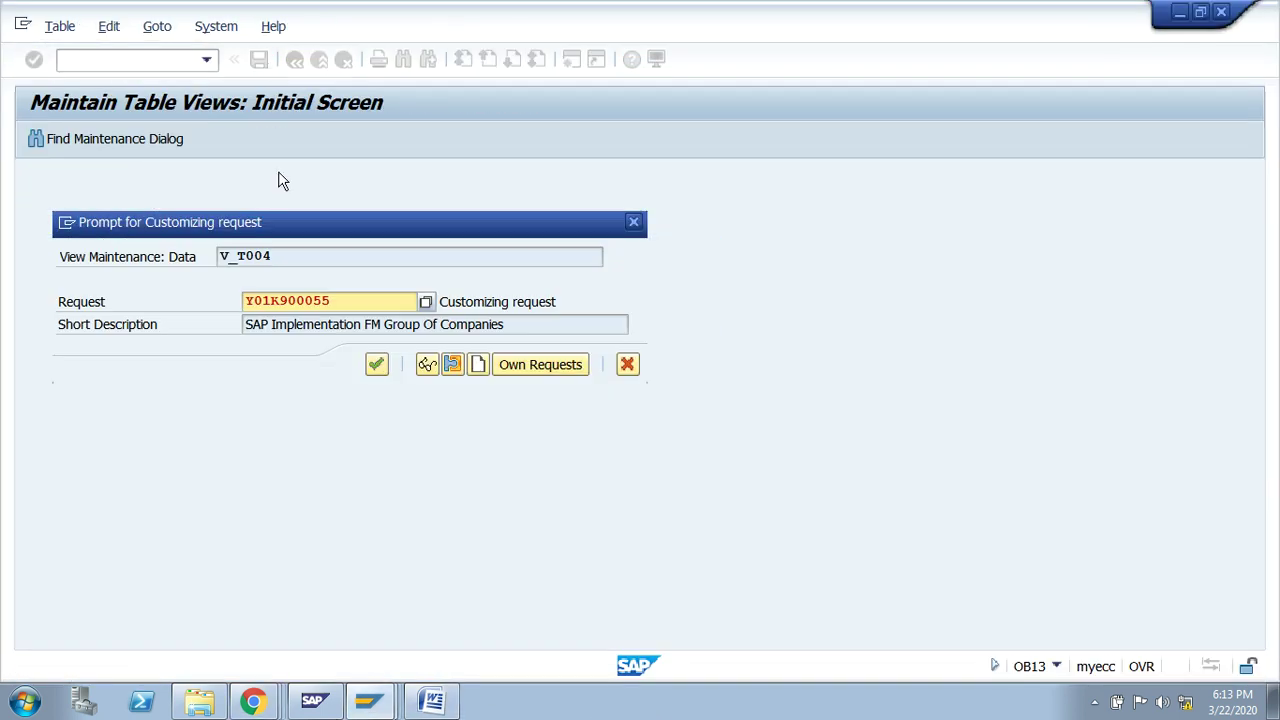
left_click(377, 365)
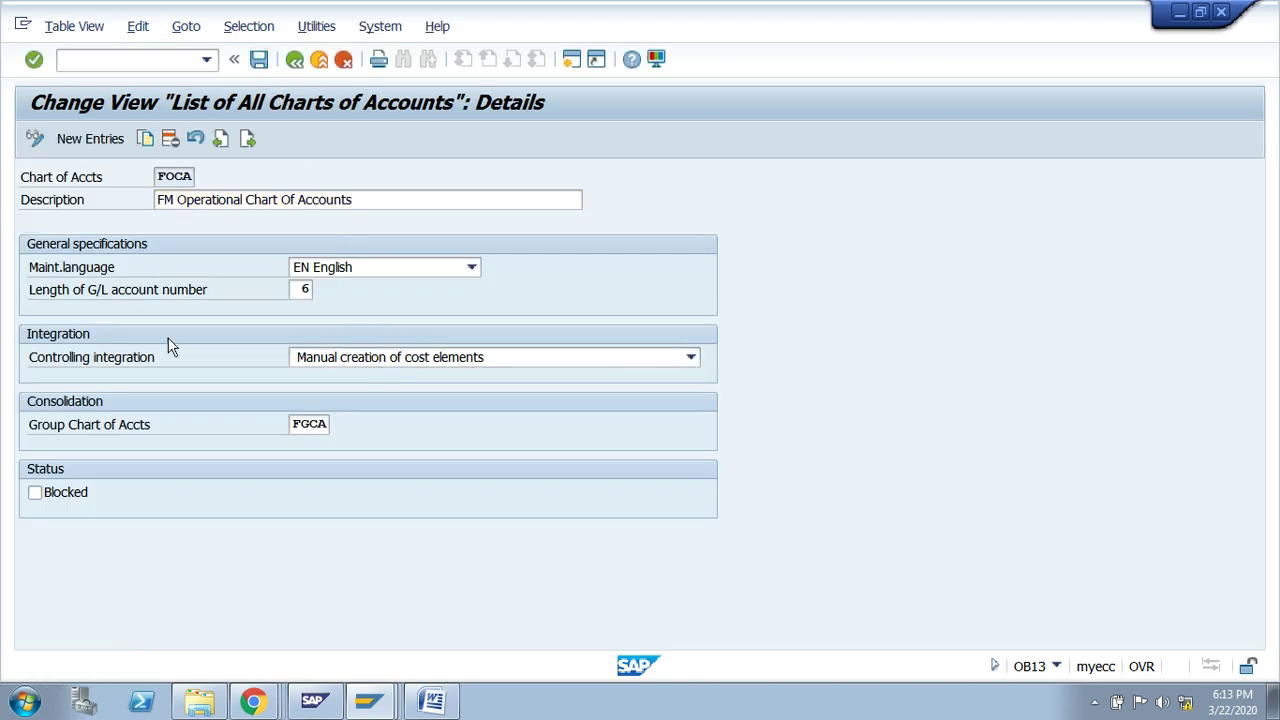
left_click(295, 61)
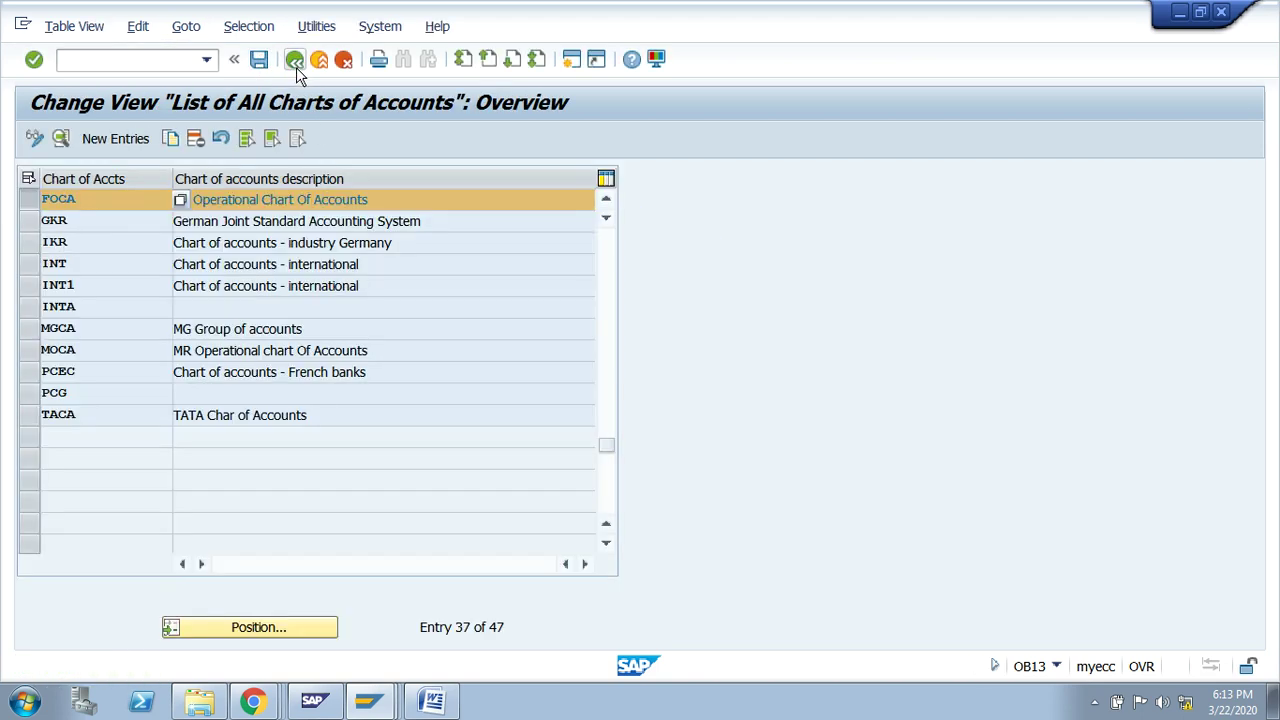
left_click(293, 63)
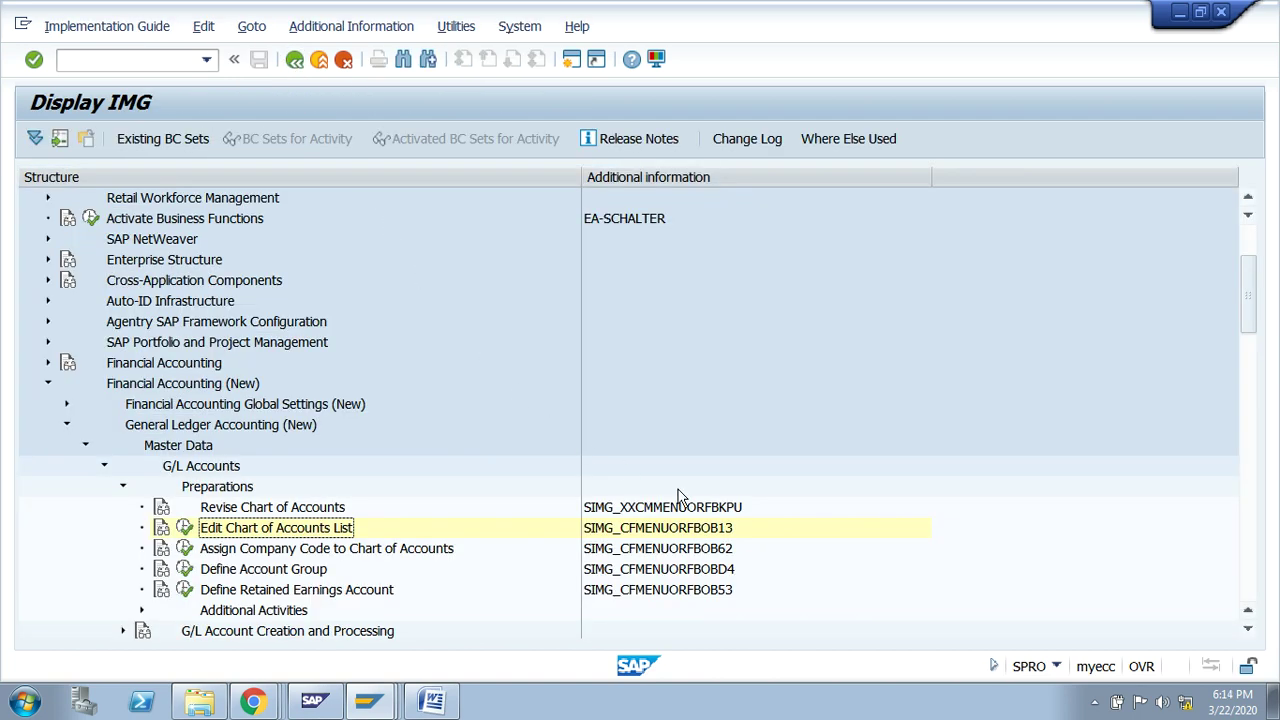
- In the Word document, highlight the group and operational chart of accounts lines and the OB13 assignment line in yellow
key("alt+Tab")
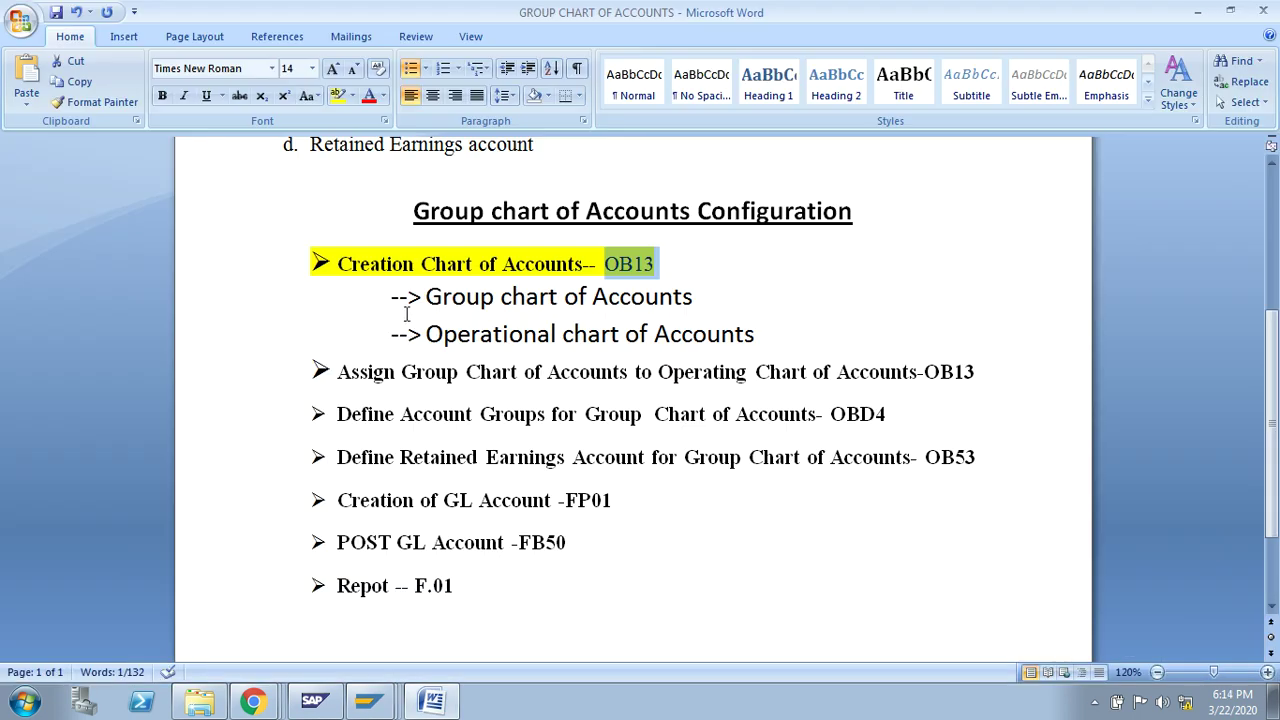
left_click_drag(418, 293, 756, 352)
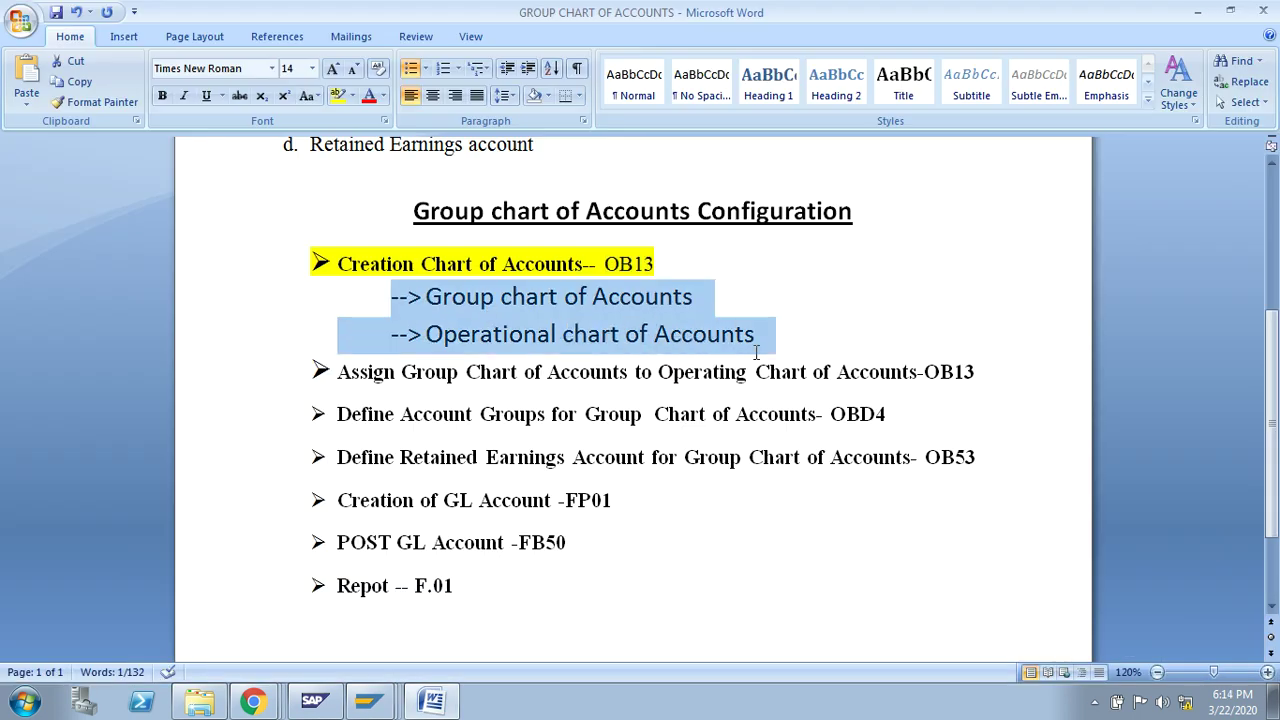
left_click(337, 95)
left_click_drag(343, 374, 985, 386)
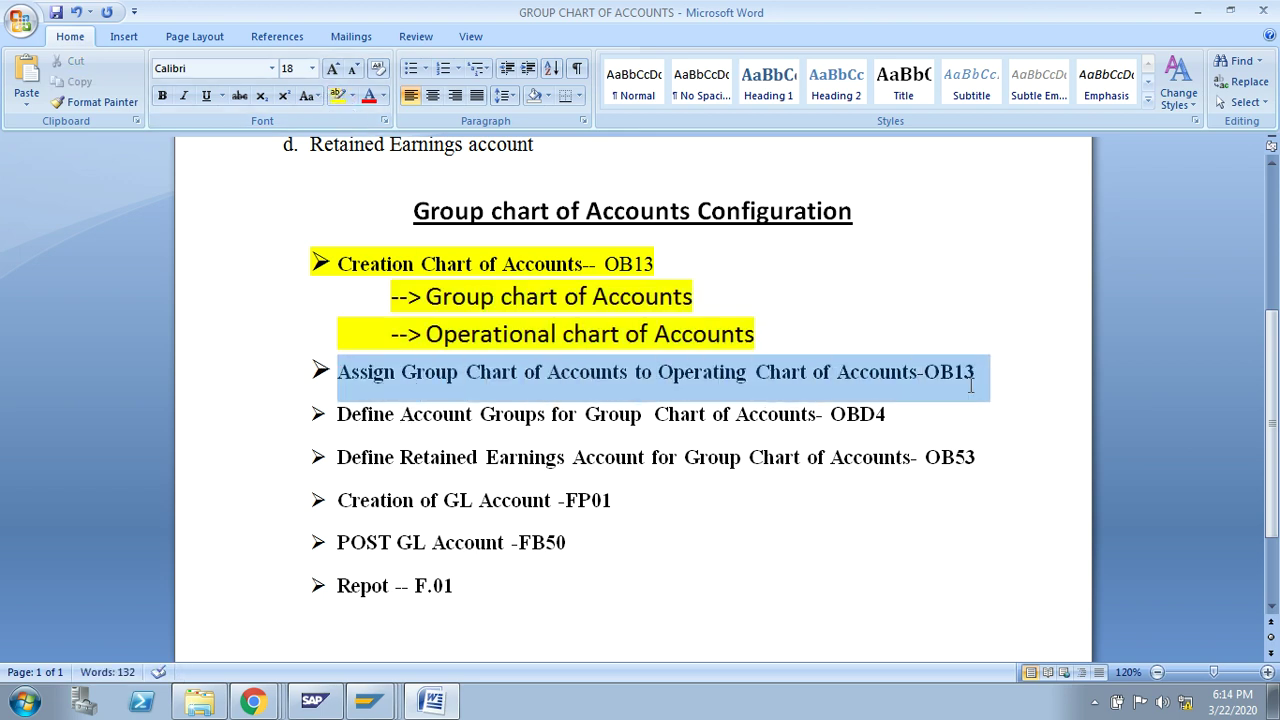
left_click(337, 95)
- Review the OBD4 item in Word, execute Define Account Group in SAP, and open the prompt for positioning the list
left_click_drag(337, 414, 783, 426)
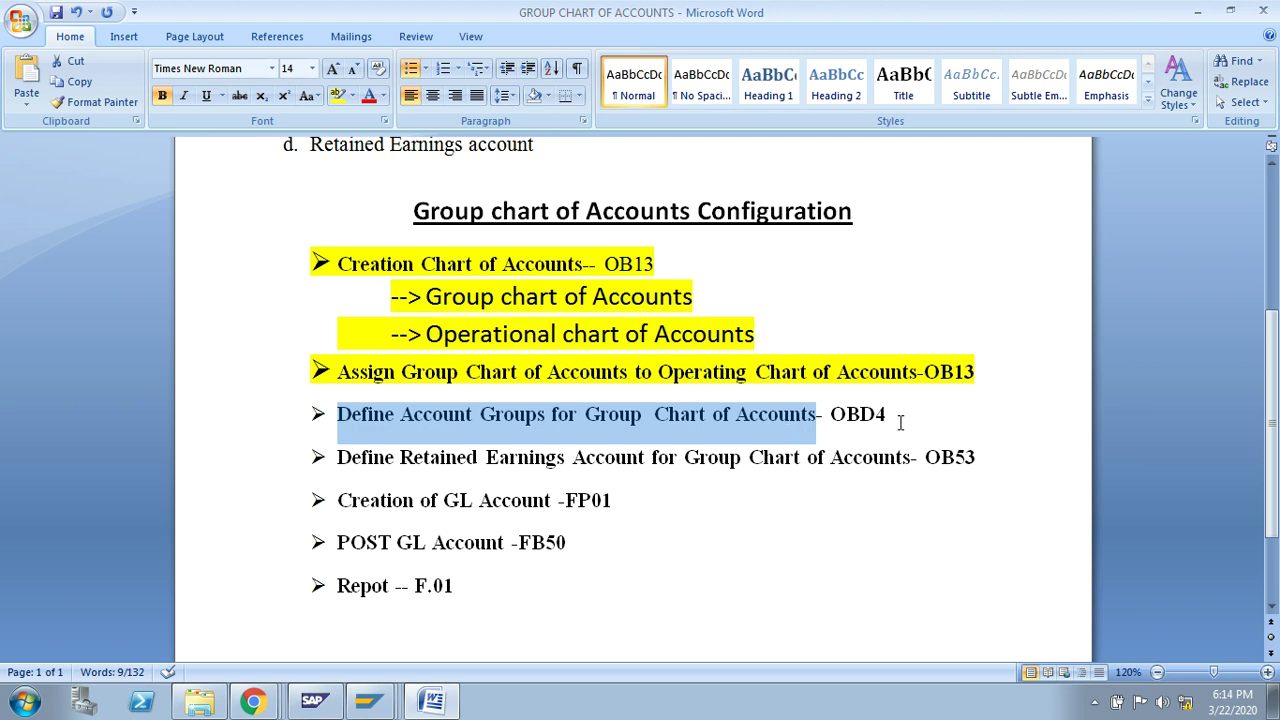
left_click_drag(900, 422, 826, 420)
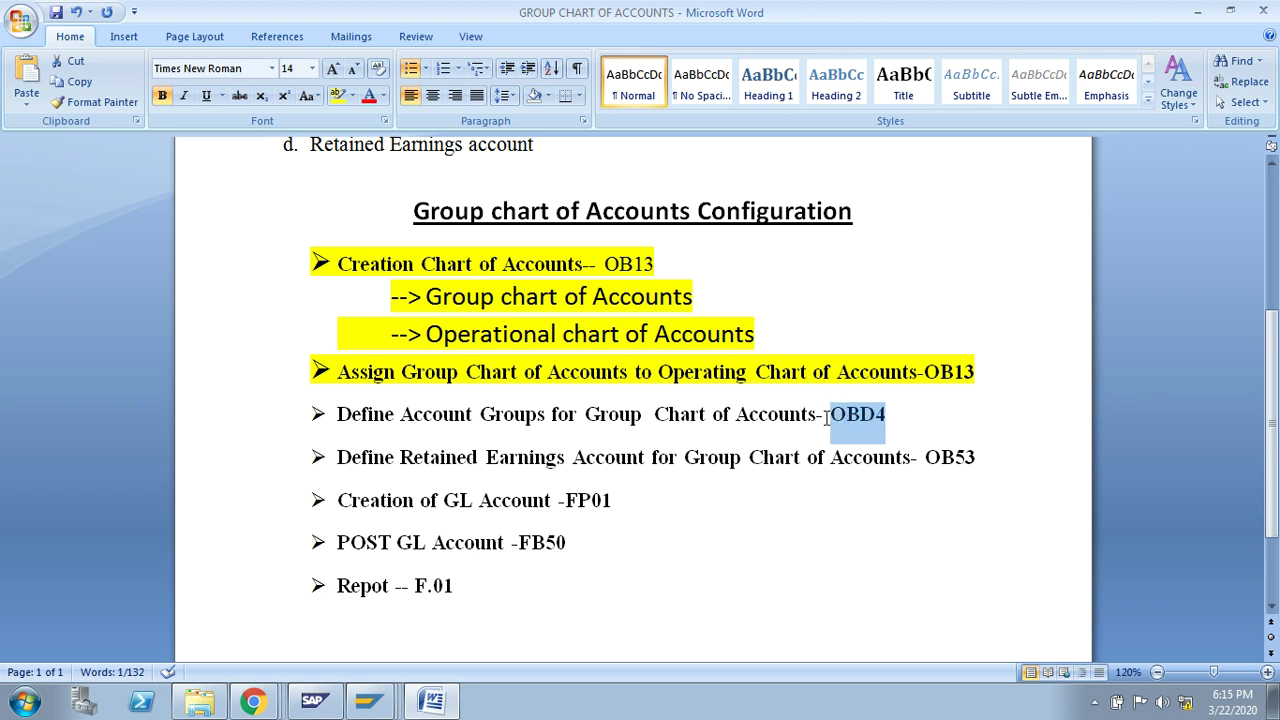
key("alt+Tab")
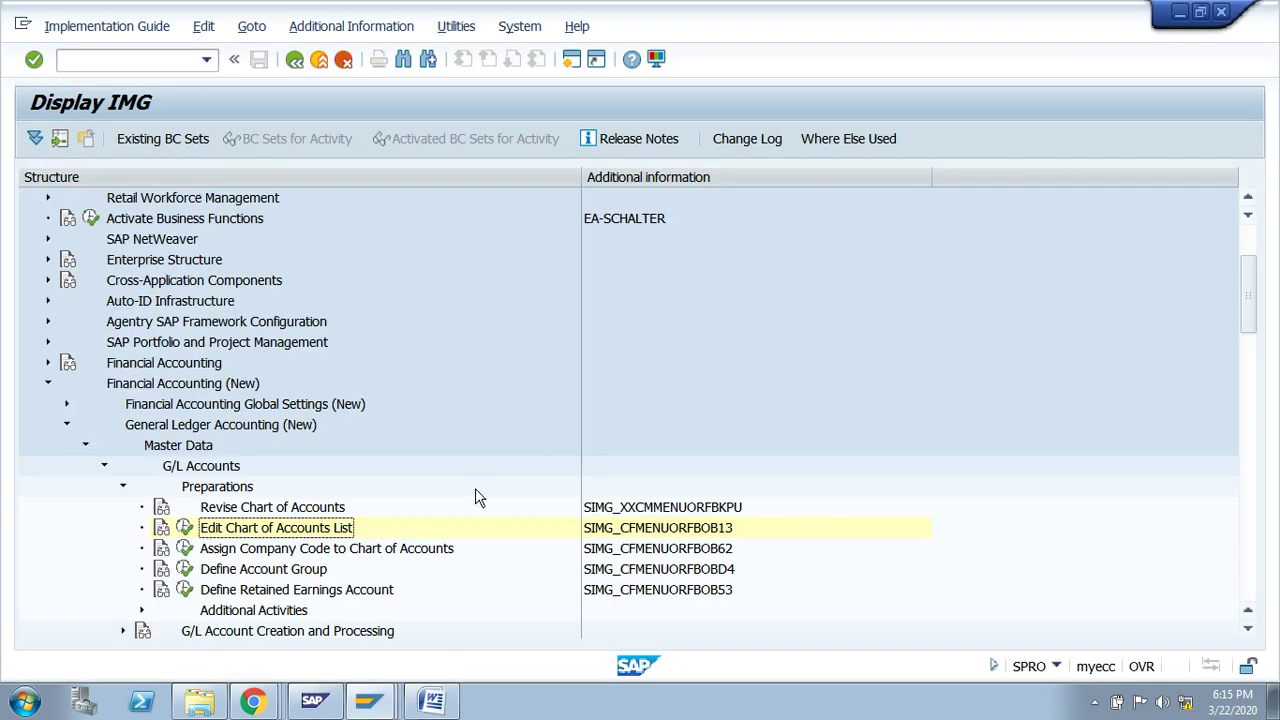
left_click(228, 573)
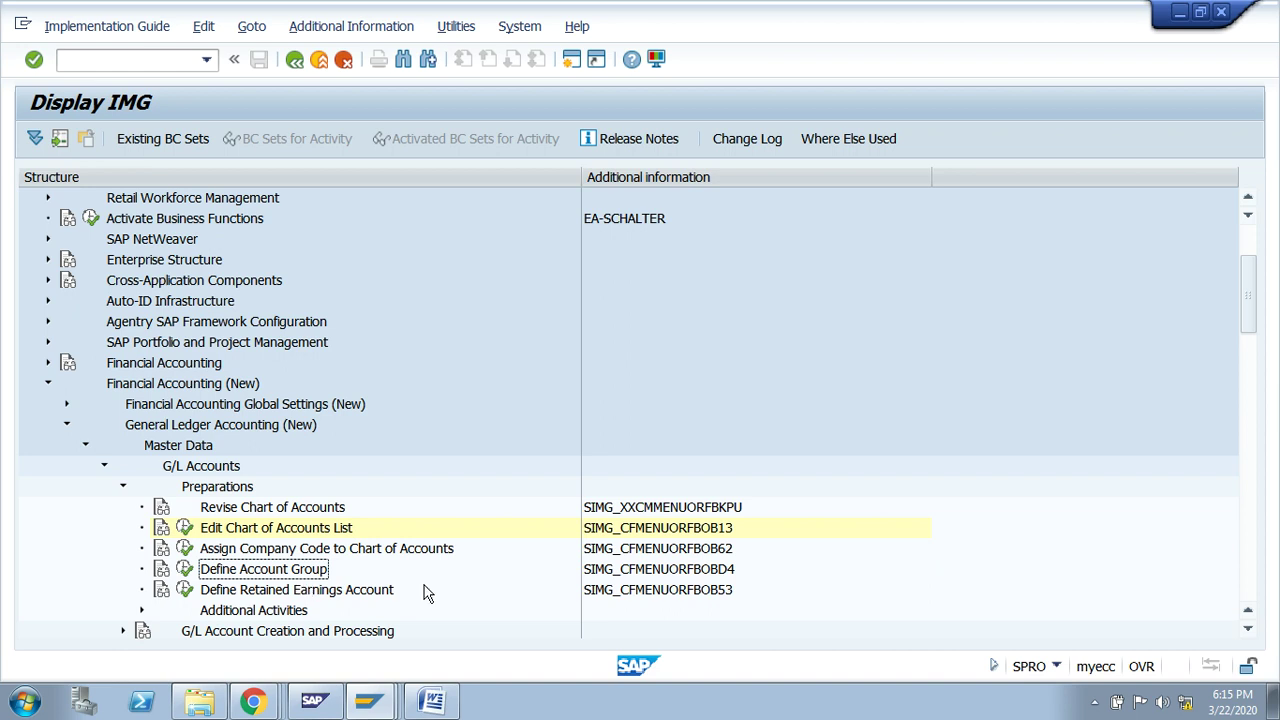
left_click(185, 569)
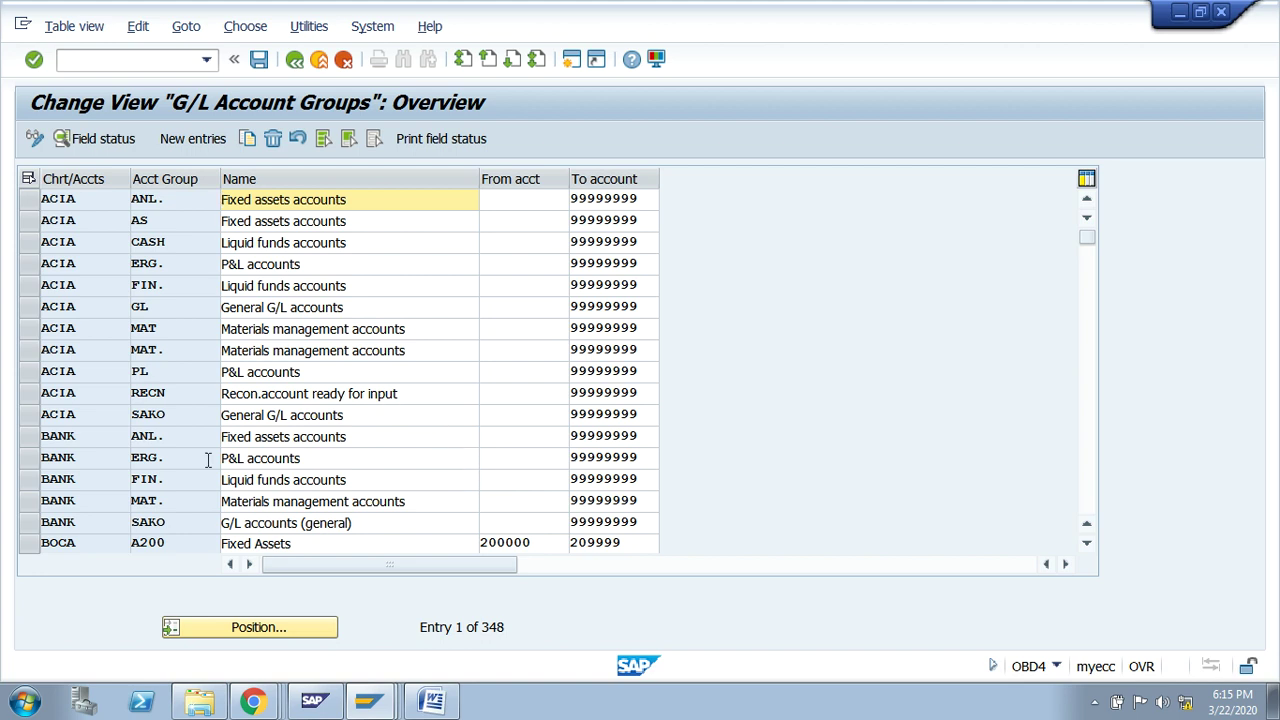
left_click(228, 634)
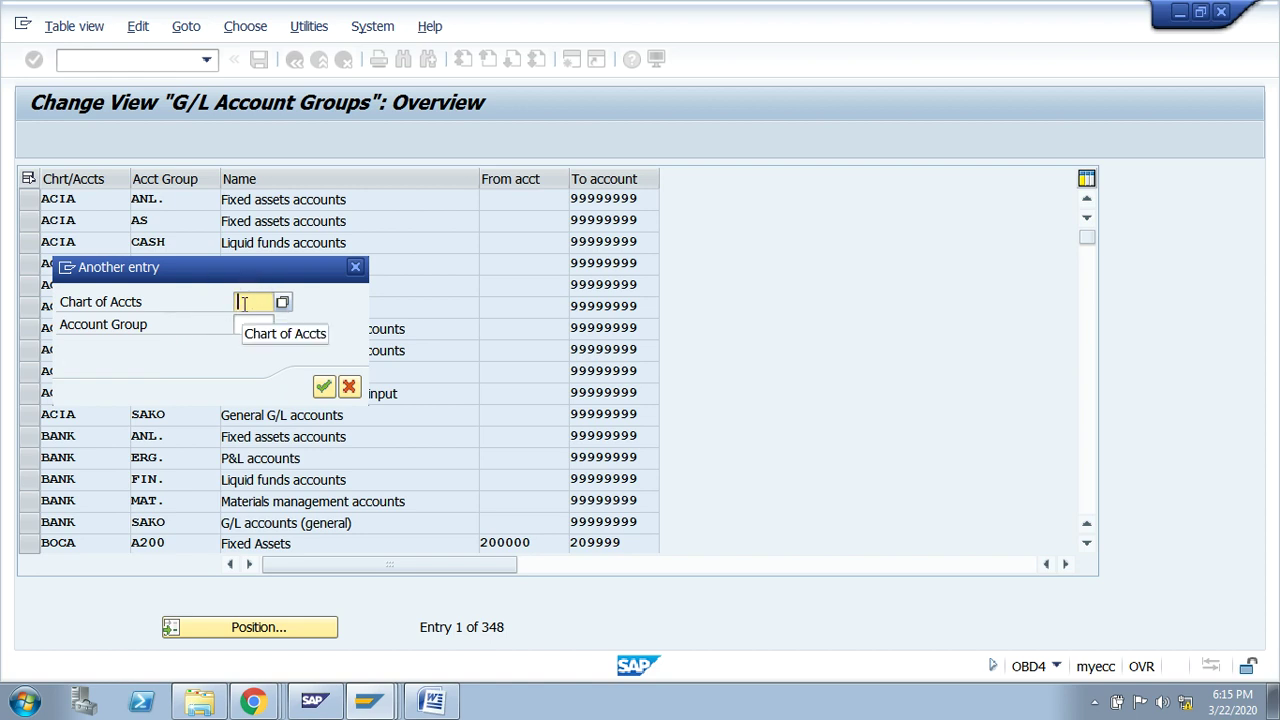
type("BOCA")
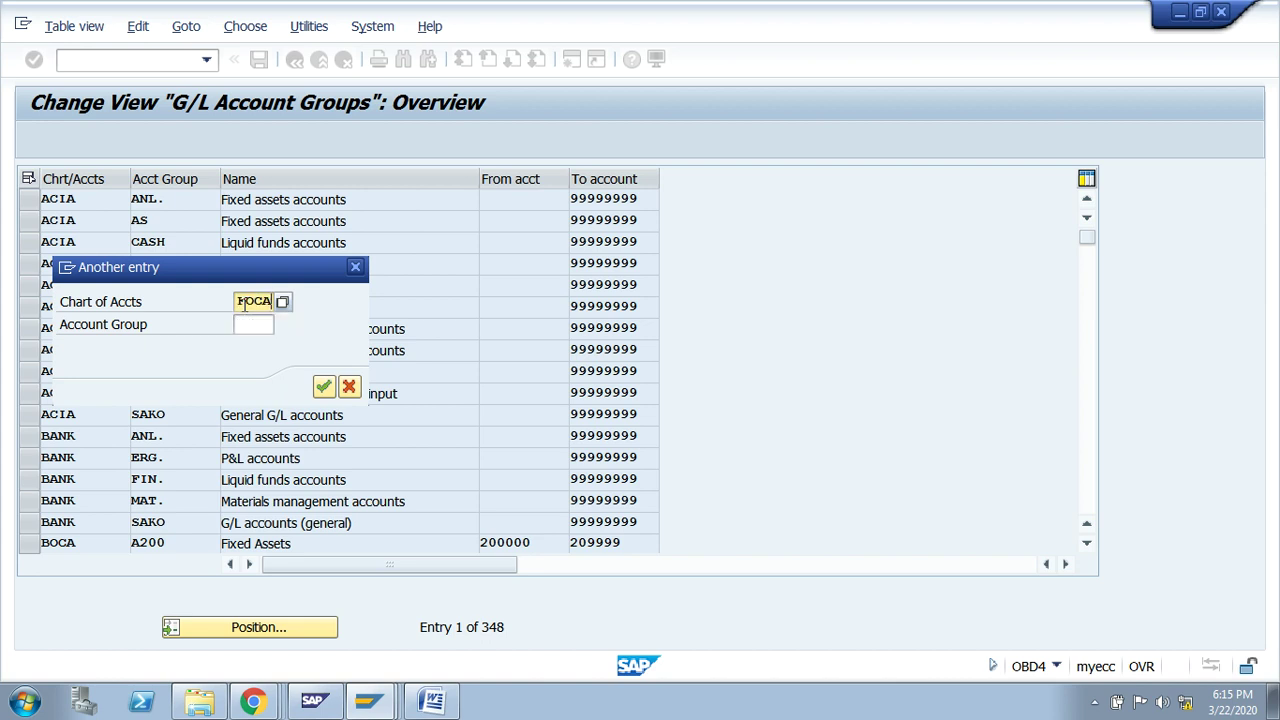
key("BackSpace")
key("BackSpace")
key("BackSpace")
key("BackSpace")
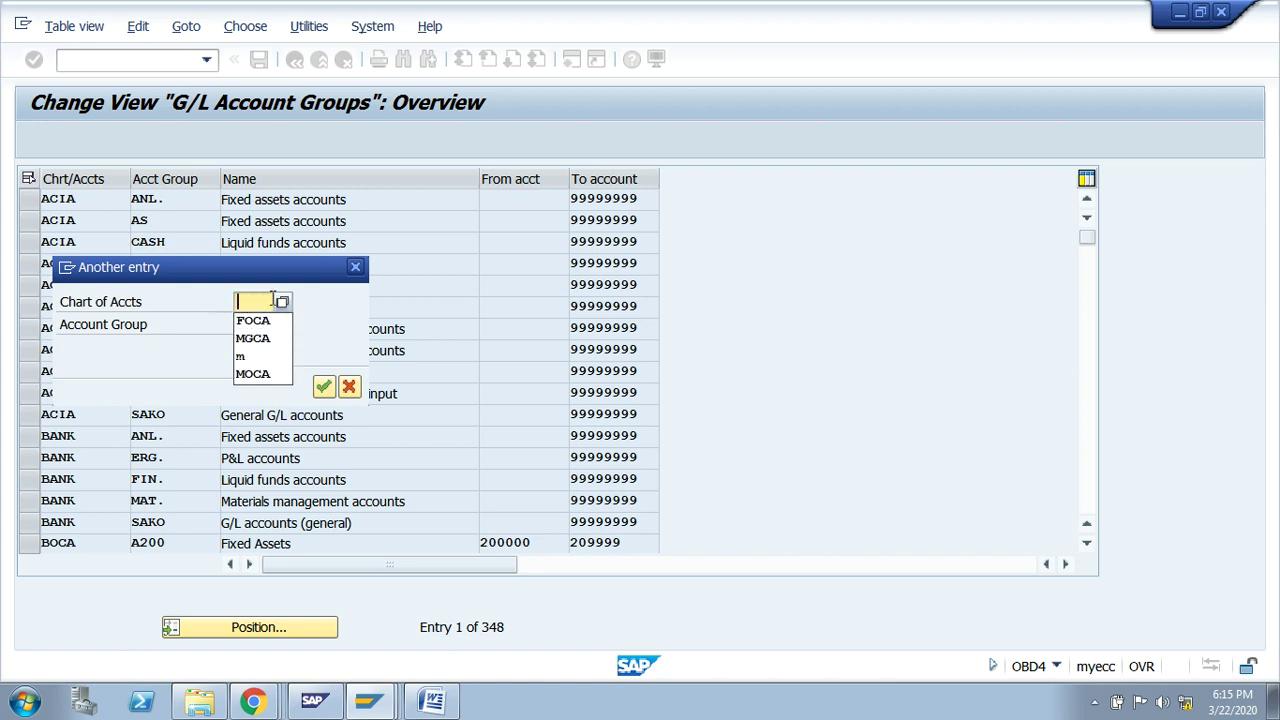
- Browse the possible chart of accounts entries for the FOCA account groups and close the list without choosing one
left_click(282, 302)
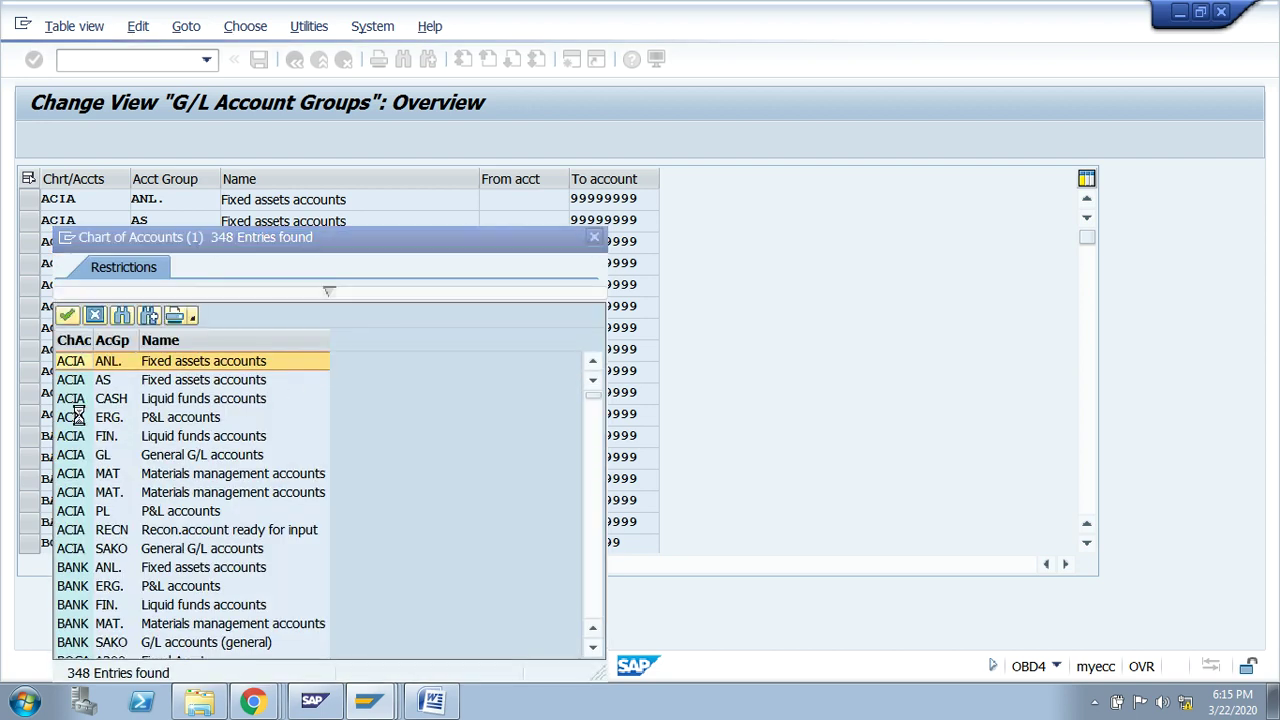
scroll(177, 505, "down", 15)
scroll(177, 518, "down", 20)
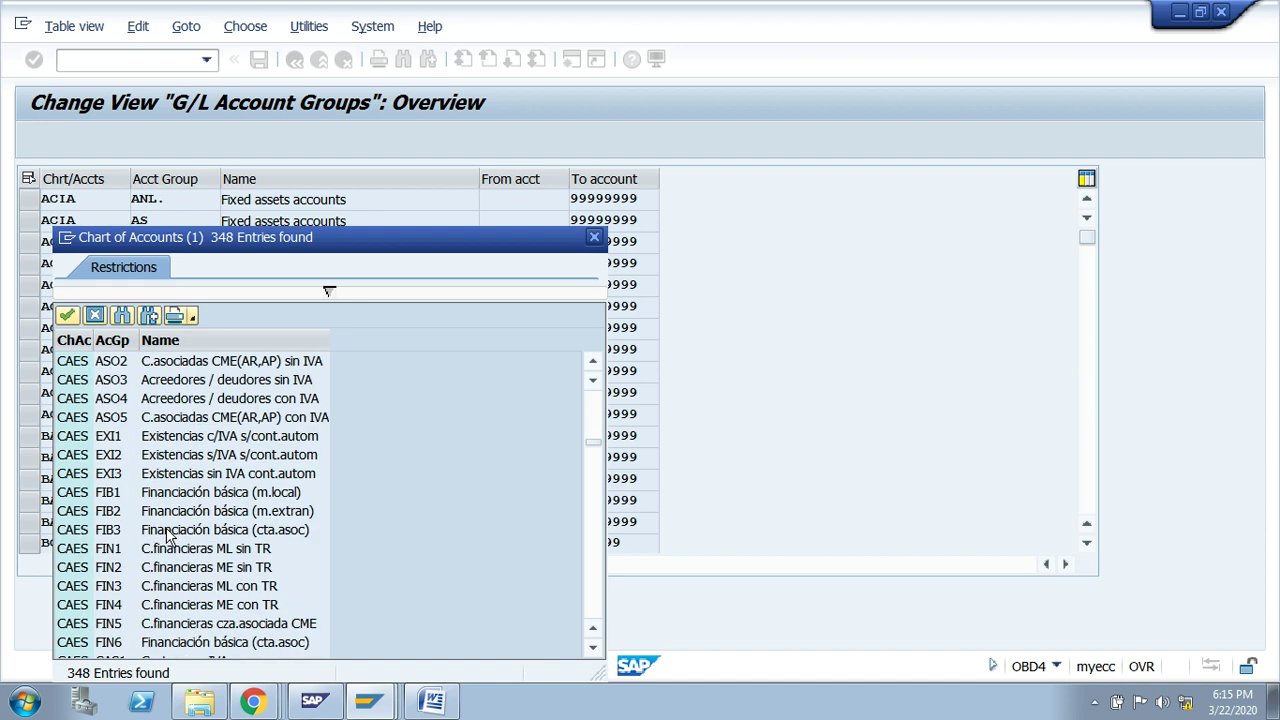
scroll(165, 540, "down", 20)
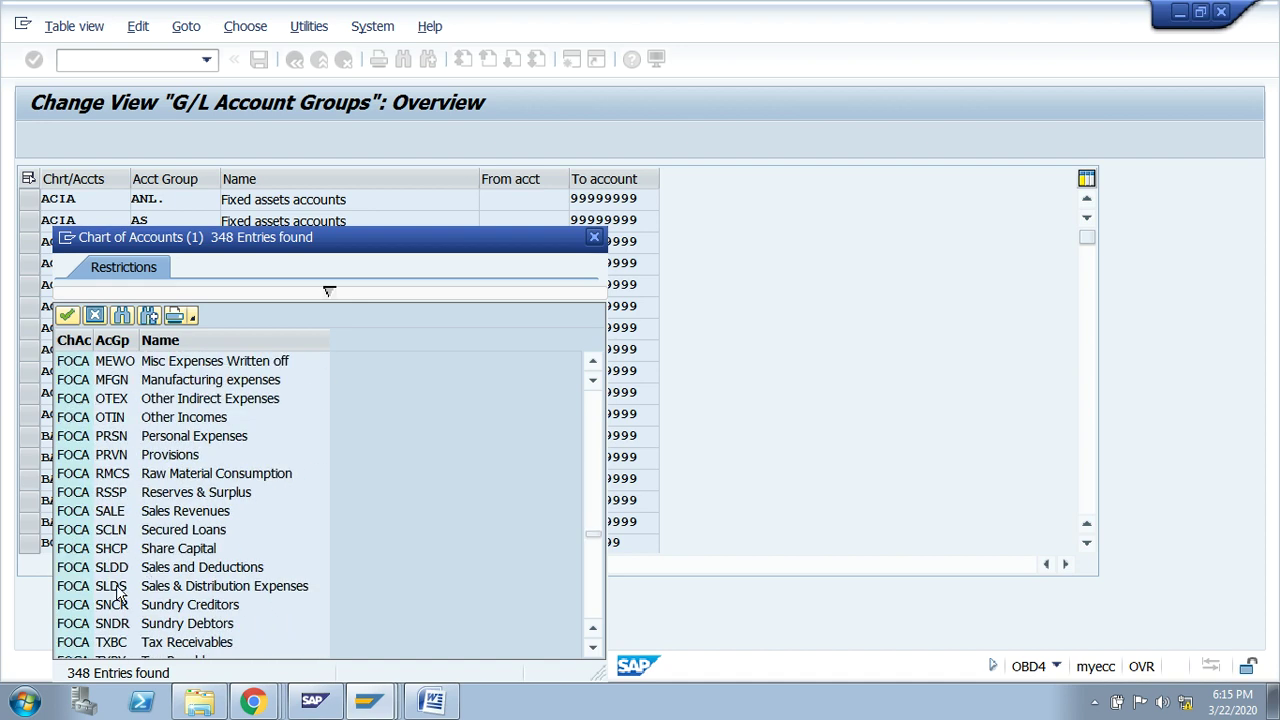
scroll(115, 575, "up", 8)
scroll(110, 560, "up", 5)
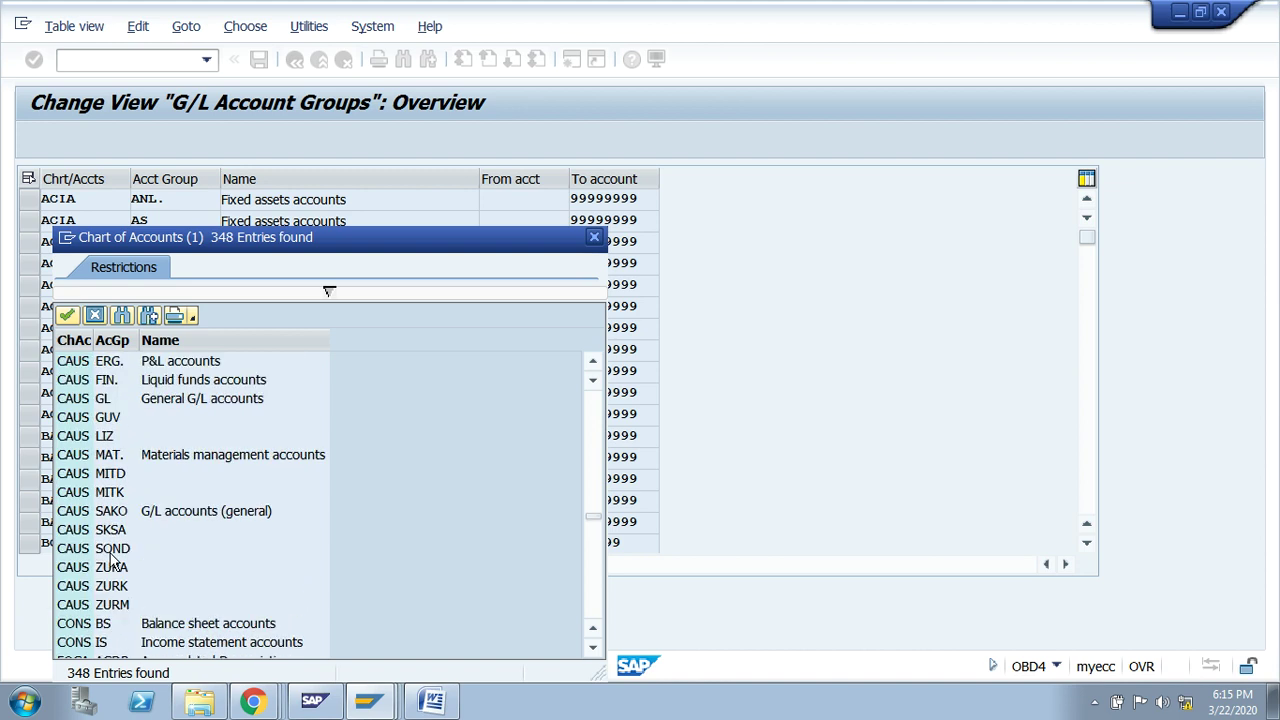
scroll(100, 595, "down", 7)
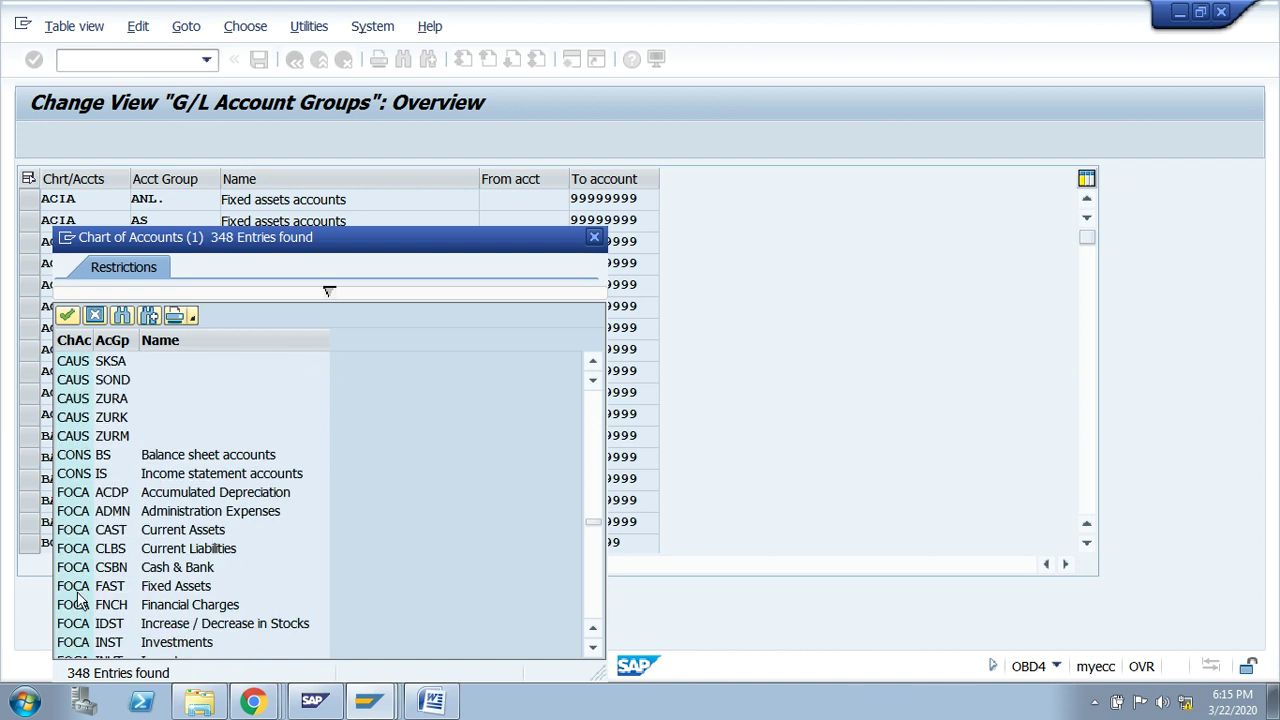
left_click(68, 493)
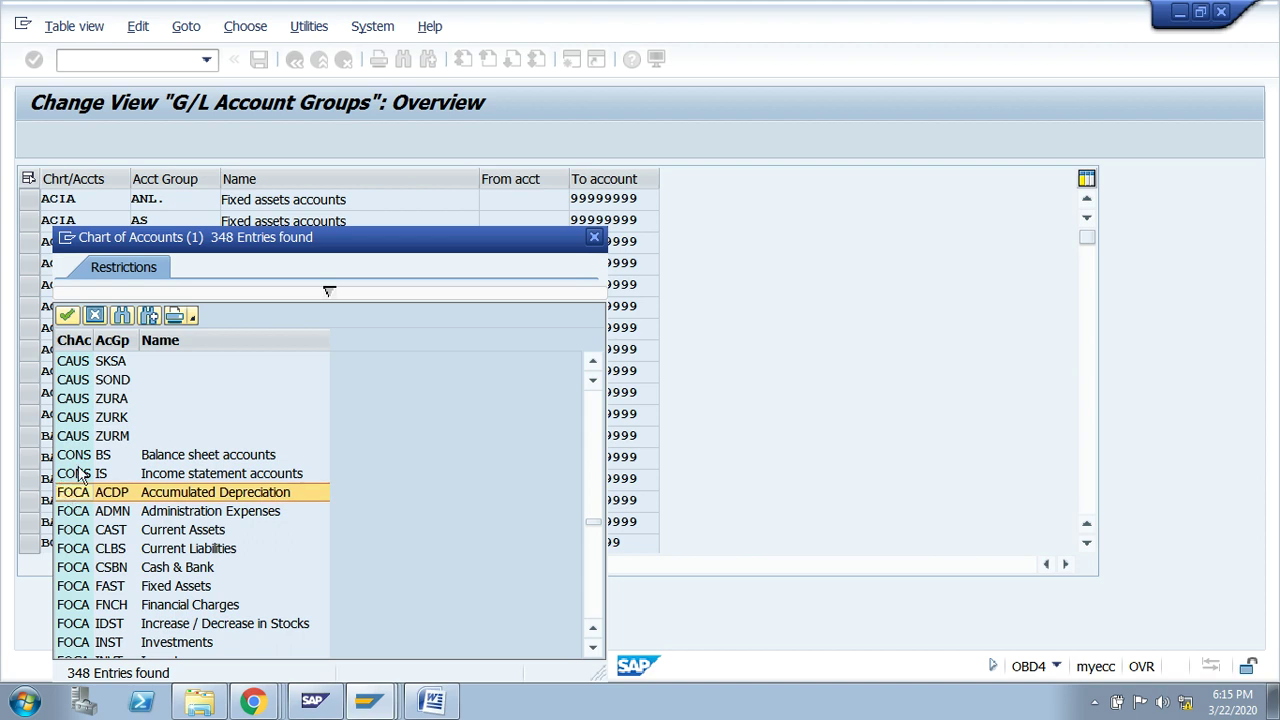
left_click(594, 237)
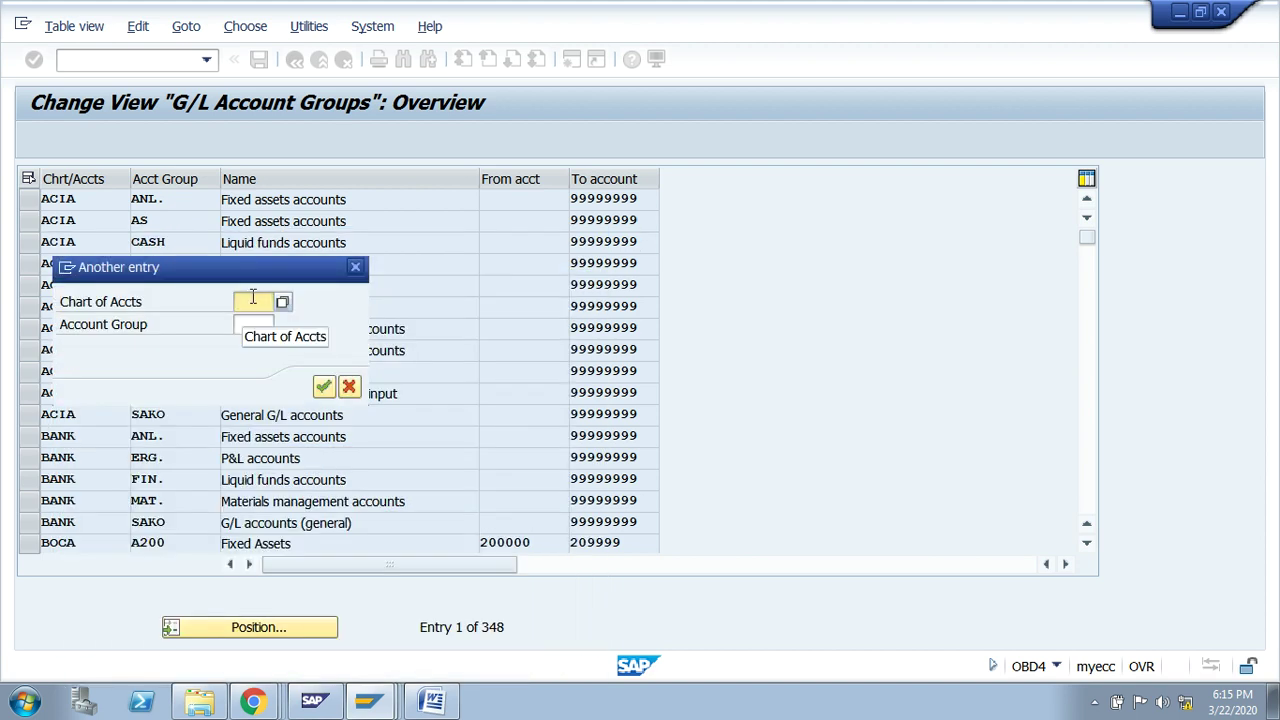
- Position the G/L account groups list at chart of accounts FOCA
type("FOCA")
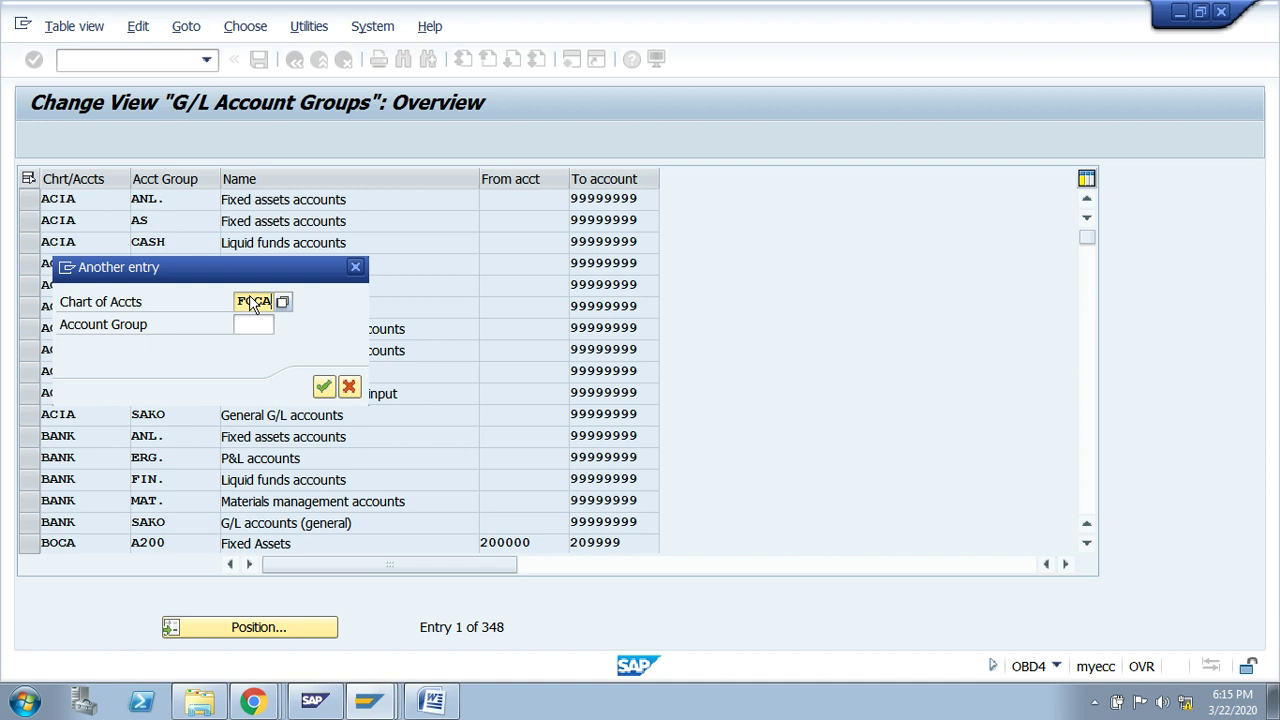
key("Return")
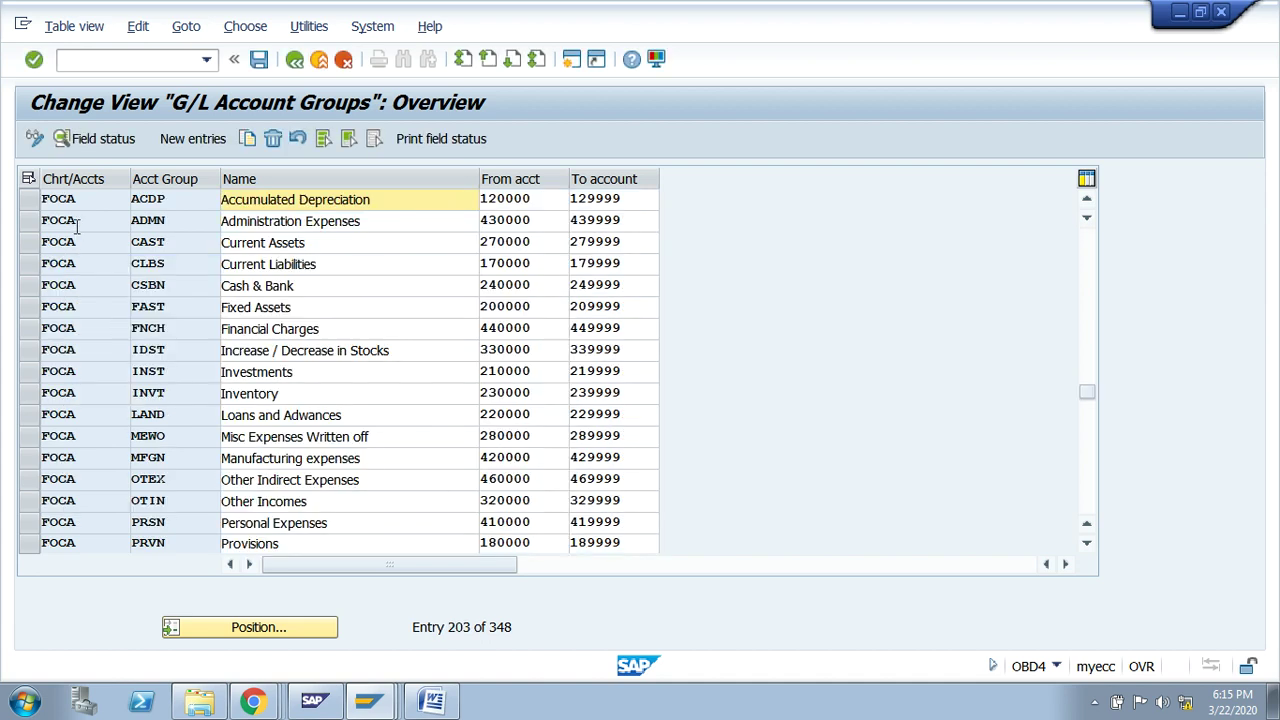
left_click(32, 200)
left_click(29, 220)
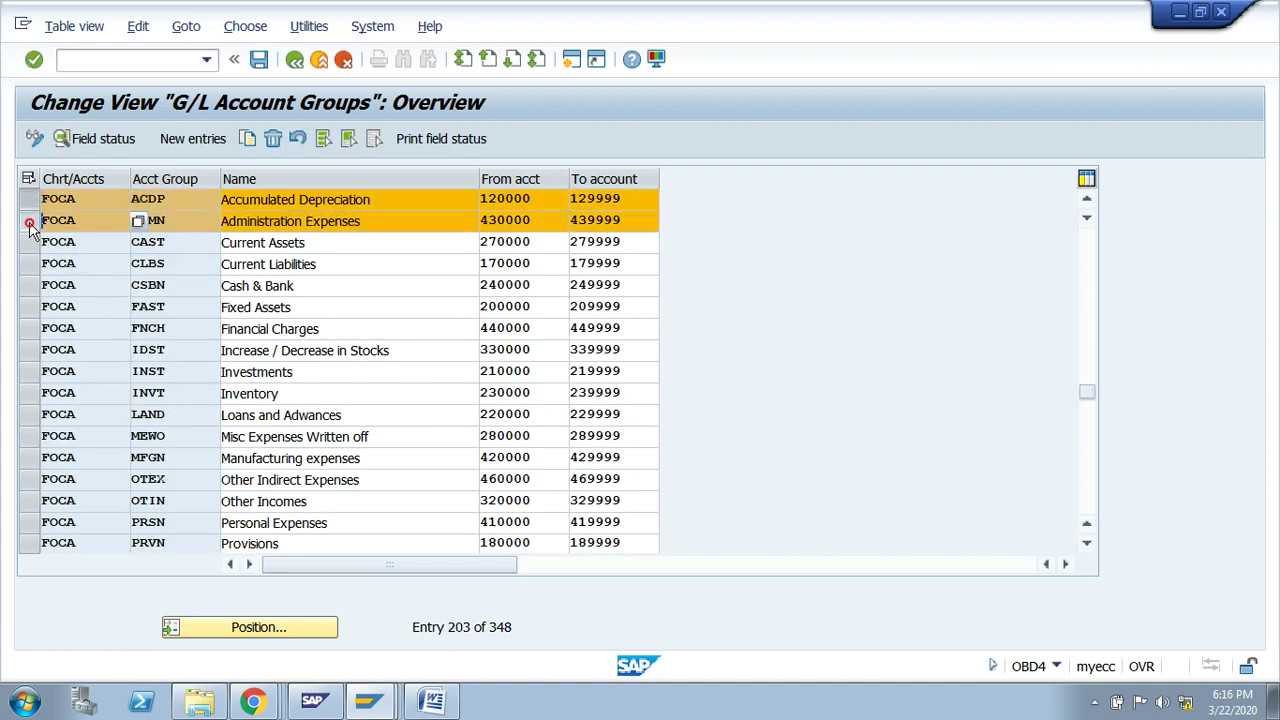
left_click(29, 263)
left_click(29, 242)
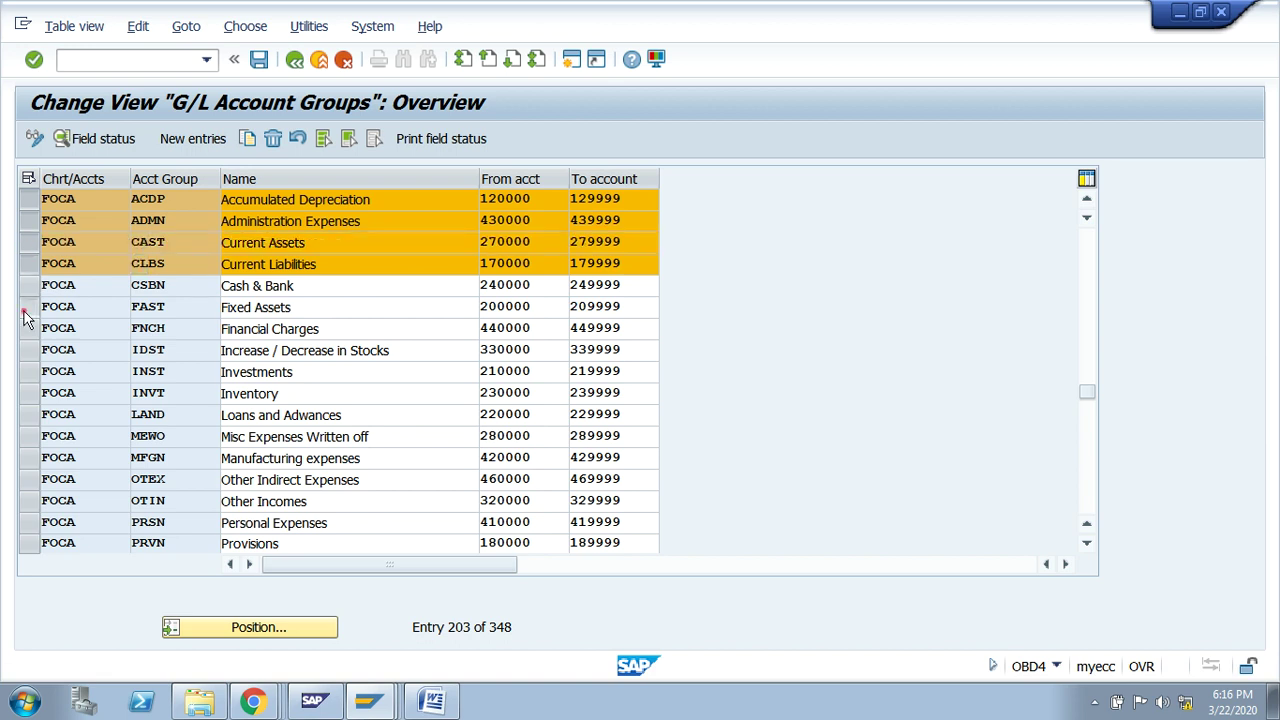
left_click(29, 306)
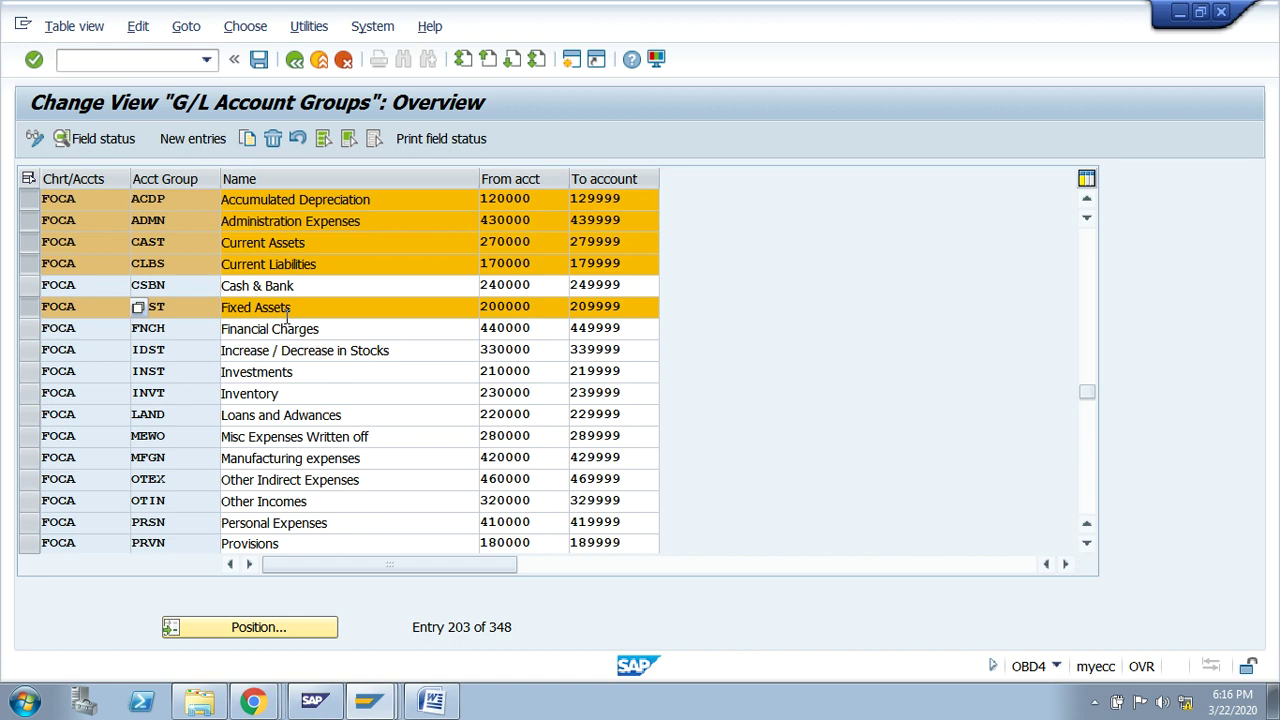
left_click(29, 307)
left_click(29, 263)
left_click(29, 242)
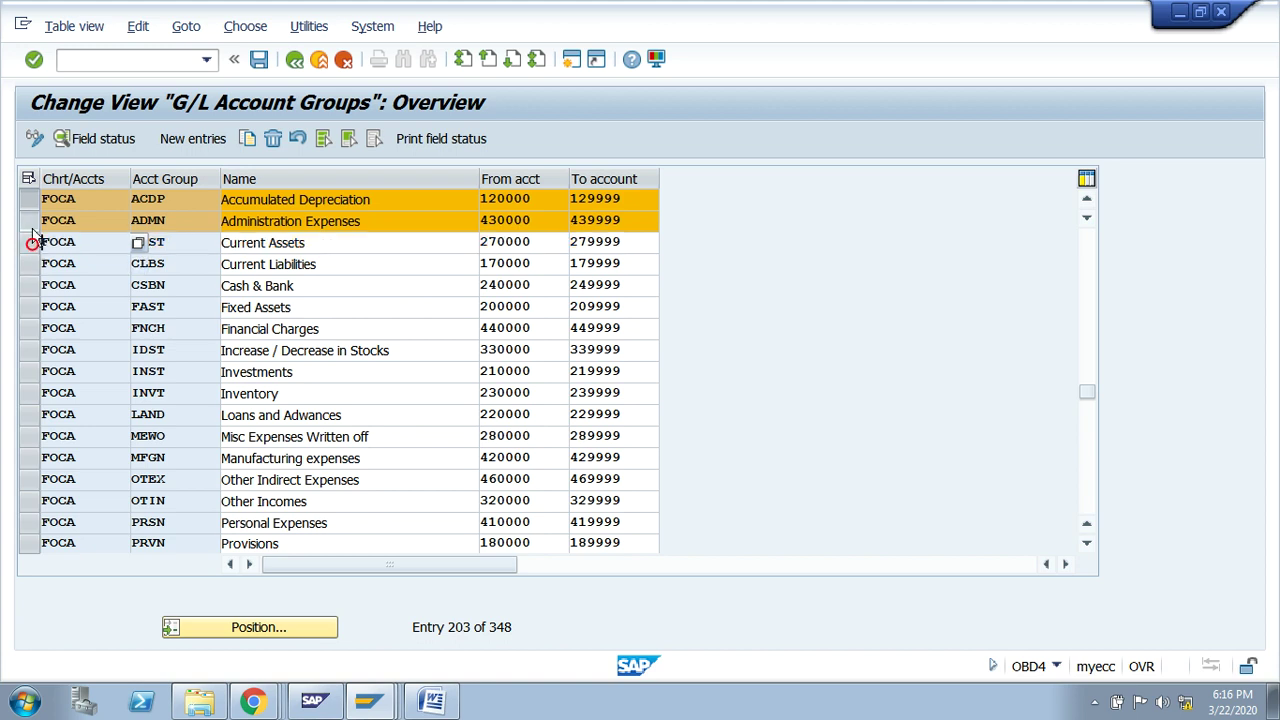
left_click(29, 220)
left_click(29, 199)
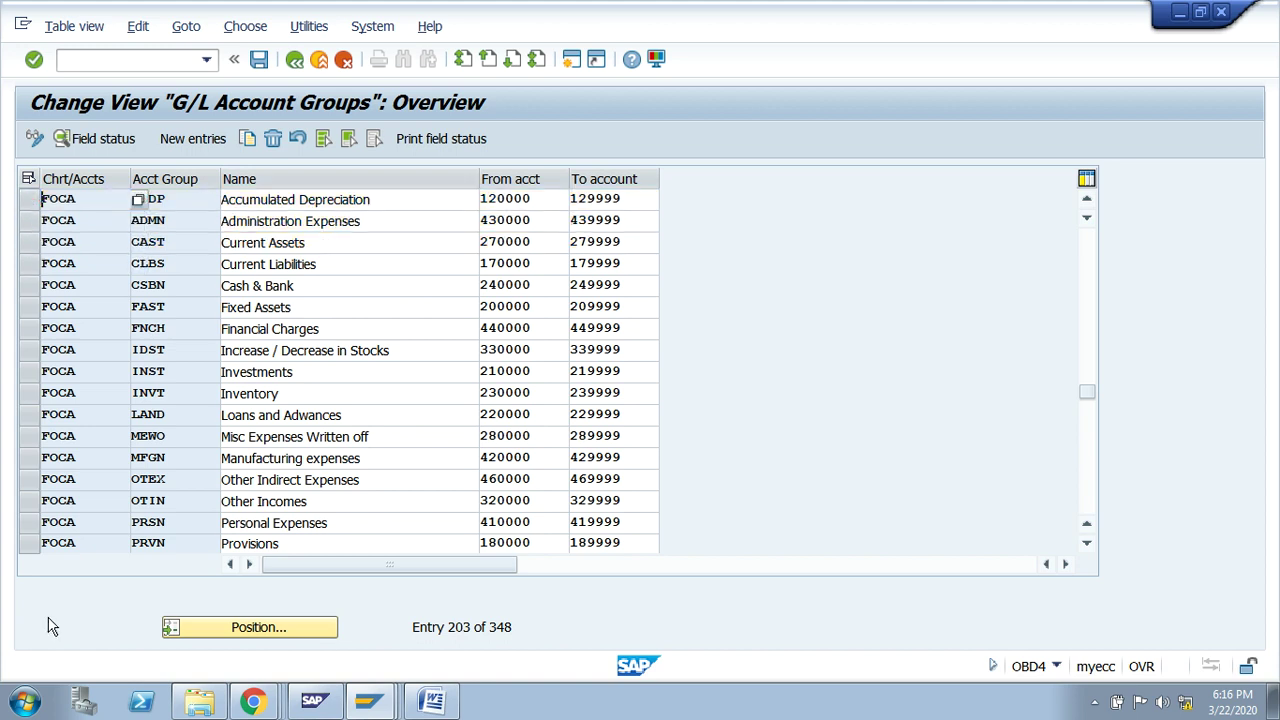
- Start a new G/L account group entry for chart of accounts FGCA with account group SHCP, named SHARE CAPITAL
left_click(175, 143)
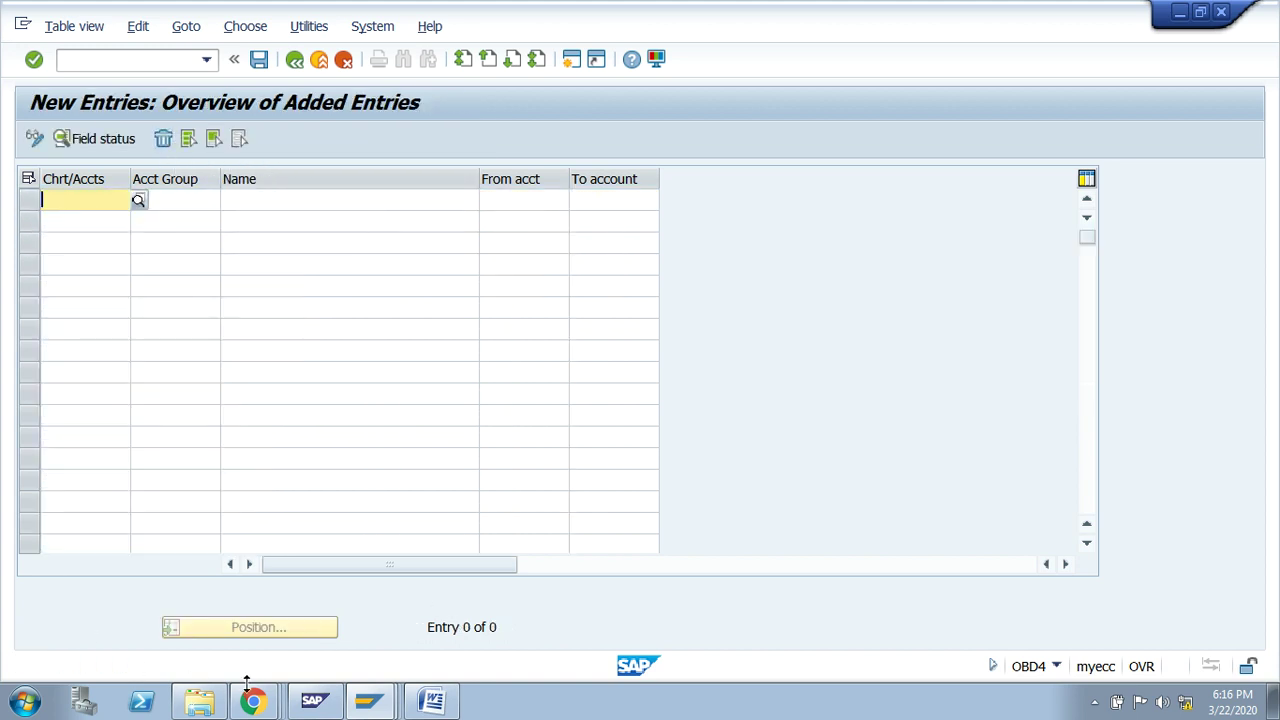
left_click(72, 199)
type("FG")
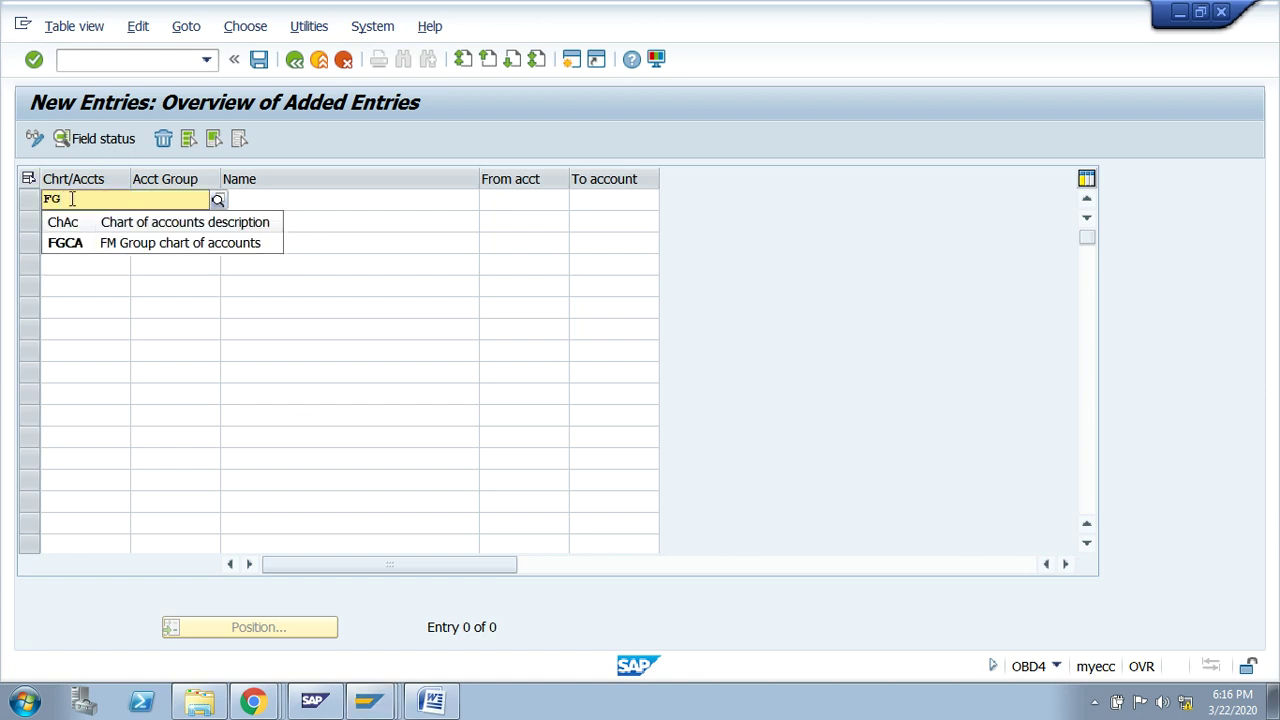
type("CA")
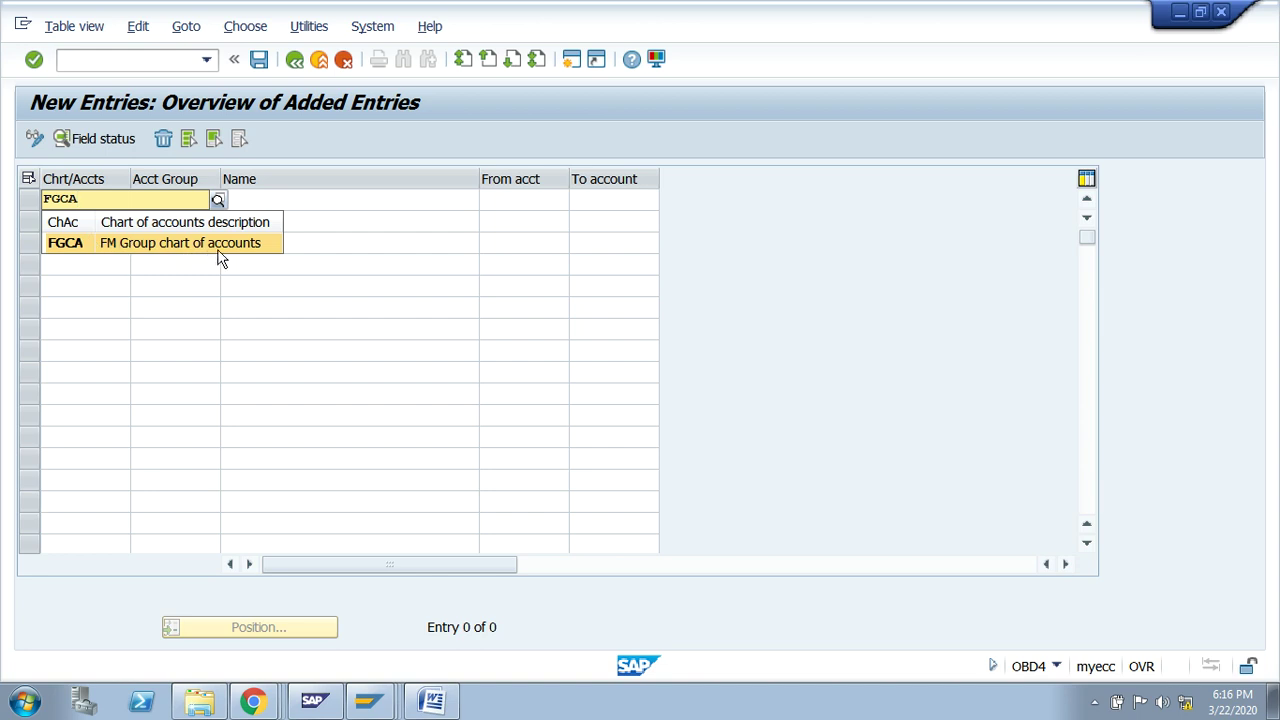
key("Tab")
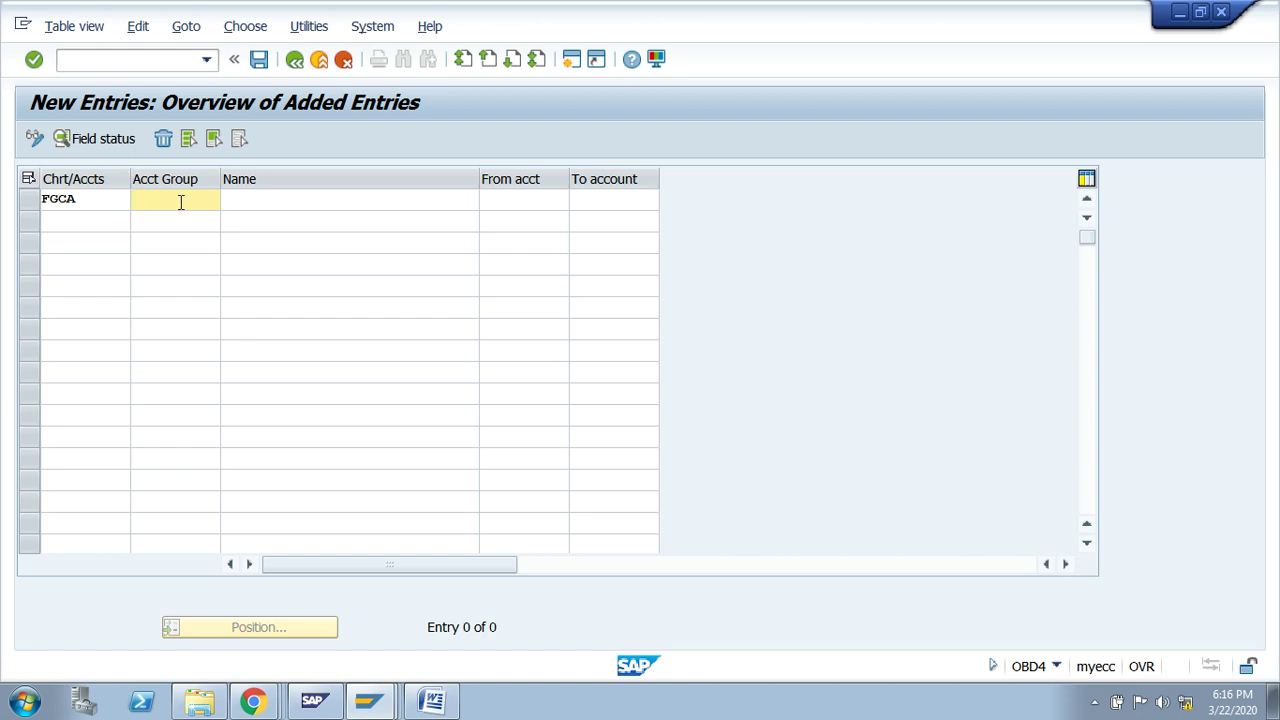
type("SHCP")
key("Tab")
type("SHA")
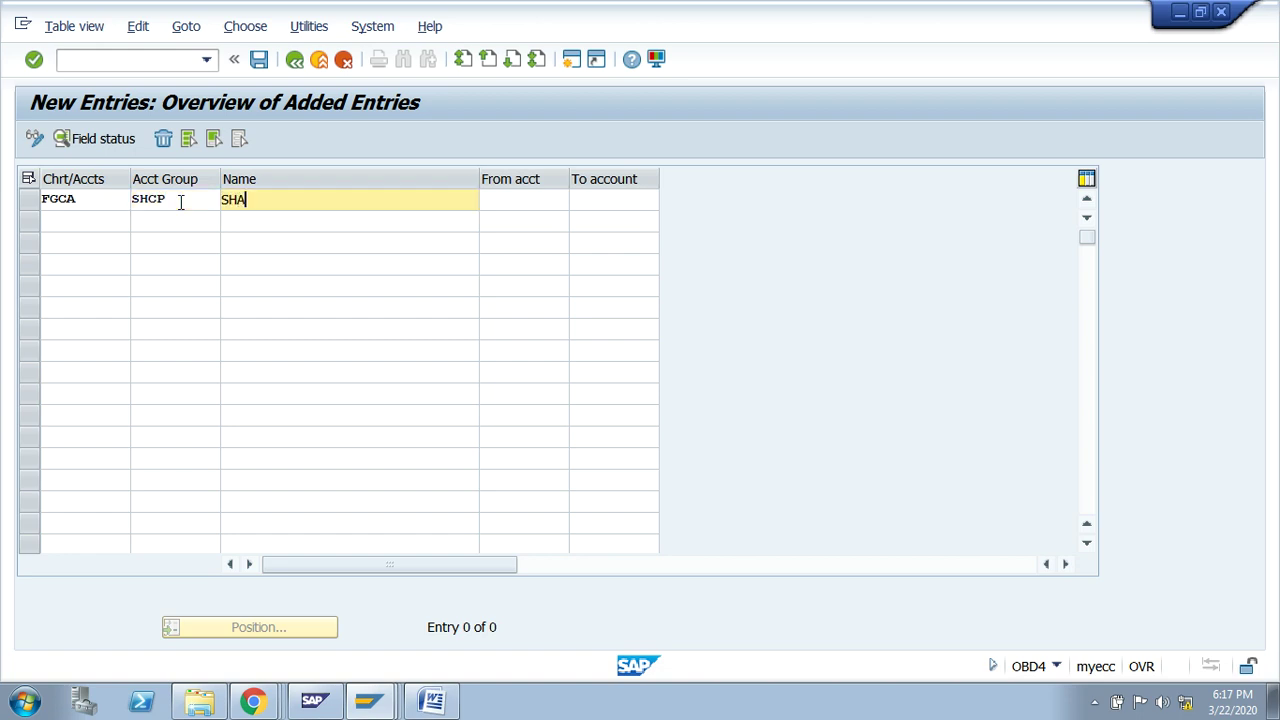
type("RE CAPITAL")
key("Tab")
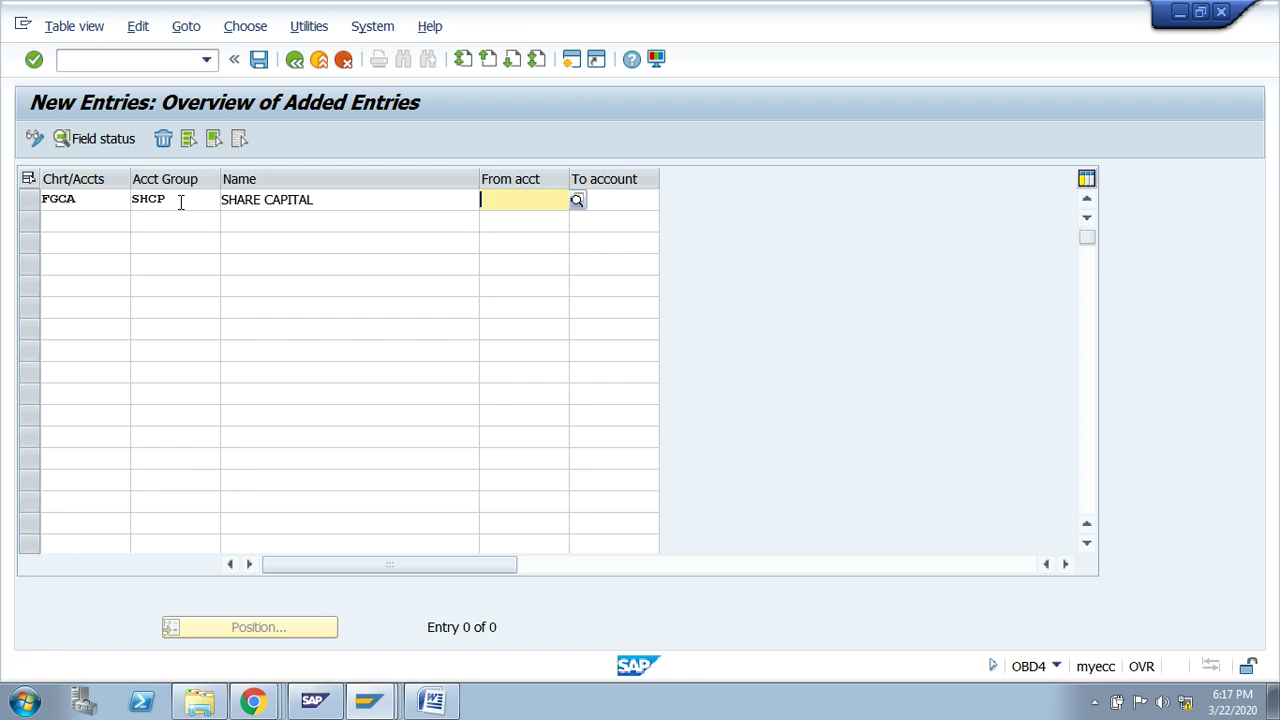
- Set the SHCP account group's number range from 100000 to 109999 and accept the entry
type("1")
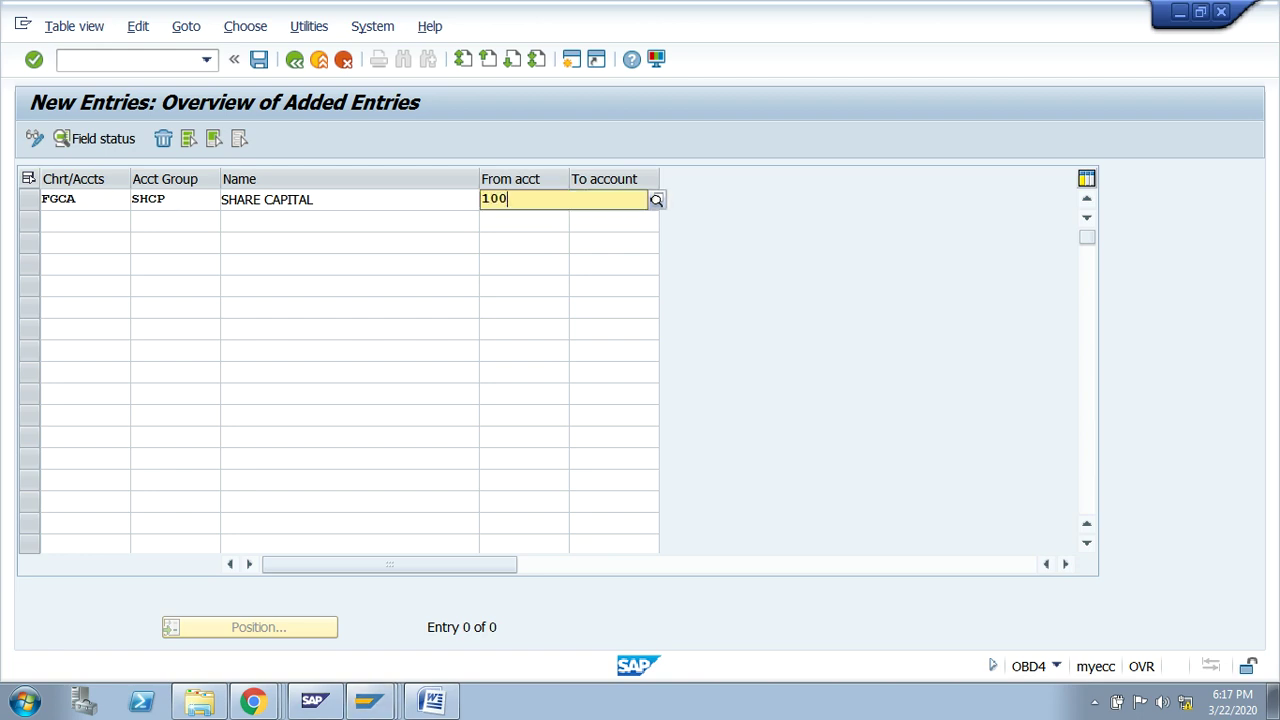
key("BackSpace")
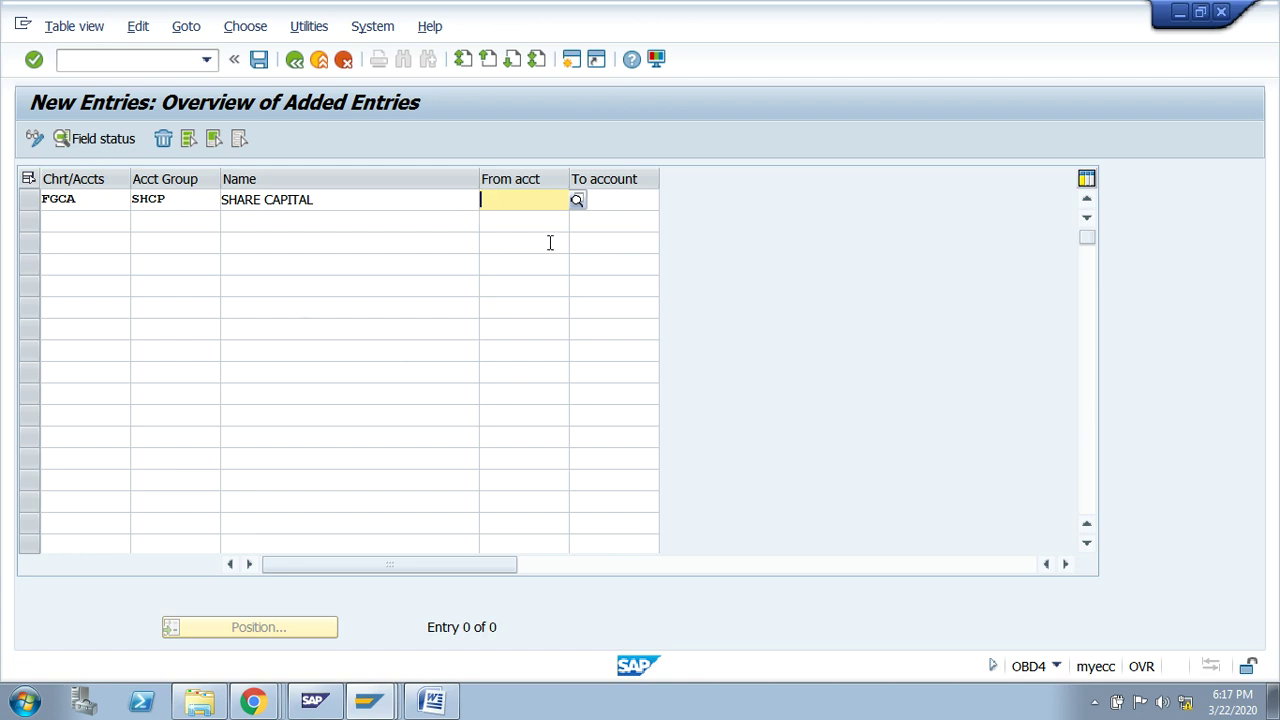
type("100")
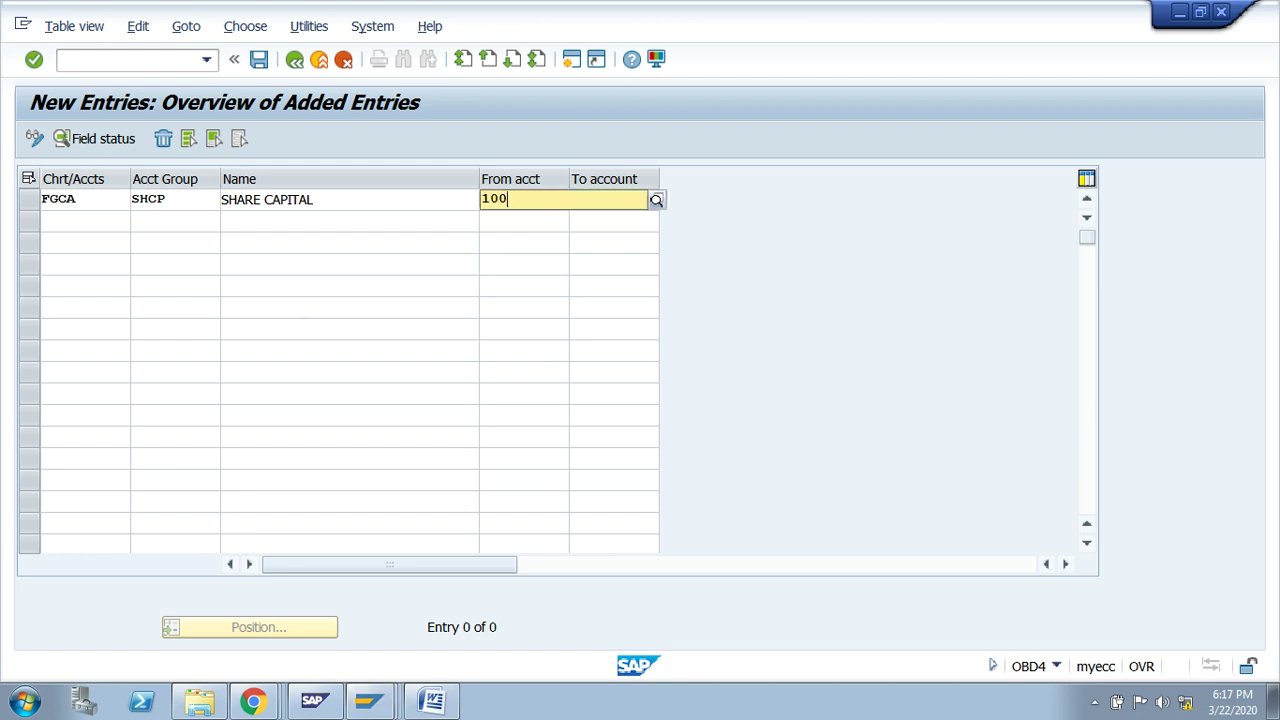
type("0000")
key("Tab")
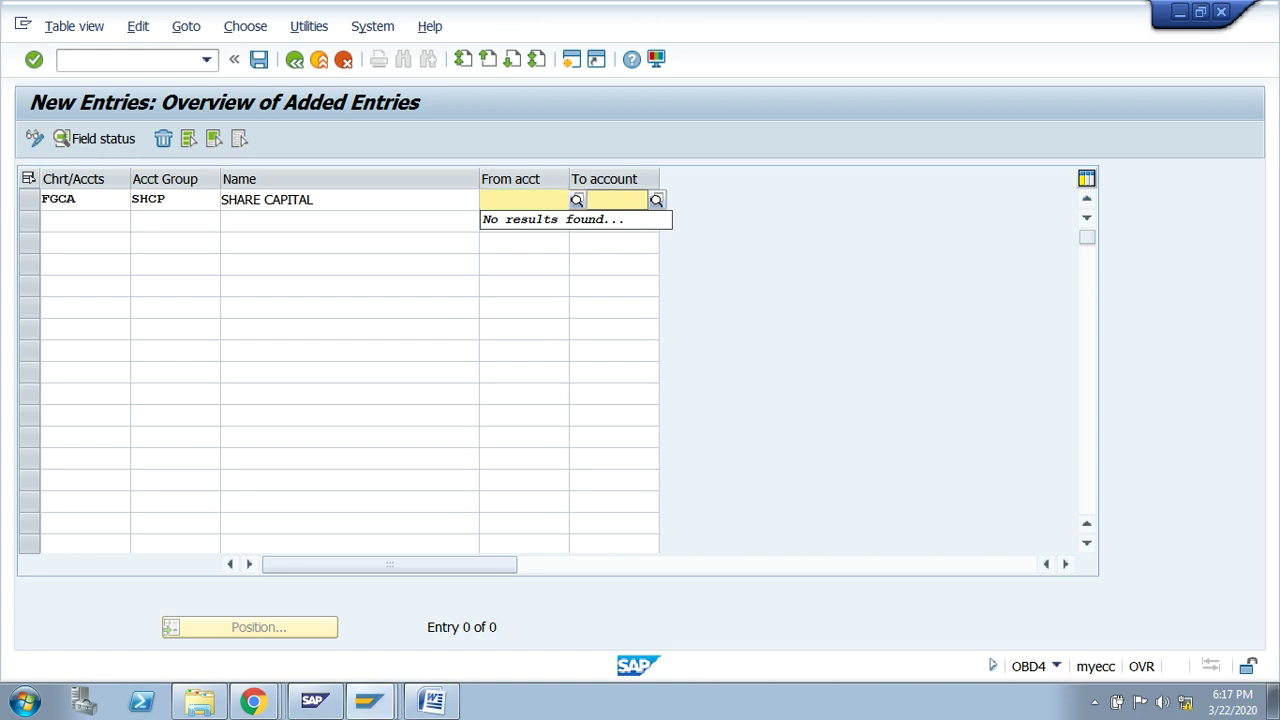
type("109")
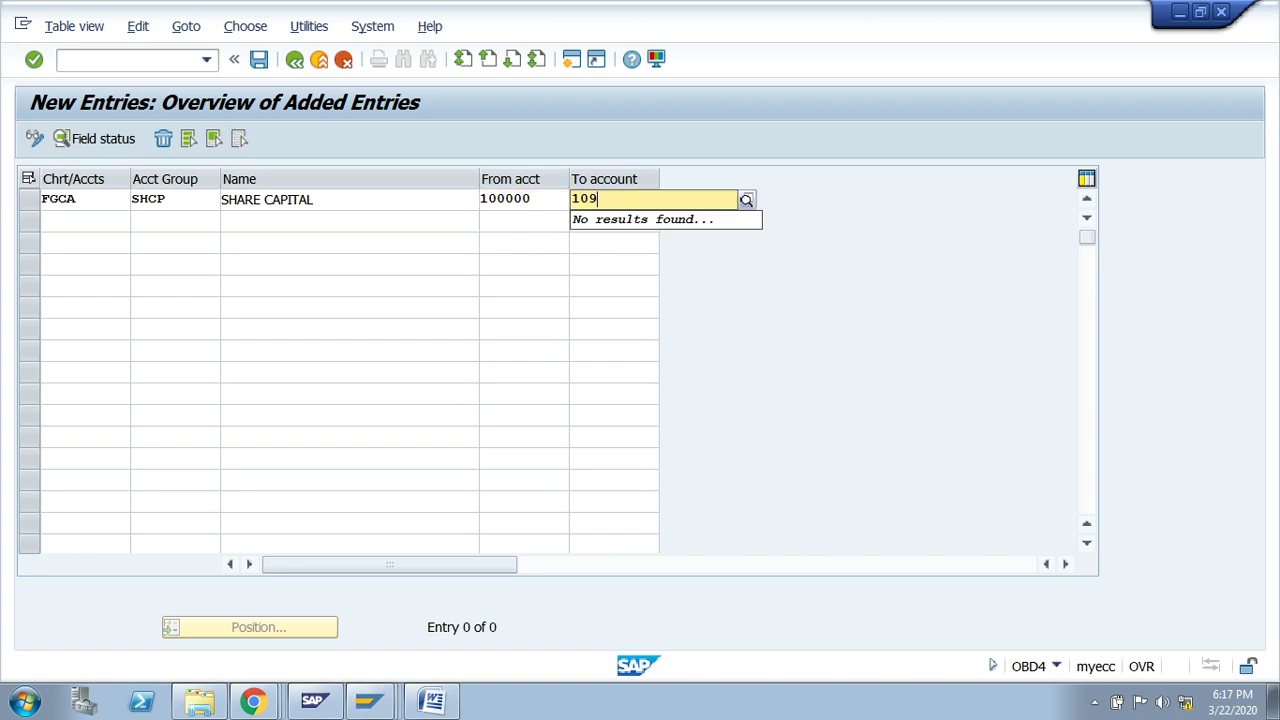
type("999")
key("Return")
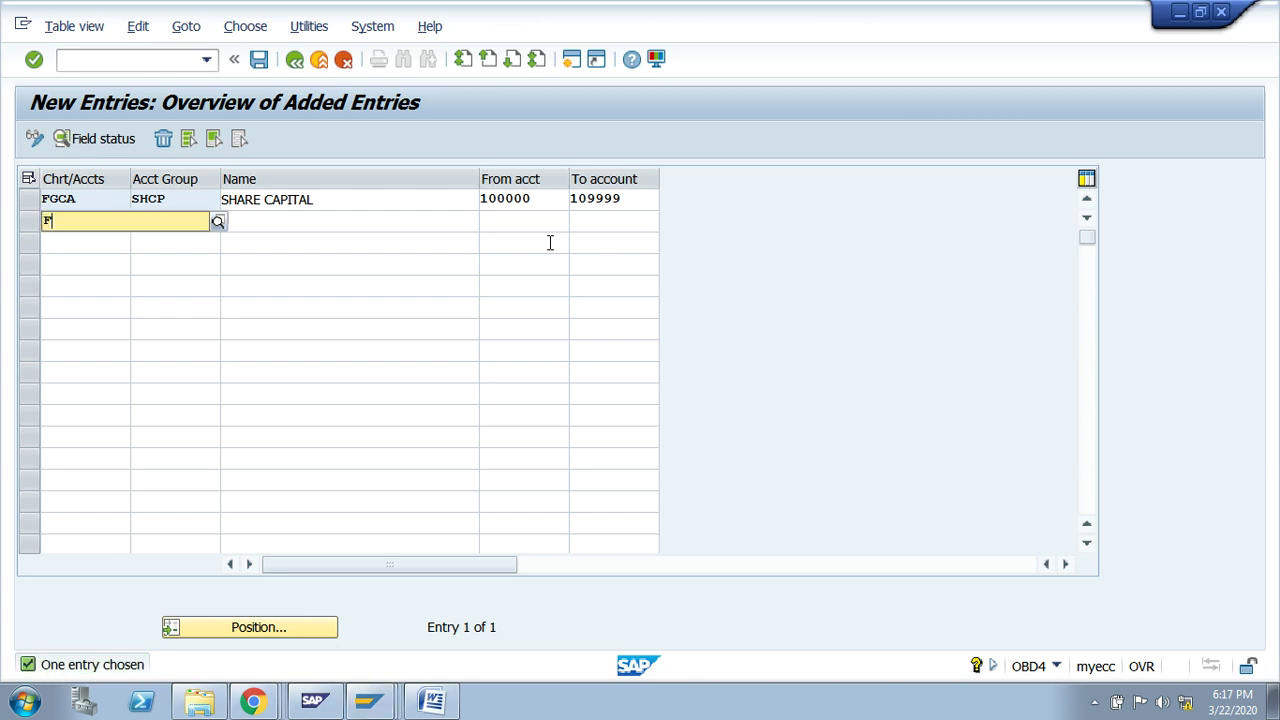
- Add a second account group for chart of accounts FGCA with group key RSRP and name R & S
type("FGCA")
key("Return")
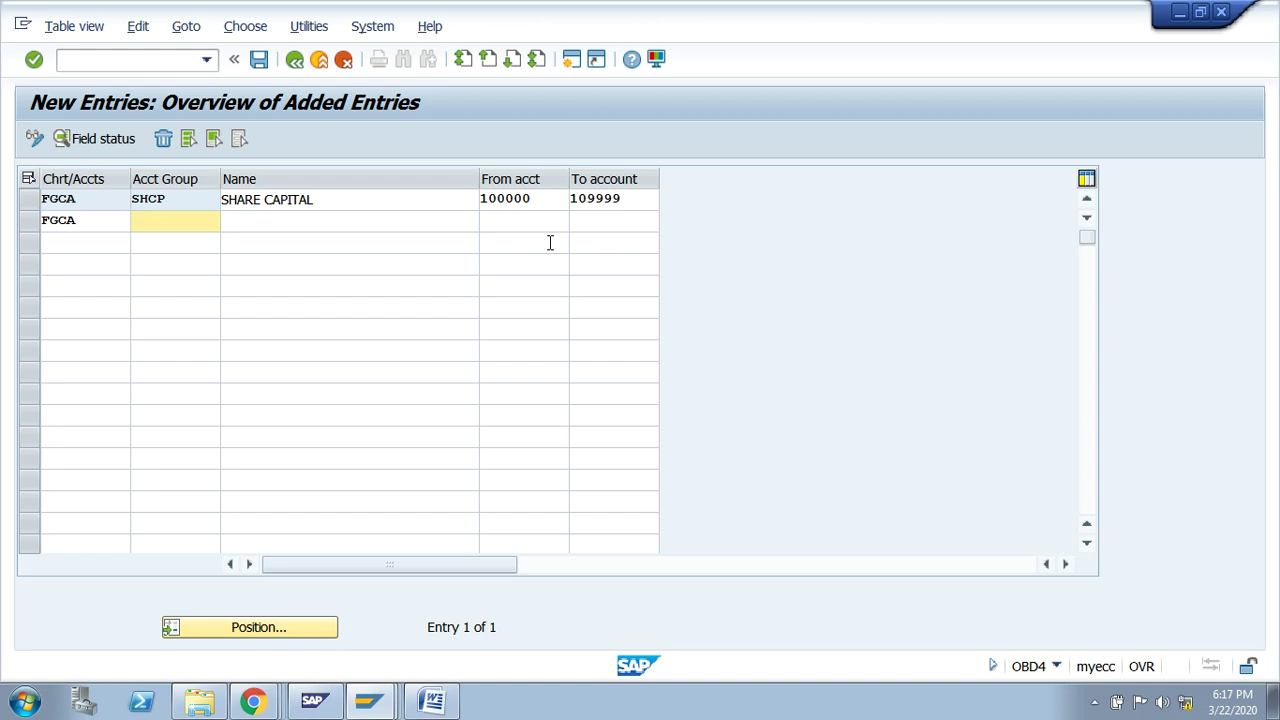
key("Tab")
type("FGCA")
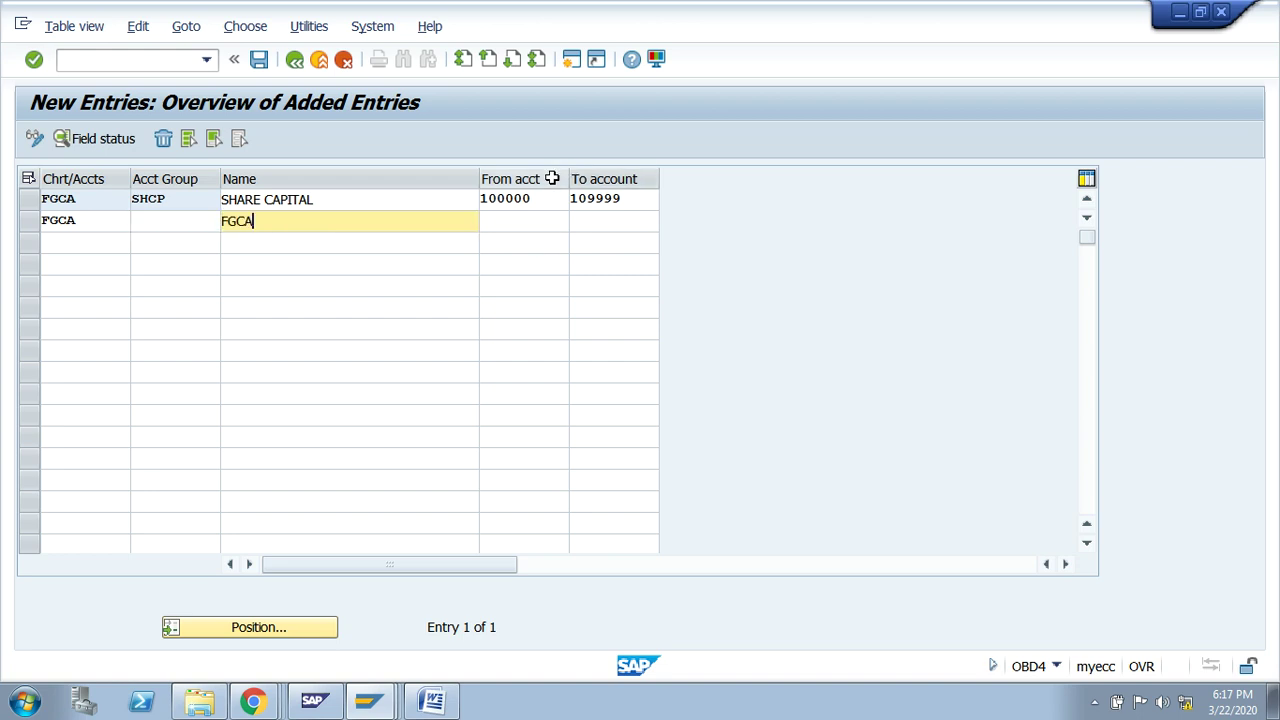
key("BackSpace")
key("BackSpace")
left_click(191, 222)
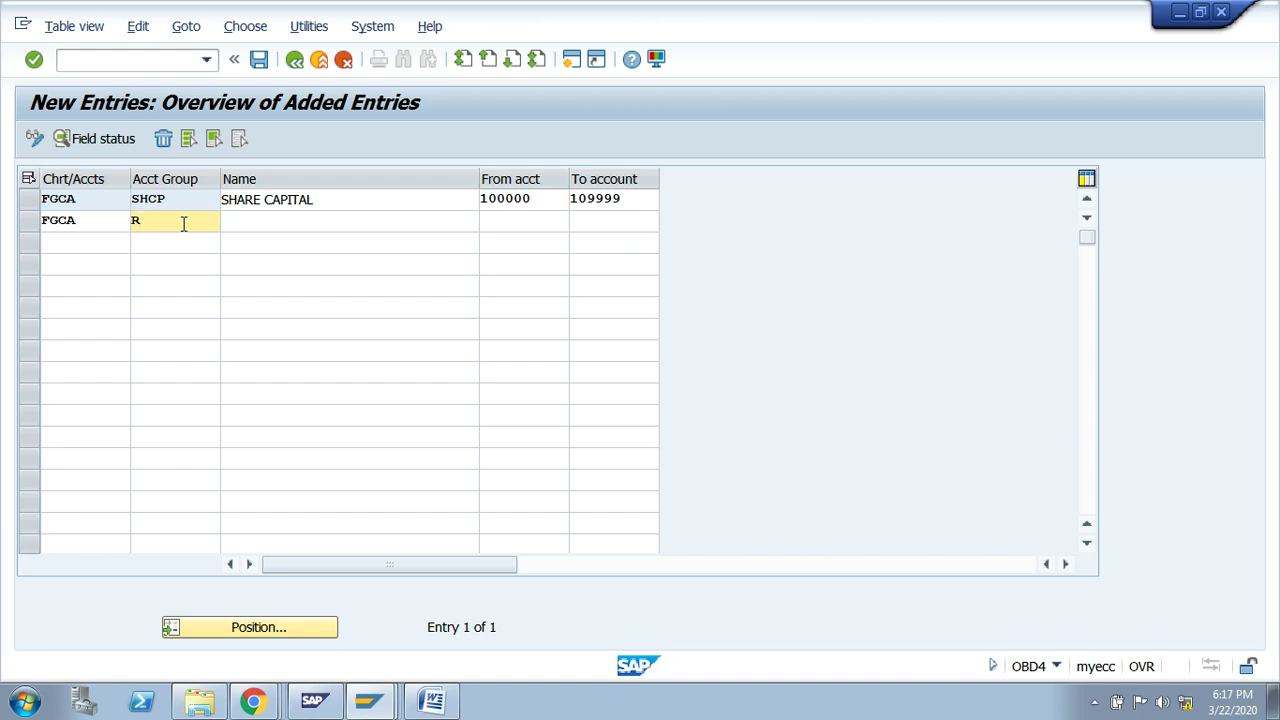
type("RSRP")
double_click(210, 222)
left_click(279, 228)
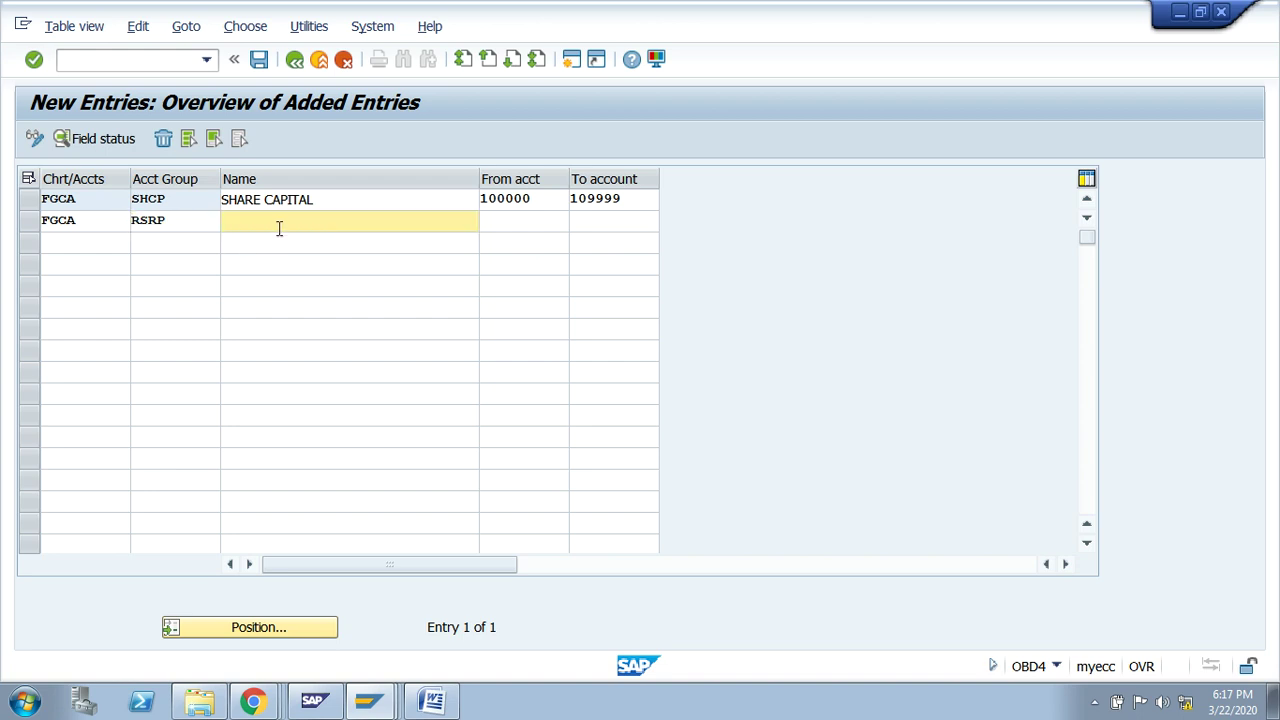
type("R & S")
- Set the RSRP account group's number range from 110000 to 119999 and accept the entry
left_click(513, 223)
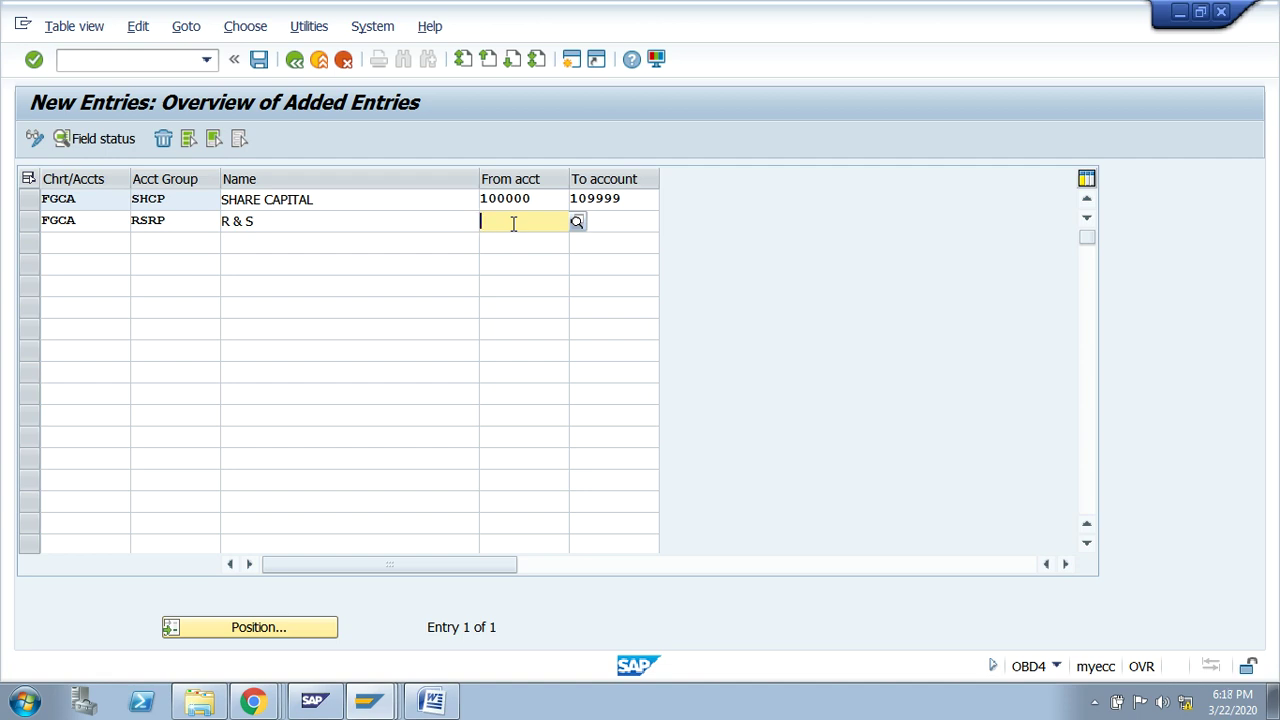
type("11")
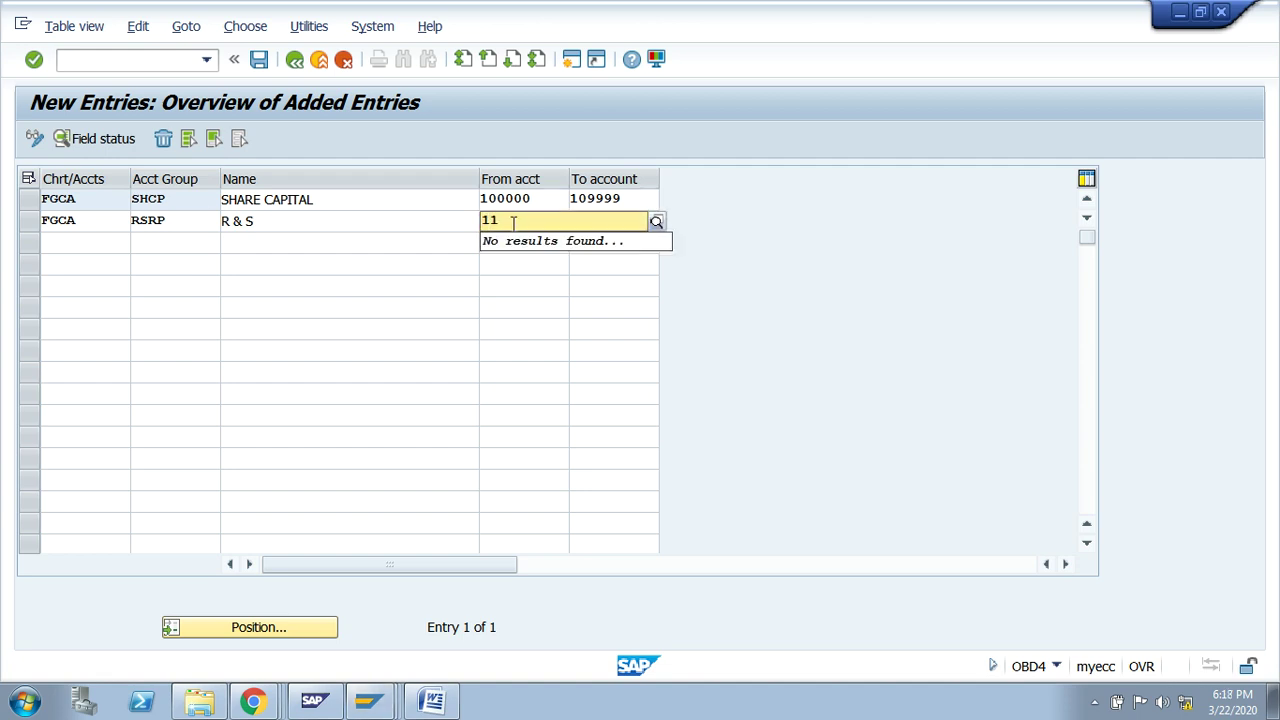
type("0000")
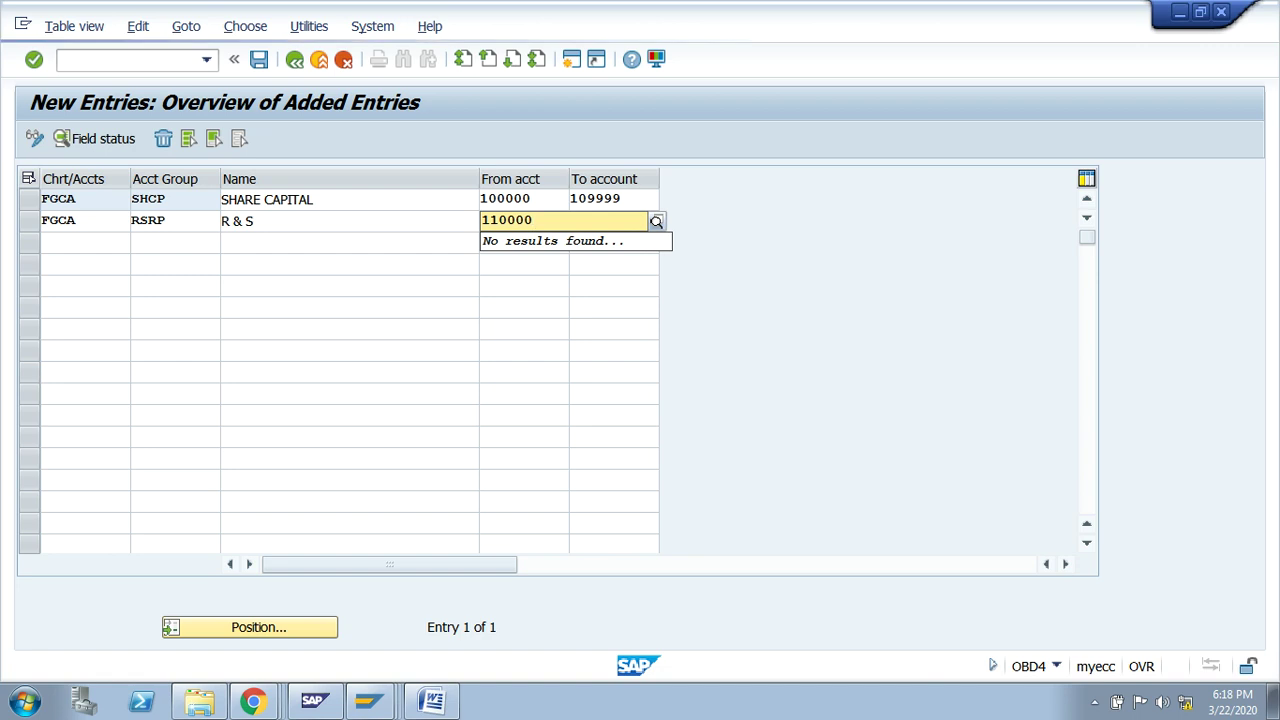
key("Tab")
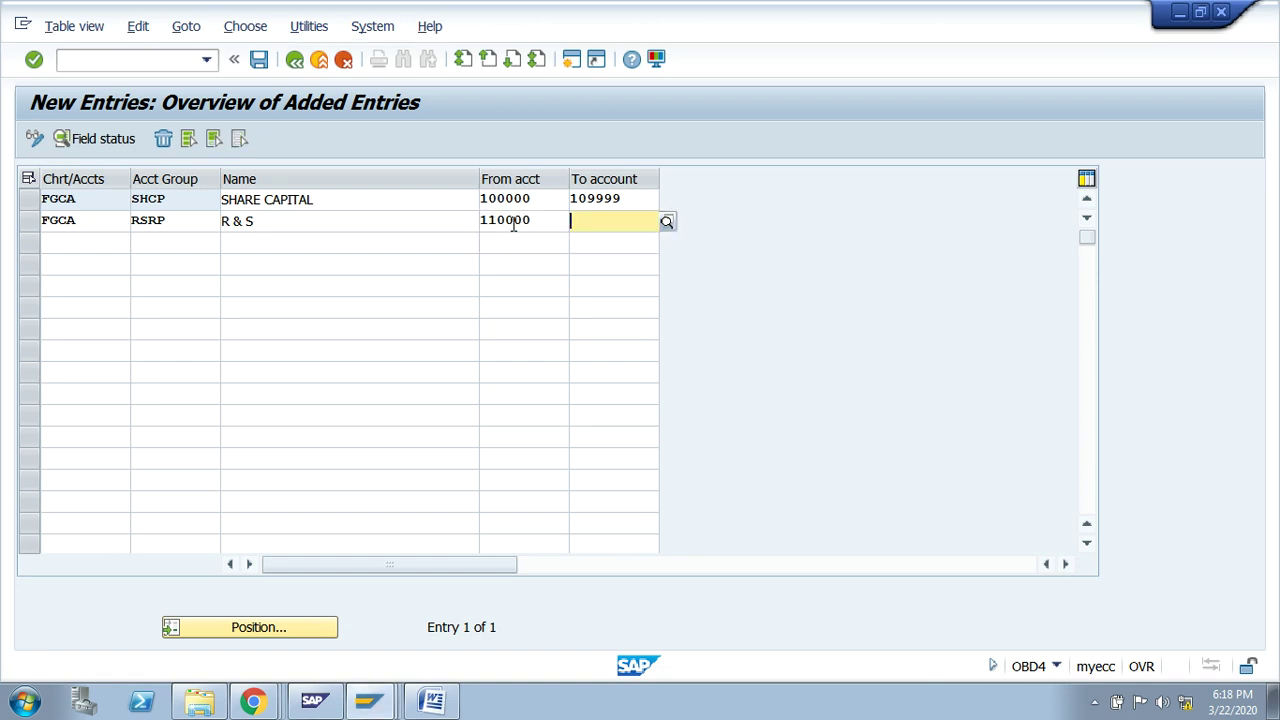
type("1199")
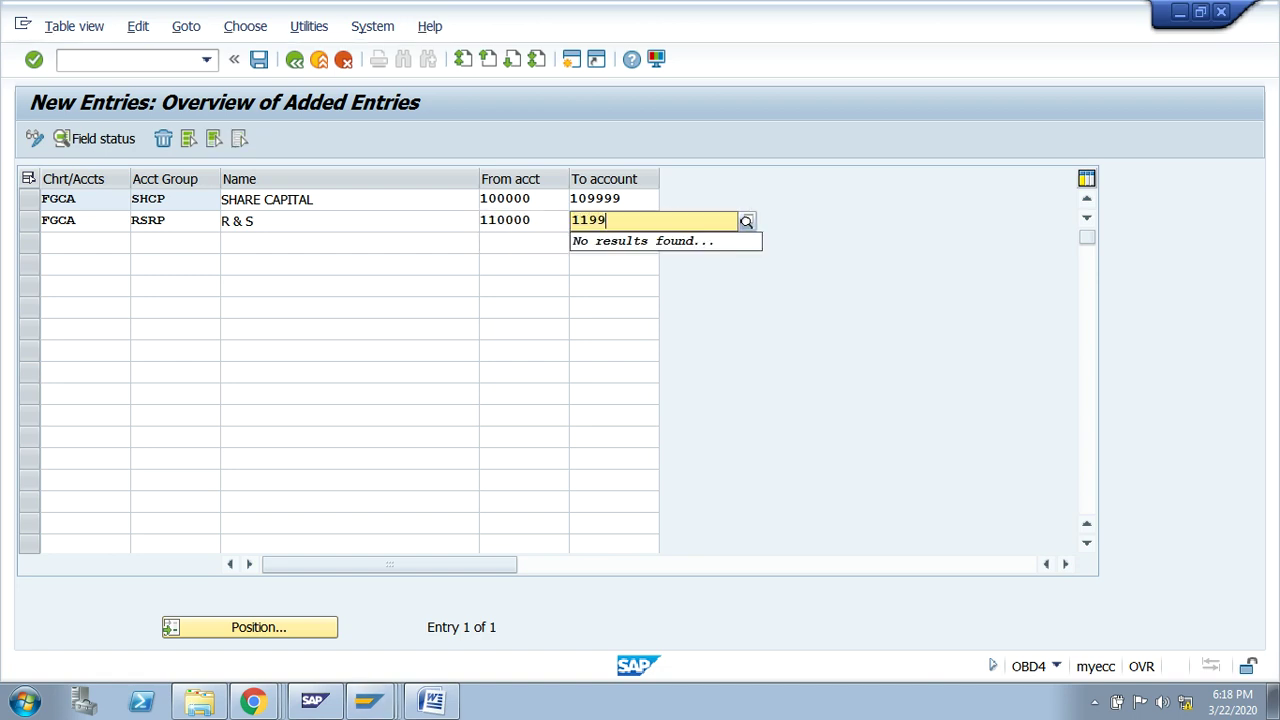
type("99")
key("Return")
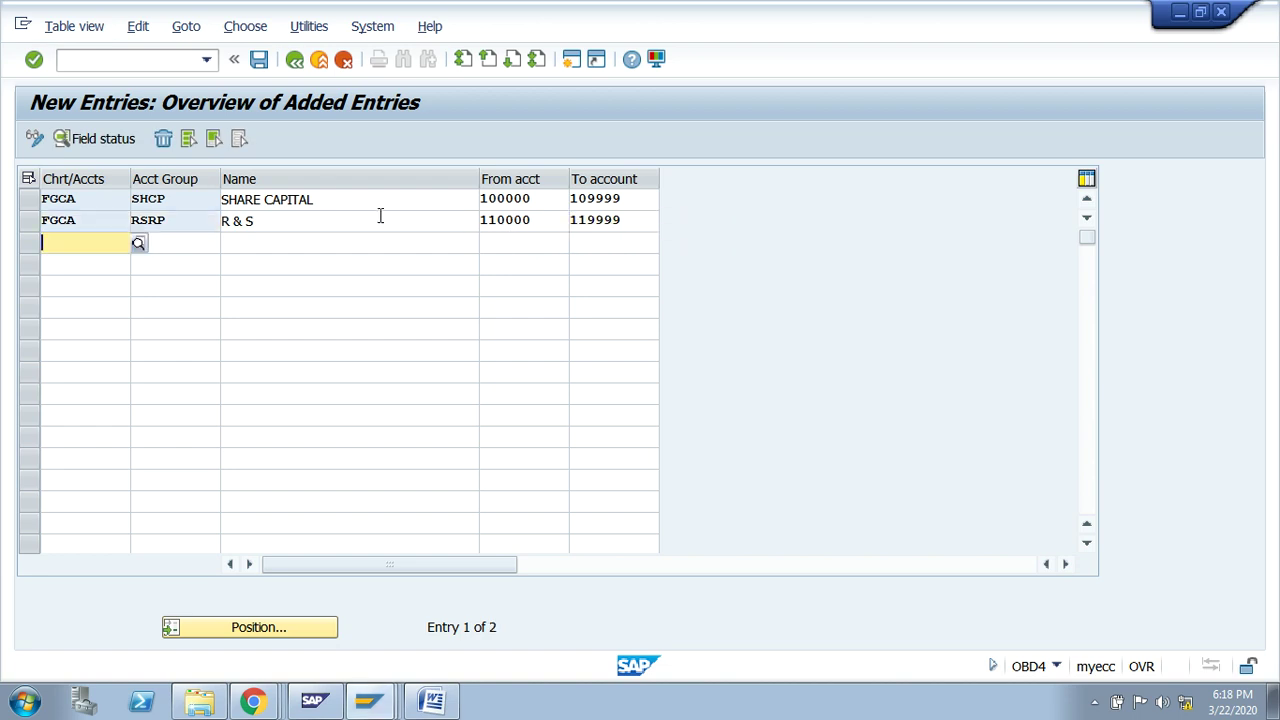
- Save the new FGCA account groups under the proposed customizing request and return to the IMG structure
left_click(258, 60)
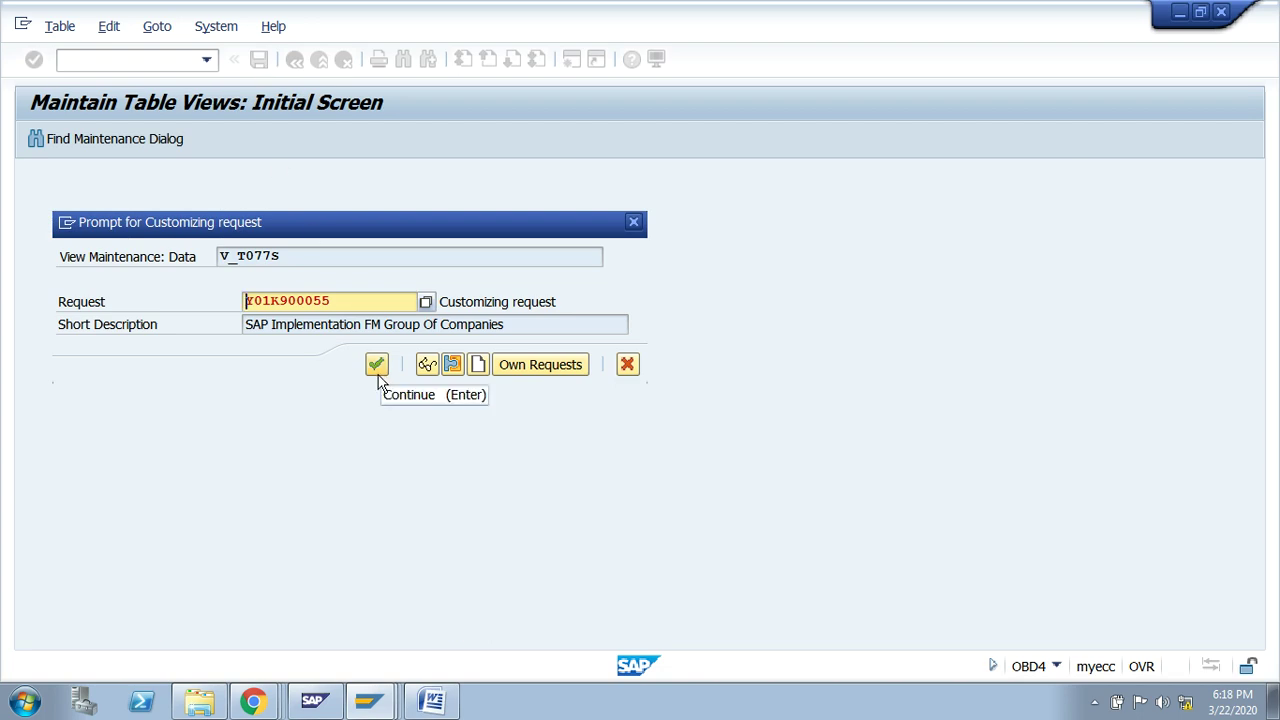
left_click(376, 364)
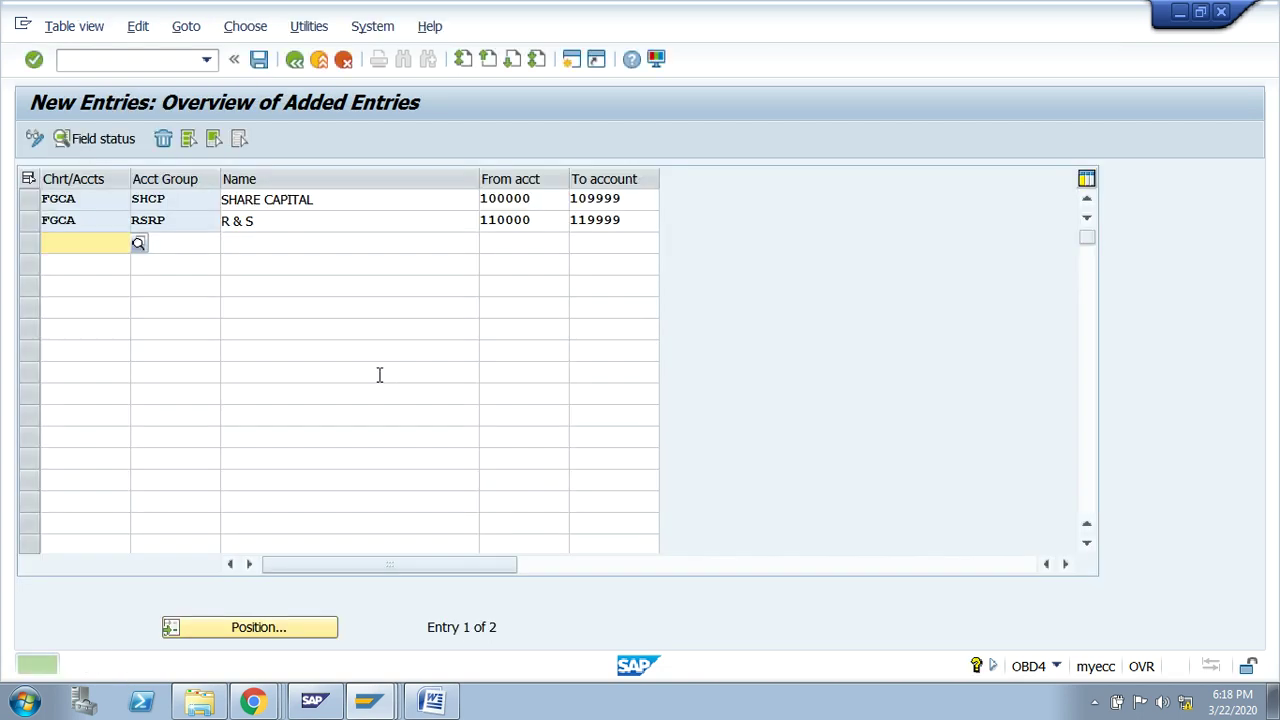
left_click(258, 60)
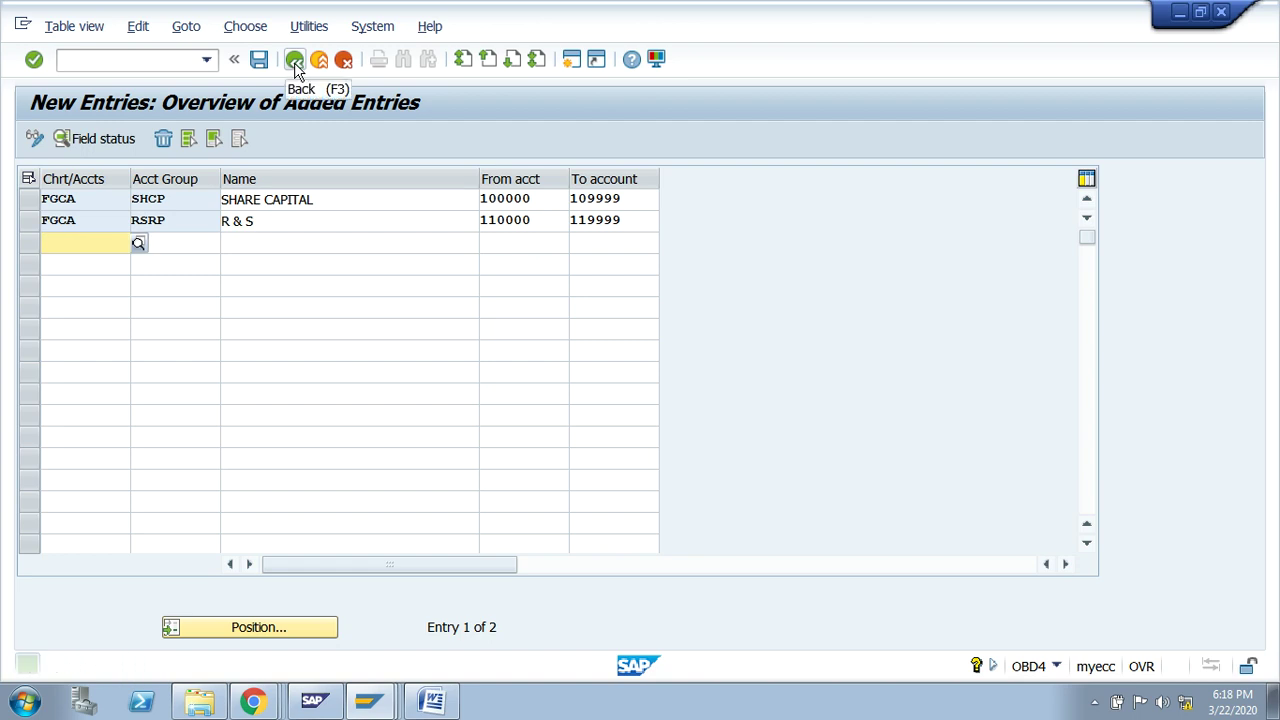
left_click(294, 61)
left_click(294, 62)
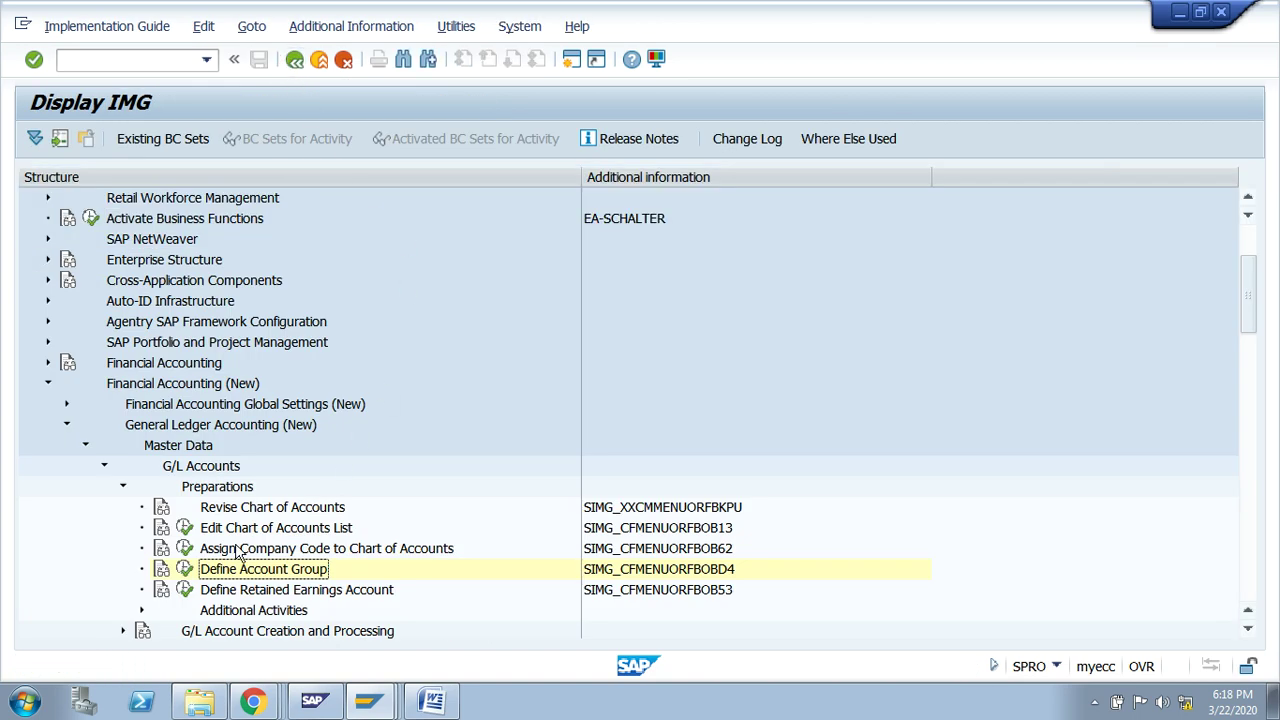
- Execute Define Account Group again and position the list at chart of accounts FOCA
left_click(185, 569)
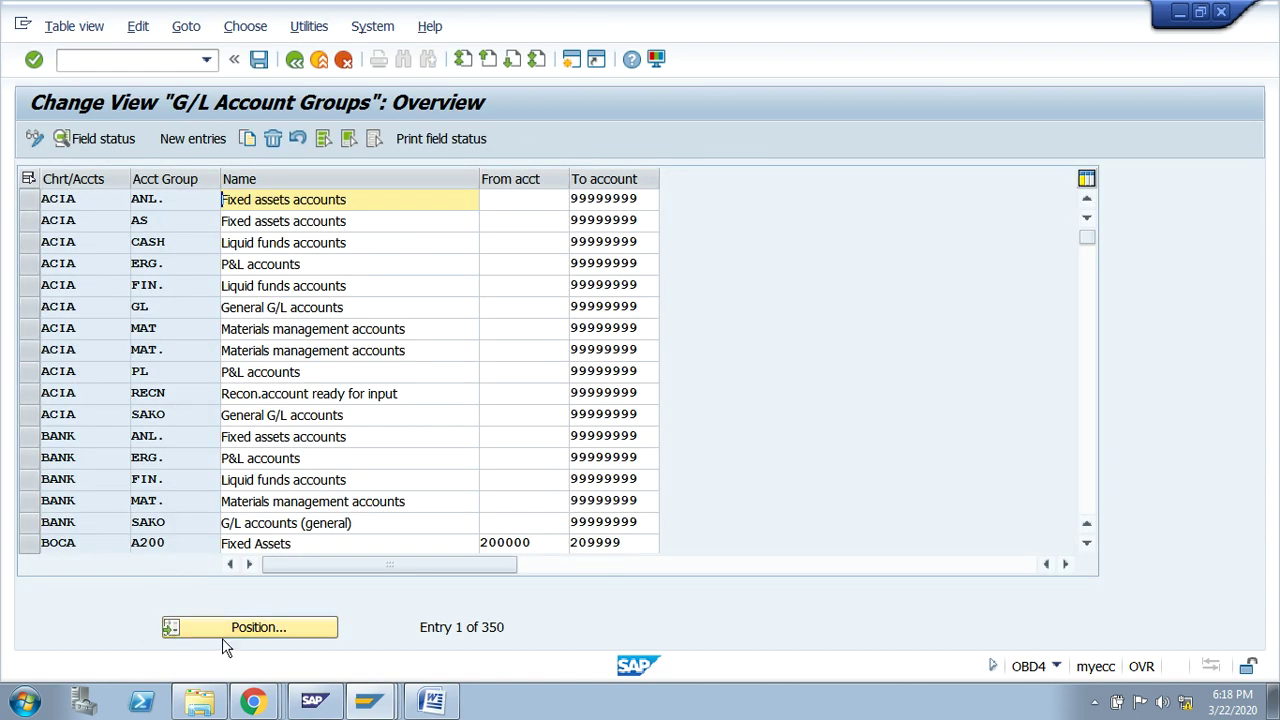
left_click(229, 632)
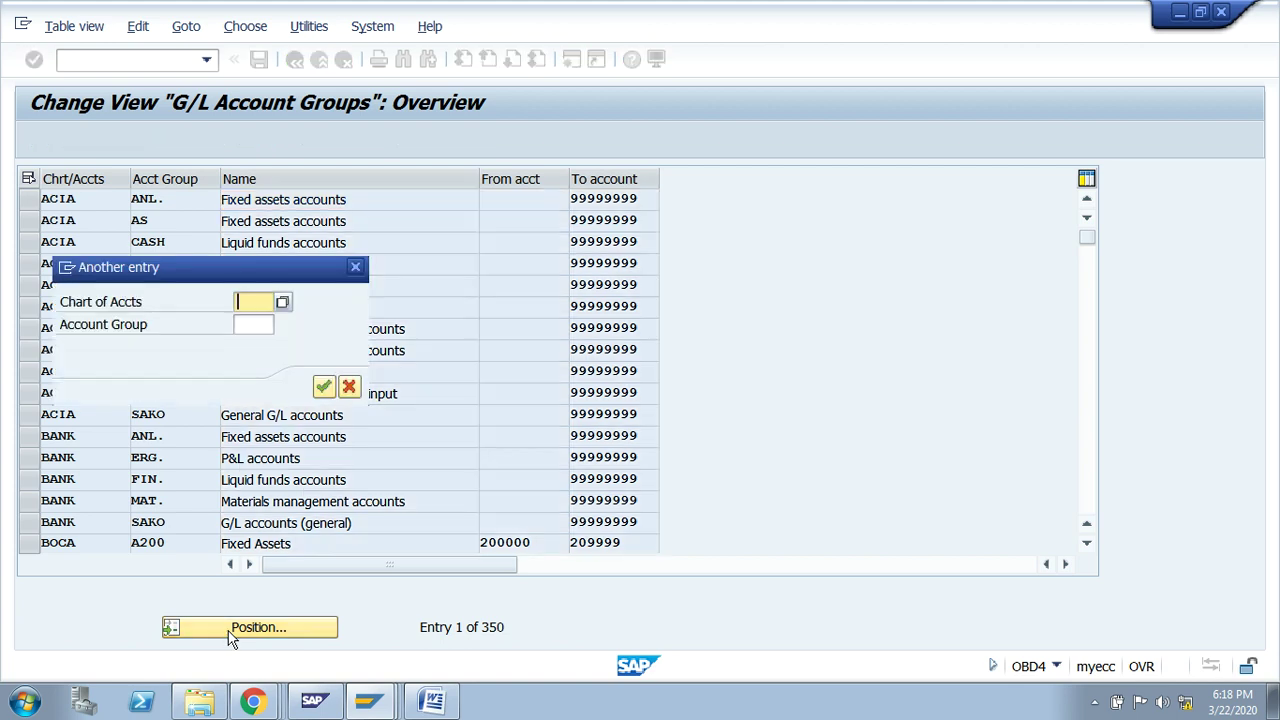
type("FOCA")
left_click(321, 389)
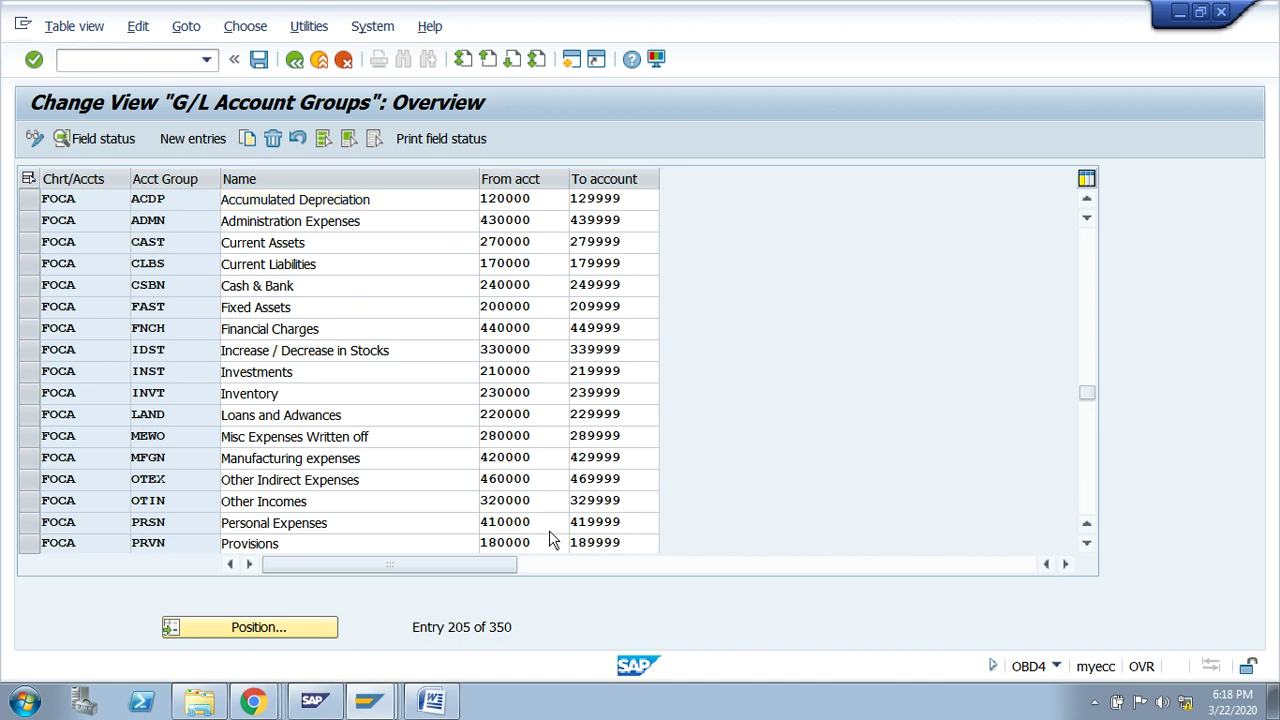
- Mark the FOCA Share Capital and Reserves & Surplus account groups and review their chart of accounts assignment
scroll(549, 530, "down", 1)
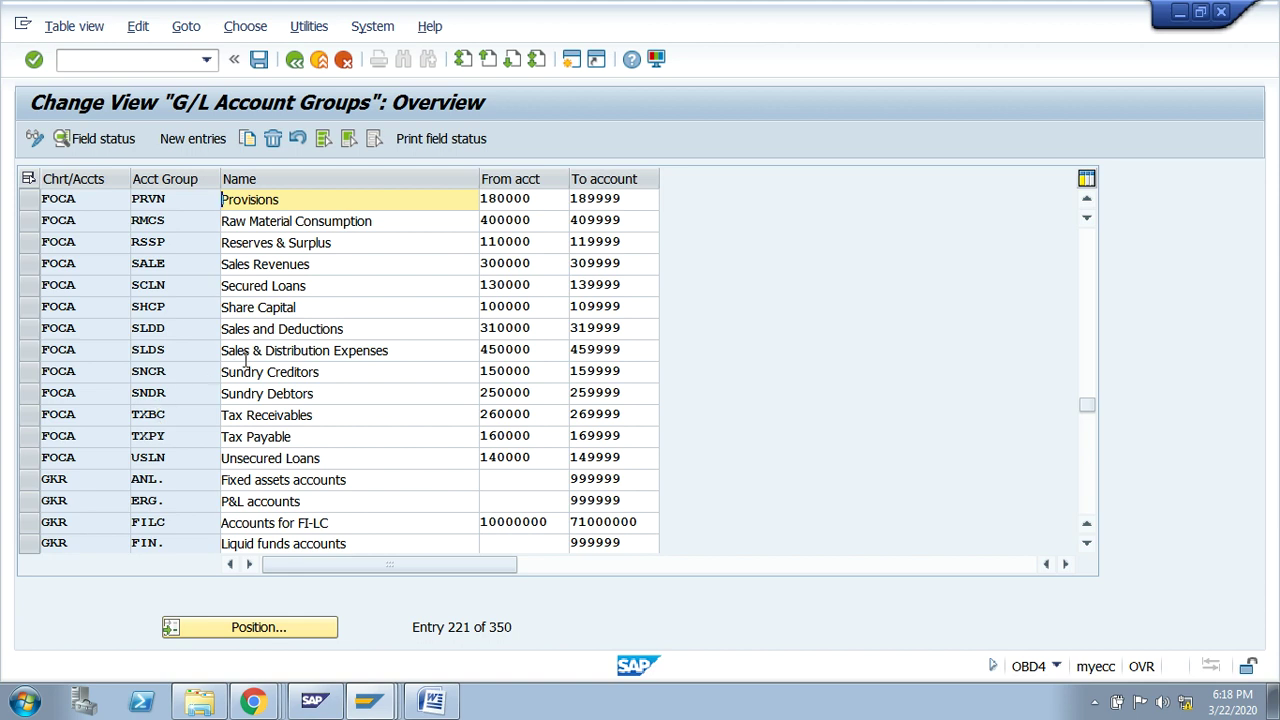
left_click(30, 307)
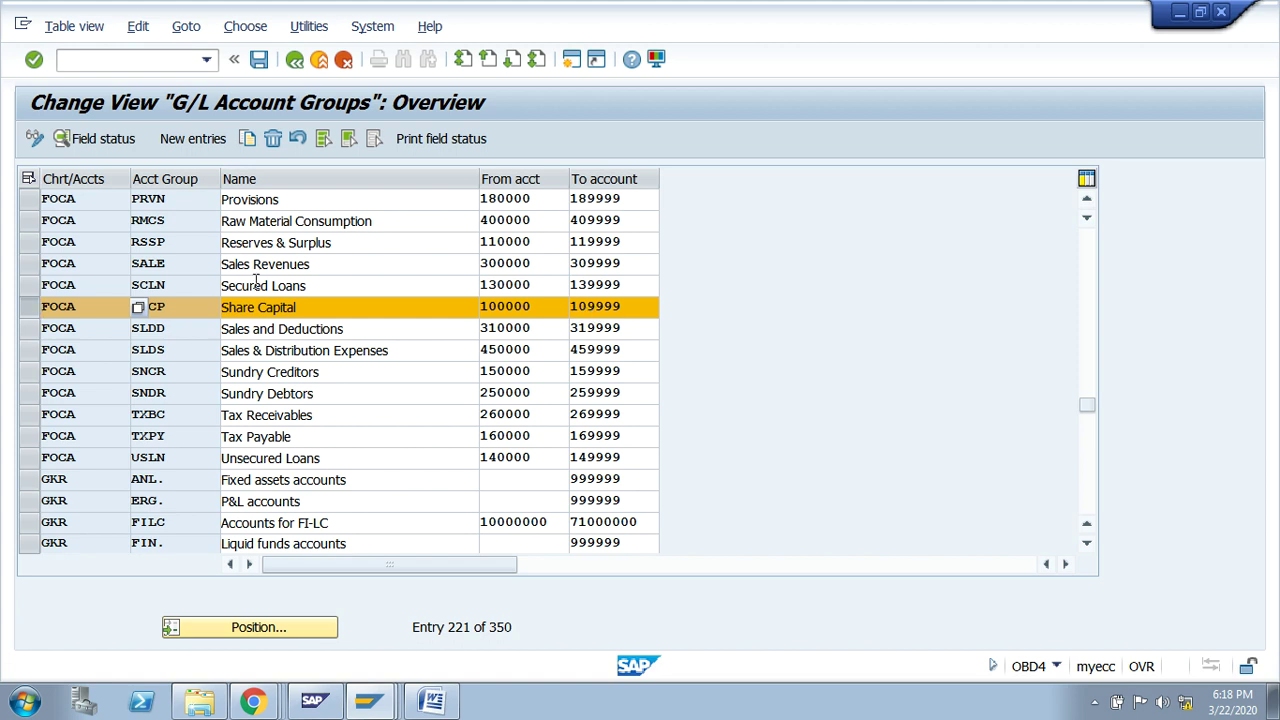
left_click(31, 243)
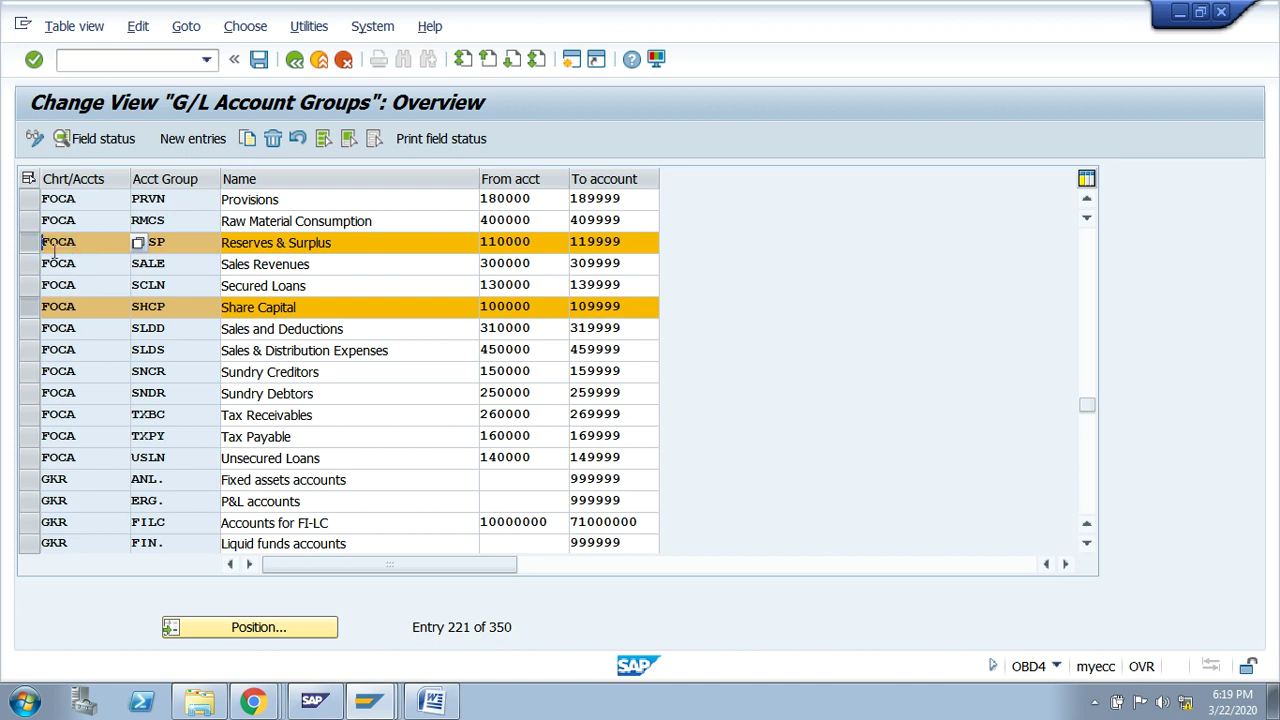
left_click(52, 308)
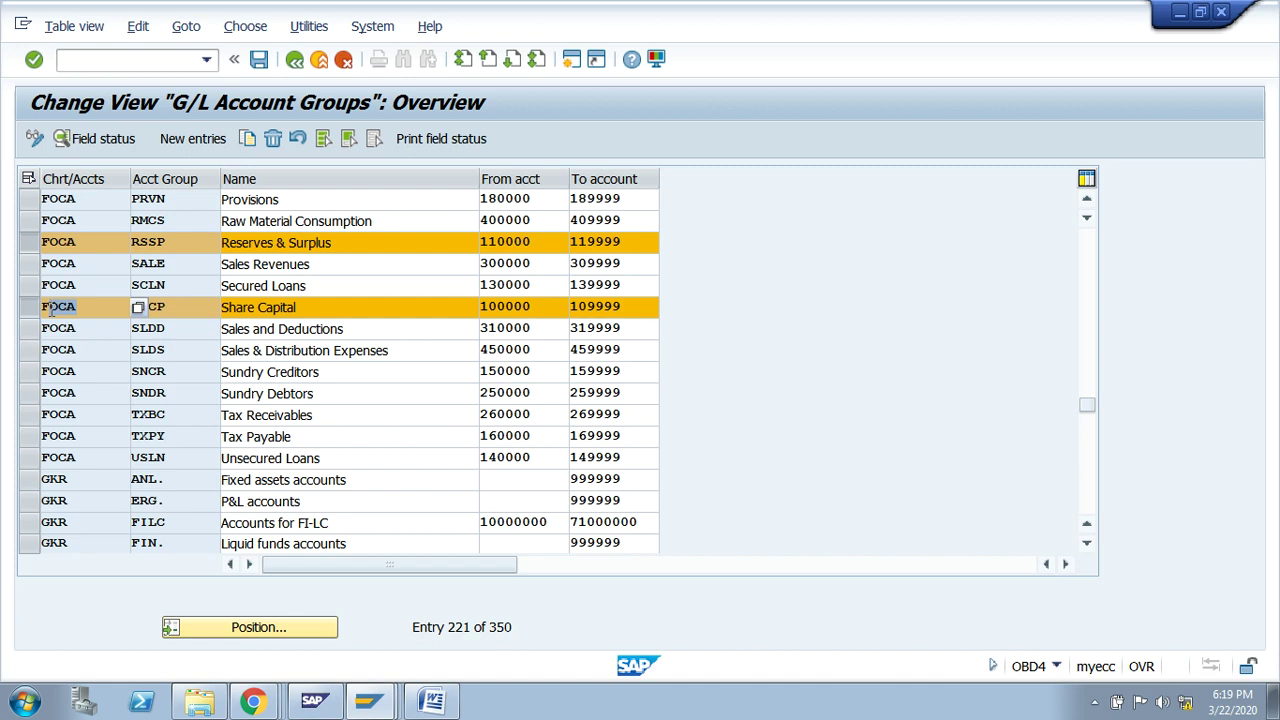
left_click(72, 243)
left_click(72, 311)
- Position the G/L account groups list at chart of accounts FGCA to review its account groups
left_click(225, 628)
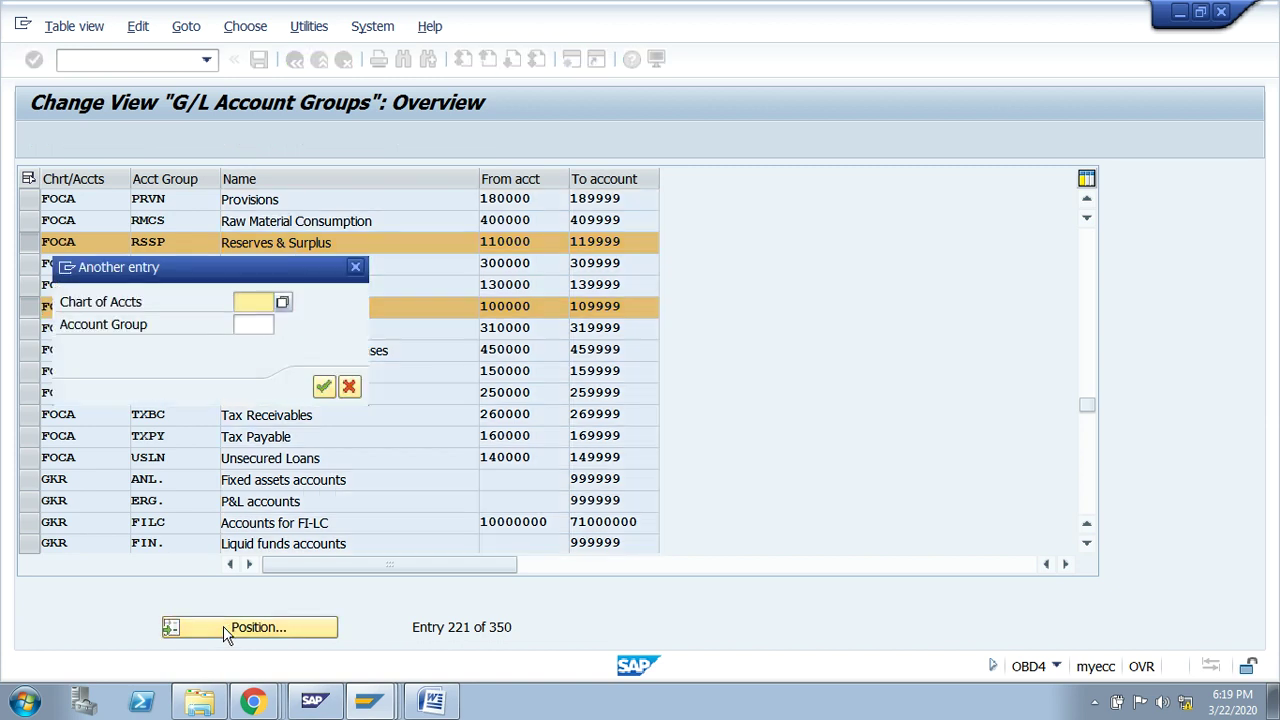
type("FGCA")
key("Return")
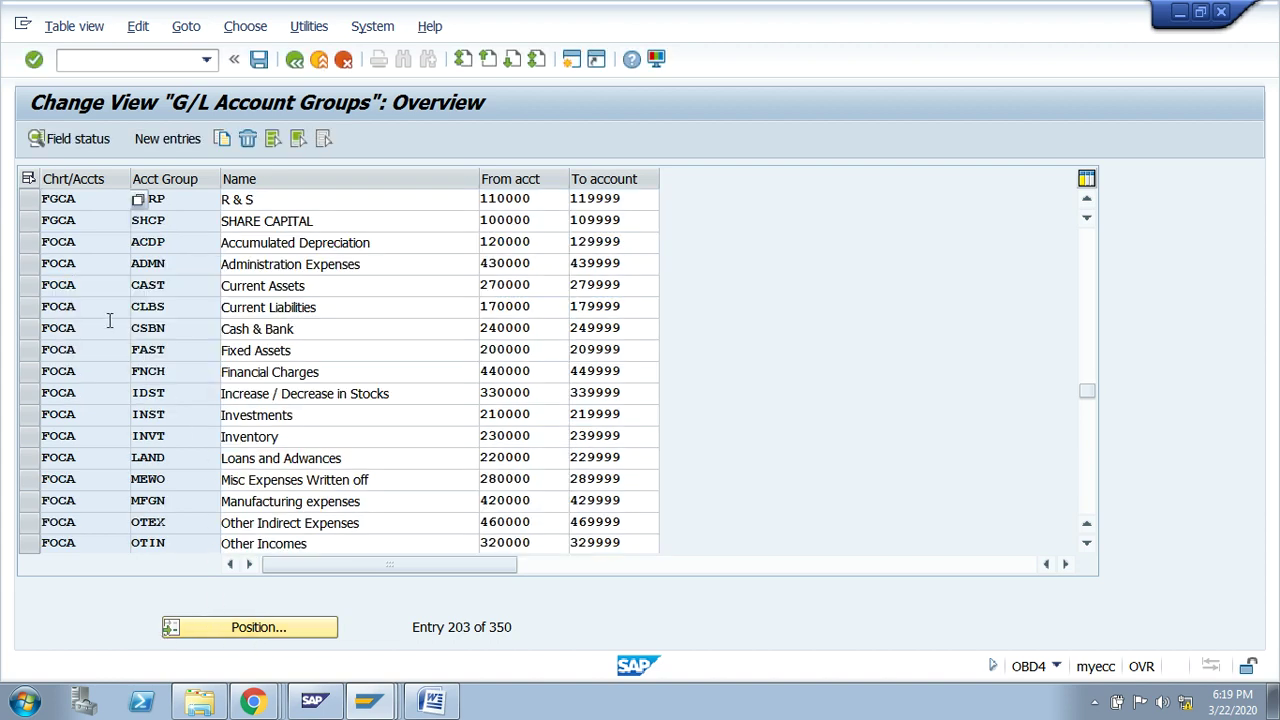
- Mark the FGCA Share Capital and R & S account groups and review their account number ranges
left_click(30, 221)
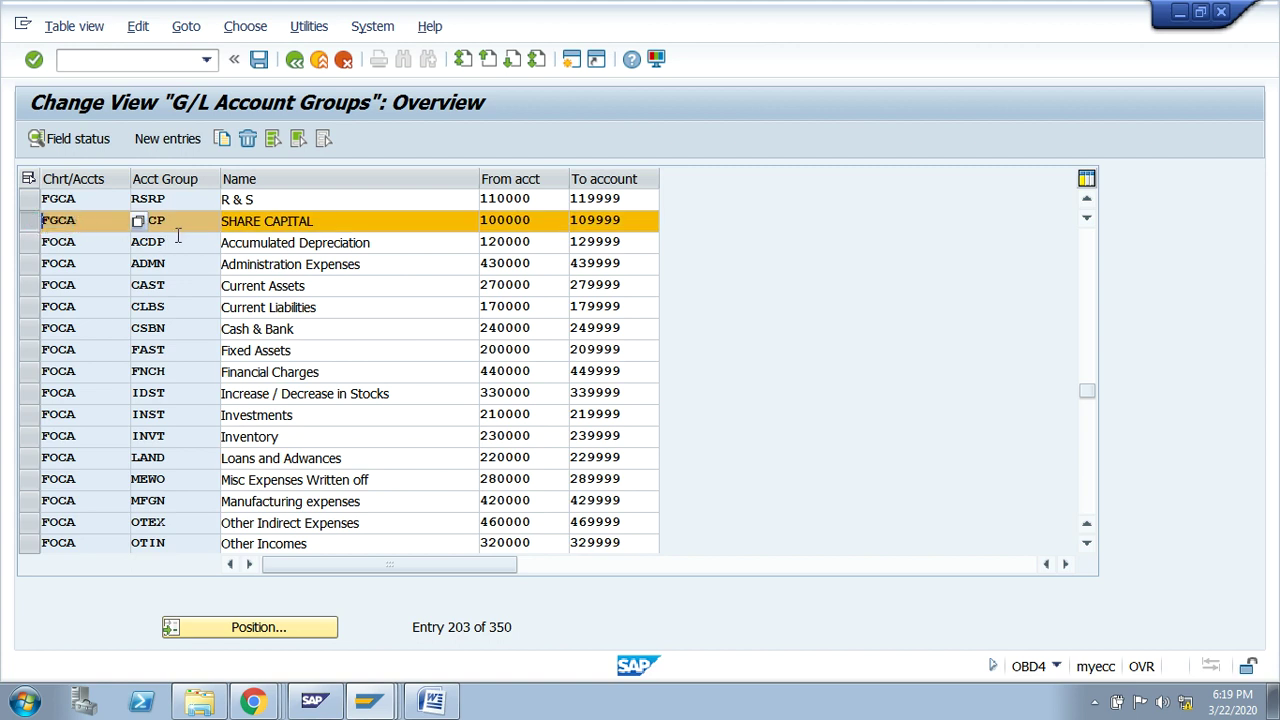
left_click(350, 222)
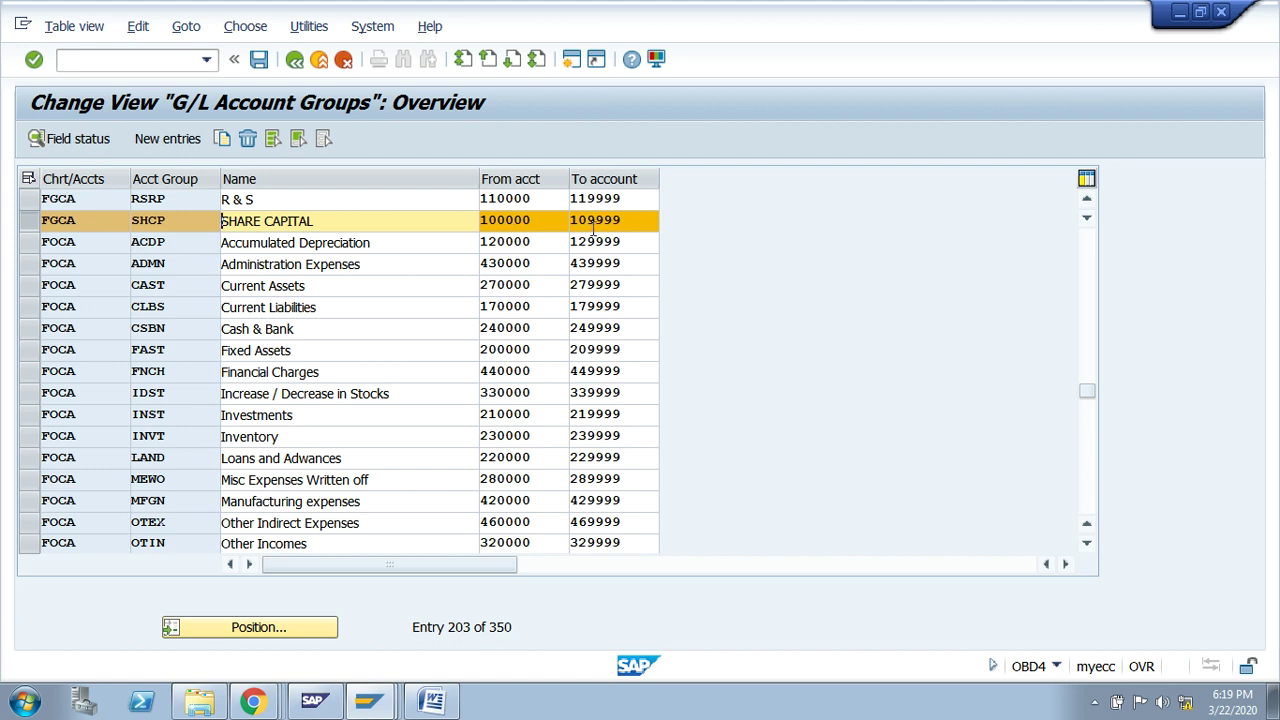
left_click(35, 199)
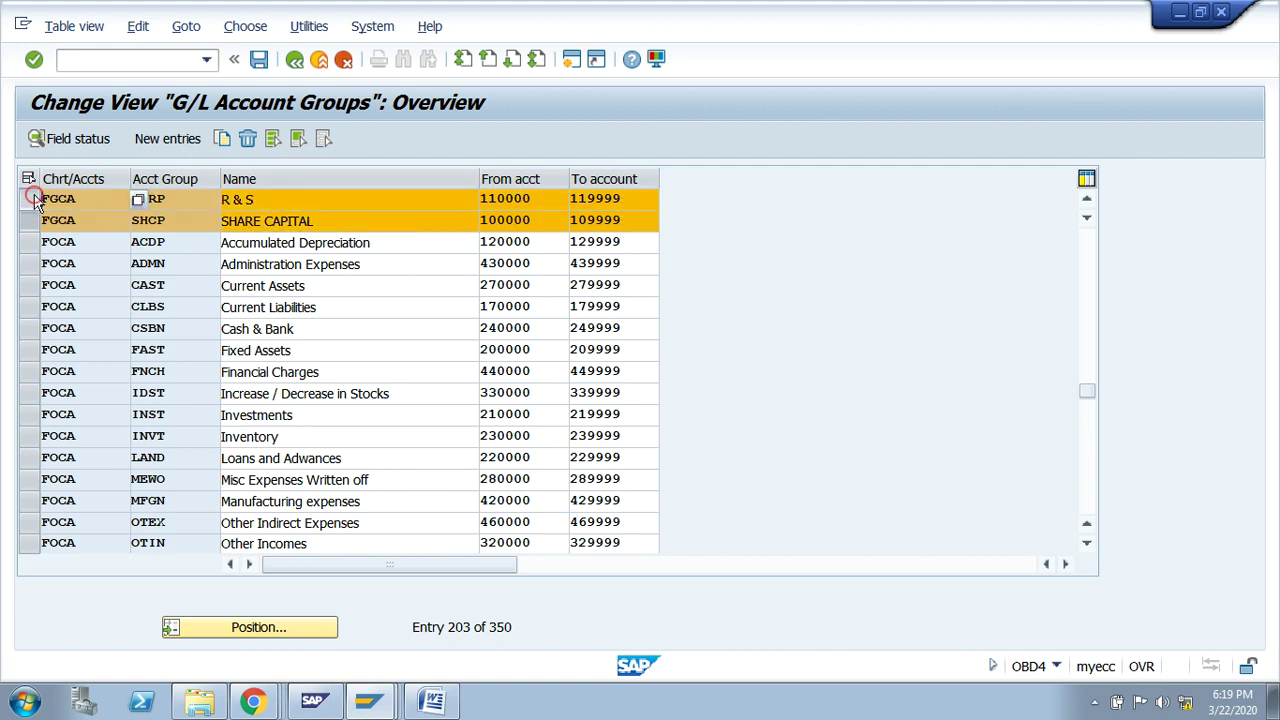
left_click(336, 208)
left_click_drag(539, 199, 489, 199)
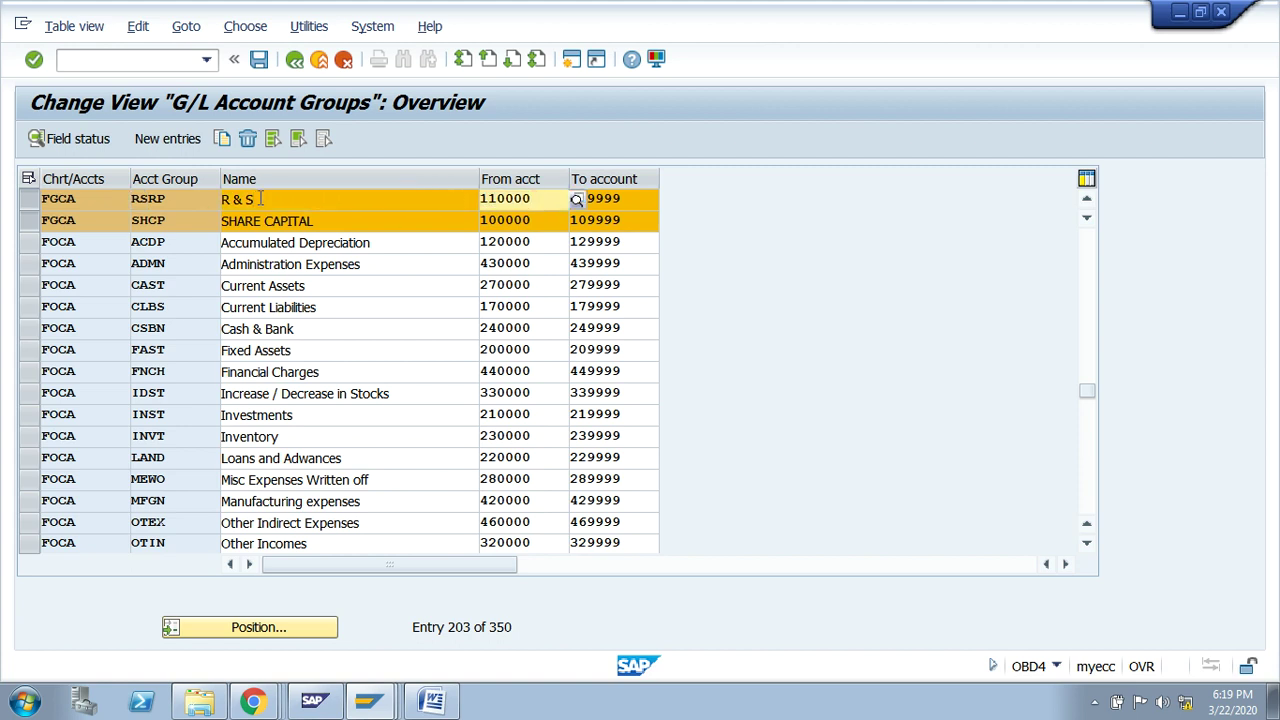
left_click(223, 199)
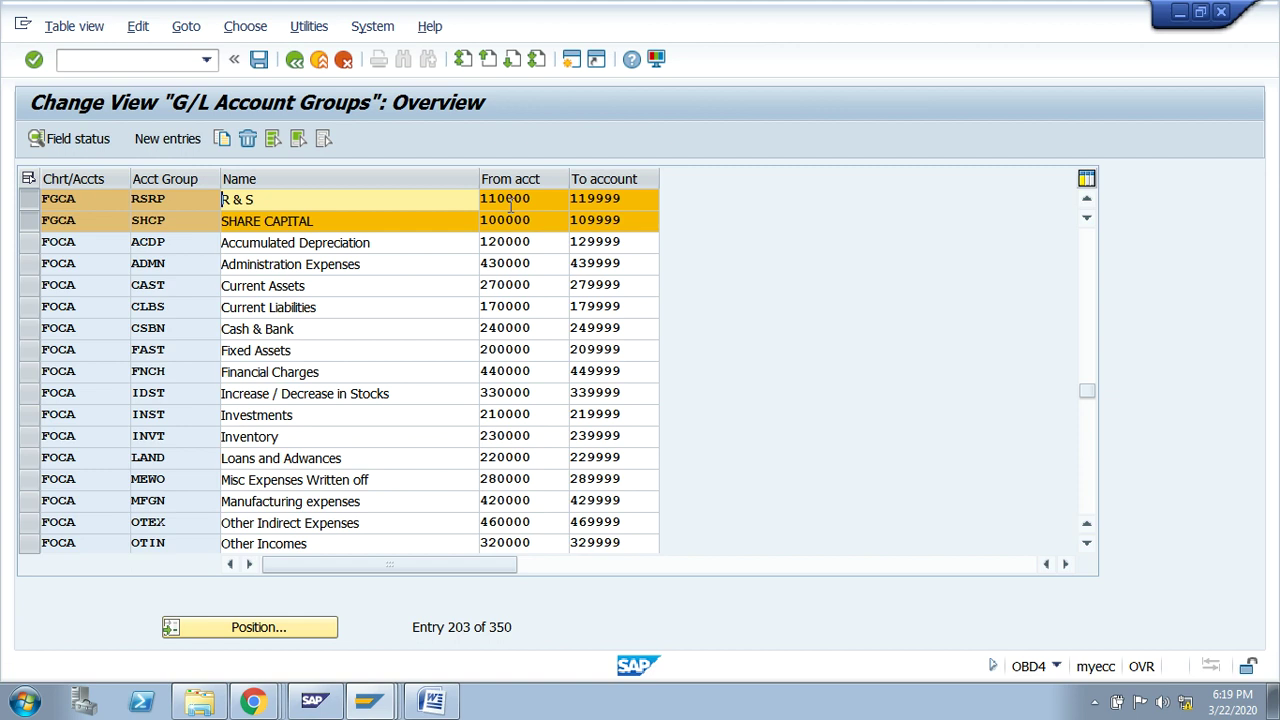
left_click_drag(622, 199, 578, 199)
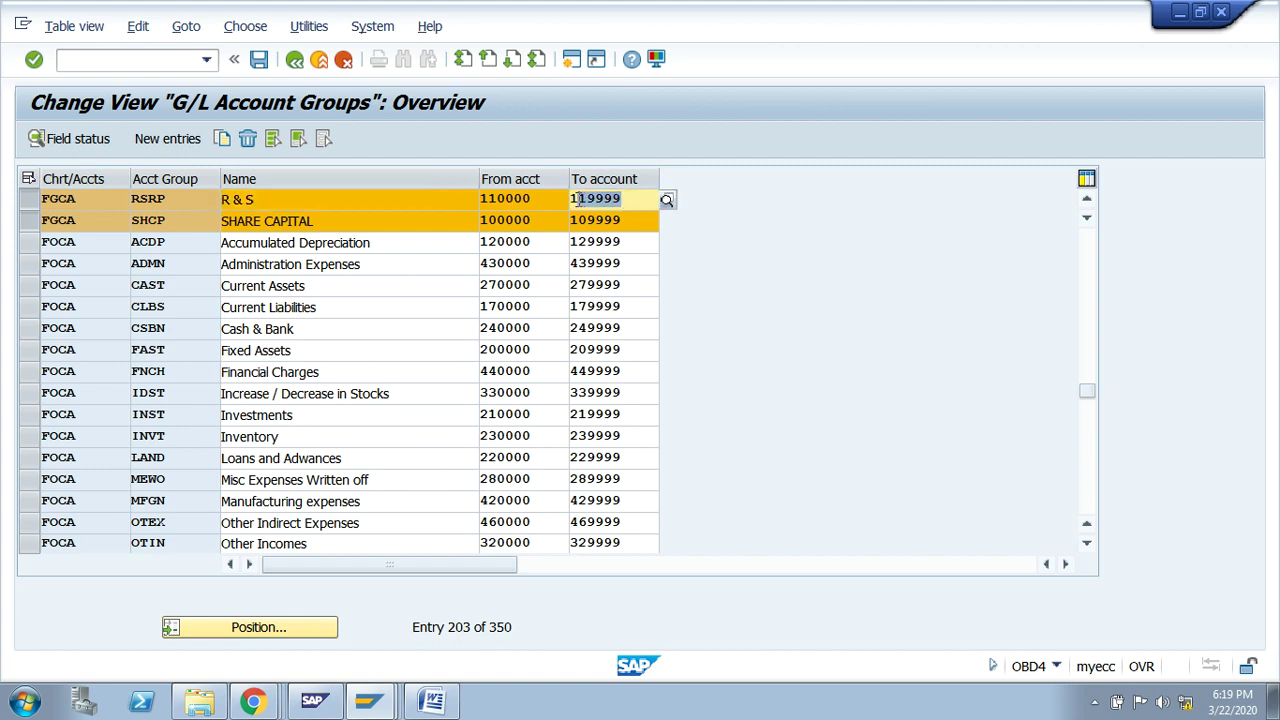
left_click(576, 199)
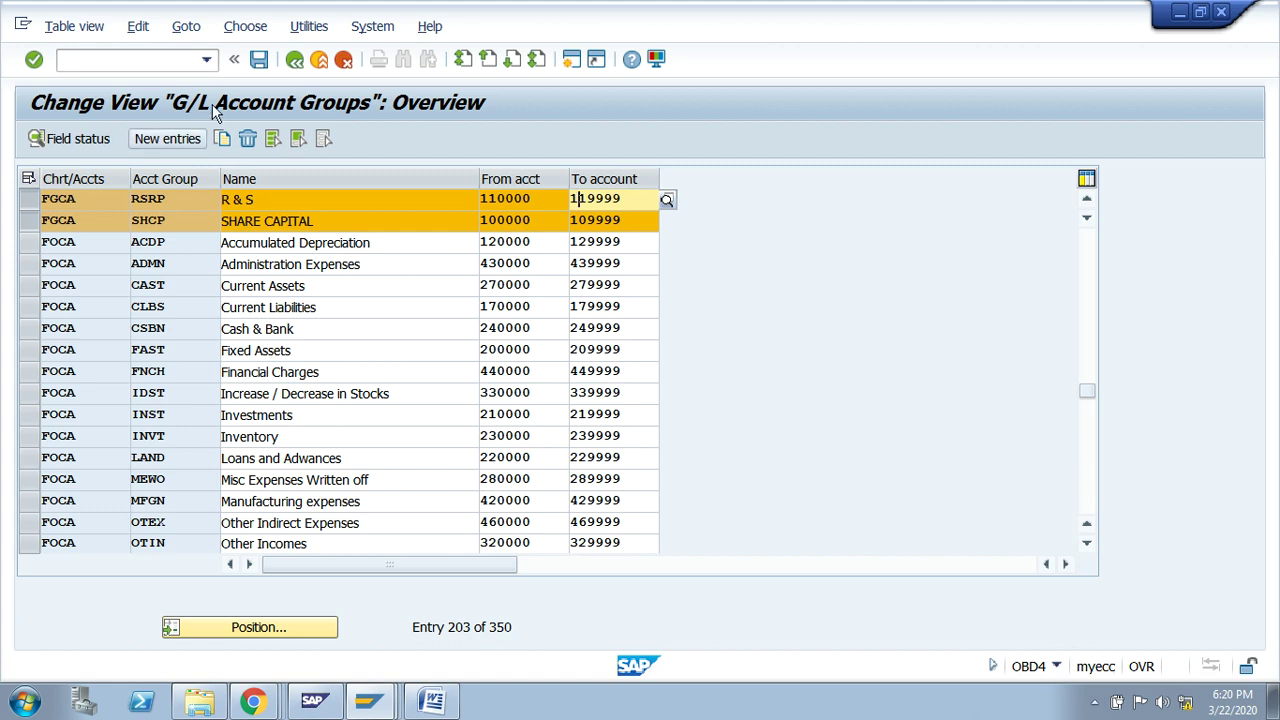
- Save the G/L account groups and return to the SAP Easy Access screen
left_click(259, 60)
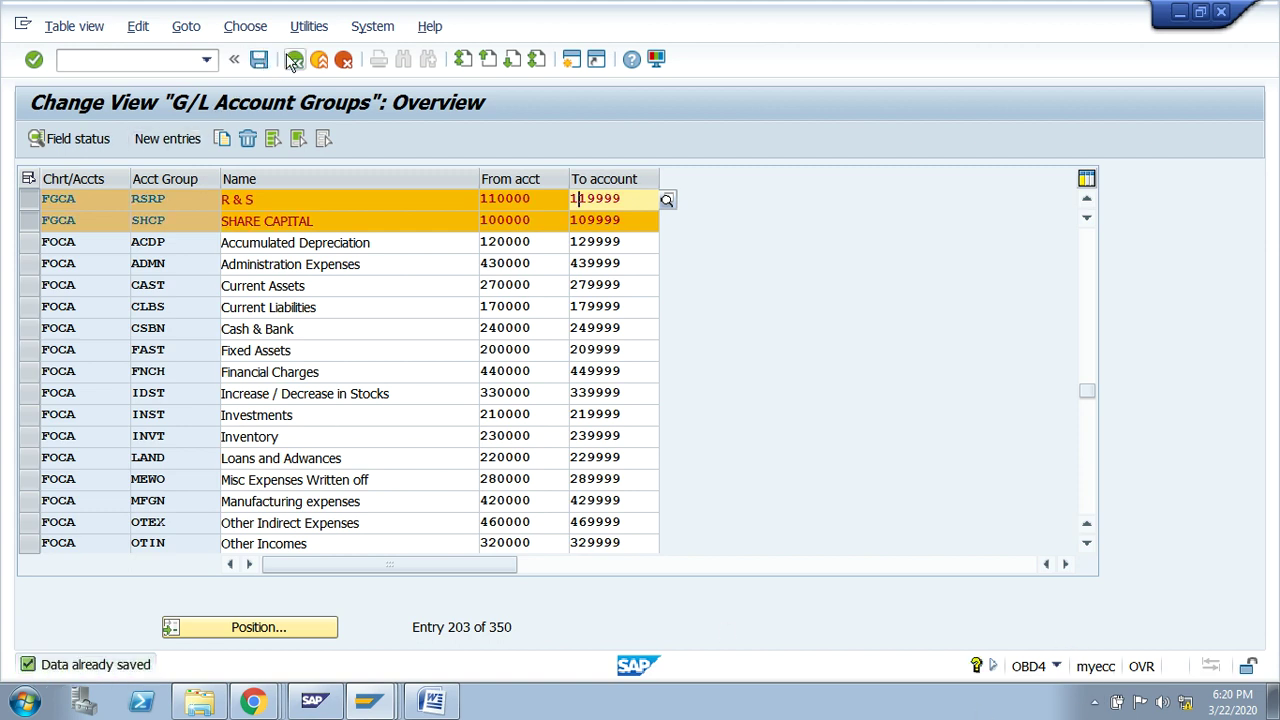
left_click(295, 60)
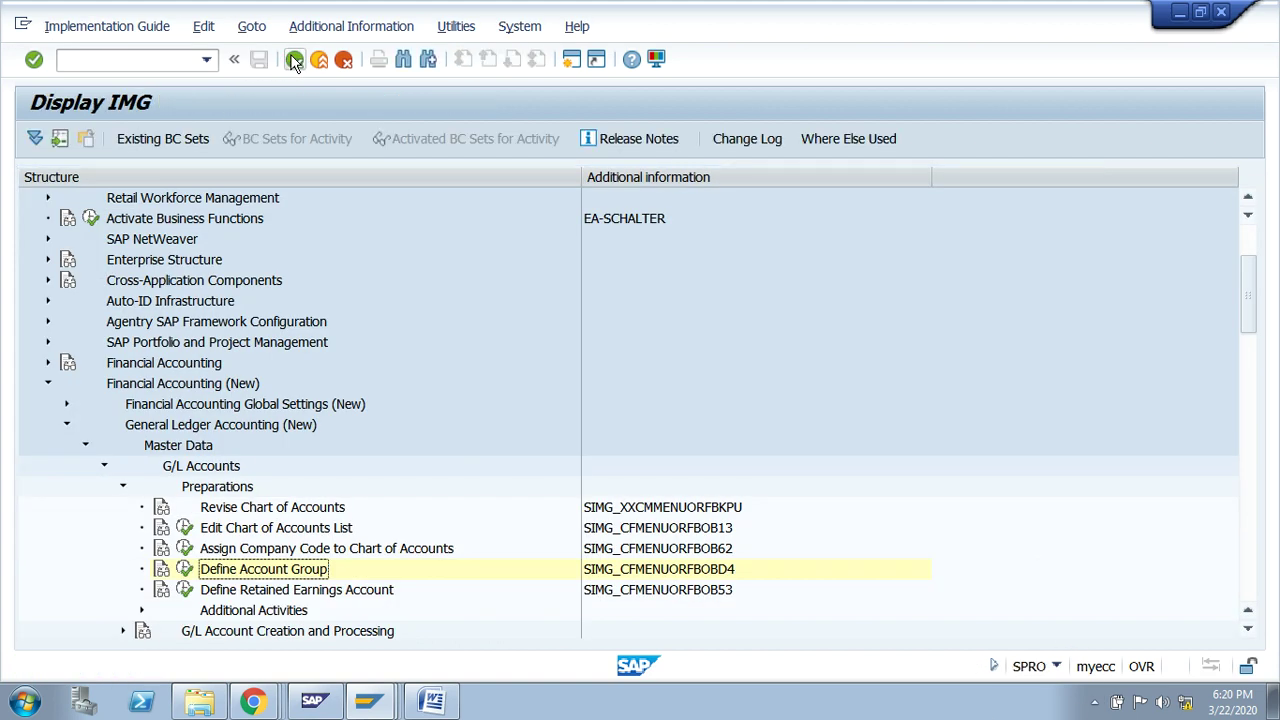
left_click(294, 60)
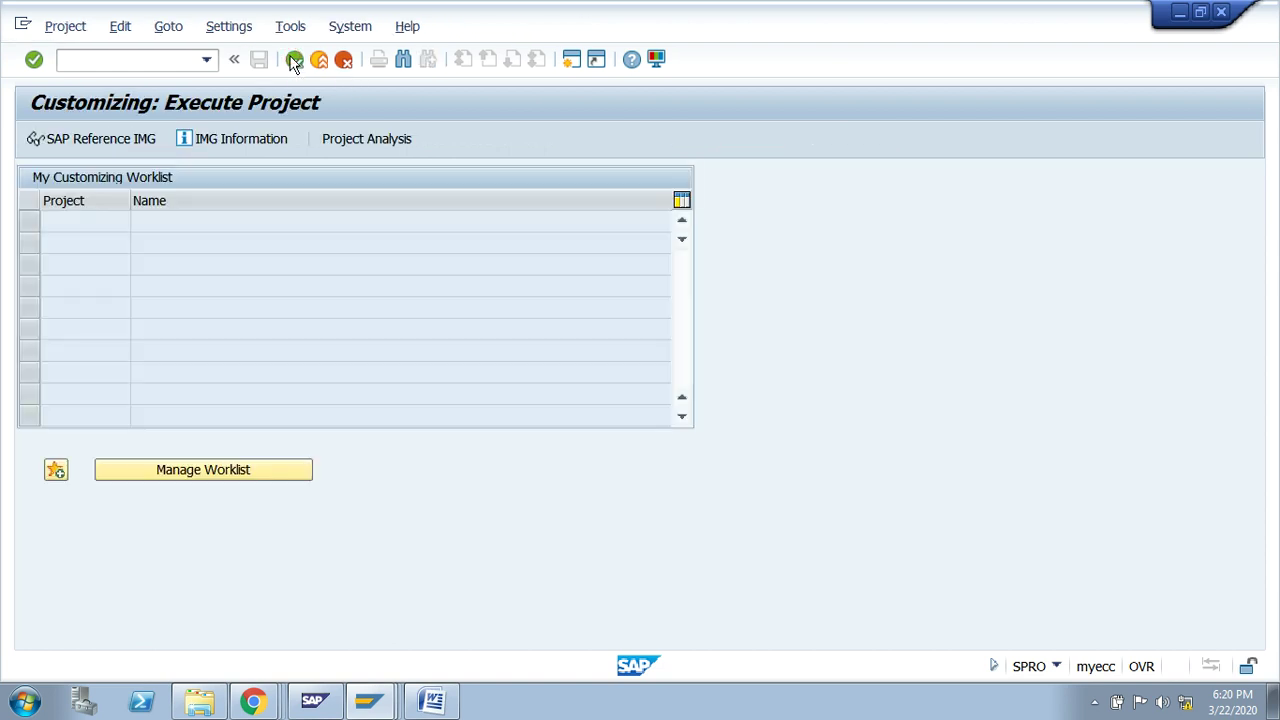
left_click(294, 60)
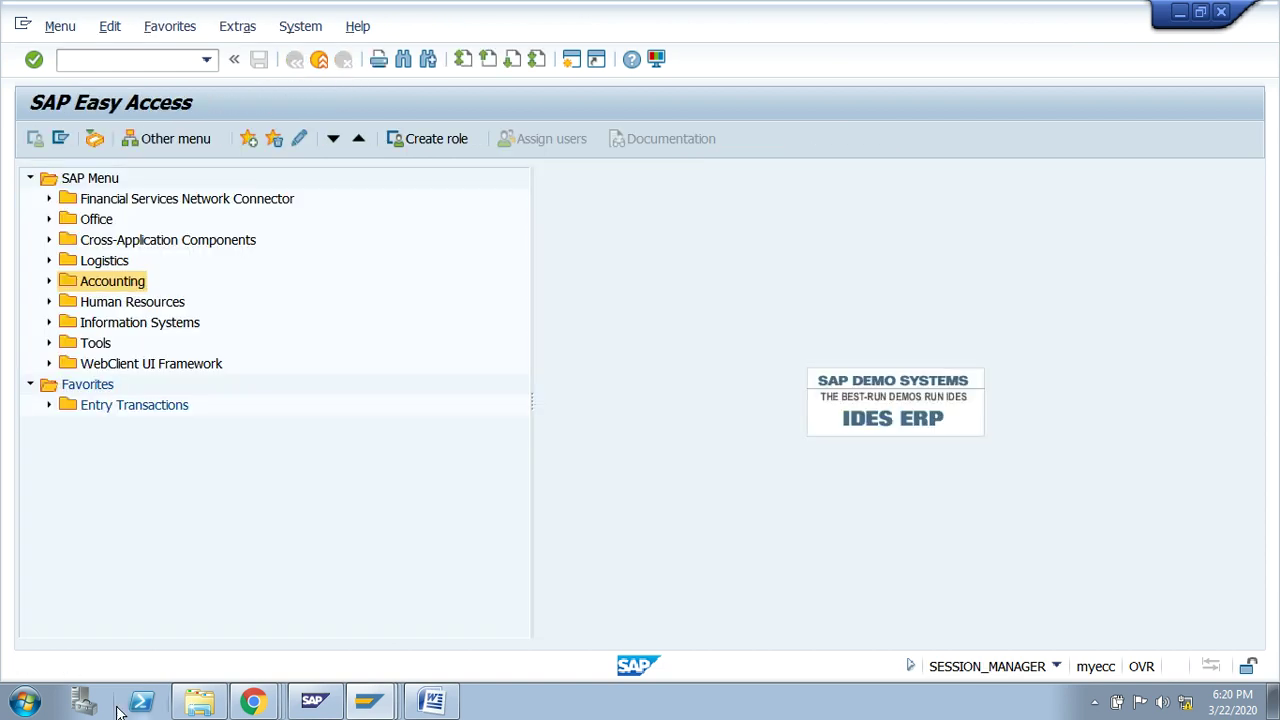
- Switch to the Word document and highlight the Define Account Groups OBD4 line in yellow as completed
left_click(432, 701)
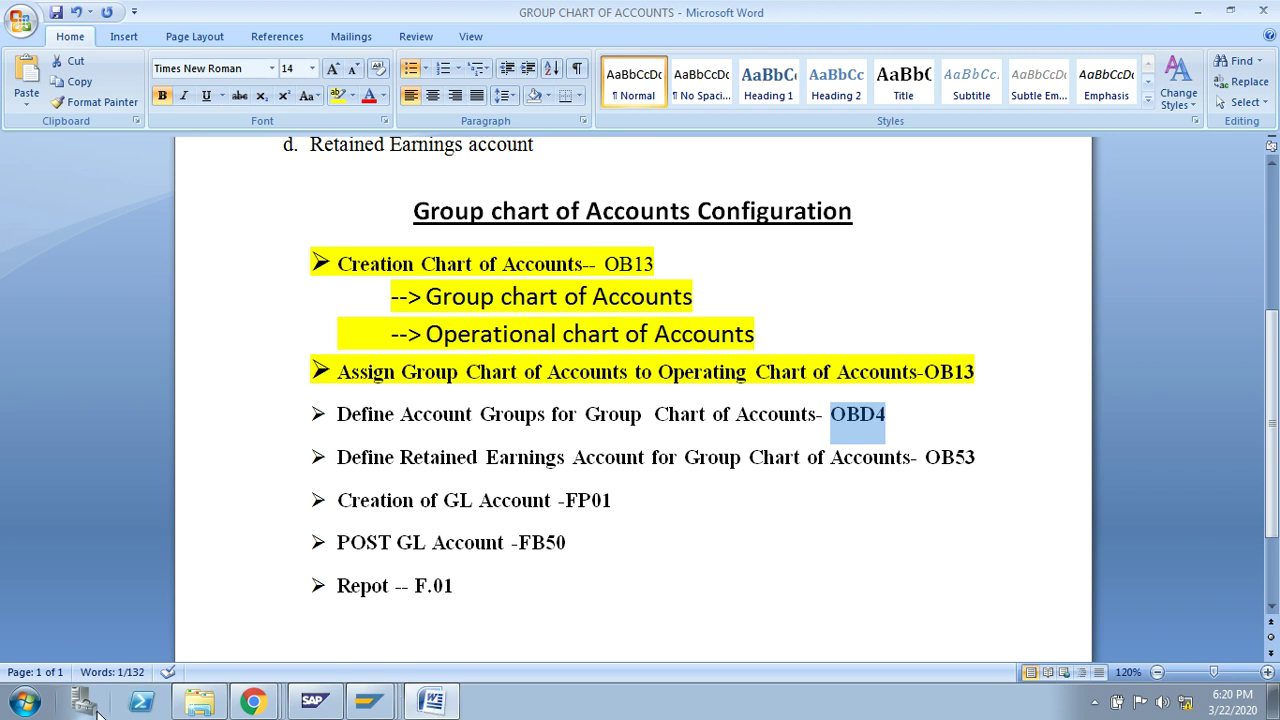
left_click_drag(909, 414, 352, 410)
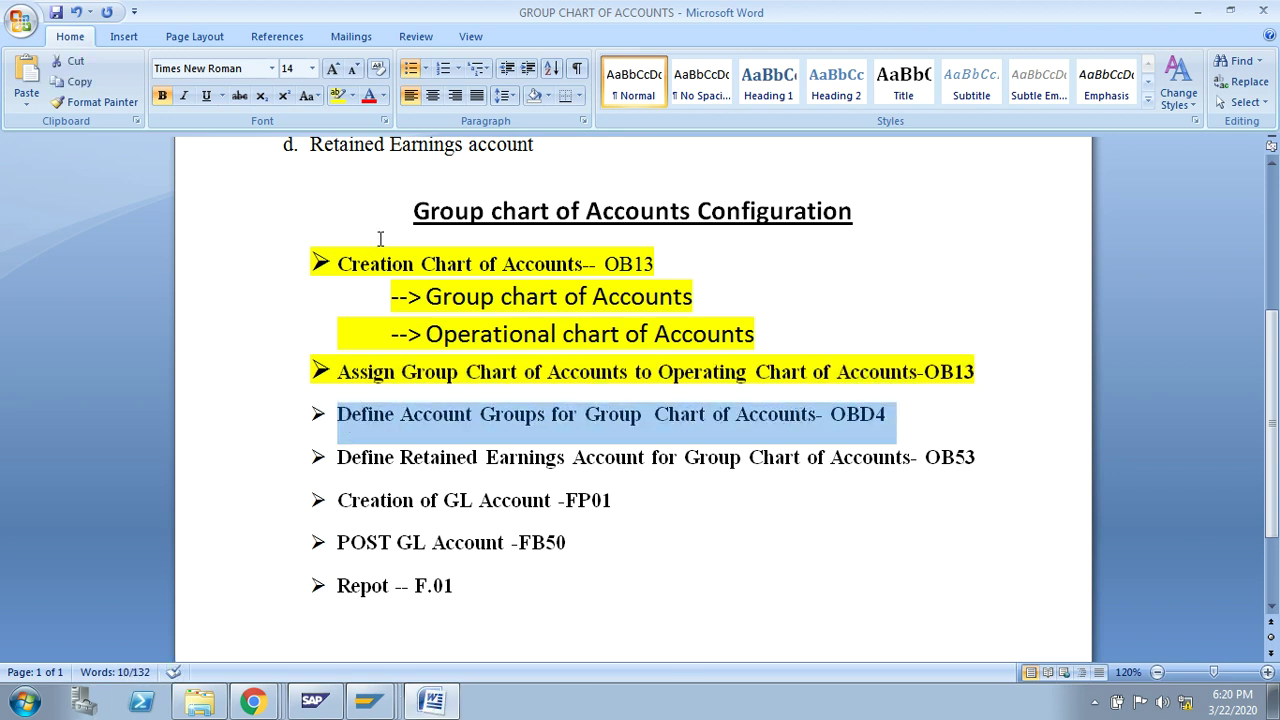
left_click(339, 97)
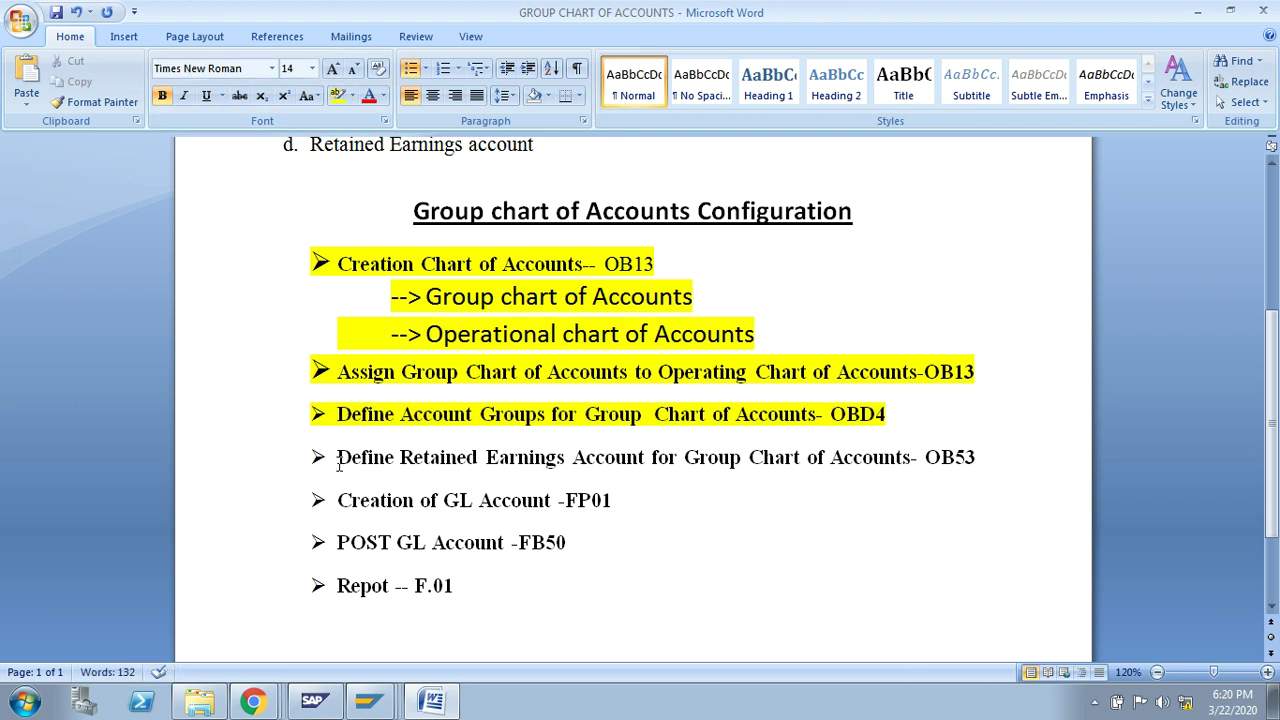
- Review the Define Retained Earnings Account line and its transaction code OB53 in the configuration list
left_click_drag(337, 457, 971, 462)
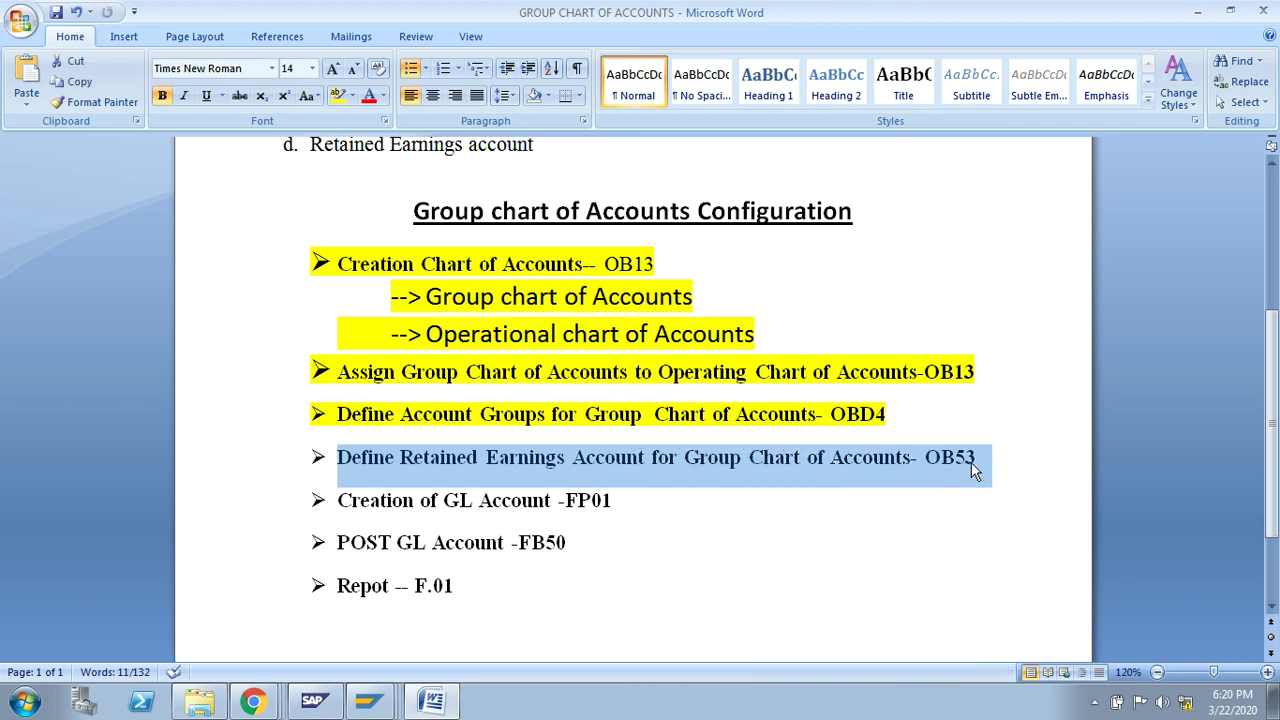
left_click(980, 463)
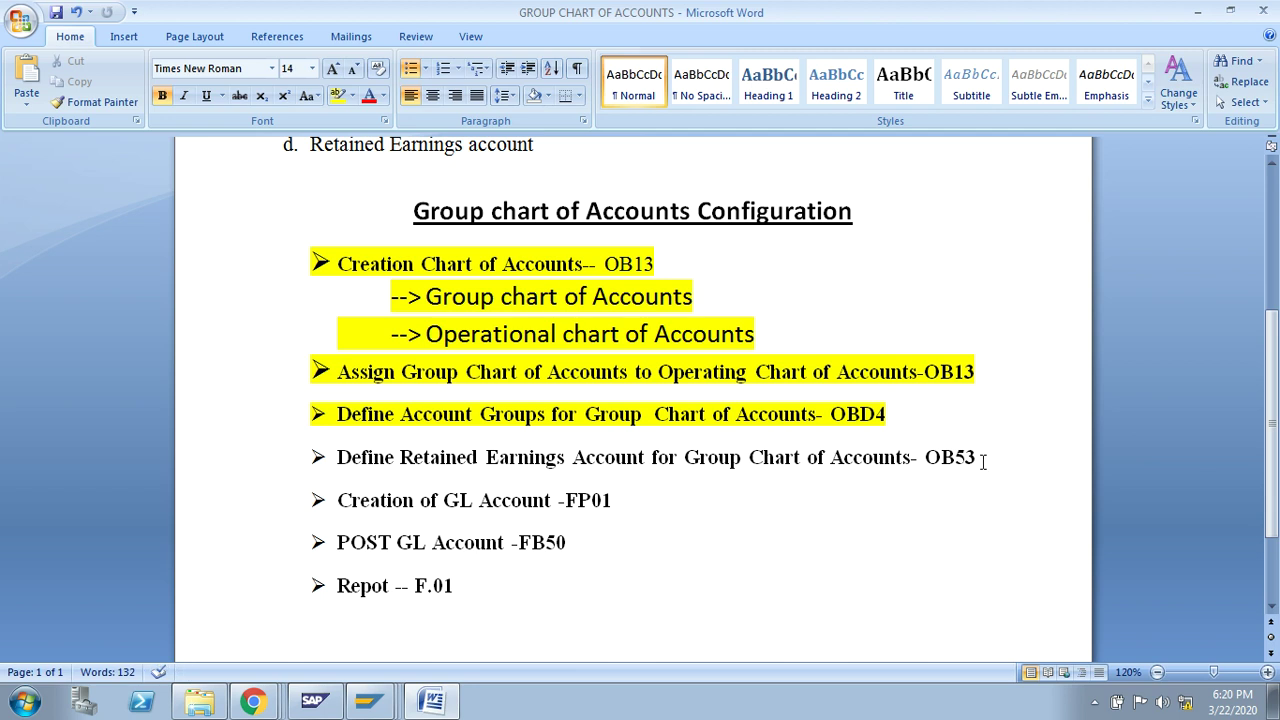
left_click_drag(978, 463, 930, 464)
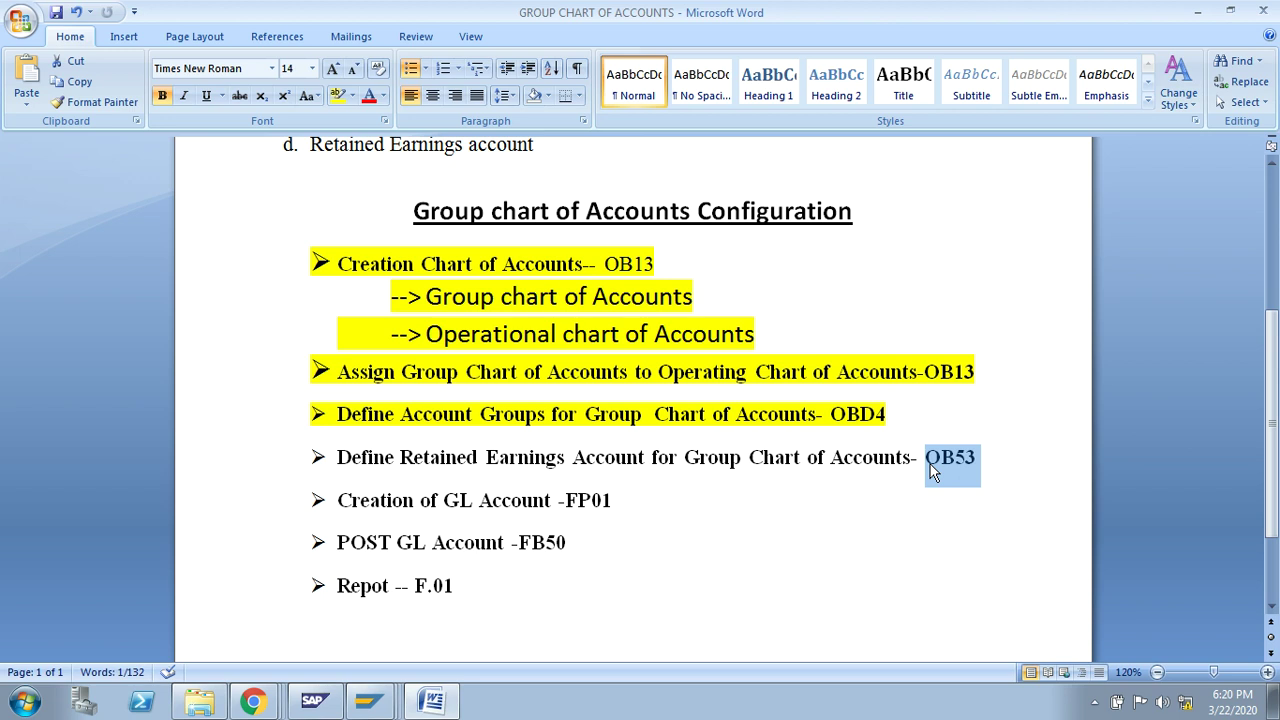
left_click_drag(401, 458, 550, 468)
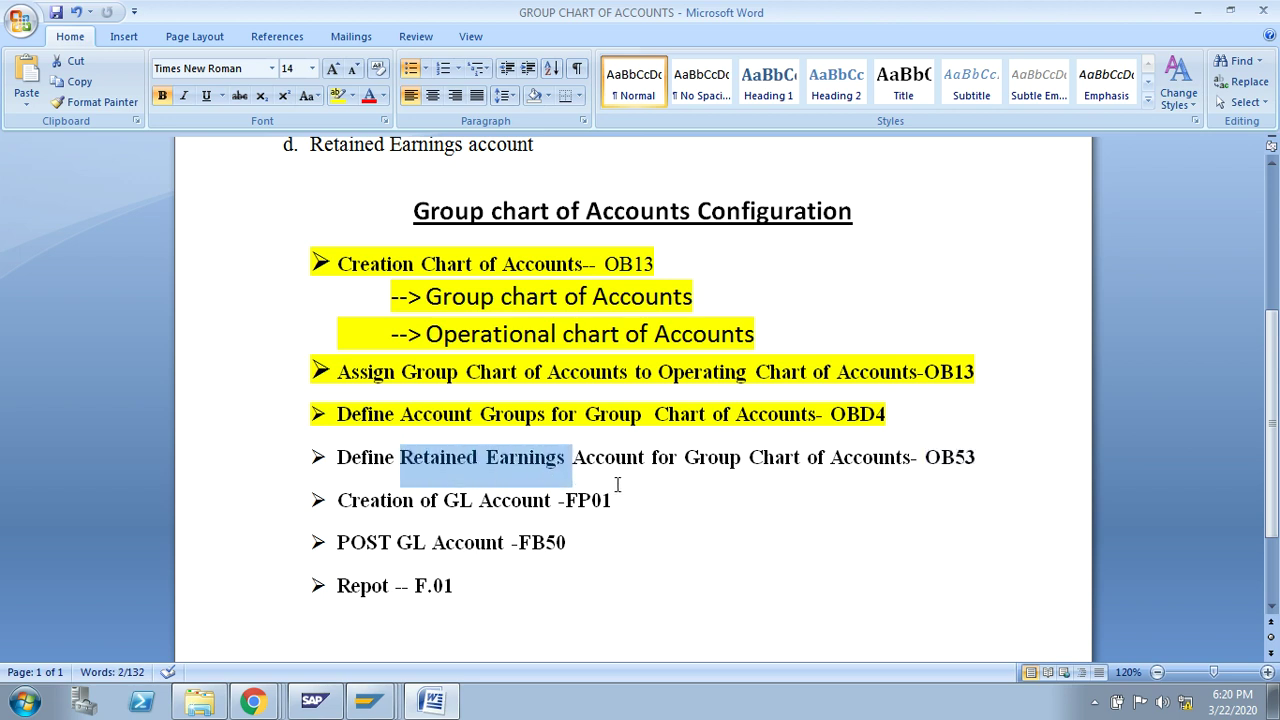
left_click_drag(401, 458, 550, 462)
left_click_drag(988, 451, 928, 467)
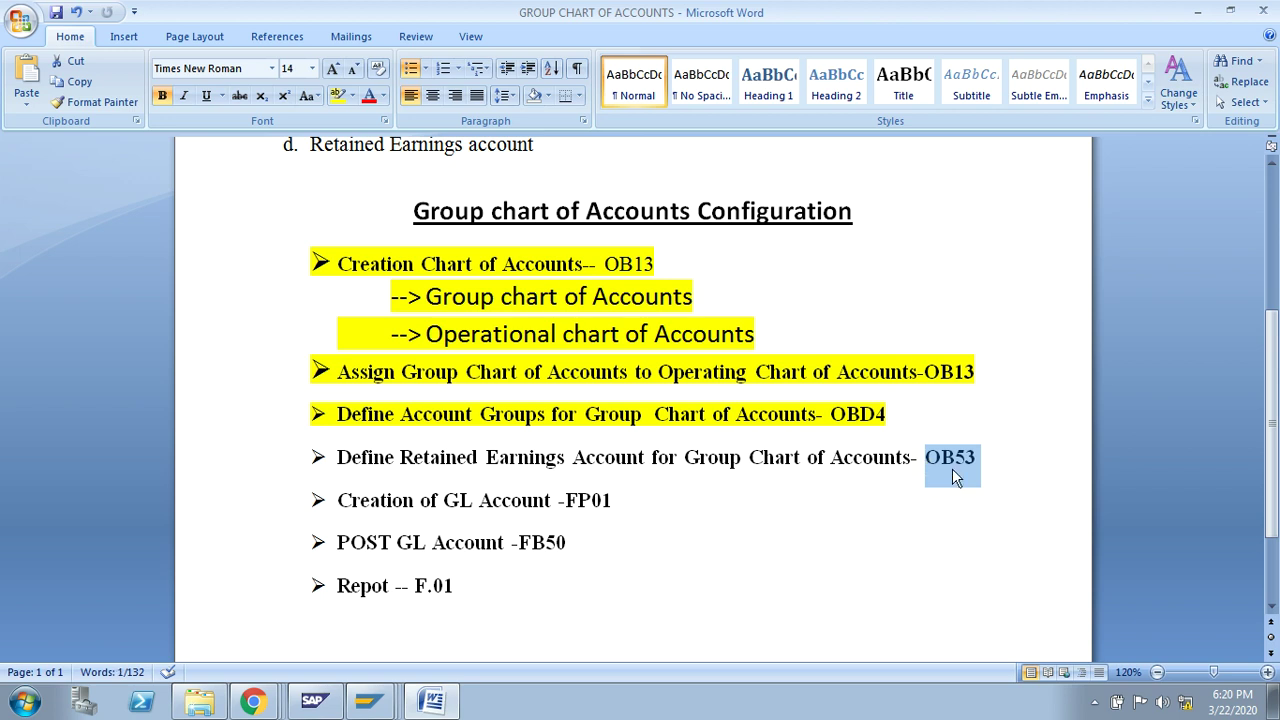
- Switch back to SAP, run transaction SPRO from SAP Easy Access and open the SAP Reference IMG
left_click(368, 700)
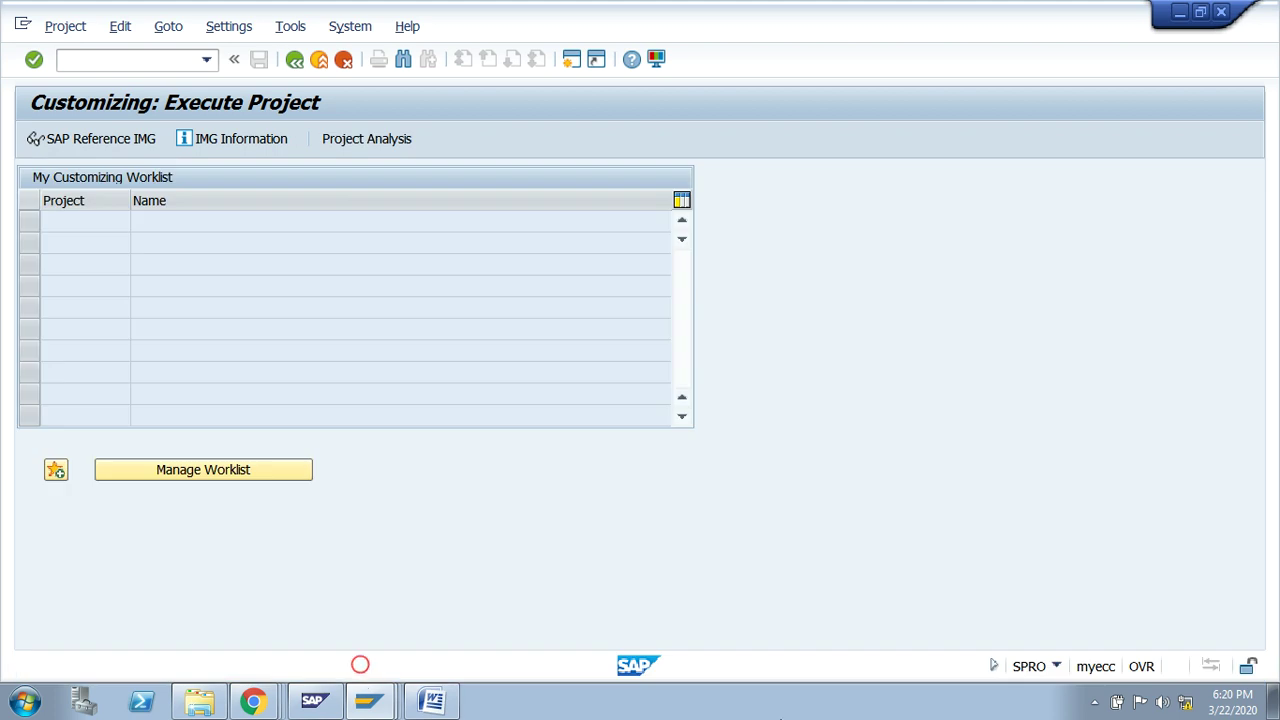
left_click(294, 62)
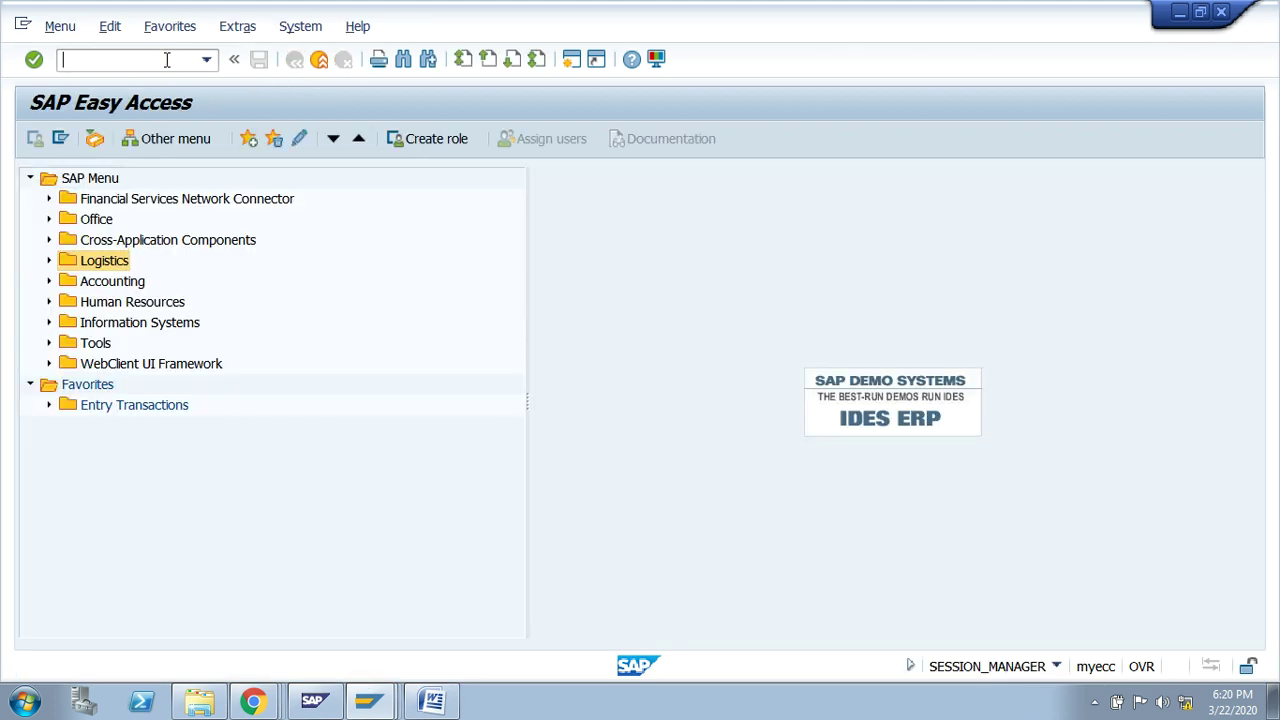
left_click(167, 60)
type("SPRO")
key("Return")
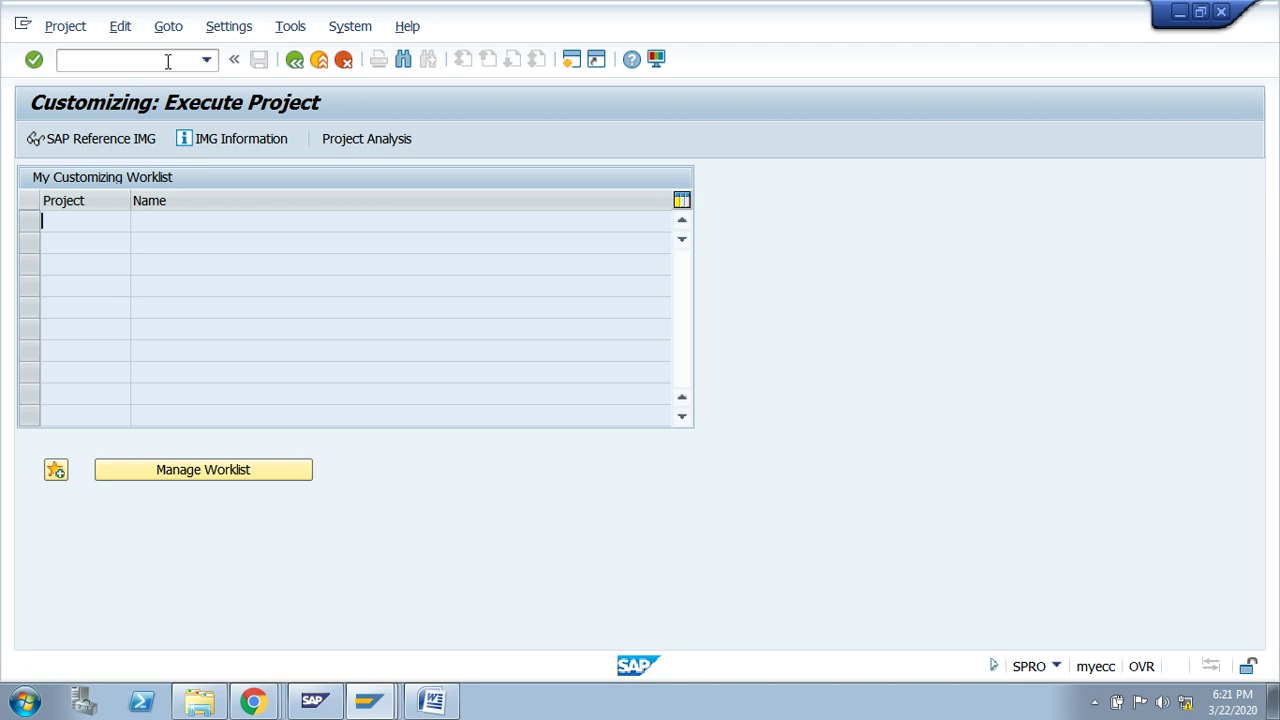
left_click(88, 139)
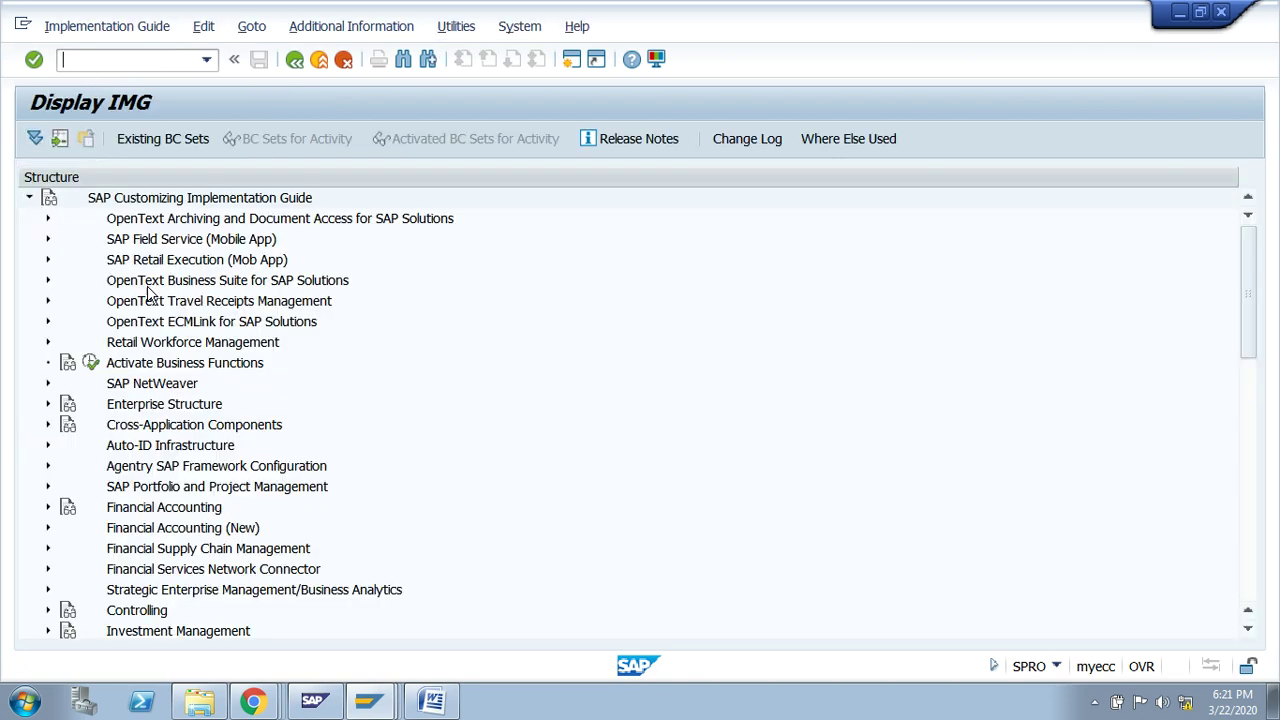
- Expand the Financial Accounting (New) node in the IMG structure
left_click(147, 325)
key("Down")
key("Down")
key("Down")
key("Down")
key("Down")
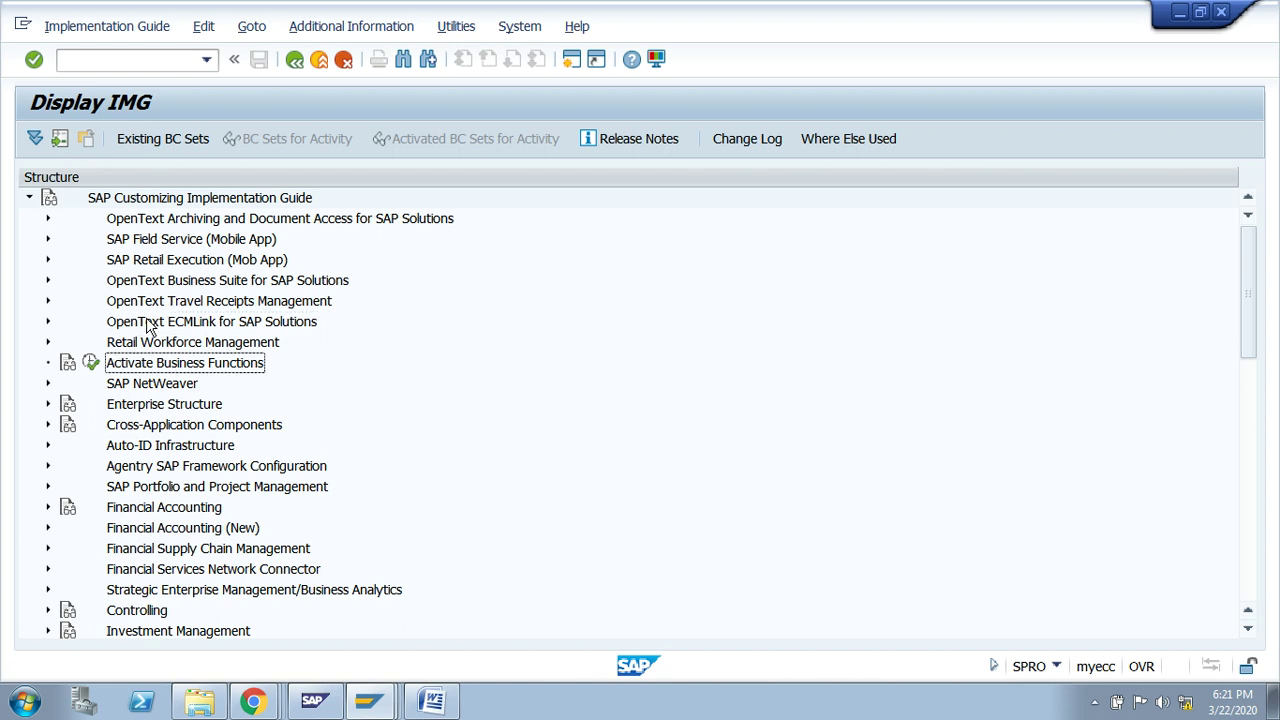
key("Down")
key("Down")
key("Down")
key("Down")
key("Down")
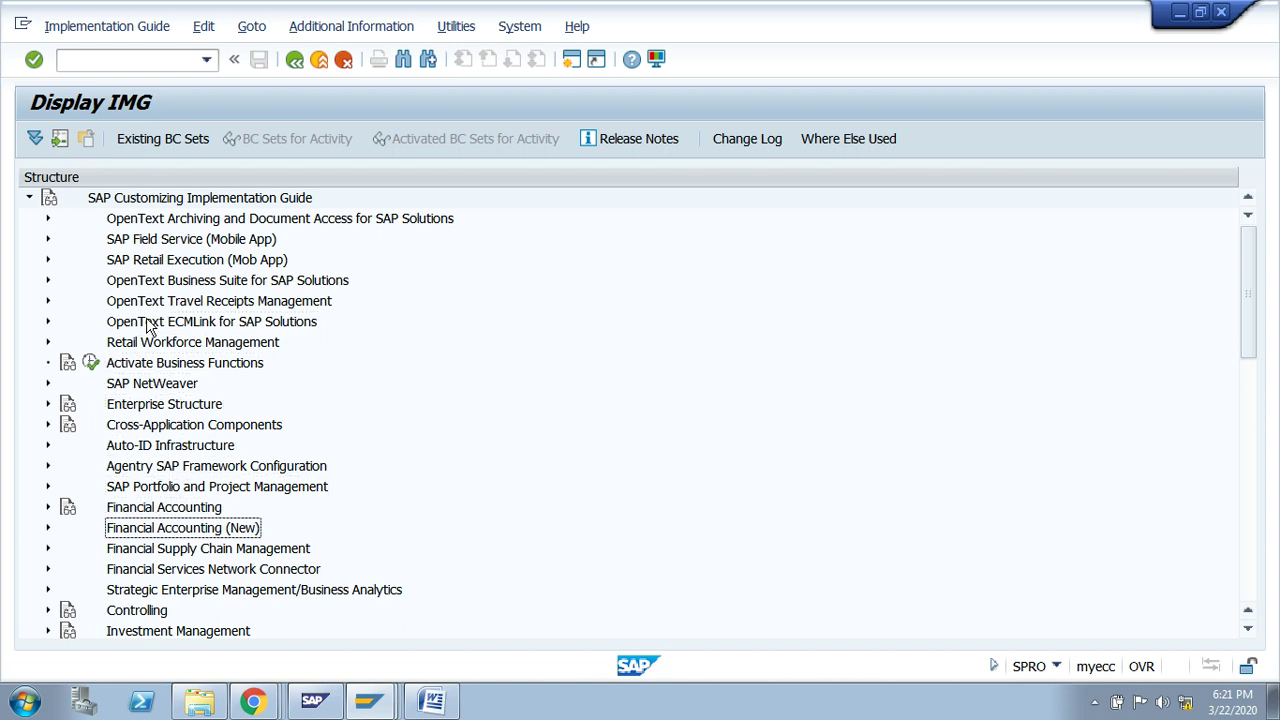
key("Right")
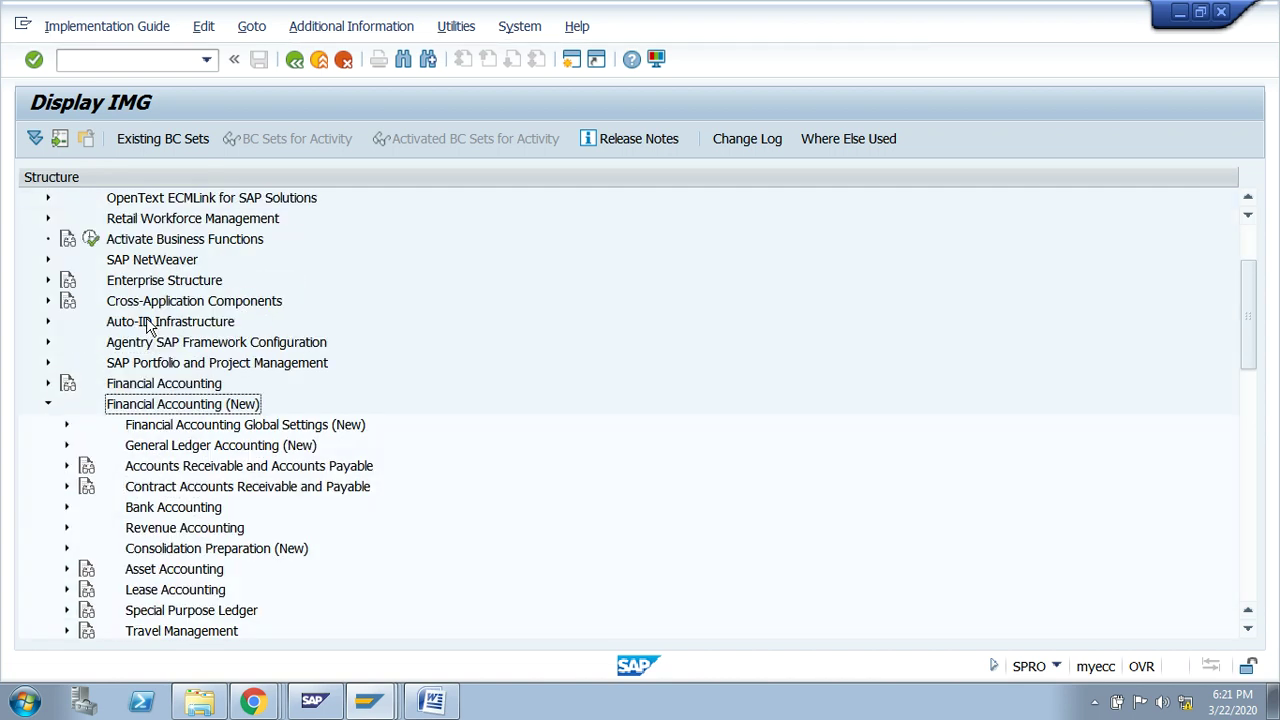
- Expand General Ledger Accounting (New) down through Master Data and G/L Accounts to the Preparations activities
key("Down")
key("Down")
key("Right")
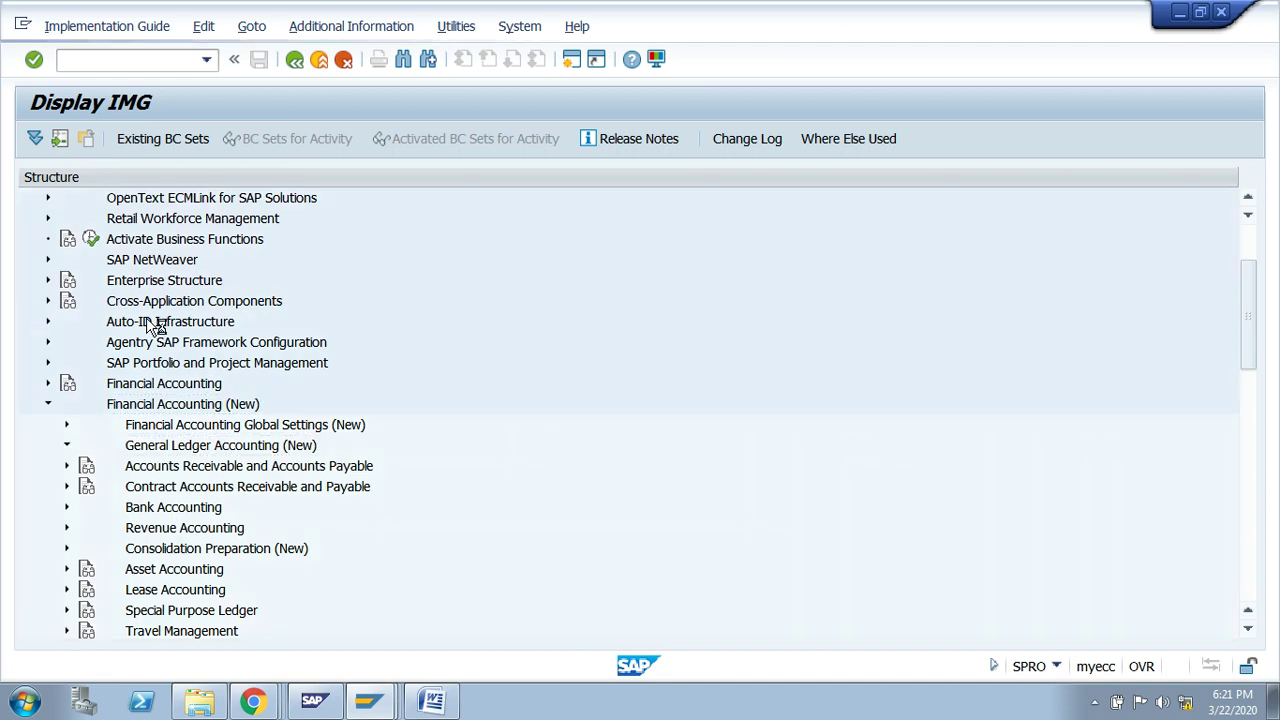
key("Down")
key("Right")
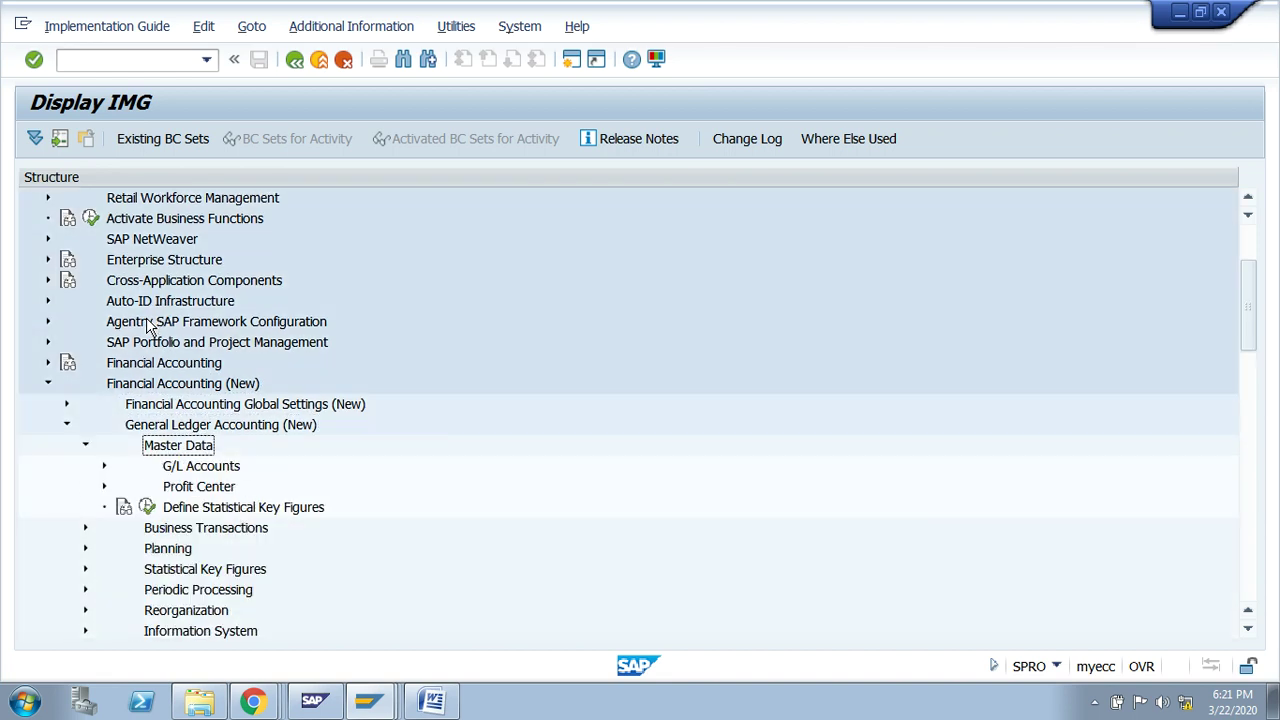
key("Down")
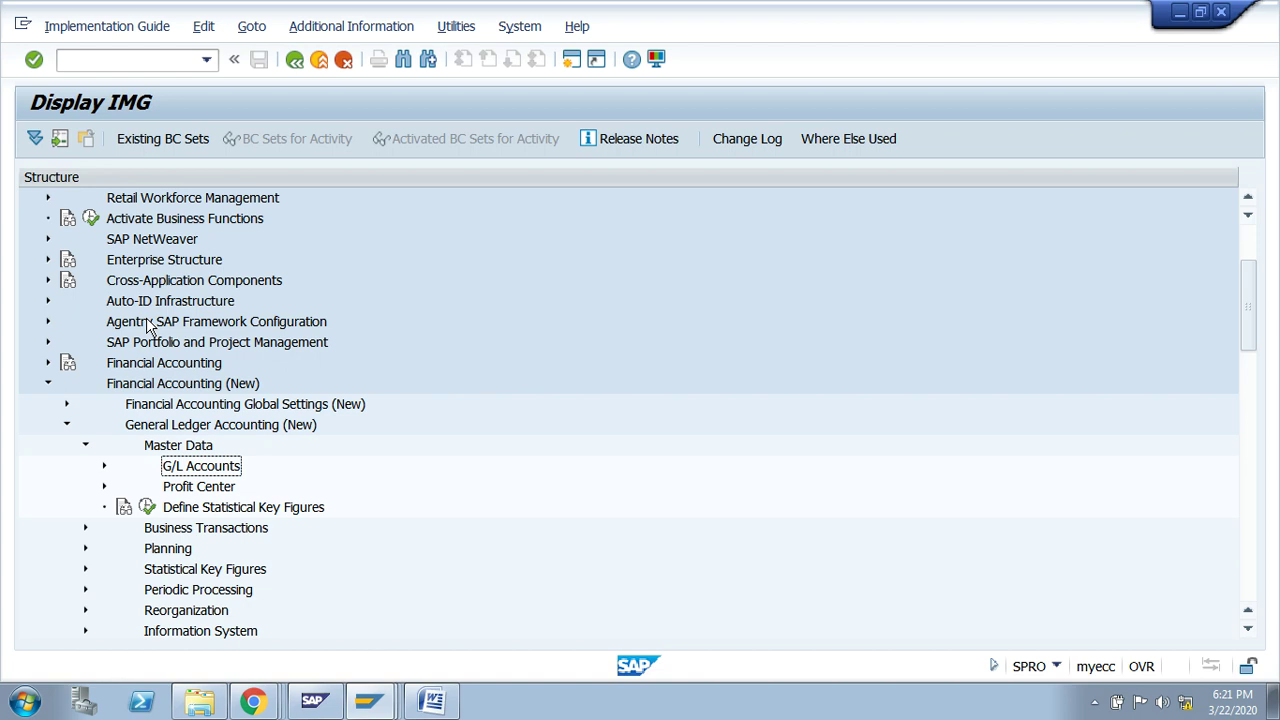
key("Right")
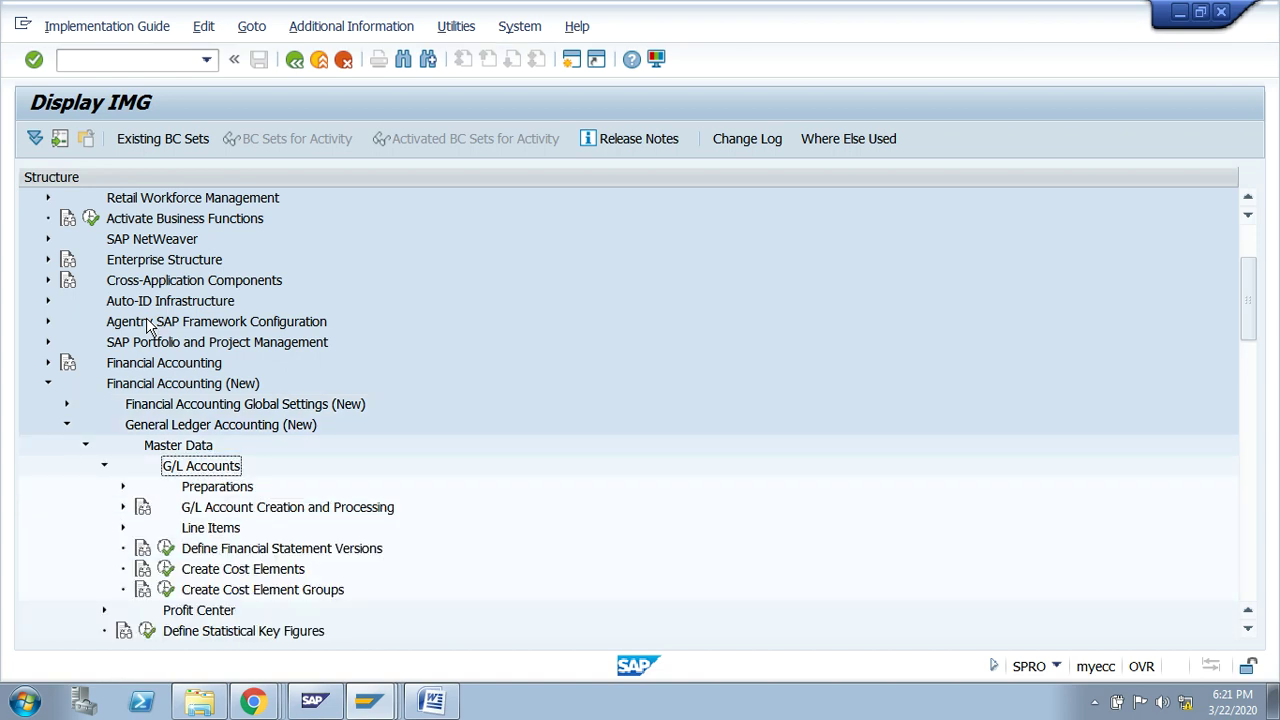
key("Down")
key("Right")
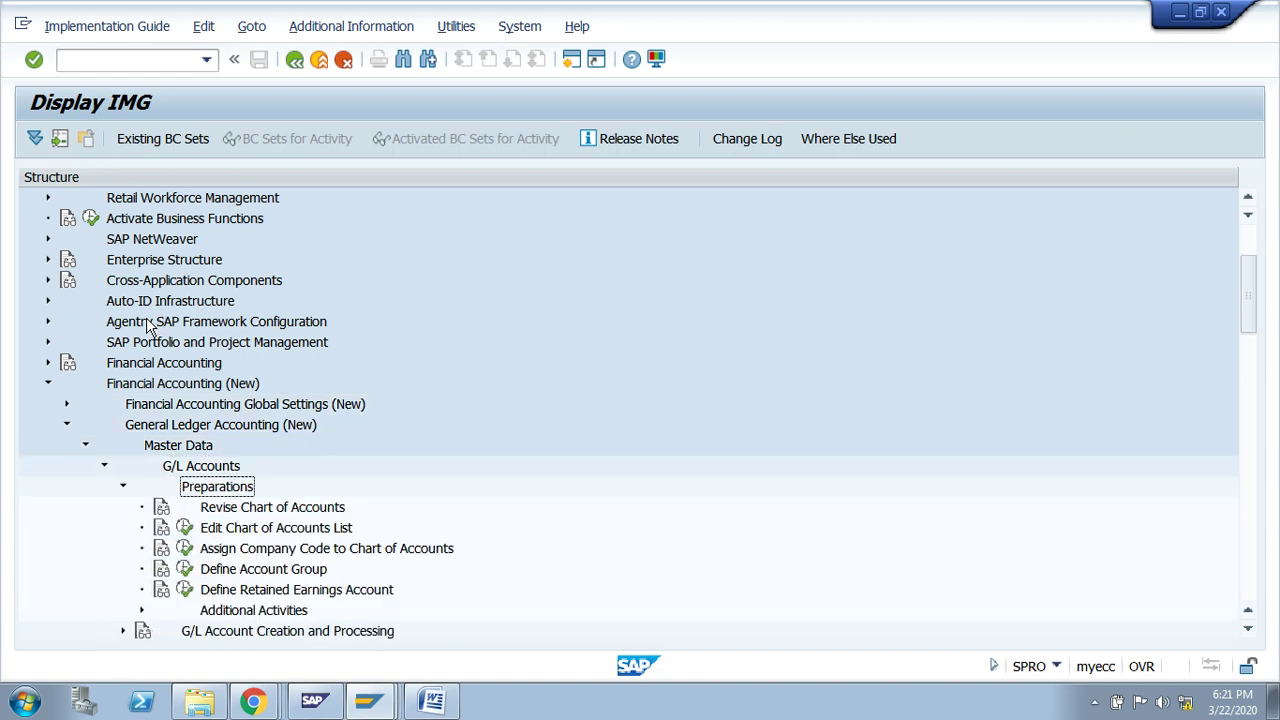
- Execute the Define Retained Earnings Account activity under Preparations
key("Down")
key("Down")
key("Down")
key("Down")
key("Down")
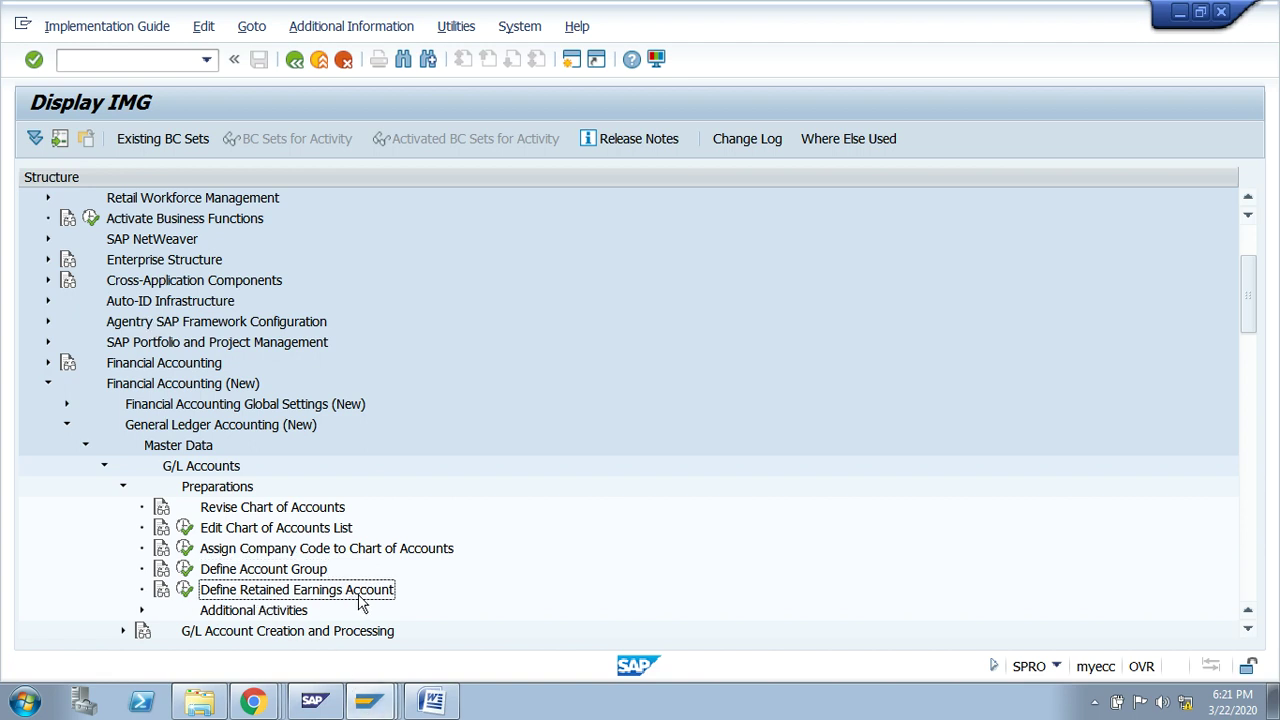
left_click(186, 598)
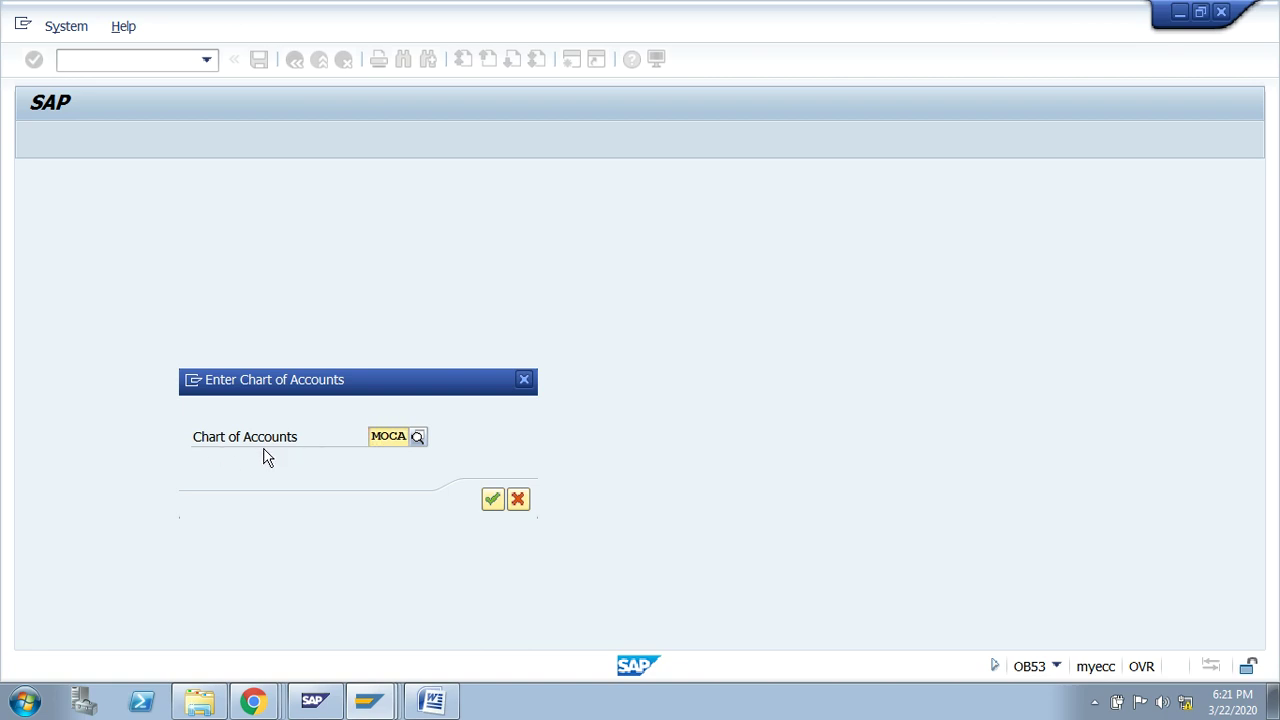
- Open the retained earnings account assignment for chart of accounts FOCA
key("BackSpace")
key("BackSpace")
key("BackSpace")
key("BackSpace")
type("FOCA")
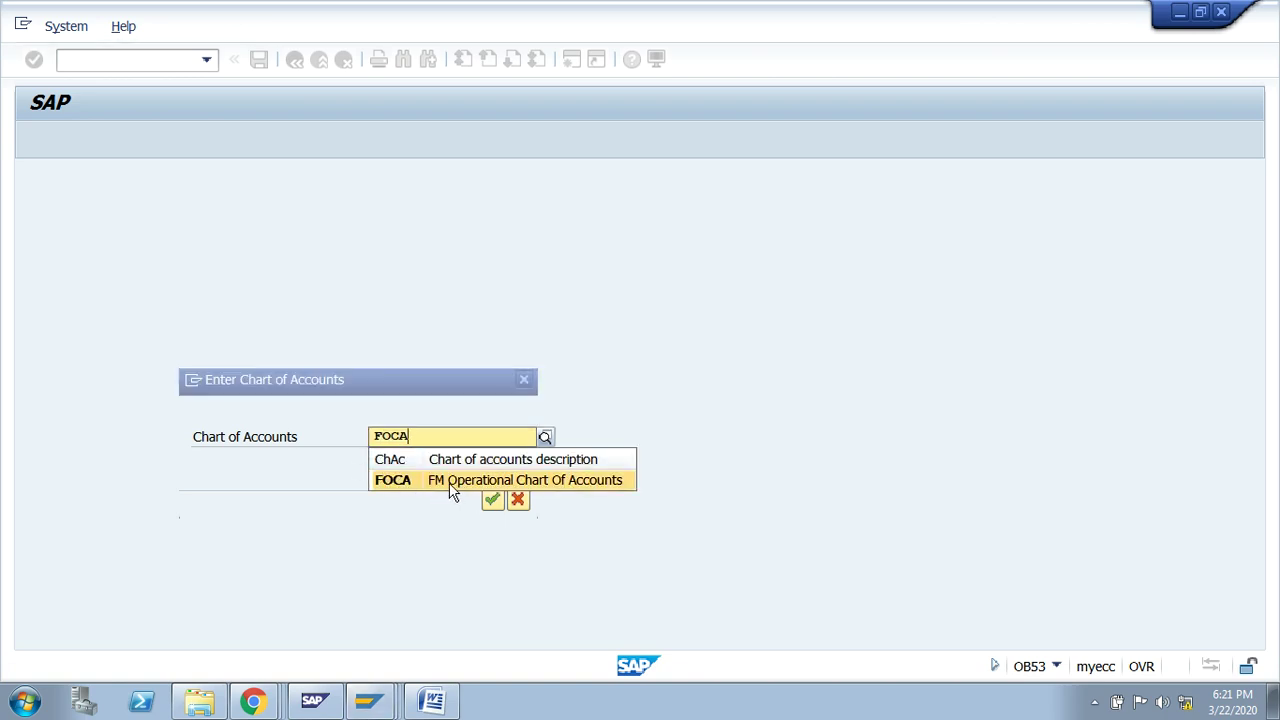
left_click(506, 488)
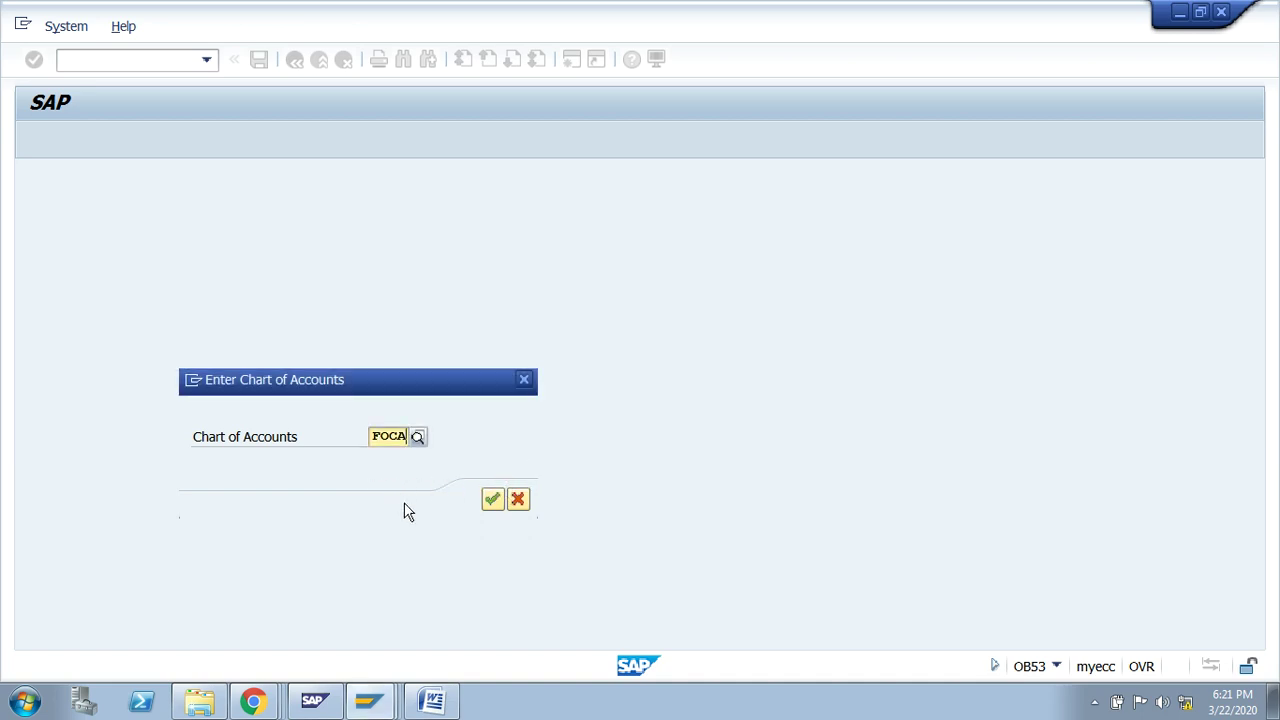
left_click(493, 502)
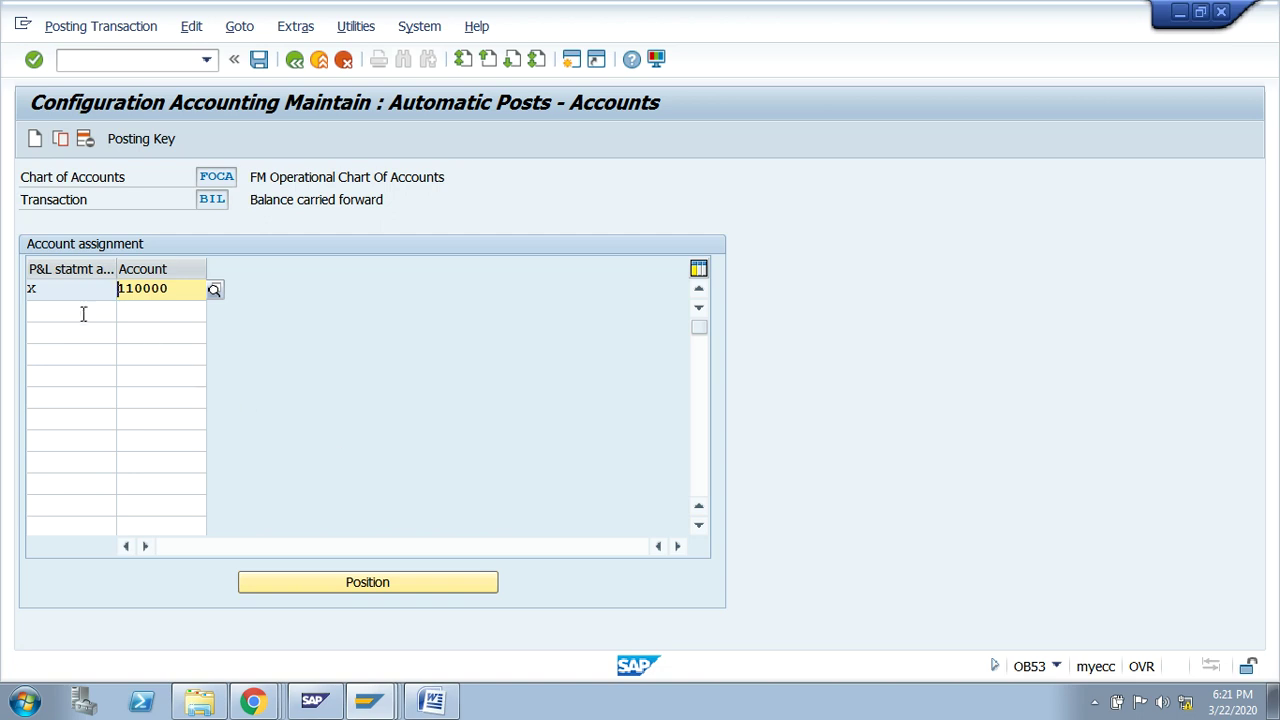
- Examine the P&L statement account type and account assigned to FOCA's Balance carried forward transaction, and return to the IMG
left_click(42, 290)
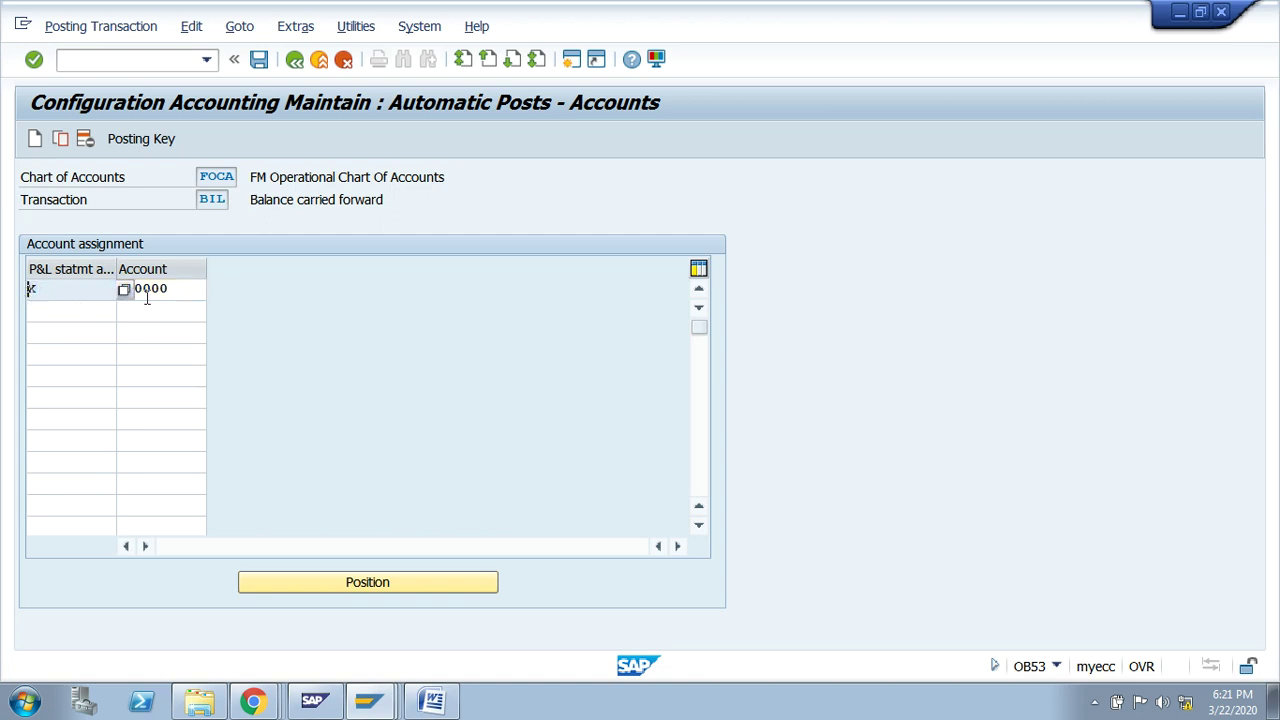
left_click(173, 289)
left_click_drag(173, 289, 119, 288)
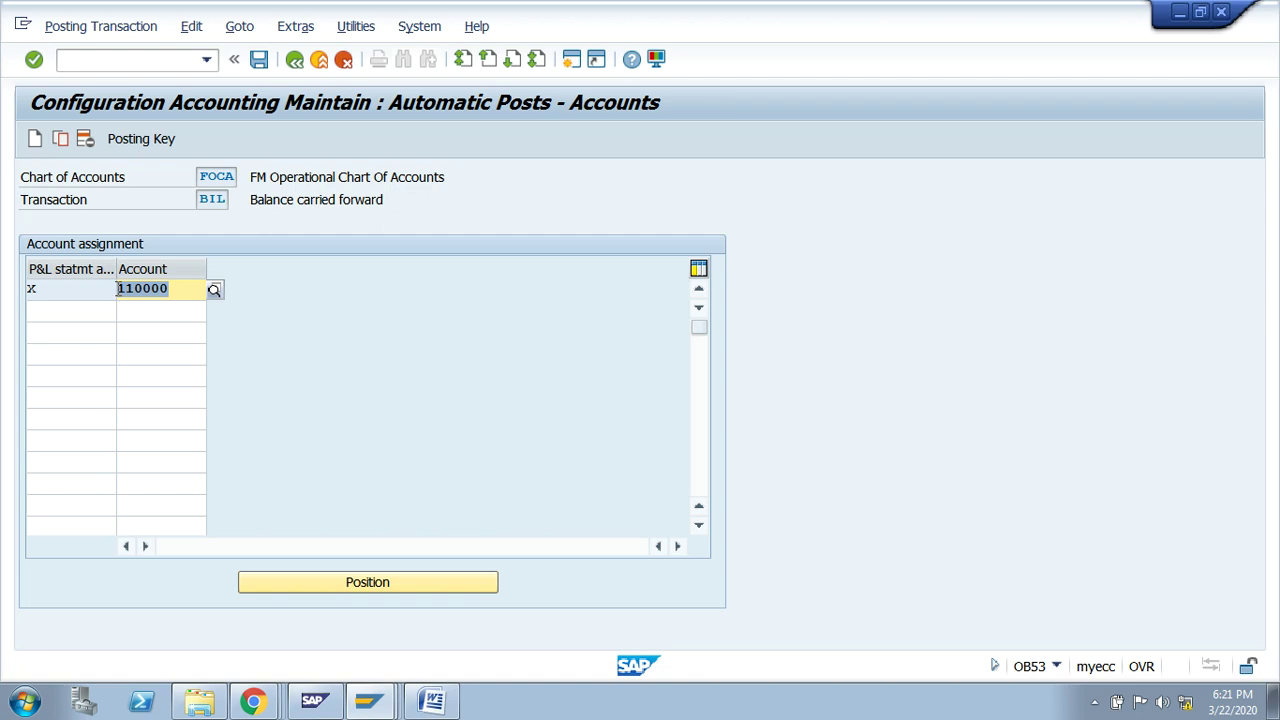
left_click(119, 288)
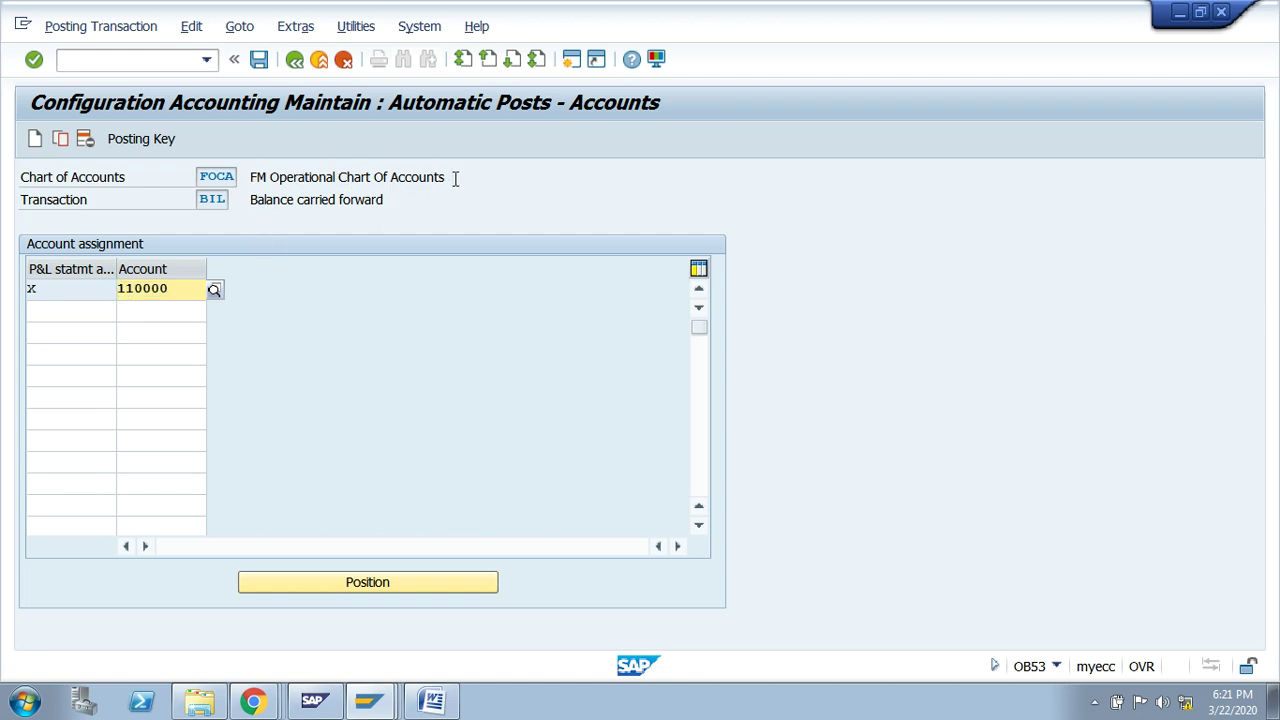
left_click_drag(251, 200, 388, 202)
left_click(388, 202)
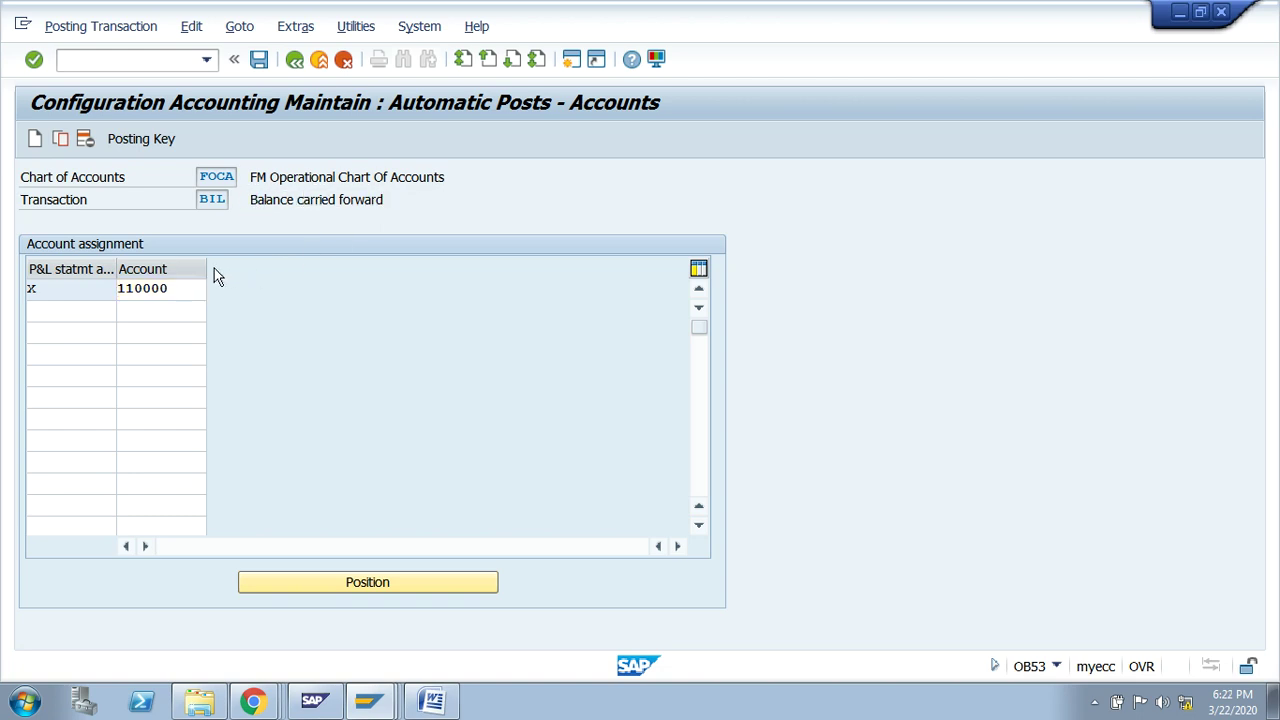
left_click(191, 288)
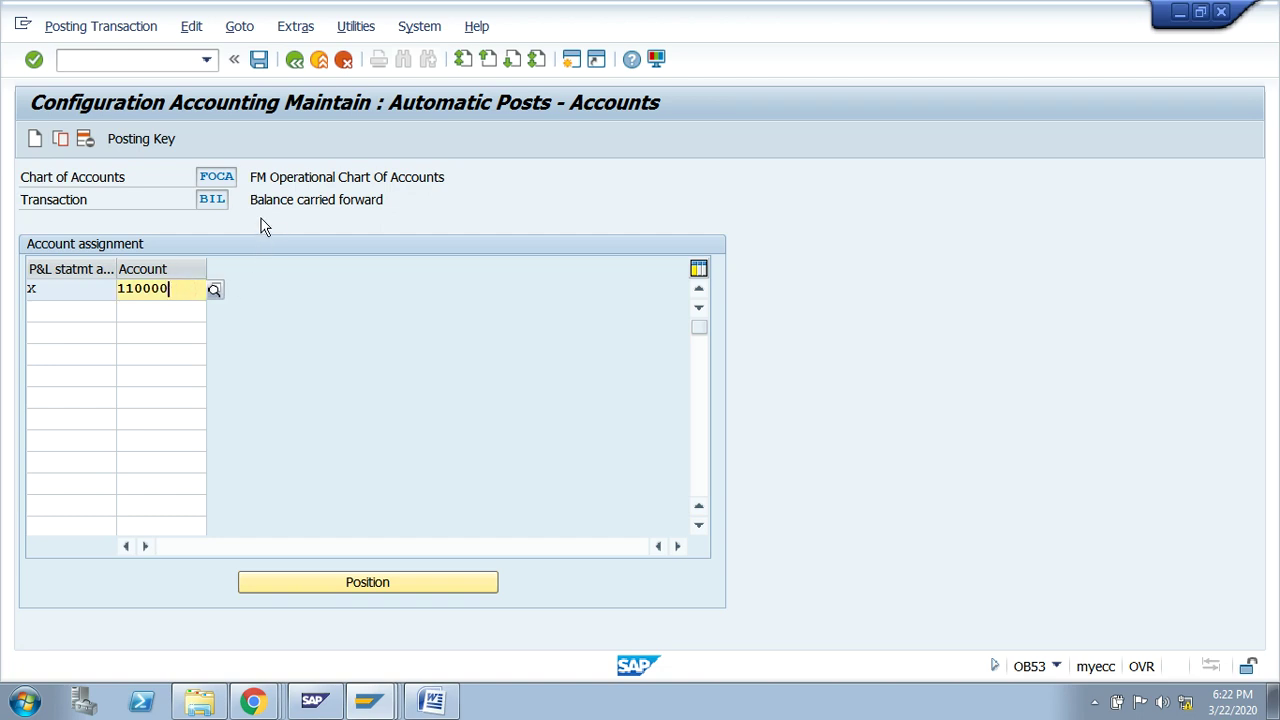
left_click_drag(252, 199, 392, 199)
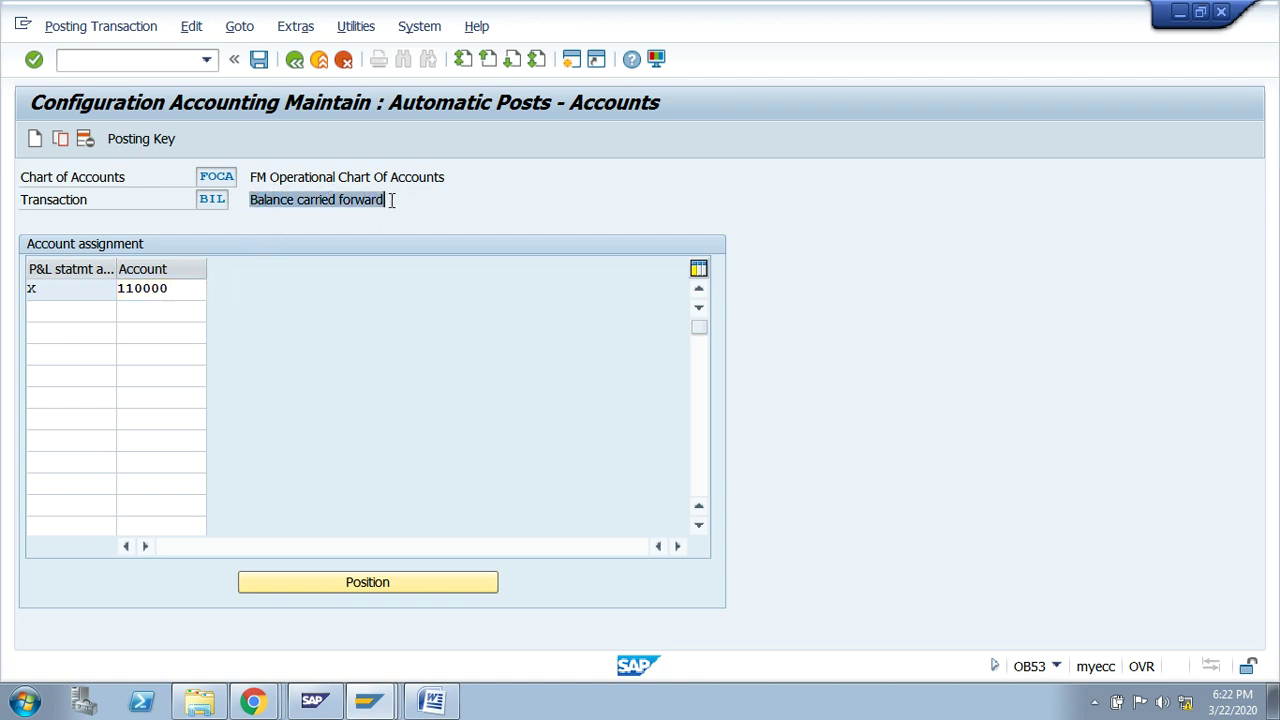
left_click(392, 199)
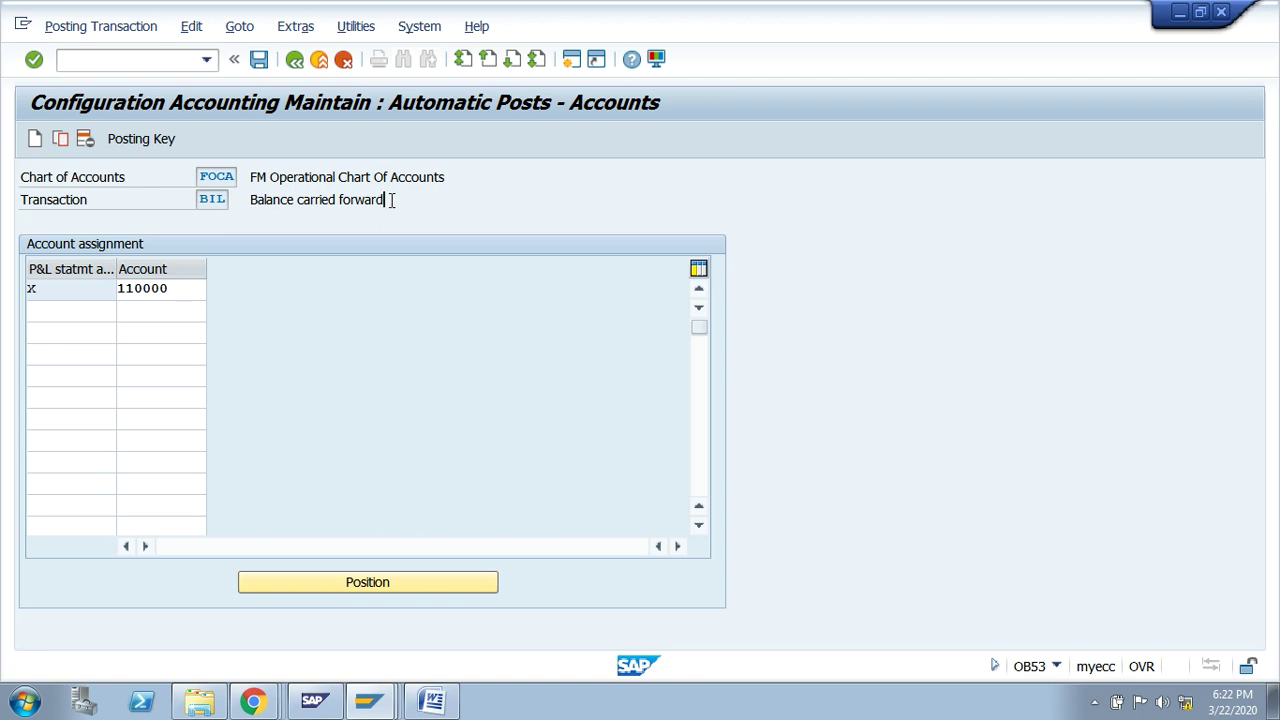
left_click(295, 62)
left_click(295, 62)
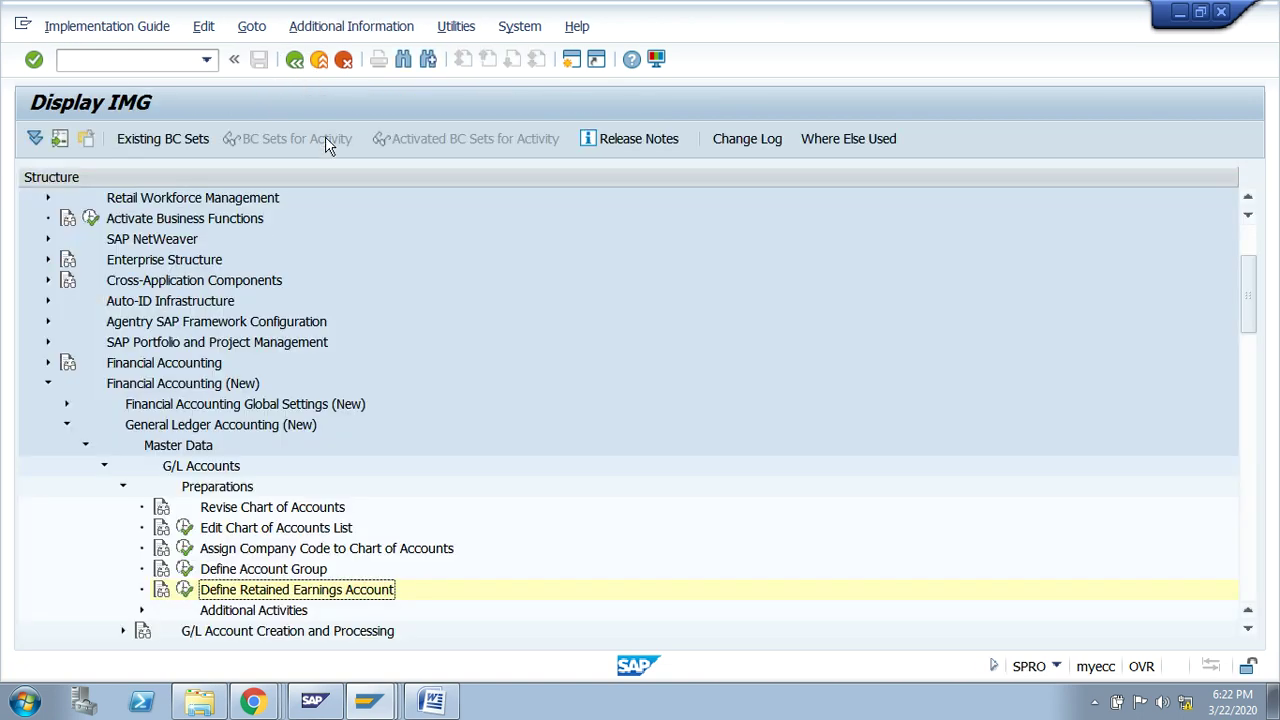
- Execute the Define Retained Earnings Account activity again for chart of accounts FGCA
left_click(185, 591)
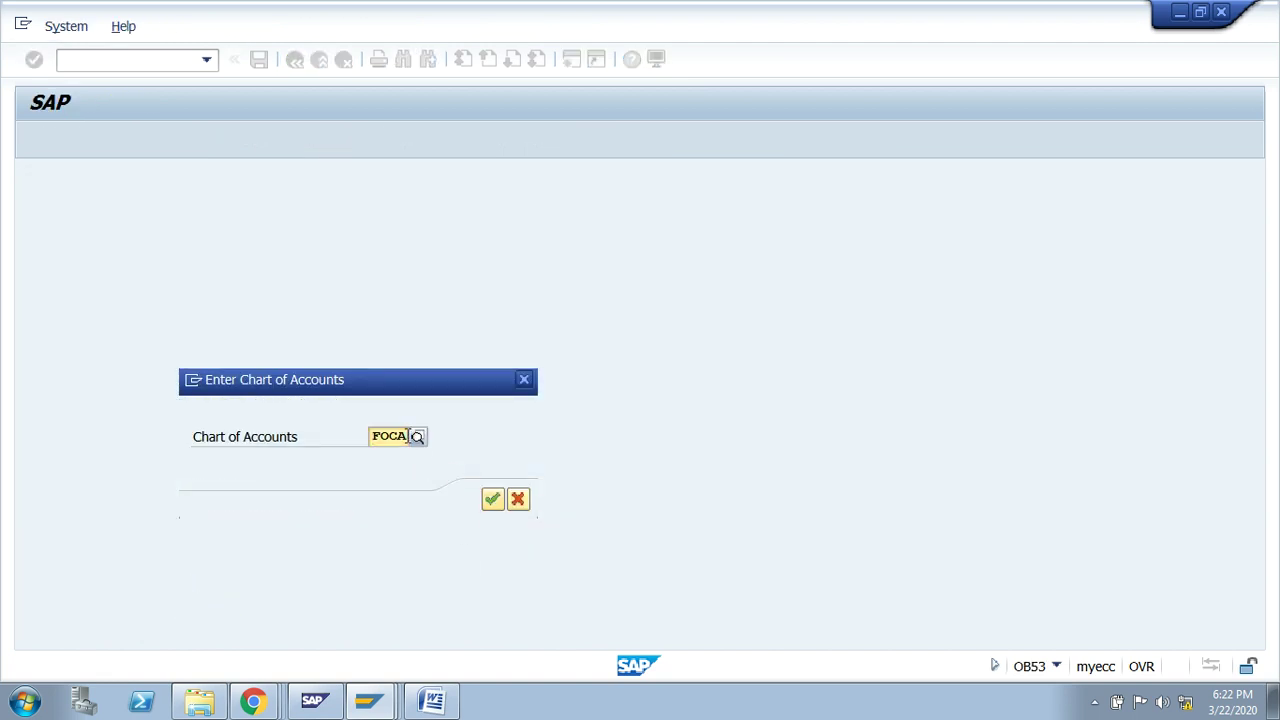
key("BackSpace")
key("BackSpace")
key("BackSpace")
key("BackSpace")
type("F")
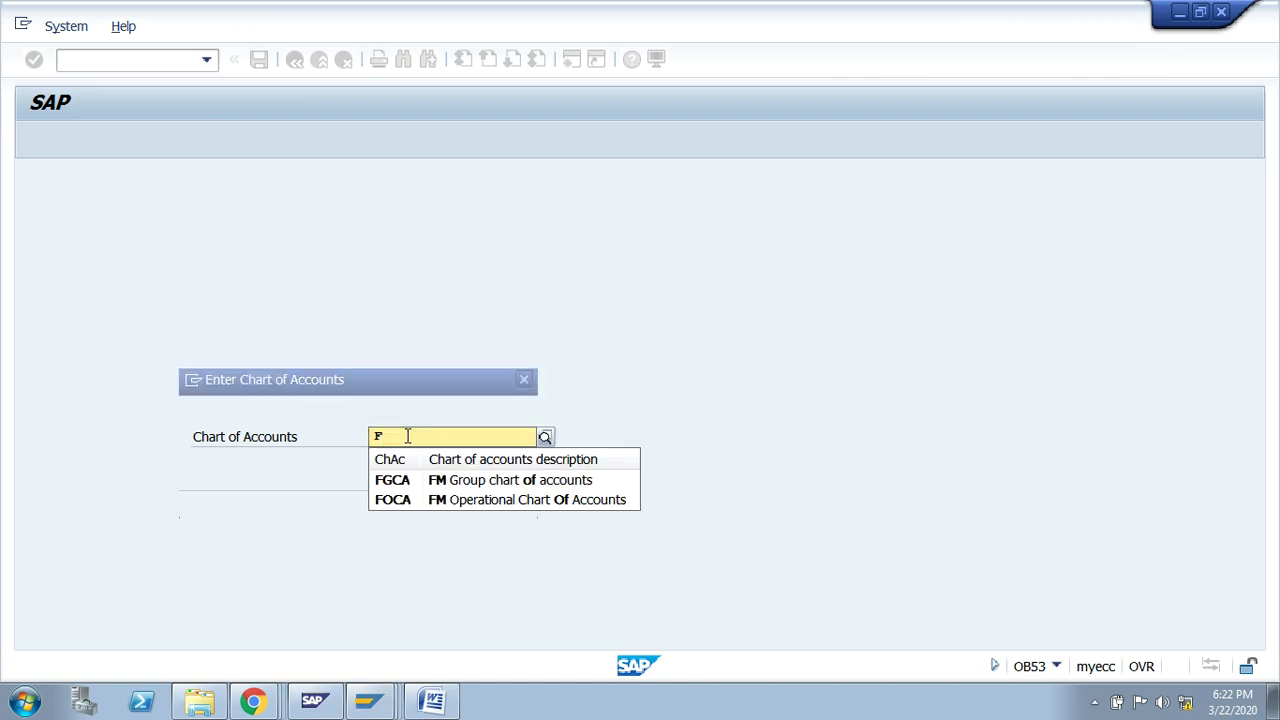
type("GCA")
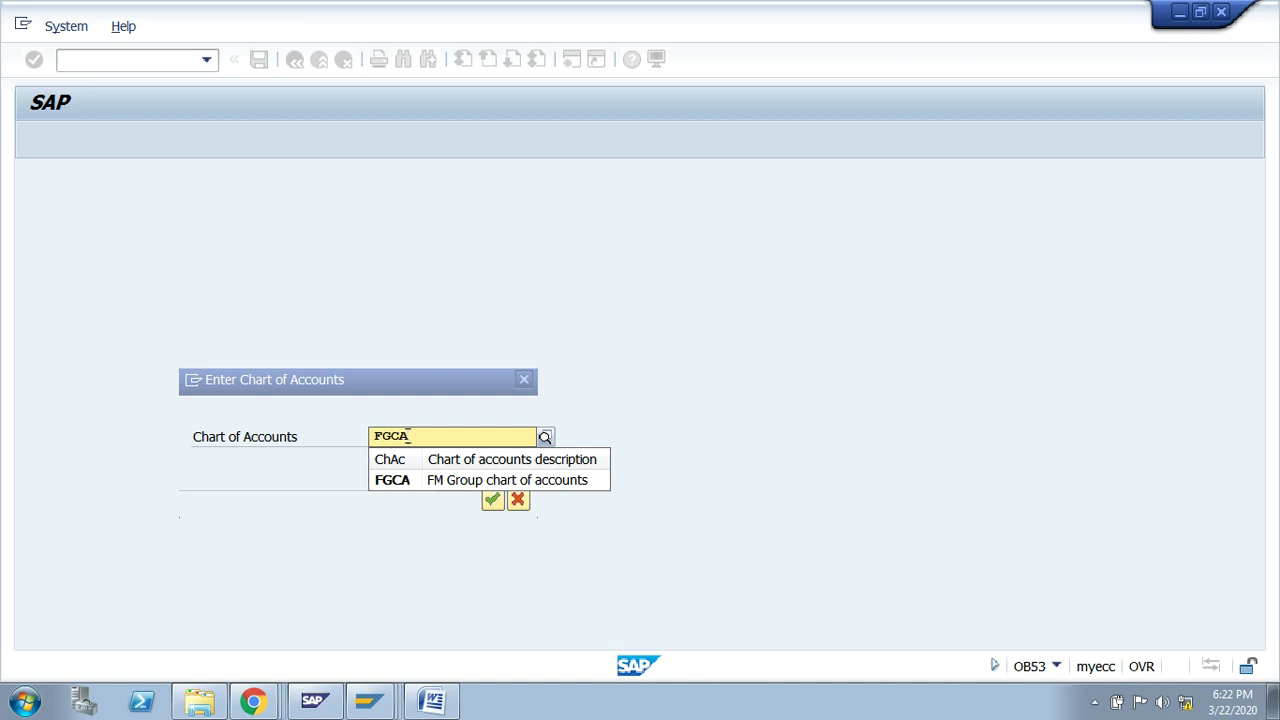
left_click(392, 482)
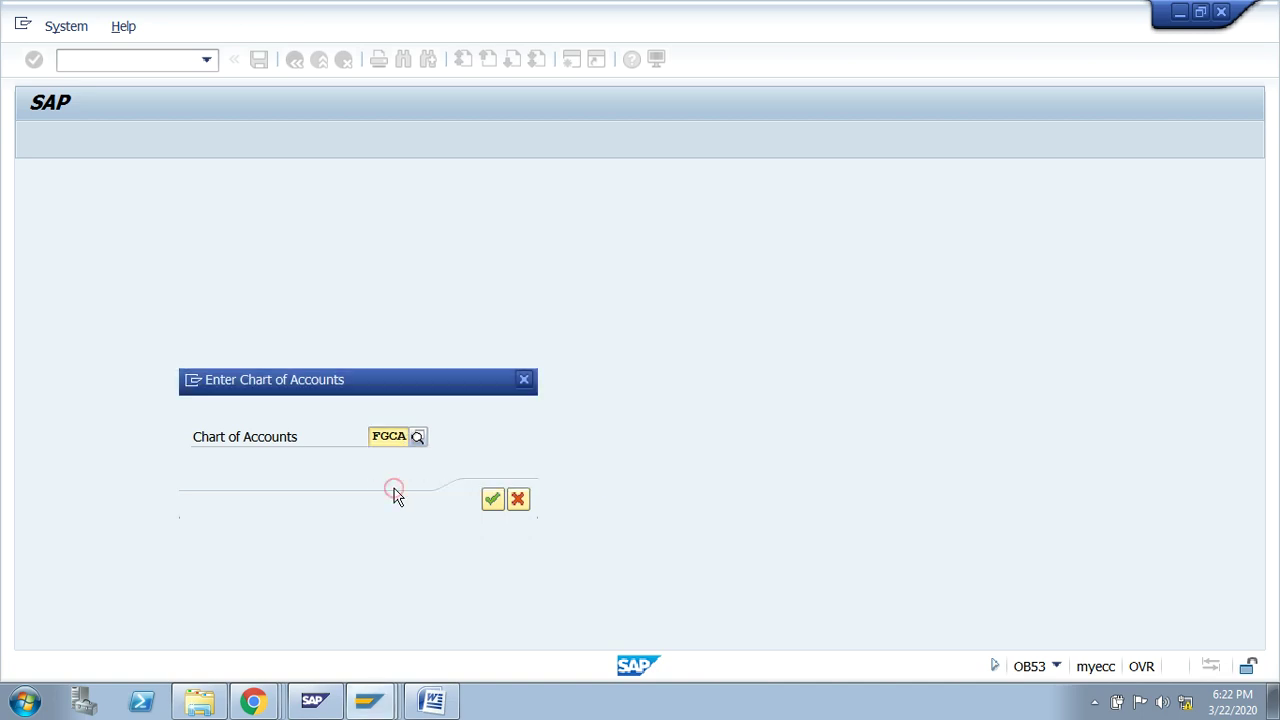
left_click(492, 500)
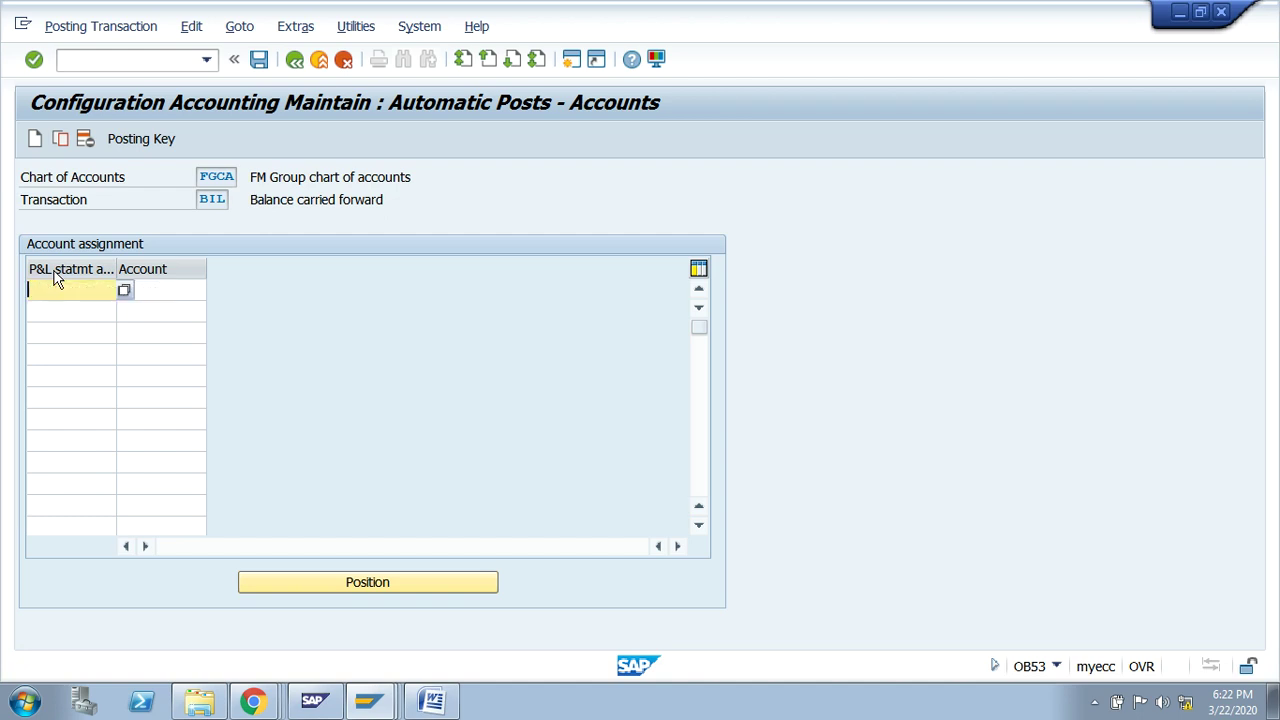
- Assign account 110000 to P&L statement account type X for FGCA and accept the entry
type("x")
key("Tab")
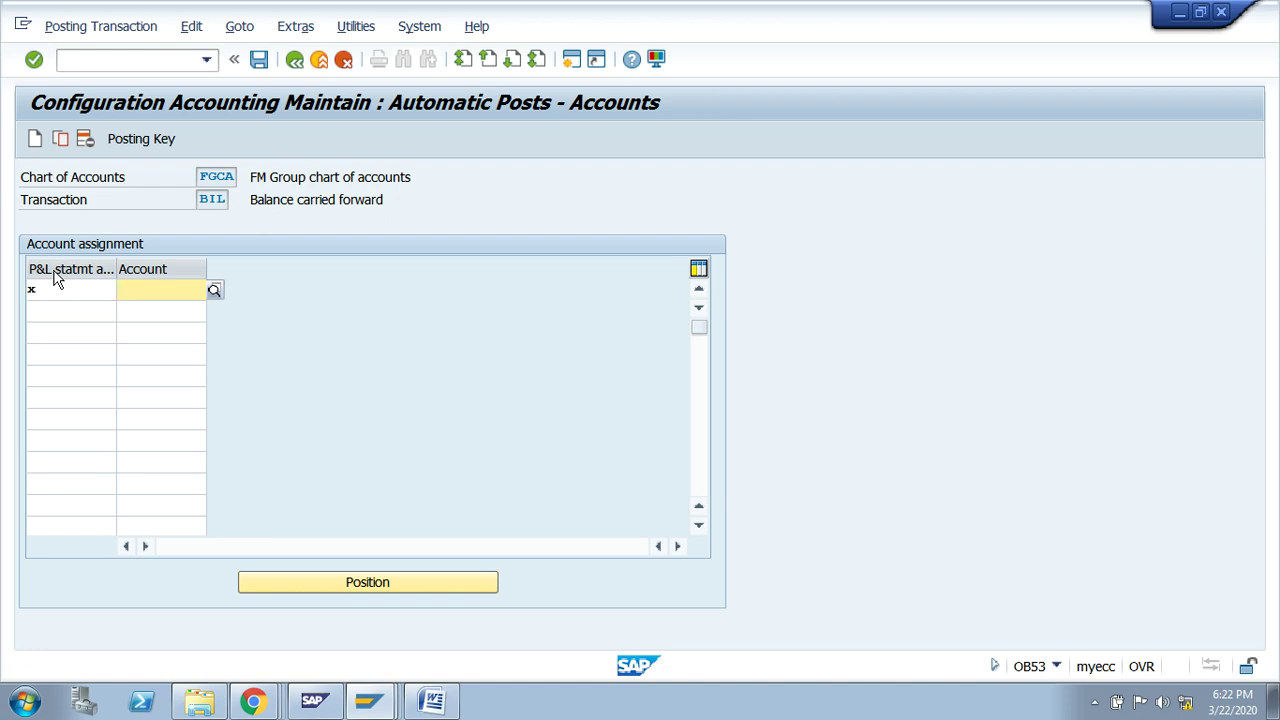
type("1")
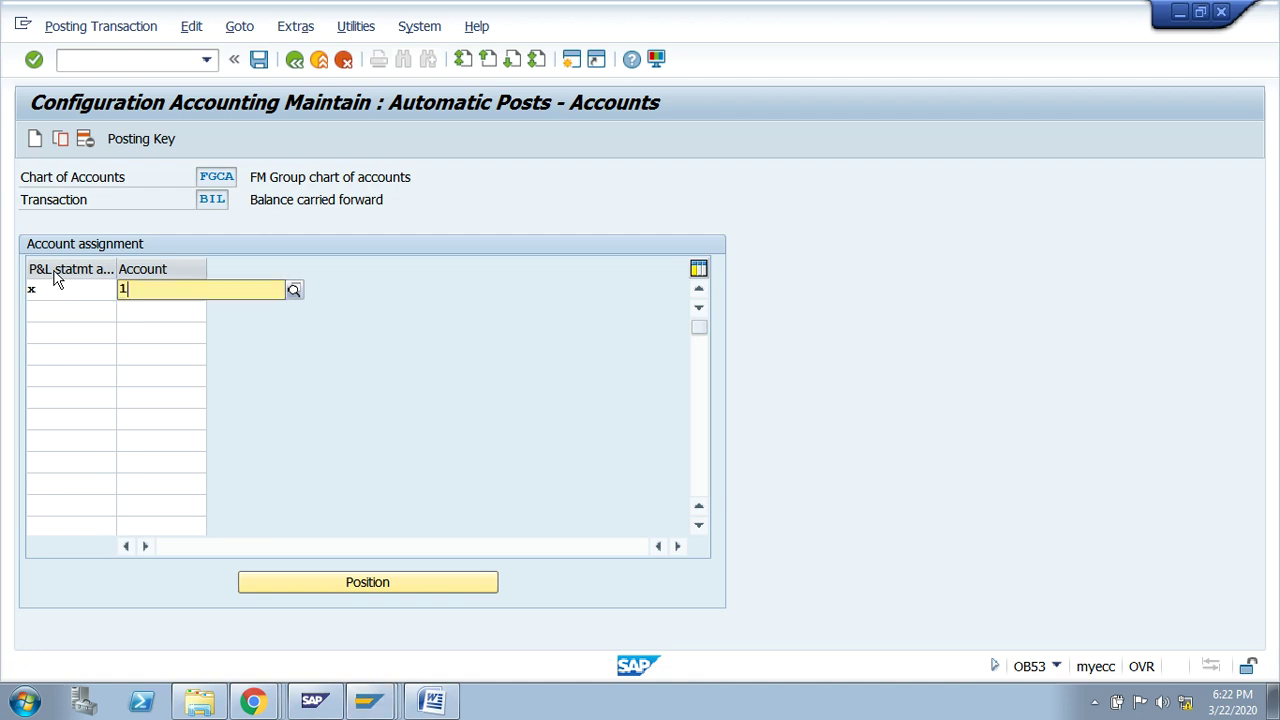
type("1000")
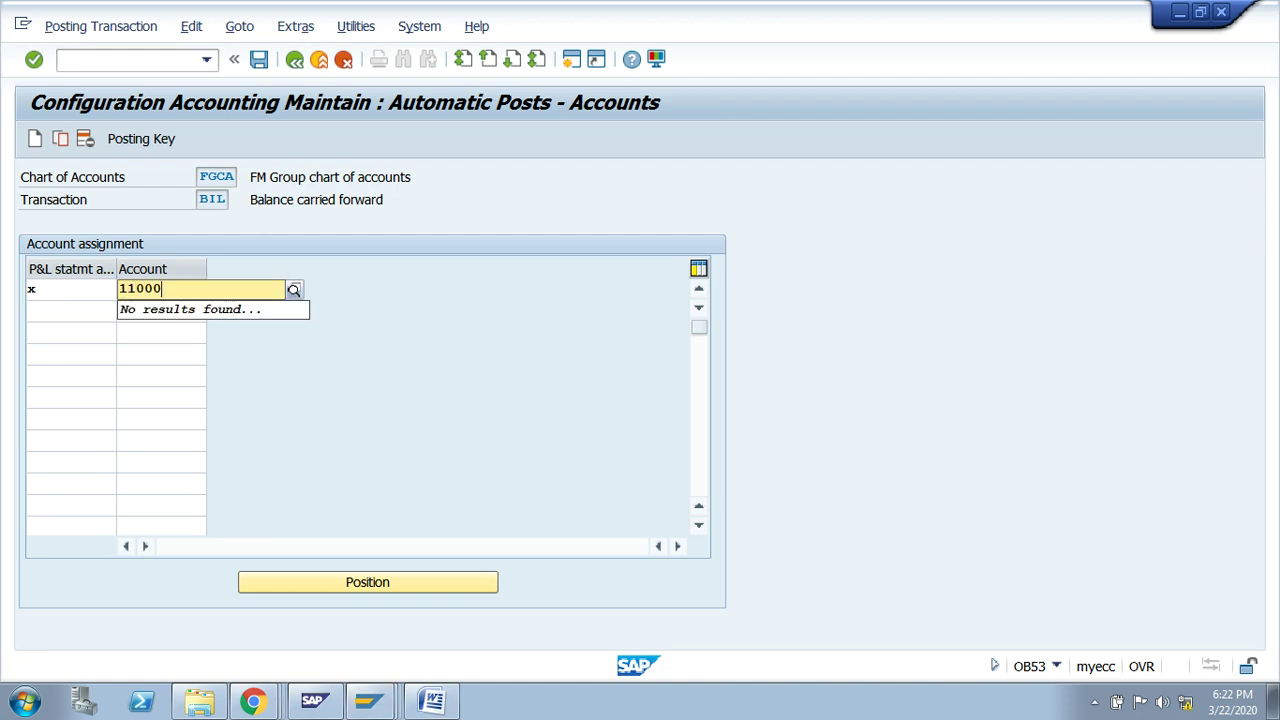
type("0")
key("Return")
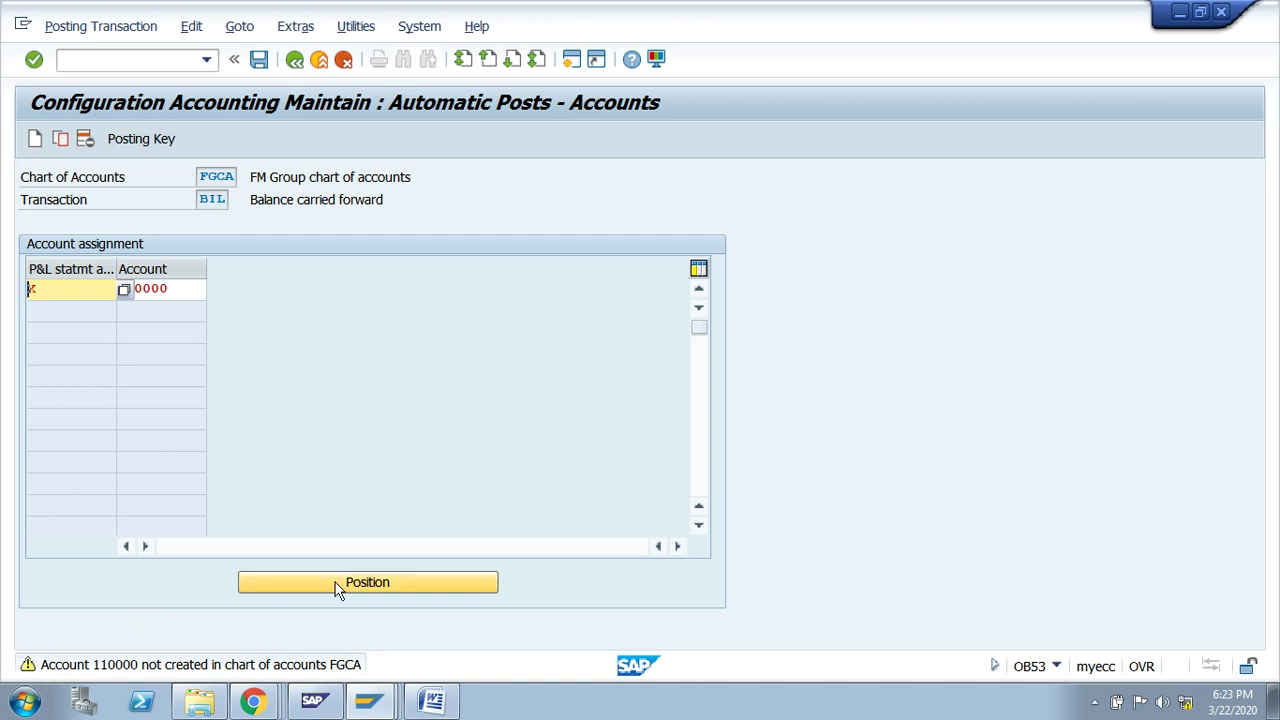
key("Return")
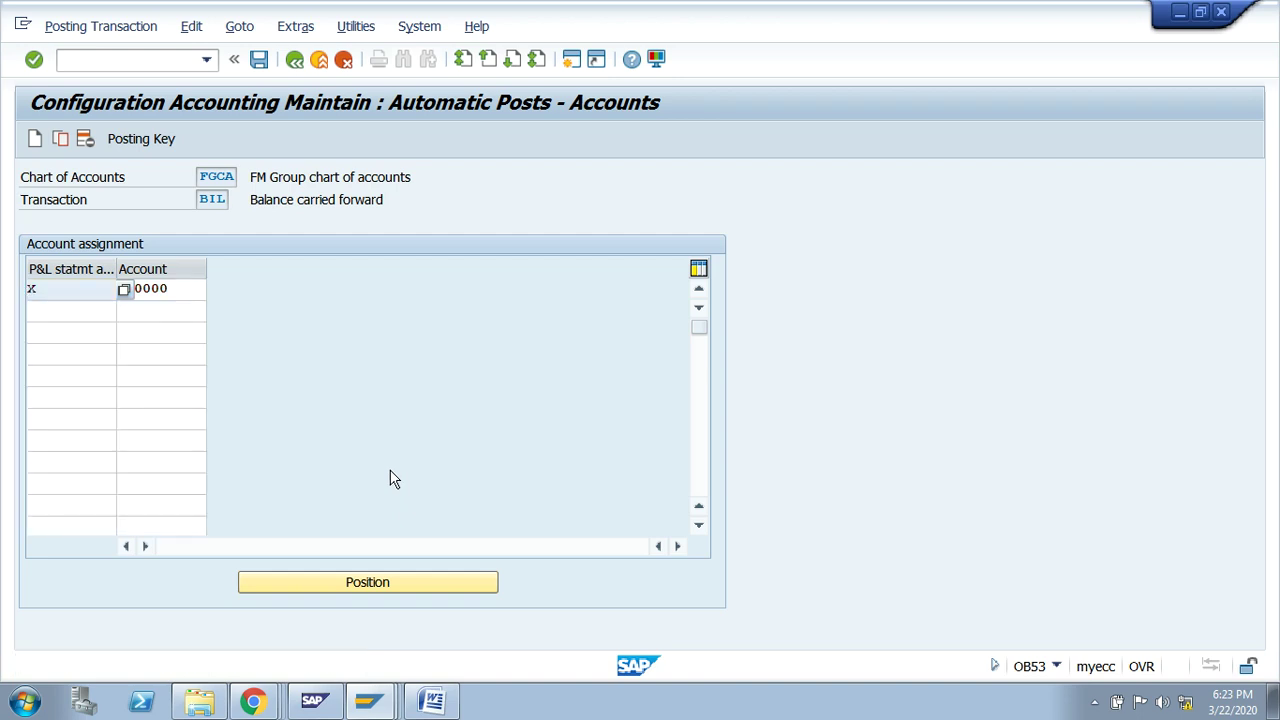
- Save the FGCA retained earnings assignment in customizing request Y01K900055 and return to the IMG
left_click(259, 60)
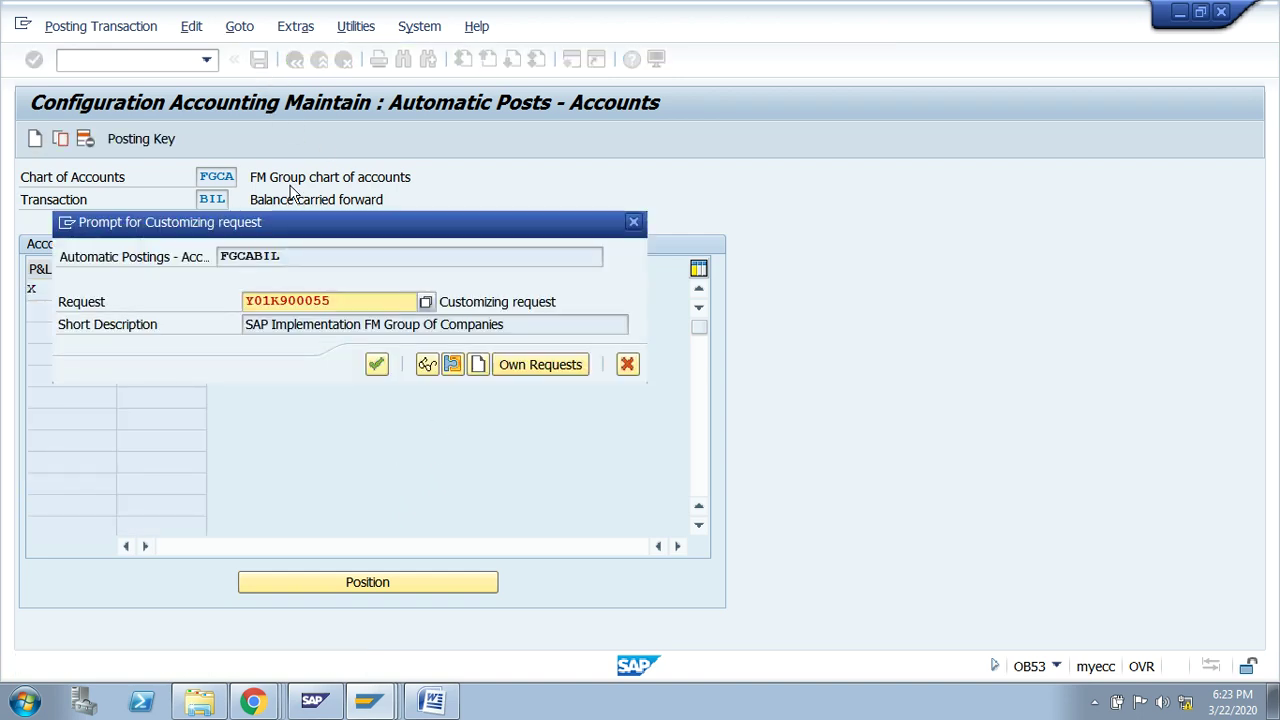
left_click(376, 364)
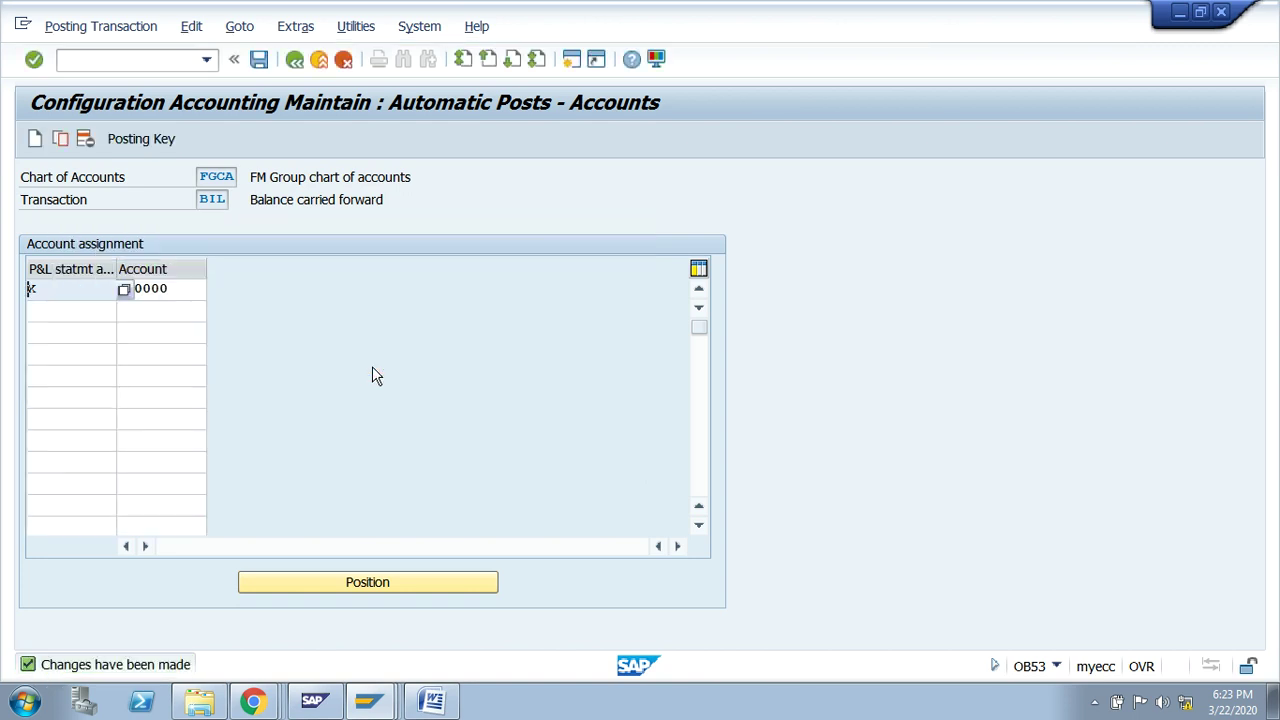
left_click(259, 60)
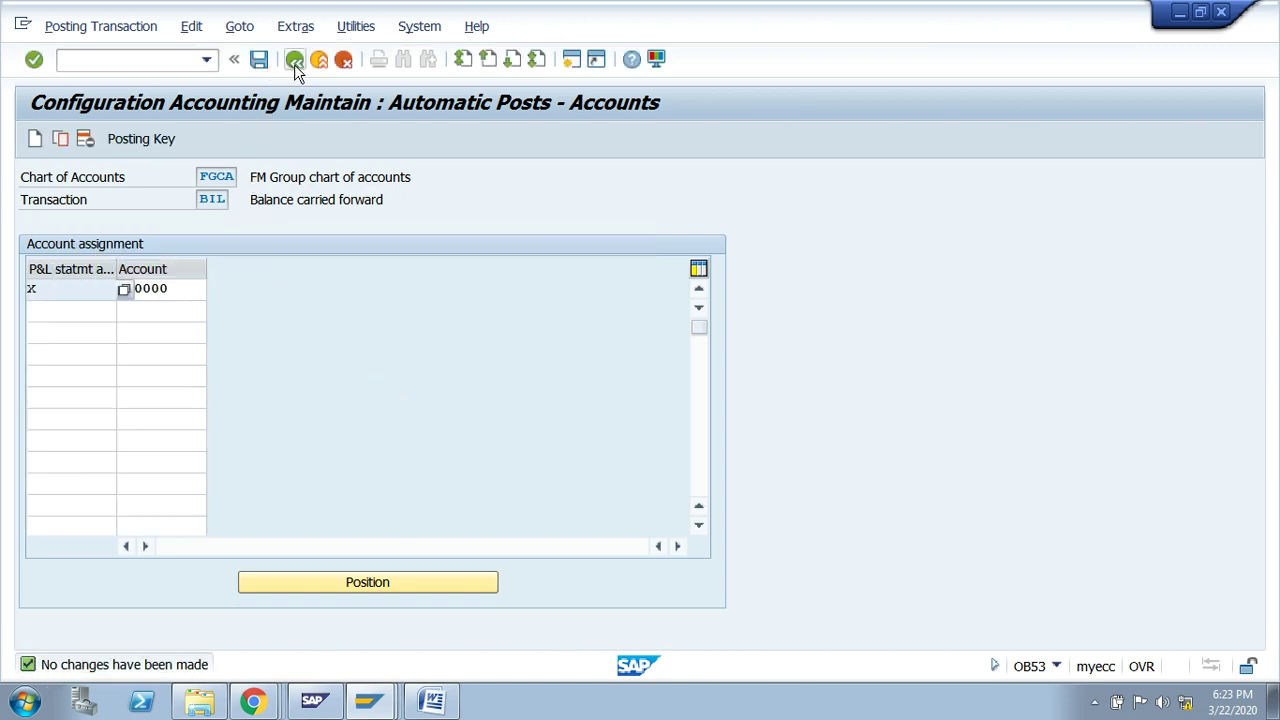
left_click(295, 61)
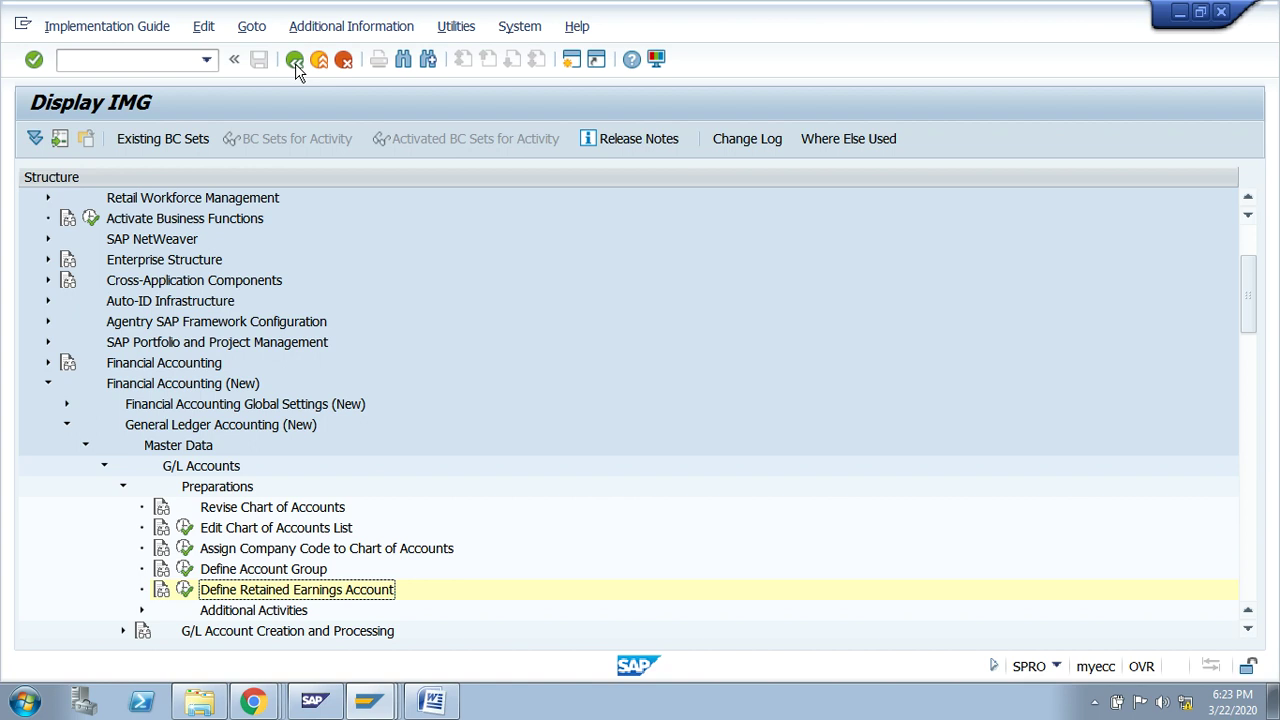
- Switch to the Word document and highlight the "Define Retained Earnings Account for Group Chart of Accounts- OB53" line in yellow
left_click(432, 700)
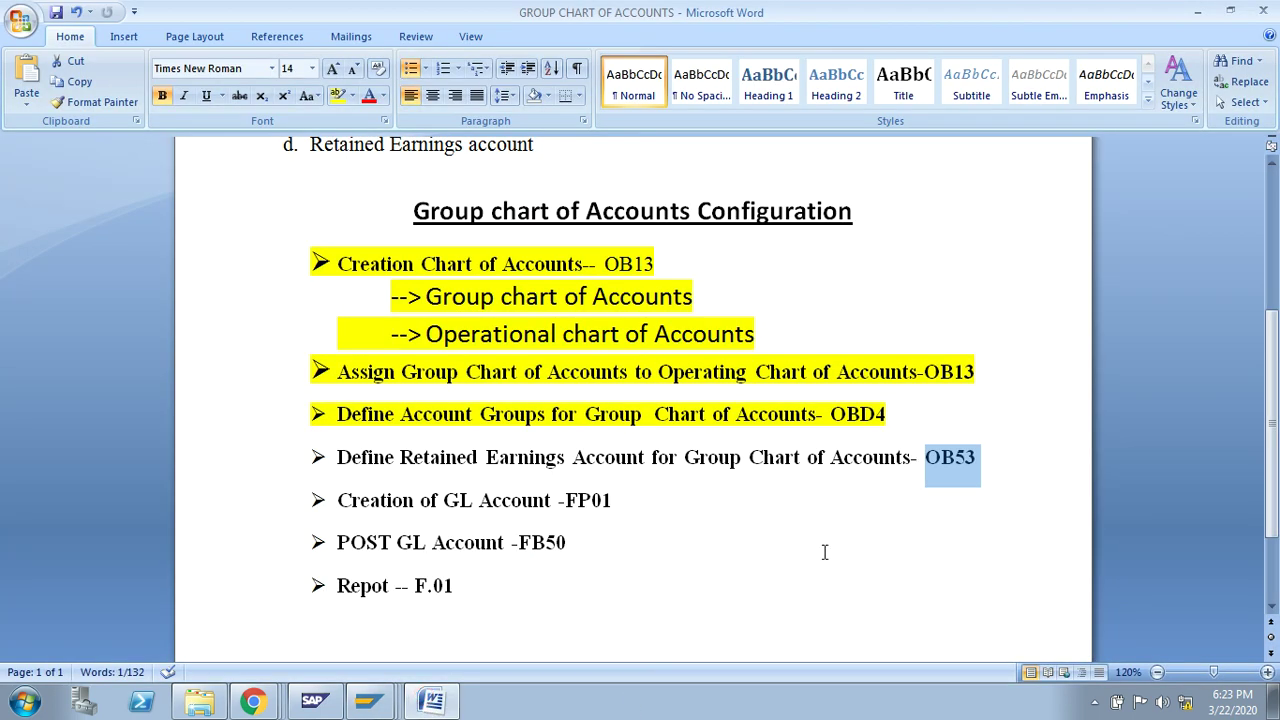
left_click(907, 536)
left_click_drag(991, 458, 343, 455)
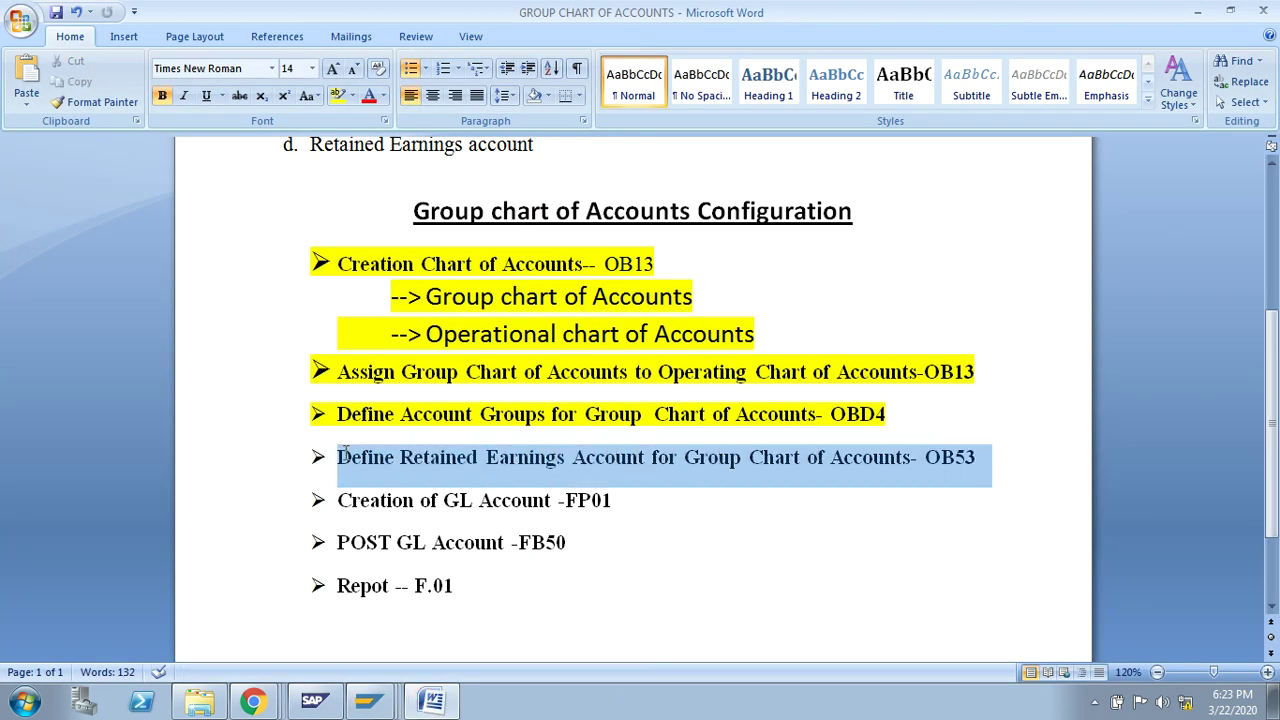
left_click(339, 97)
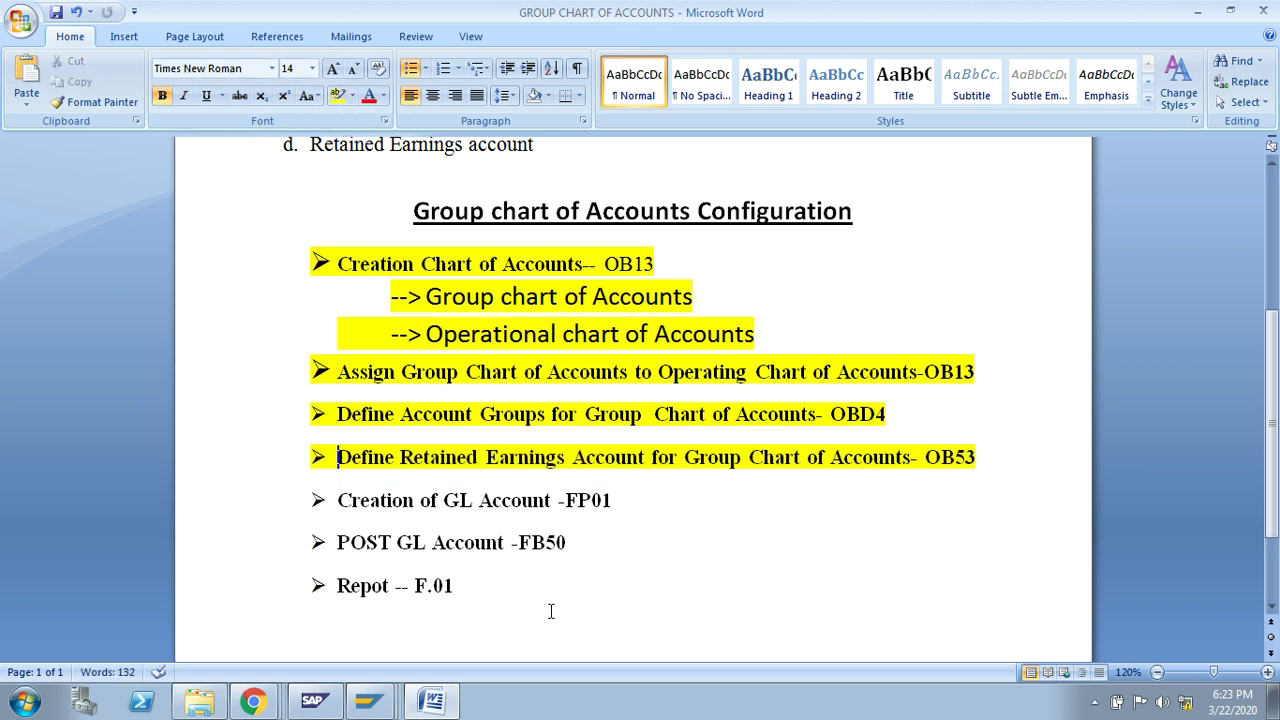
- Add the lines "CAPITAL--FOCA" and "CAPITAL --FGCA" without bullets below the "Creation of GL Account -FP01" item
left_click_drag(634, 495, 363, 487)
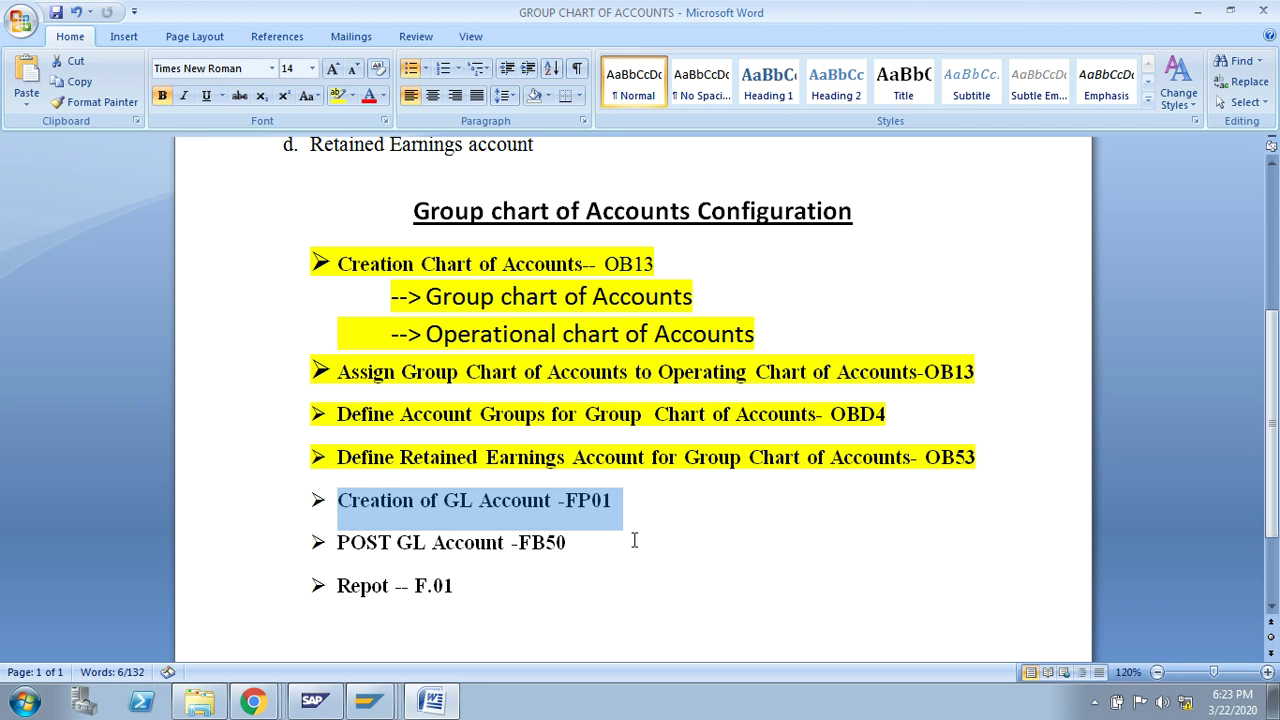
left_click(640, 505)
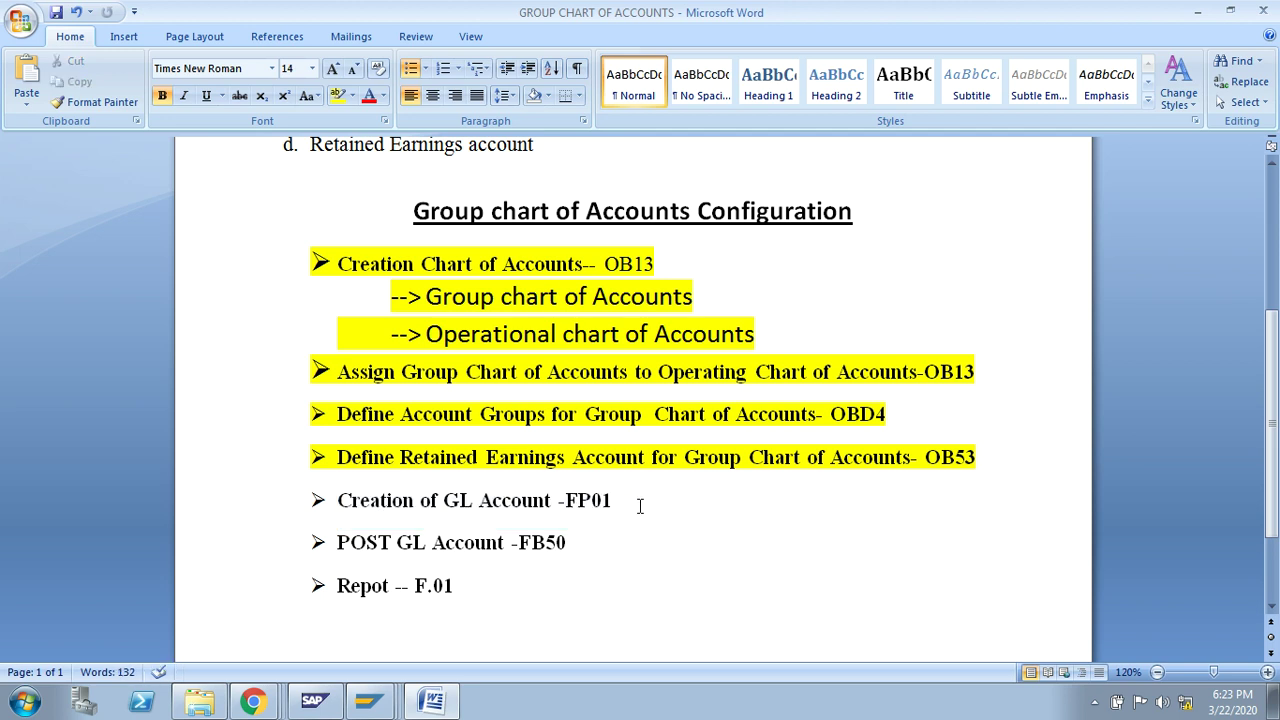
key("Return")
key("Return")
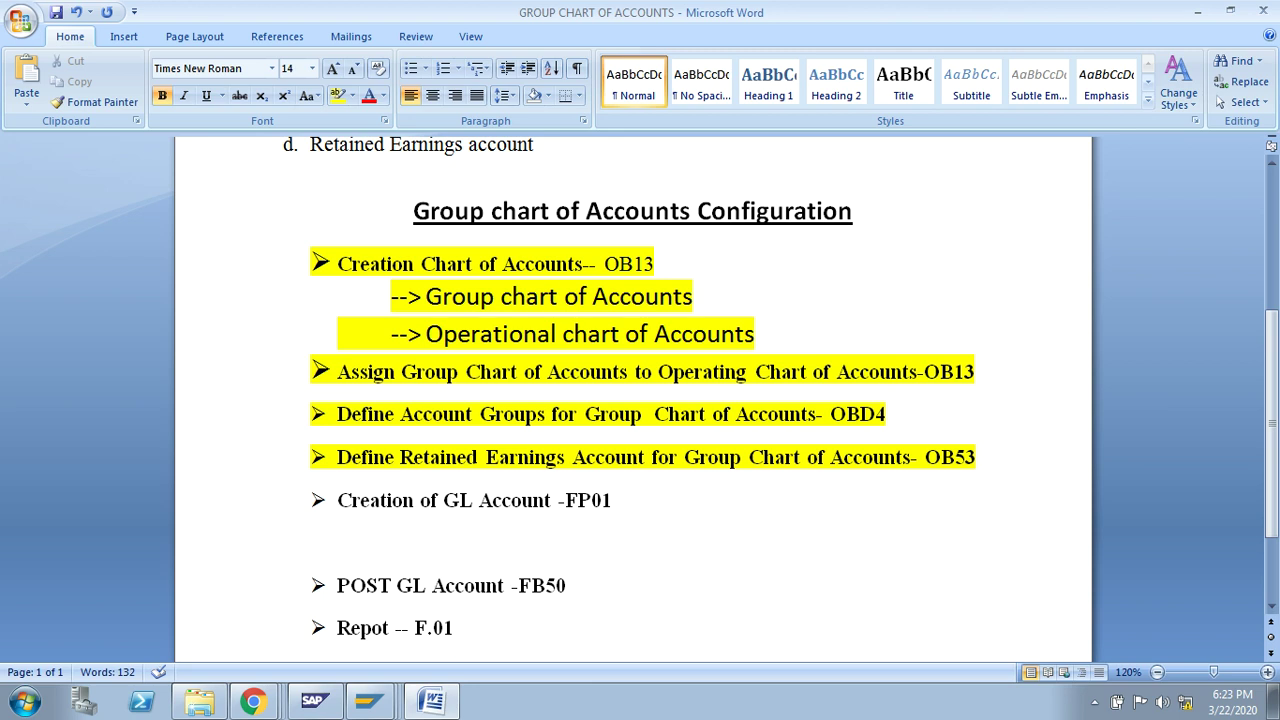
type("CAPITAL--FOCA")
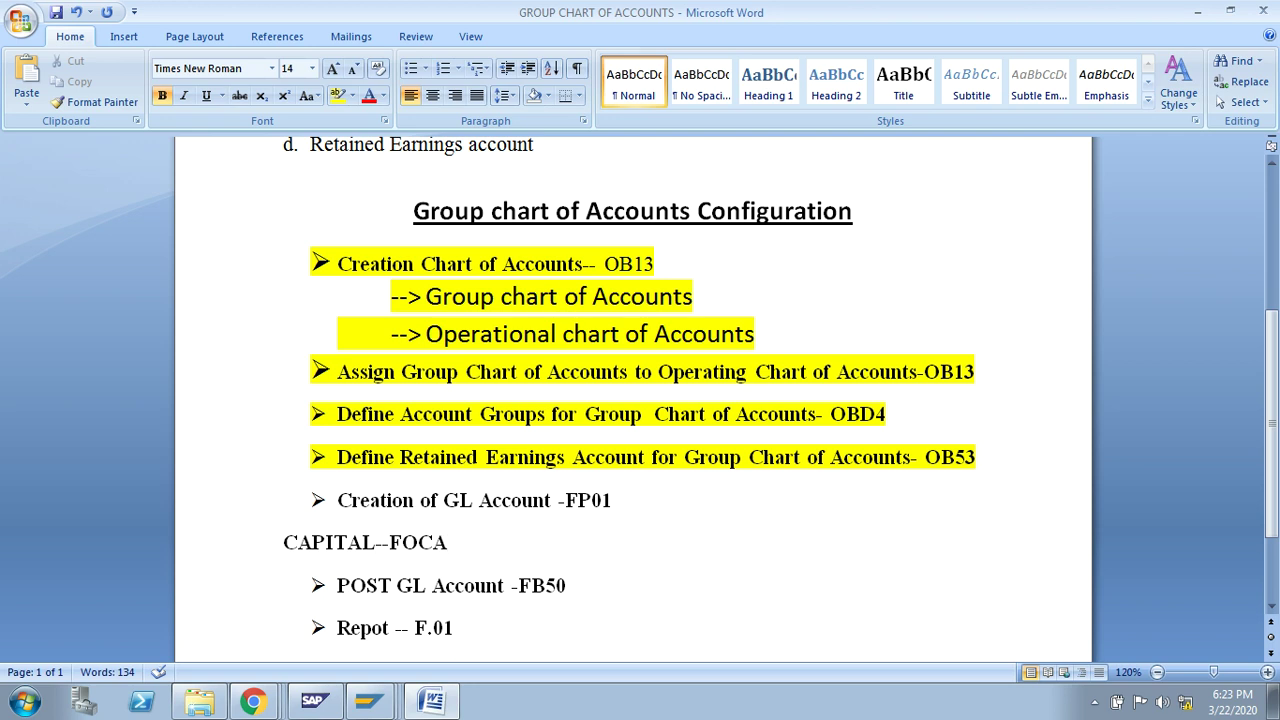
key("Return")
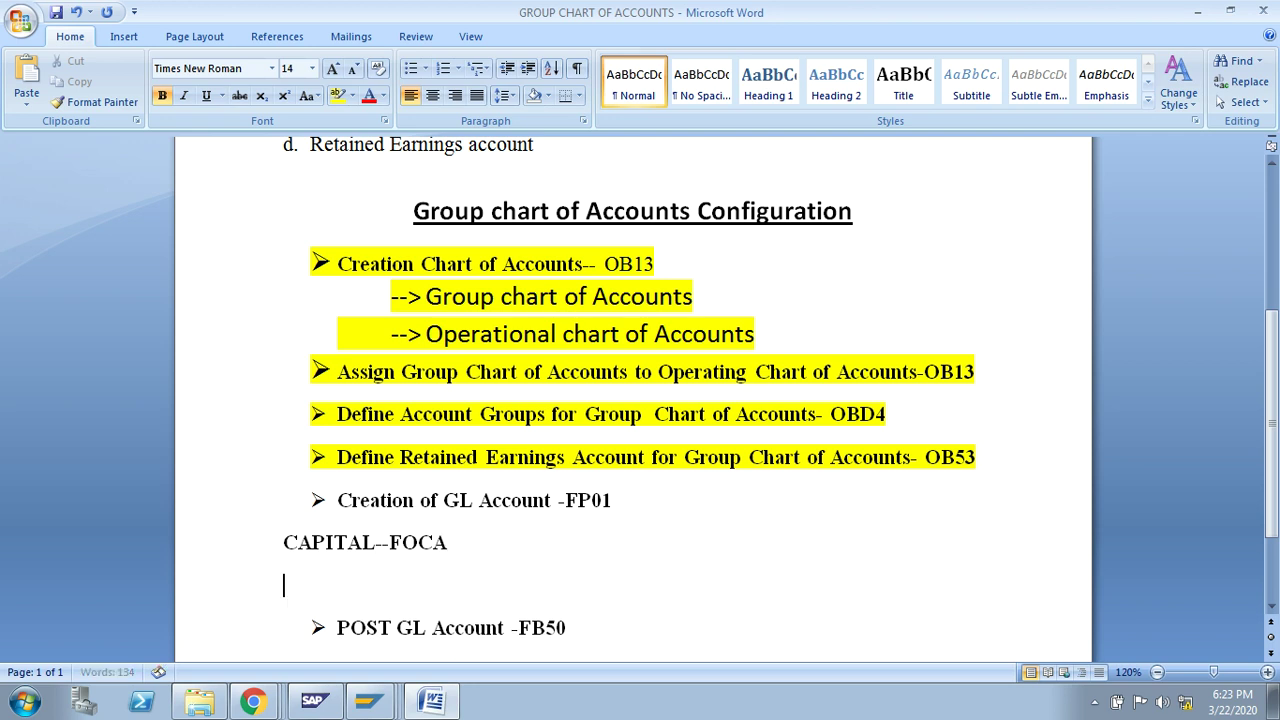
type("CAPITAL ")
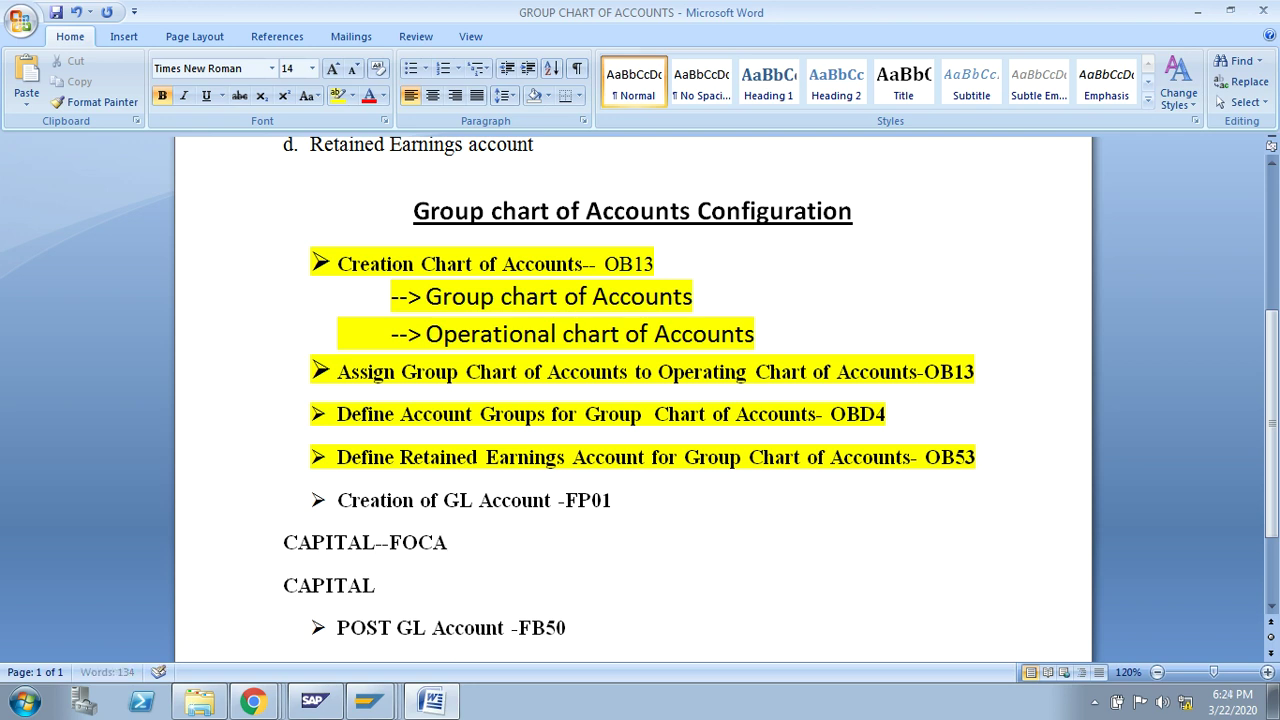
type("--FGCA")
left_click_drag(395, 588, 456, 590)
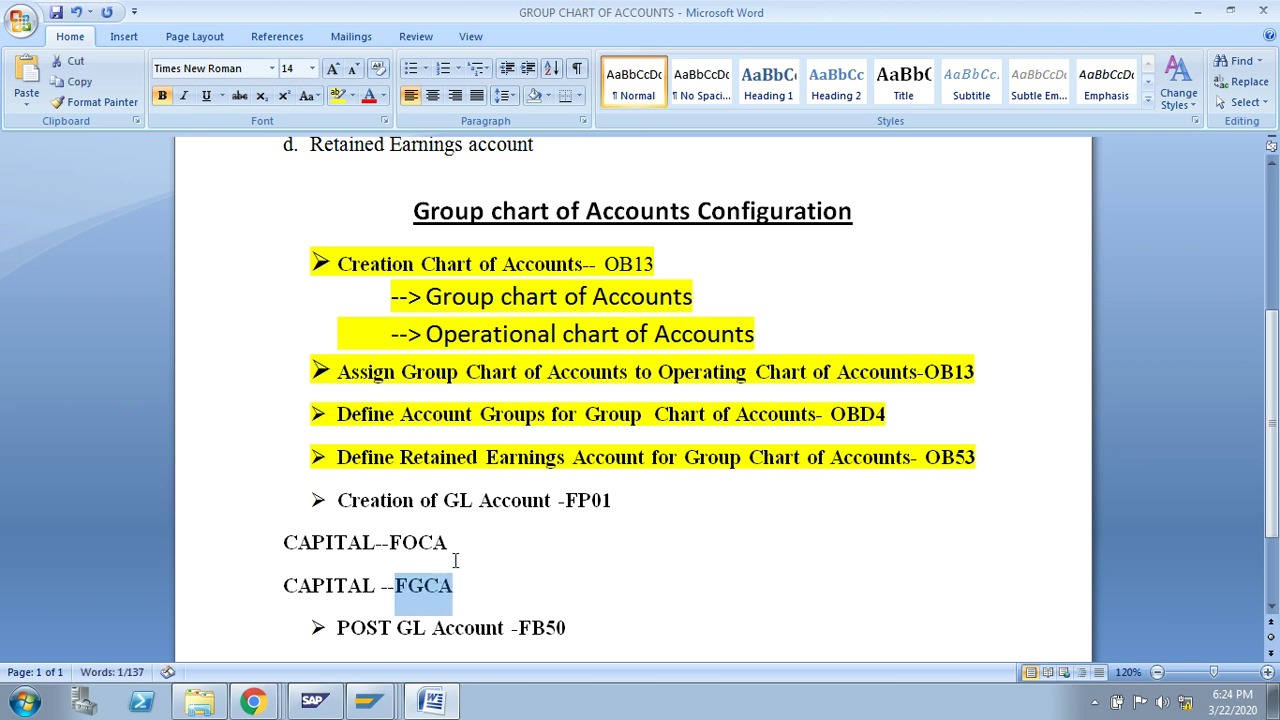
- Switch to SAP and leave the IMG, returning to the SAP Easy Access screen
left_click_drag(448, 545, 393, 546)
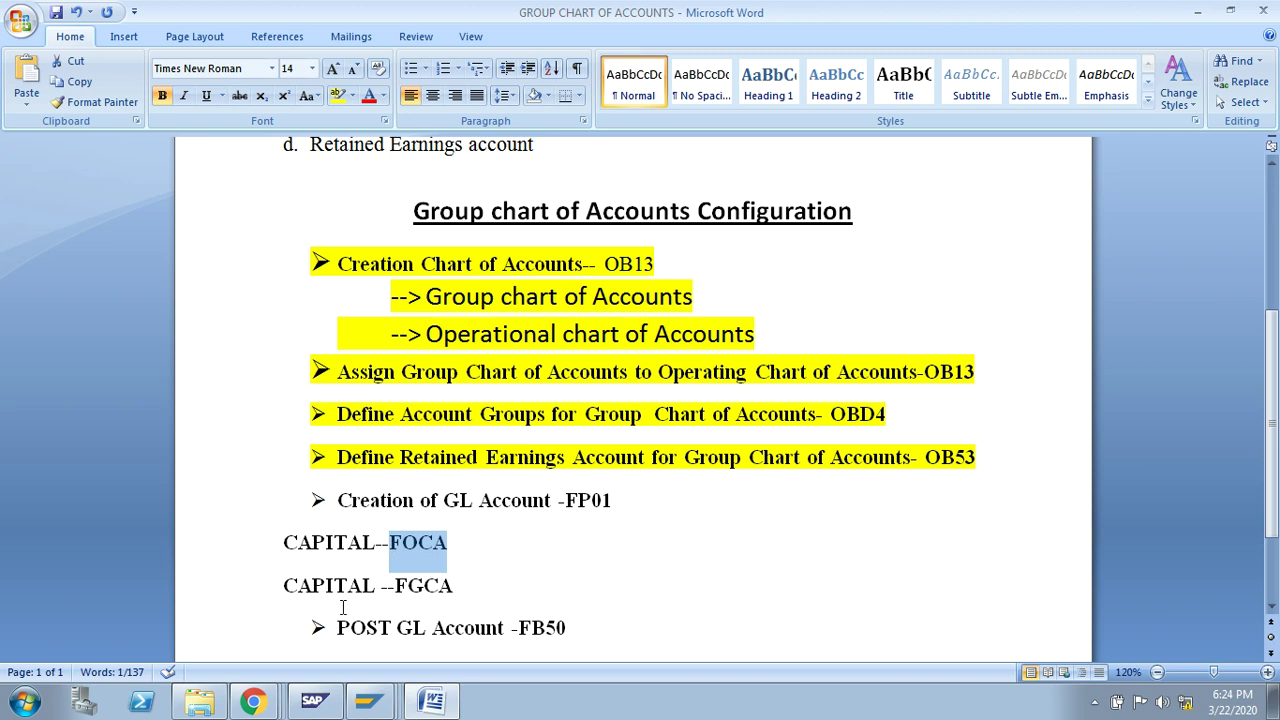
left_click(314, 700)
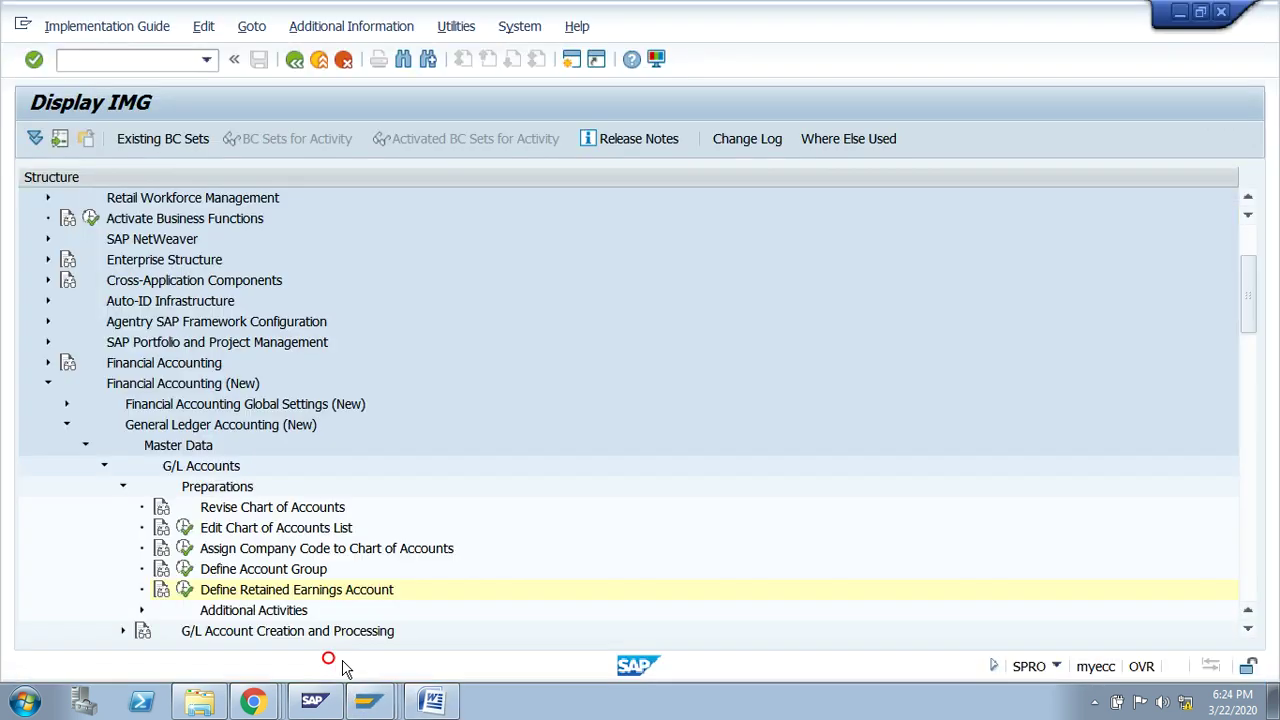
left_click(294, 60)
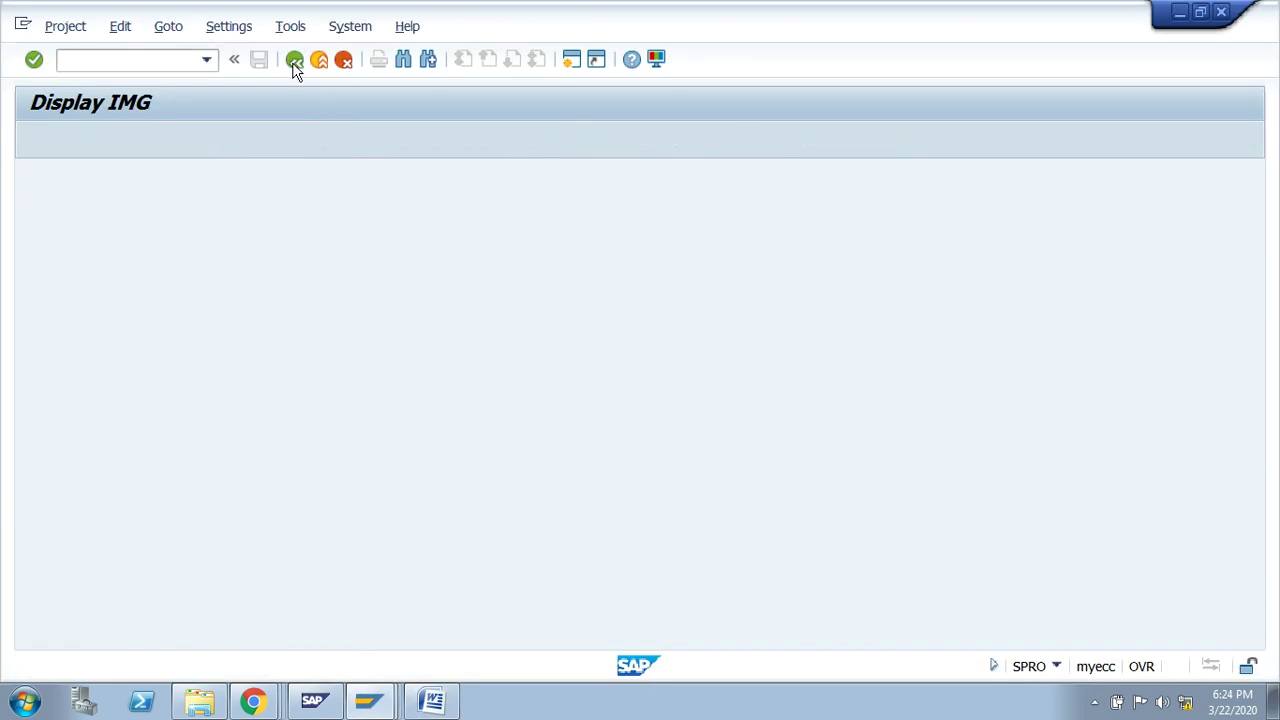
left_click(294, 60)
left_click(294, 62)
key("alt+Tab")
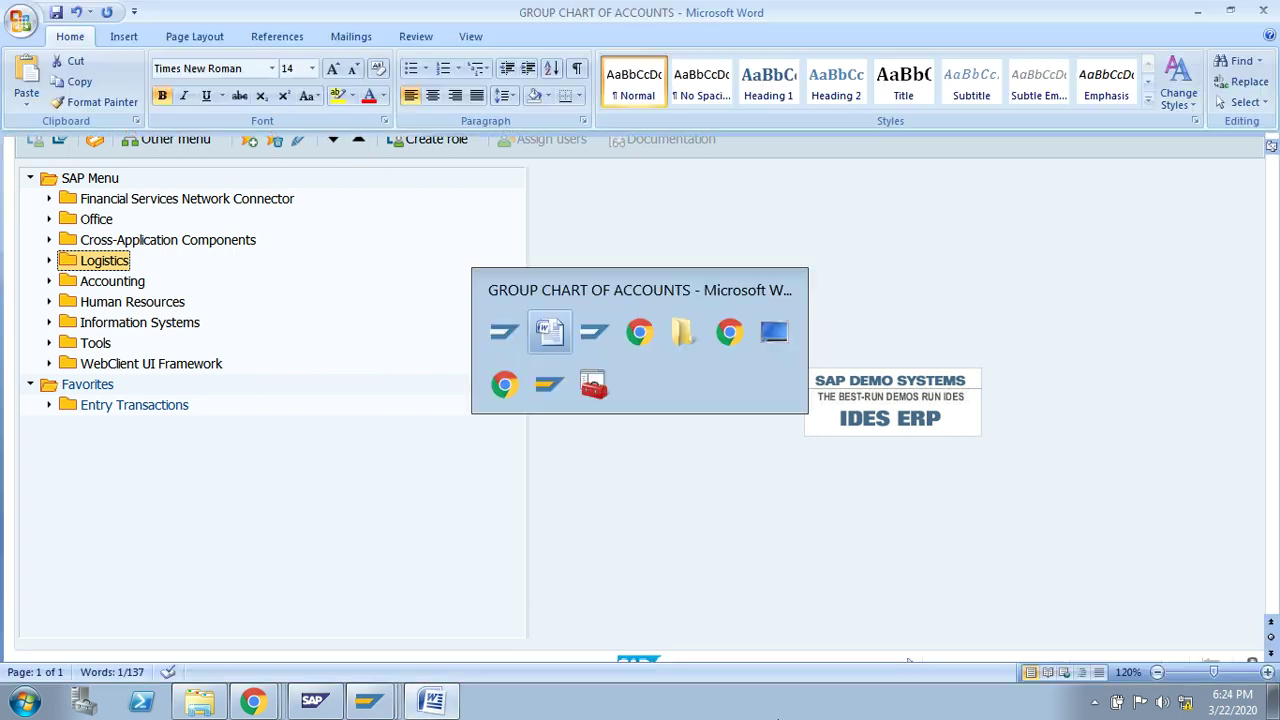
left_click_drag(612, 500, 645, 508)
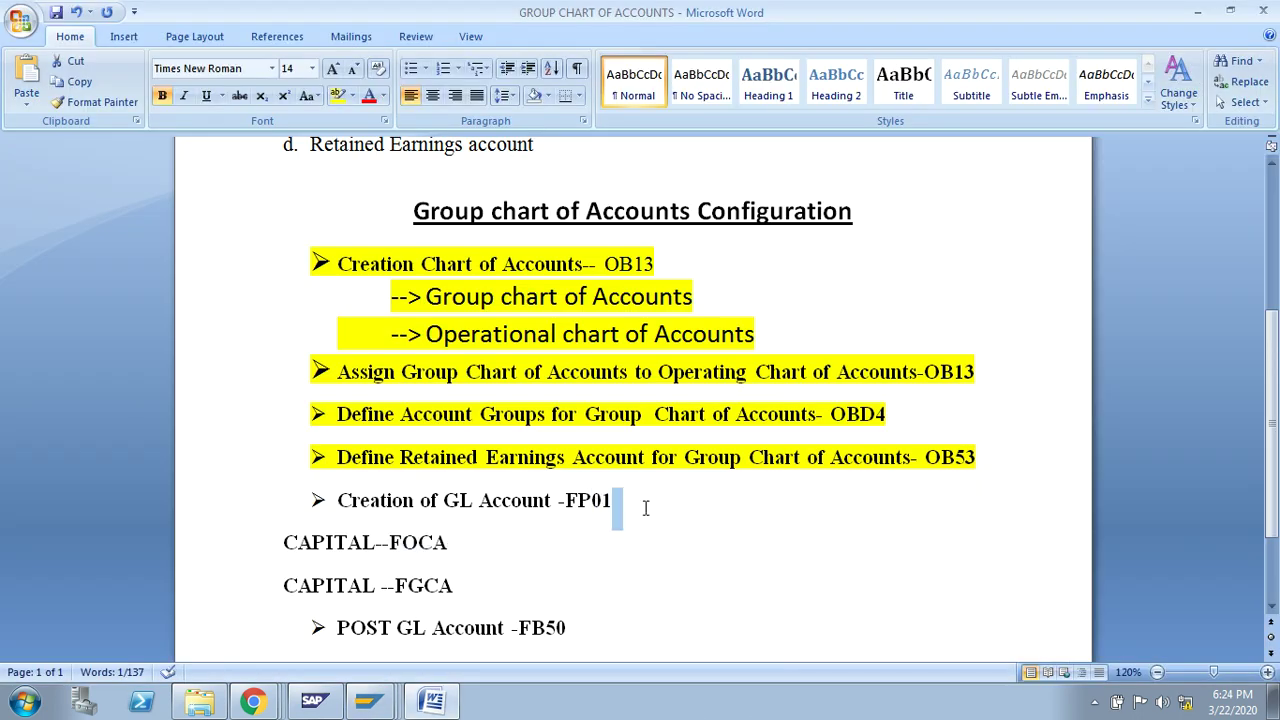
key("alt+Tab")
- Expand Accounting, Financial Accounting and General Ledger in the SAP menu tree
left_click(100, 200)
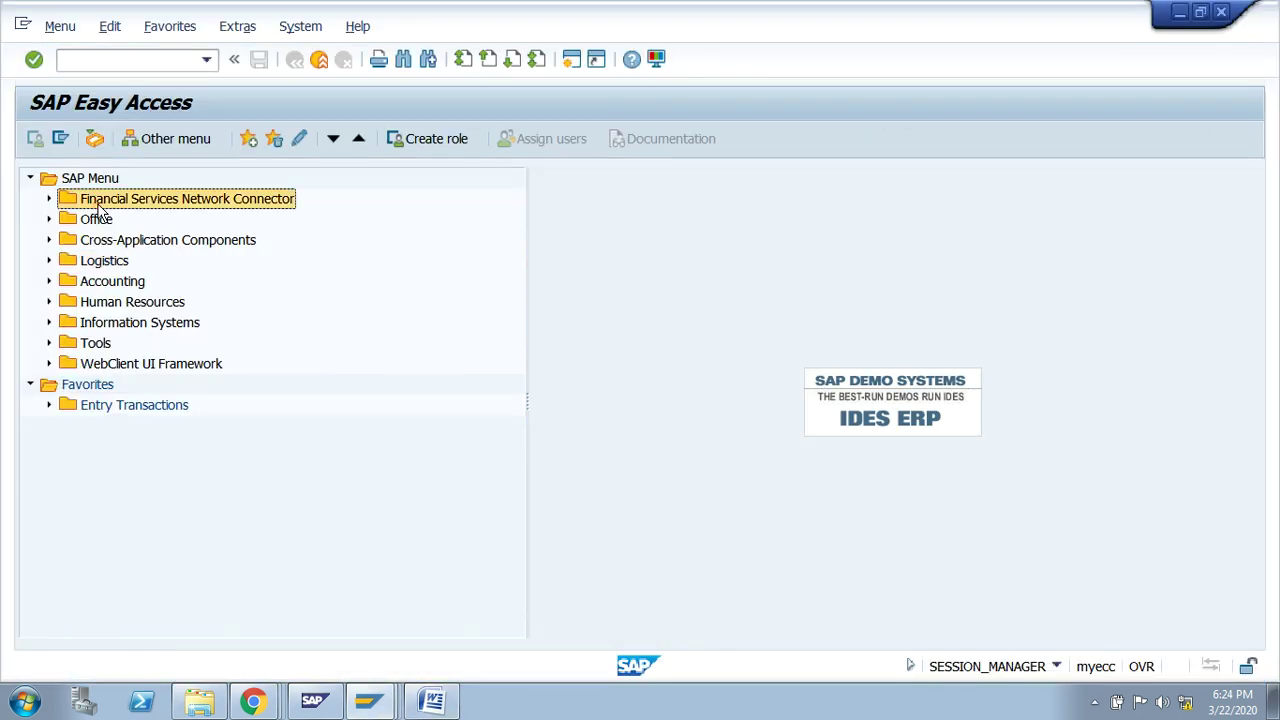
key("Down")
key("Down")
key("Down")
key("Down")
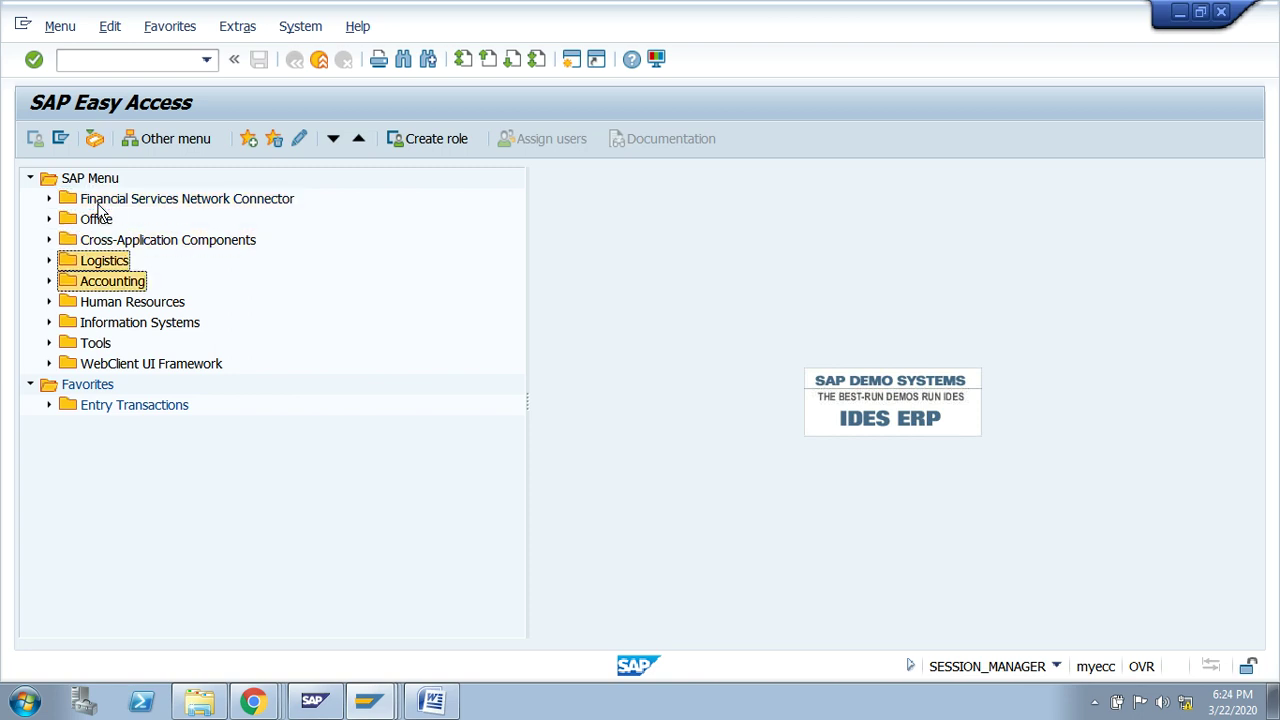
key("Up")
key("Up")
key("Up")
key("Up")
key("Up")
key("Down")
key("Down")
key("Down")
key("Down")
key("Down")
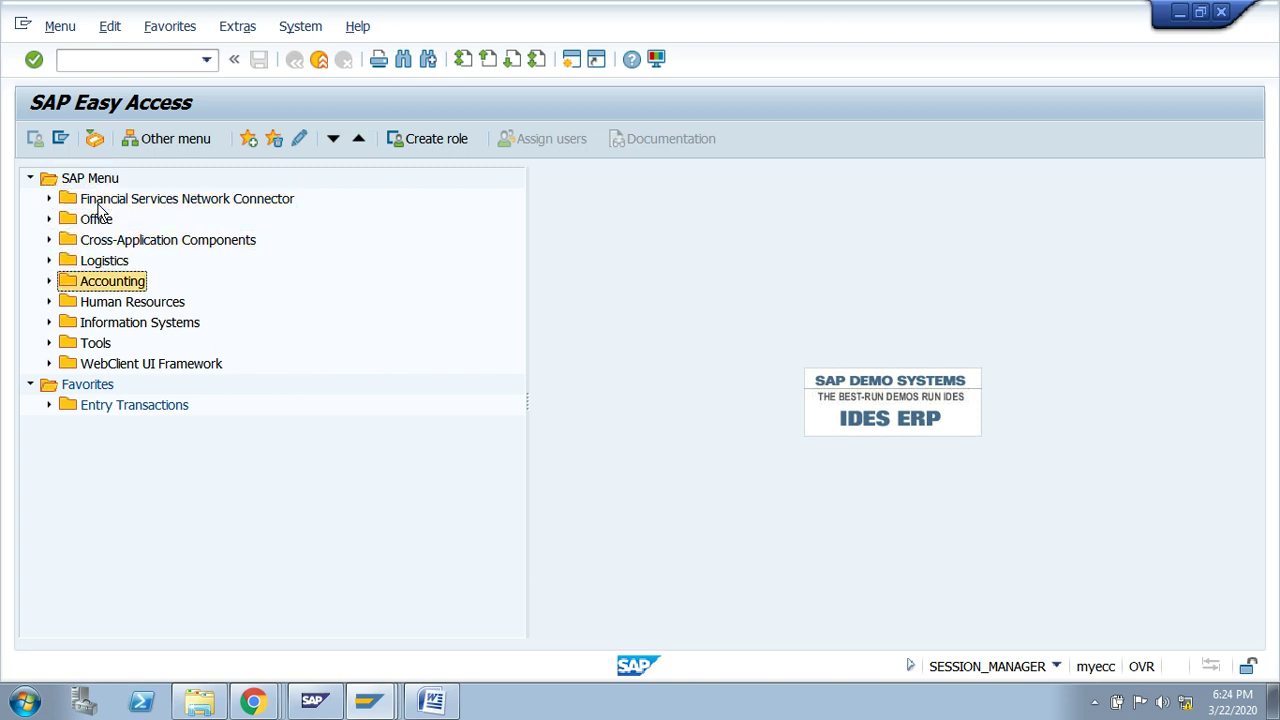
key("Right")
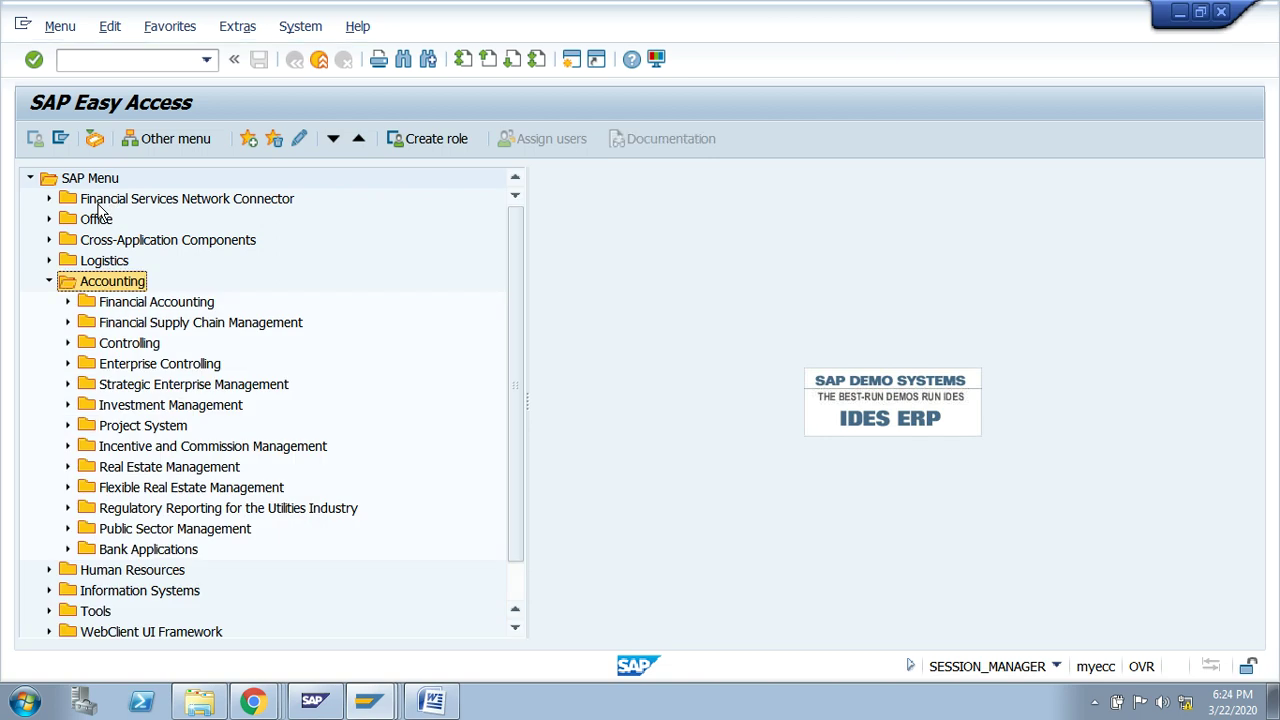
key("Down")
key("Right")
key("Down")
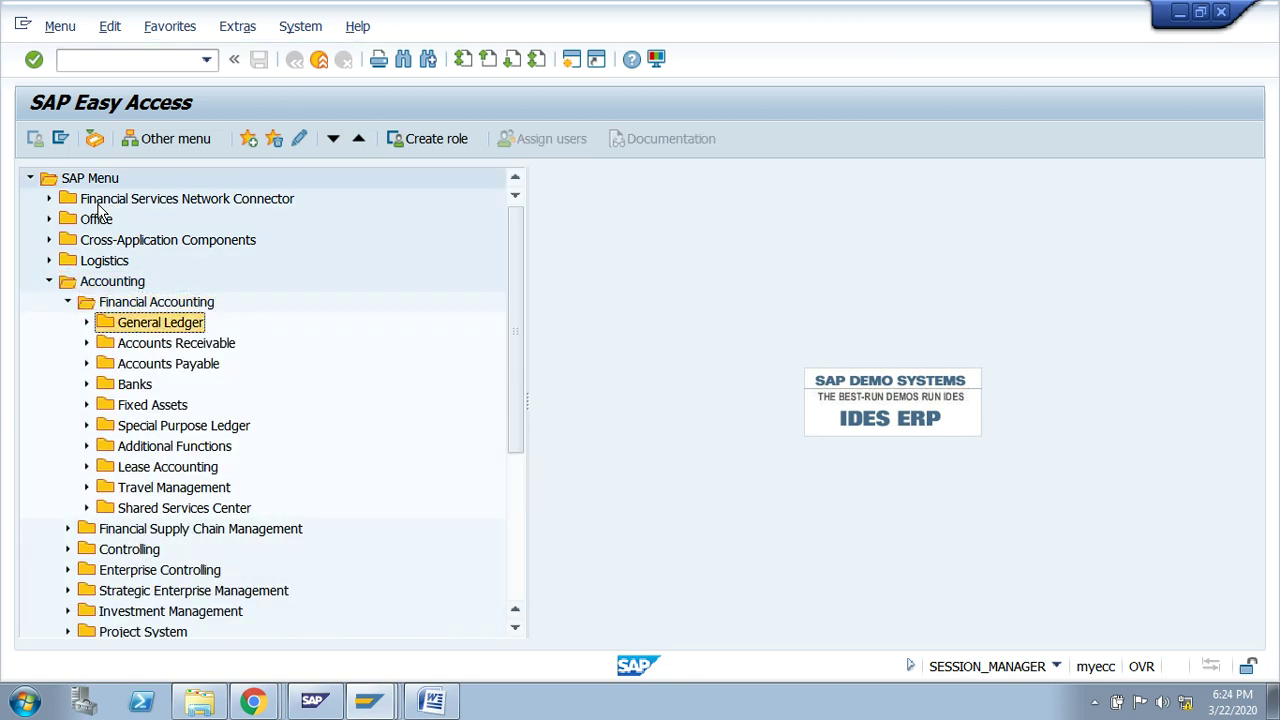
key("Right")
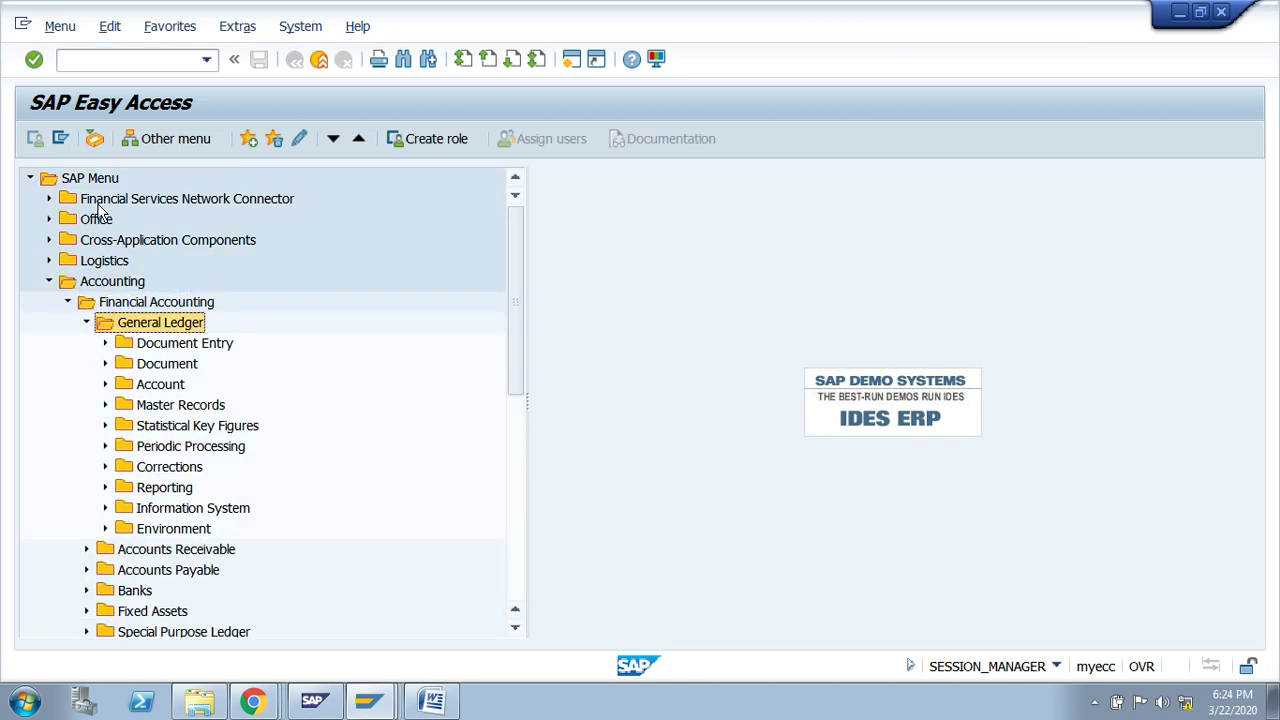
- Expand Master Records, G/L Accounts and Individual Processing under General Ledger, and select FSP0 - In Chart of Accounts
key("Down")
key("Up")
key("Down")
key("Down")
key("Down")
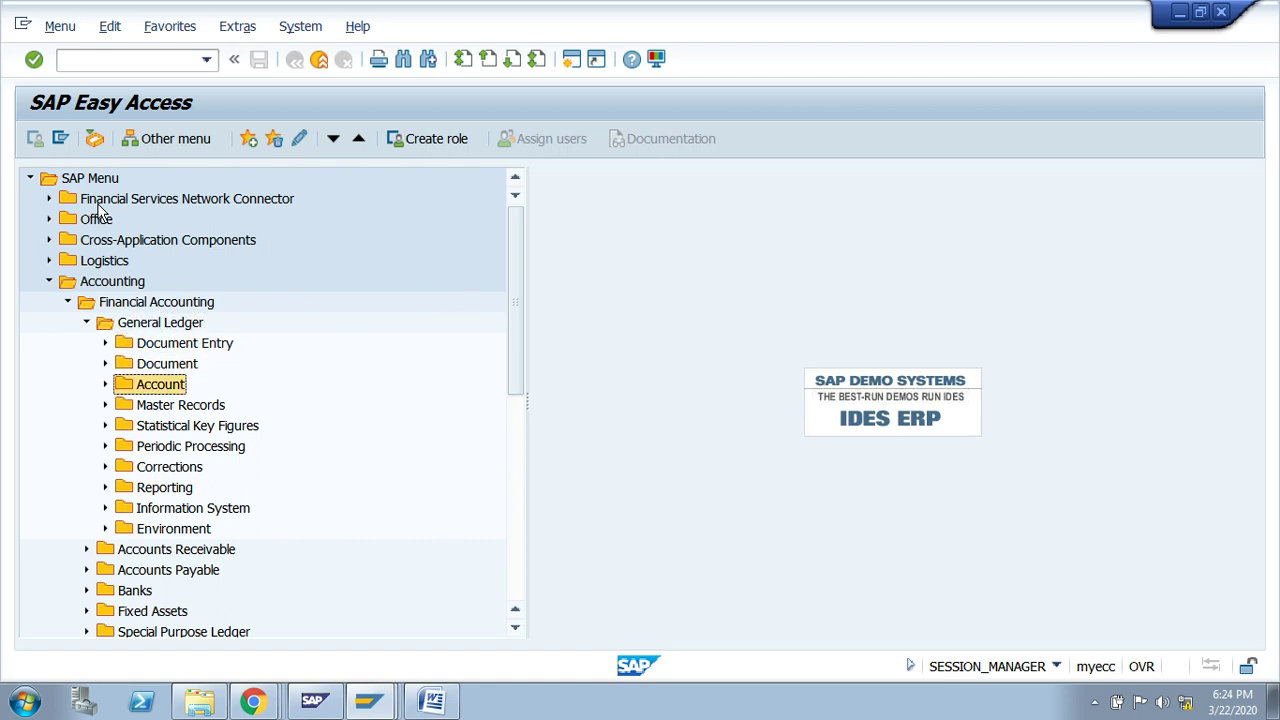
key("Down")
key("Right")
key("Down")
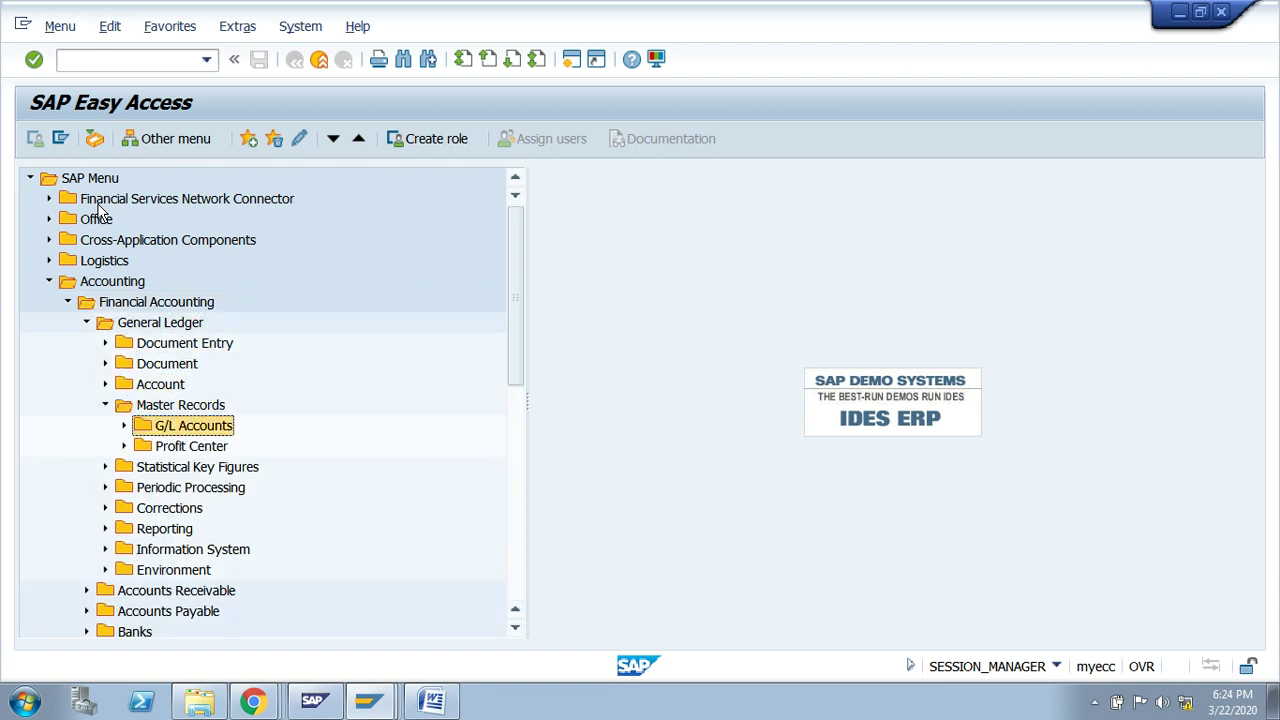
key("Right")
key("Down")
key("Right")
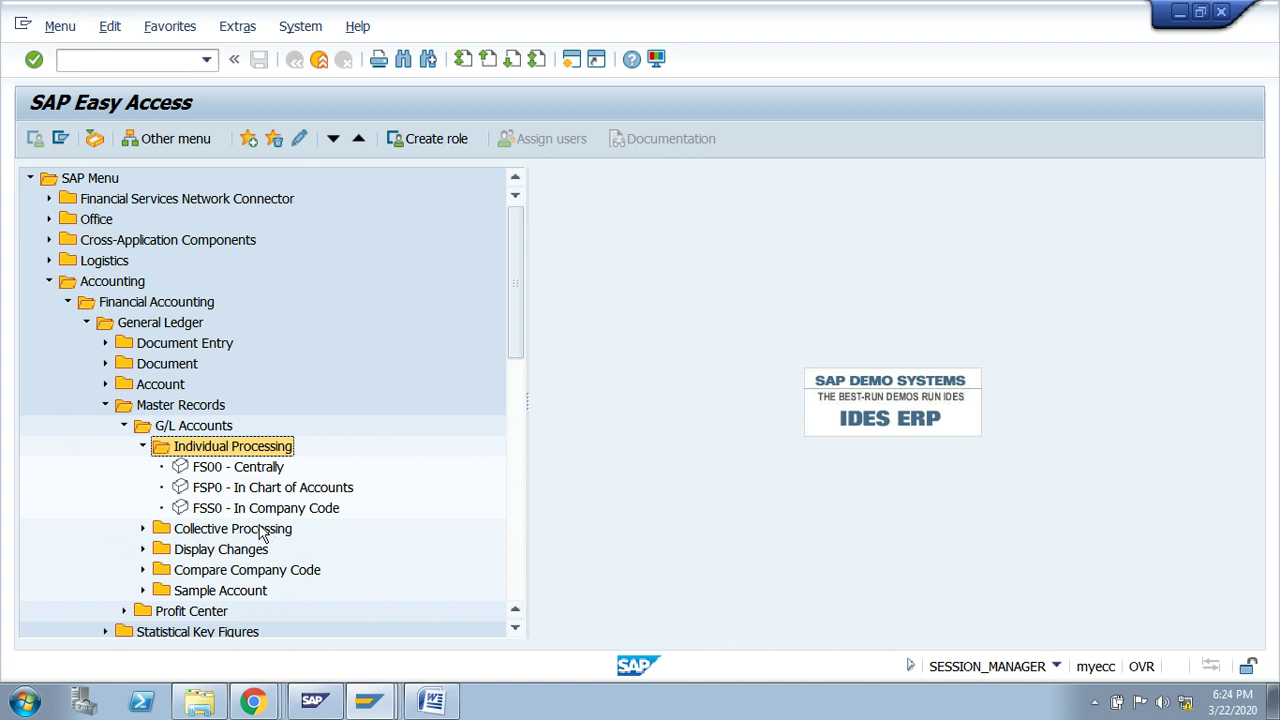
left_click(216, 490)
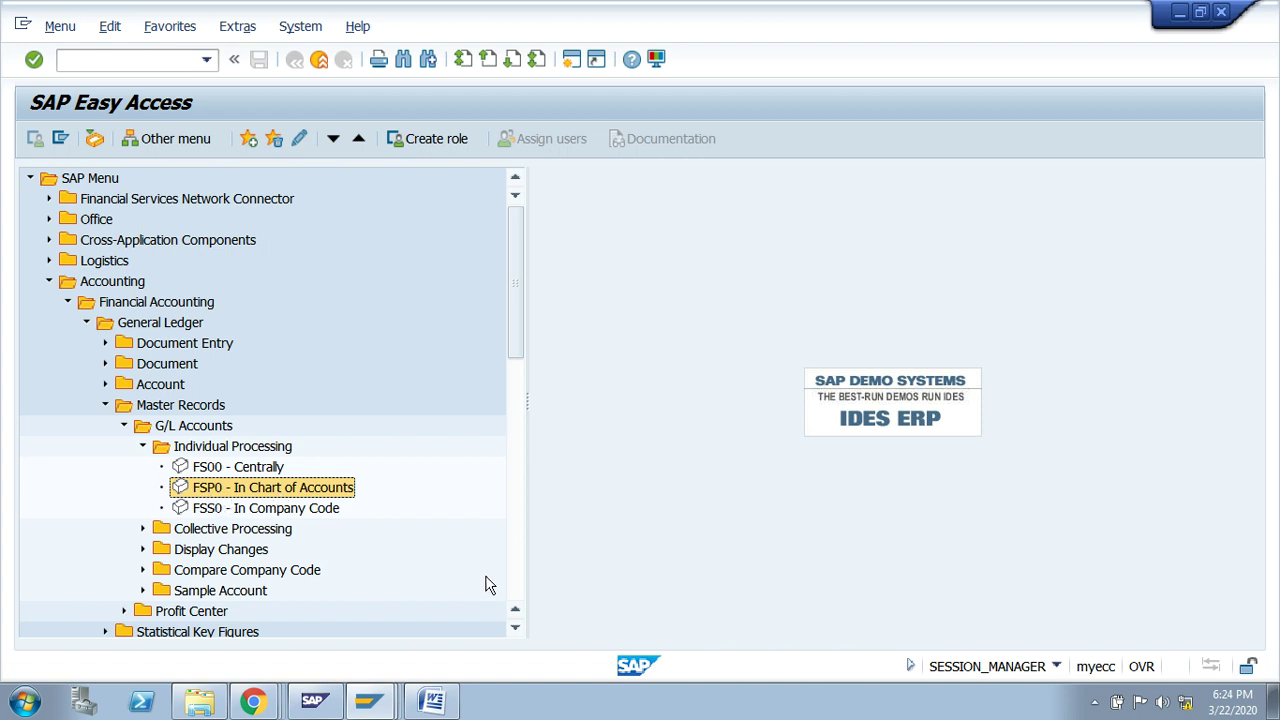
- In the Word document, change the transaction code of the "Creation of GL Account" item to FSP0, then return to SAP
key("alt+Tab")
left_click(626, 502)
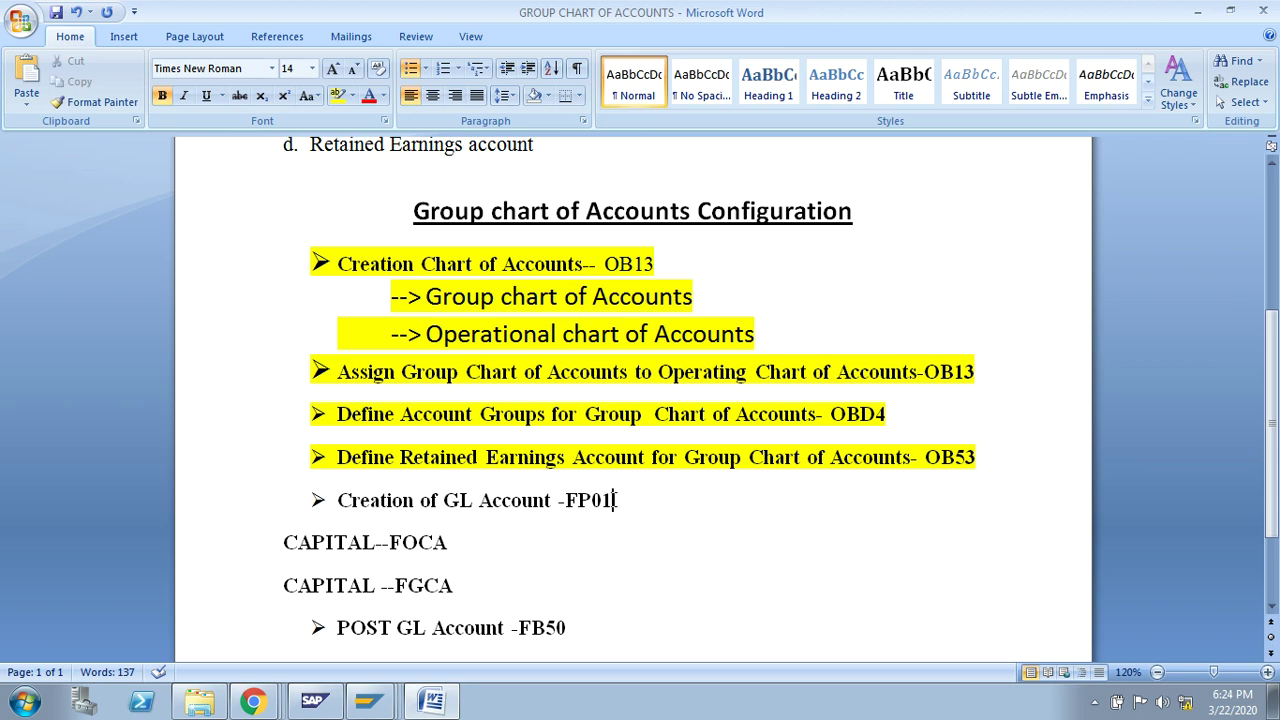
key("BackSpace")
key("BackSpace")
key("BackSpace")
type("SP0")
key("alt+Tab")
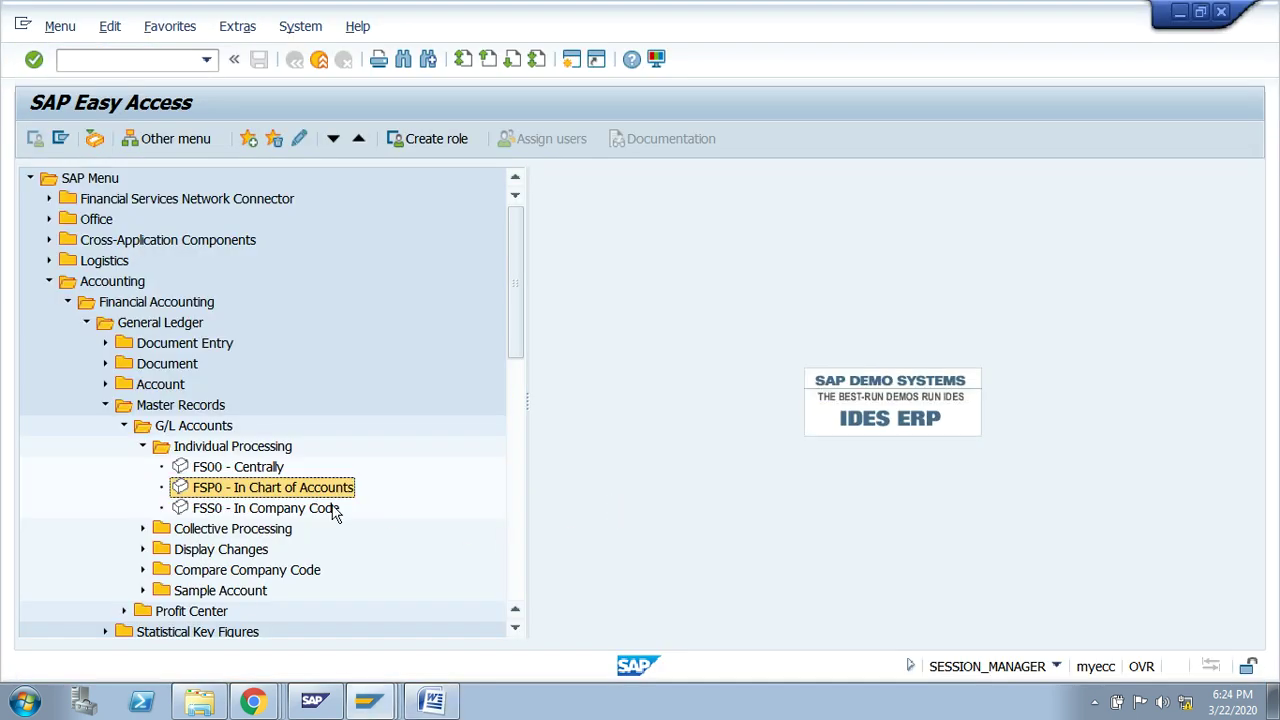
- Open transaction FSP0 and start creating G/L account 100040 in chart of accounts FGCA
double_click(212, 490)
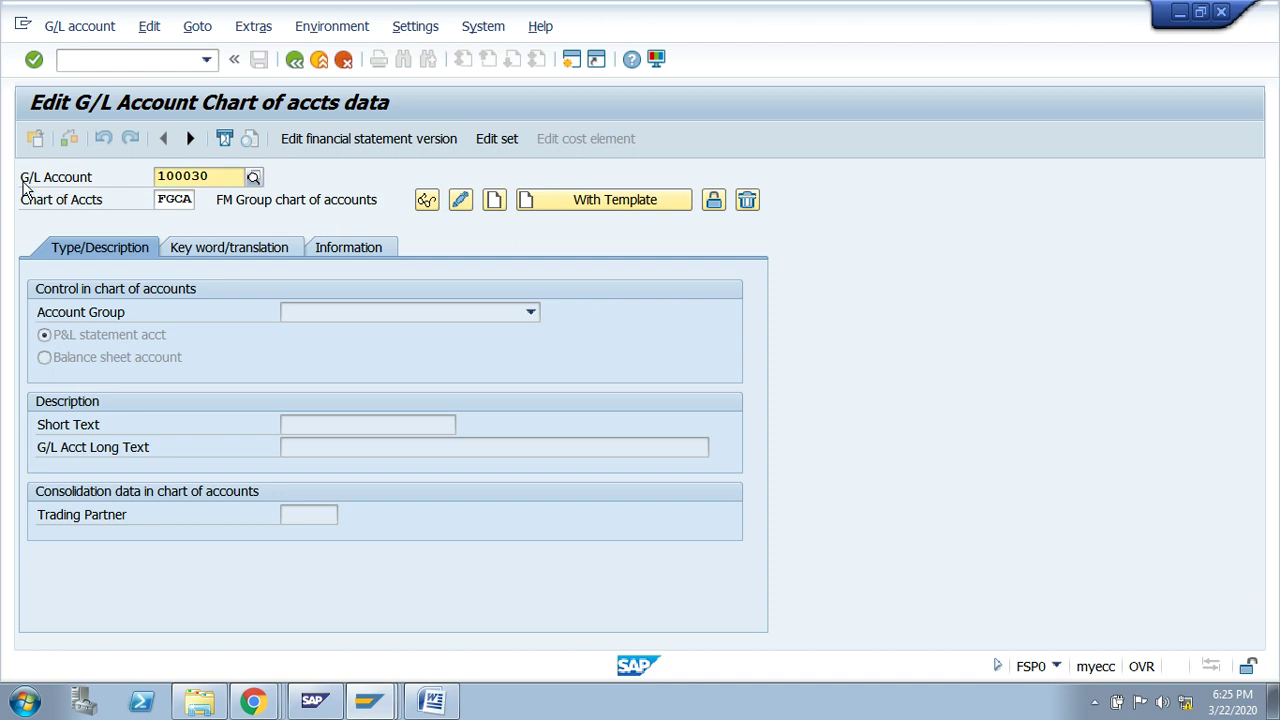
left_click(220, 177)
key("BackSpace")
key("BackSpace")
key("BackSpace")
type("100")
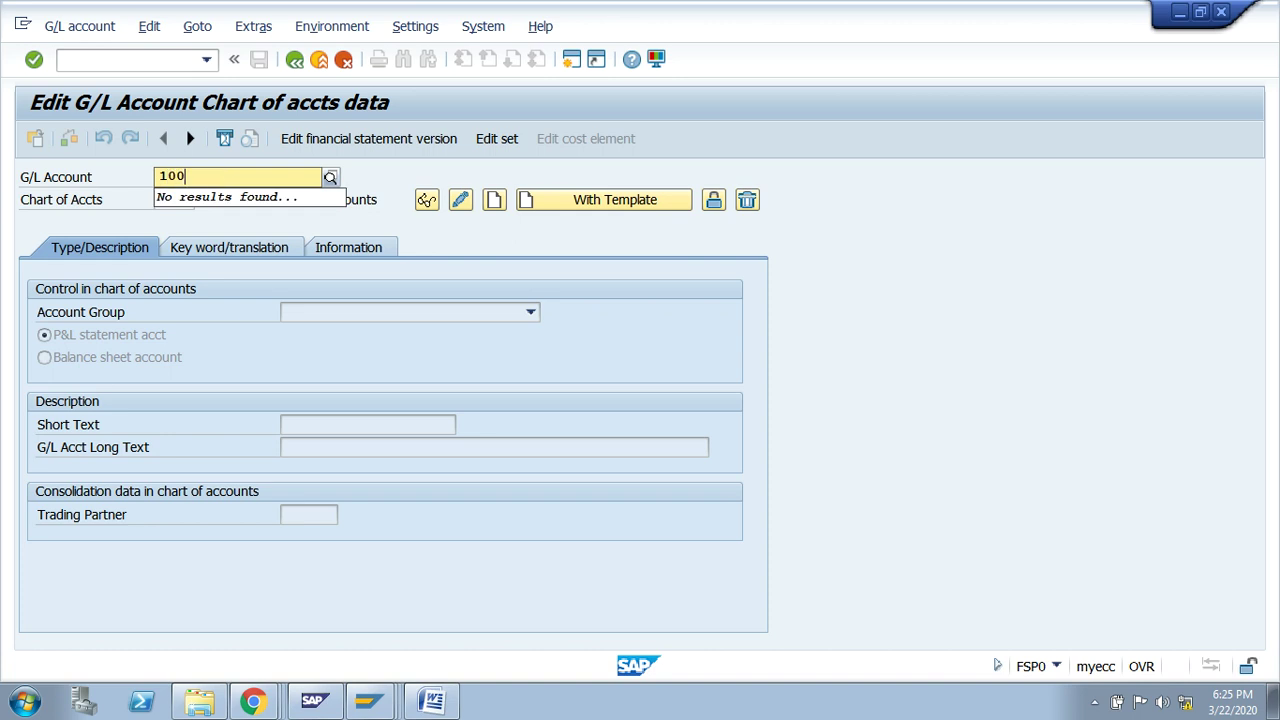
type("040")
key("Tab")
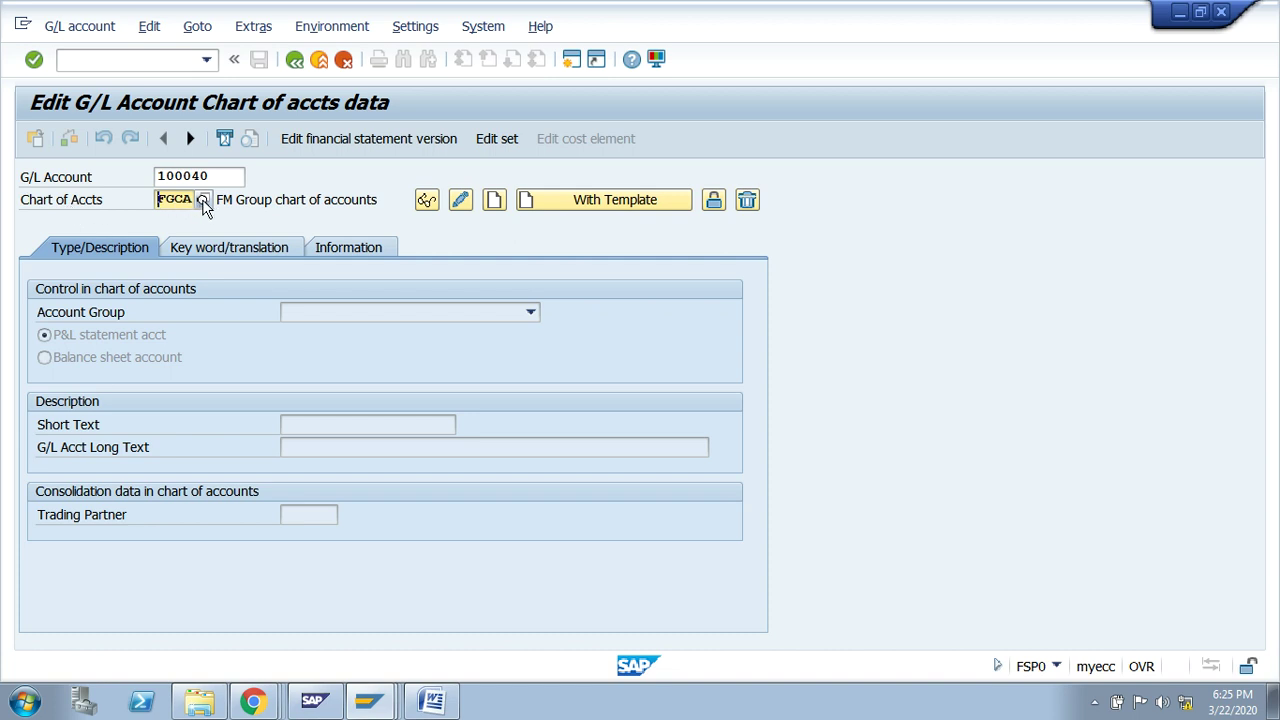
left_click(231, 176)
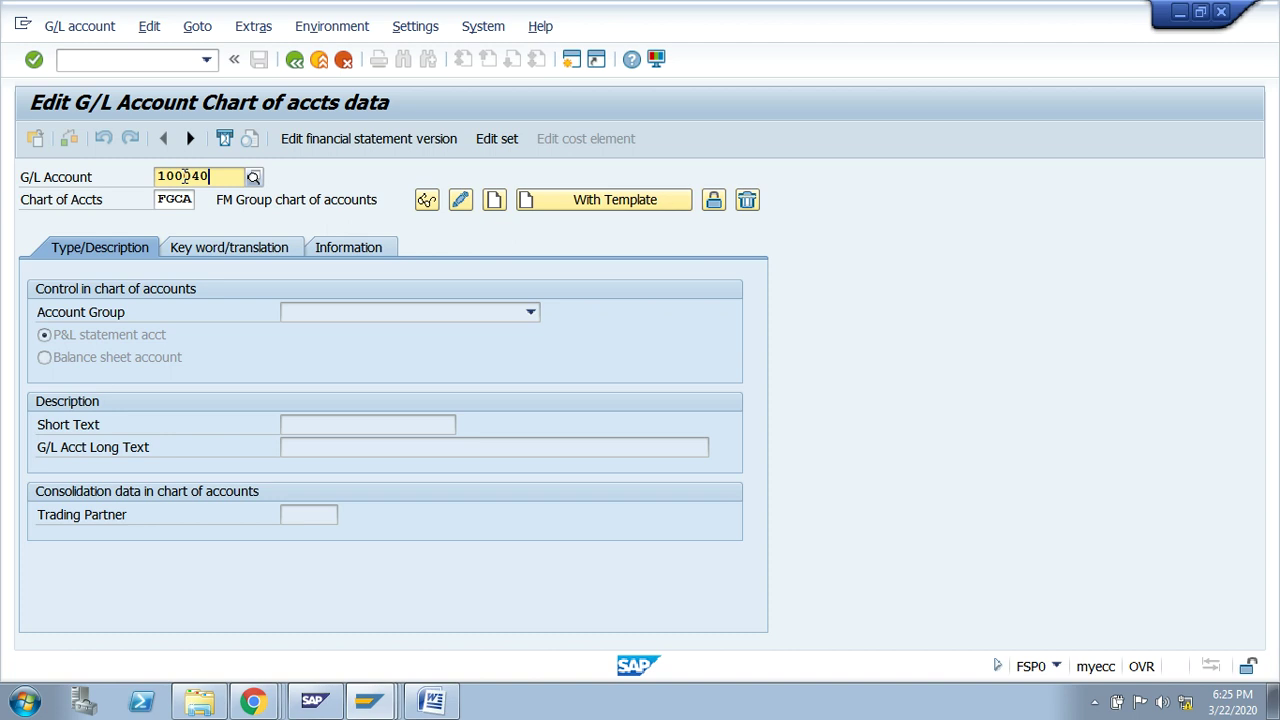
left_click_drag(222, 177, 156, 178)
left_click(496, 208)
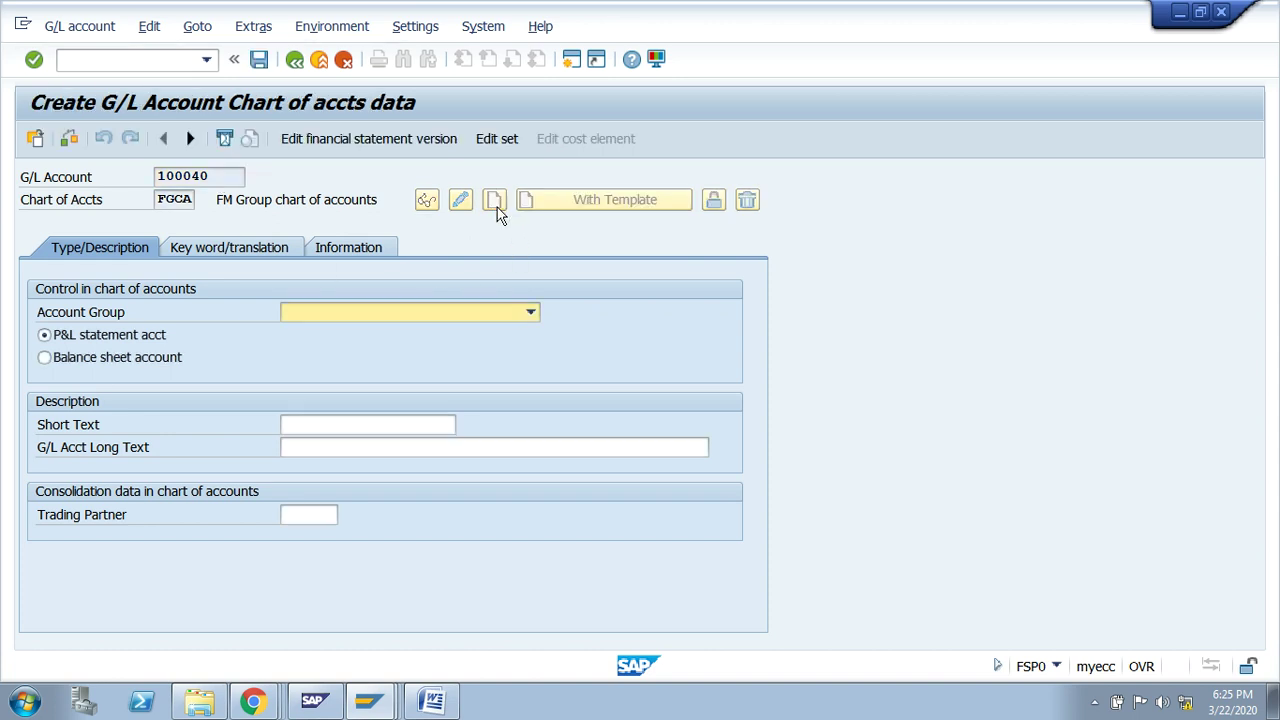
- Assign account group SHCP SHARE CAPITAL to account 100040 and make it a balance sheet account
left_click(300, 312)
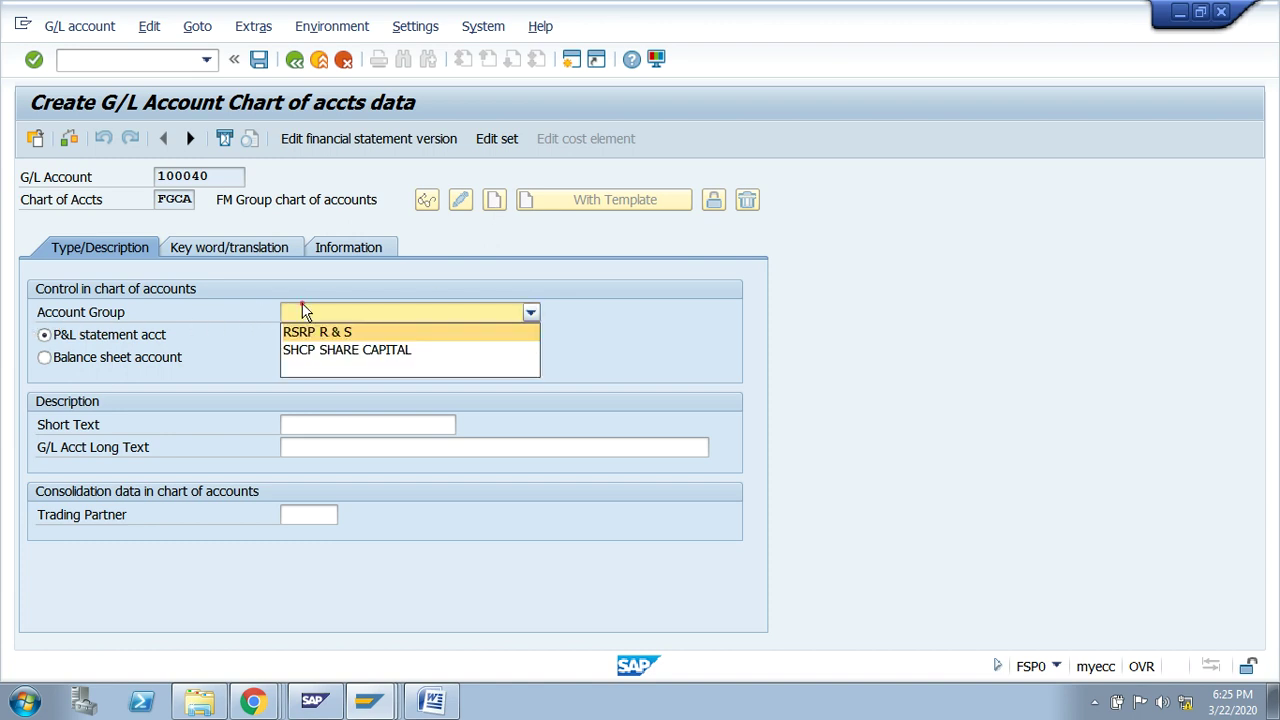
left_click(326, 352)
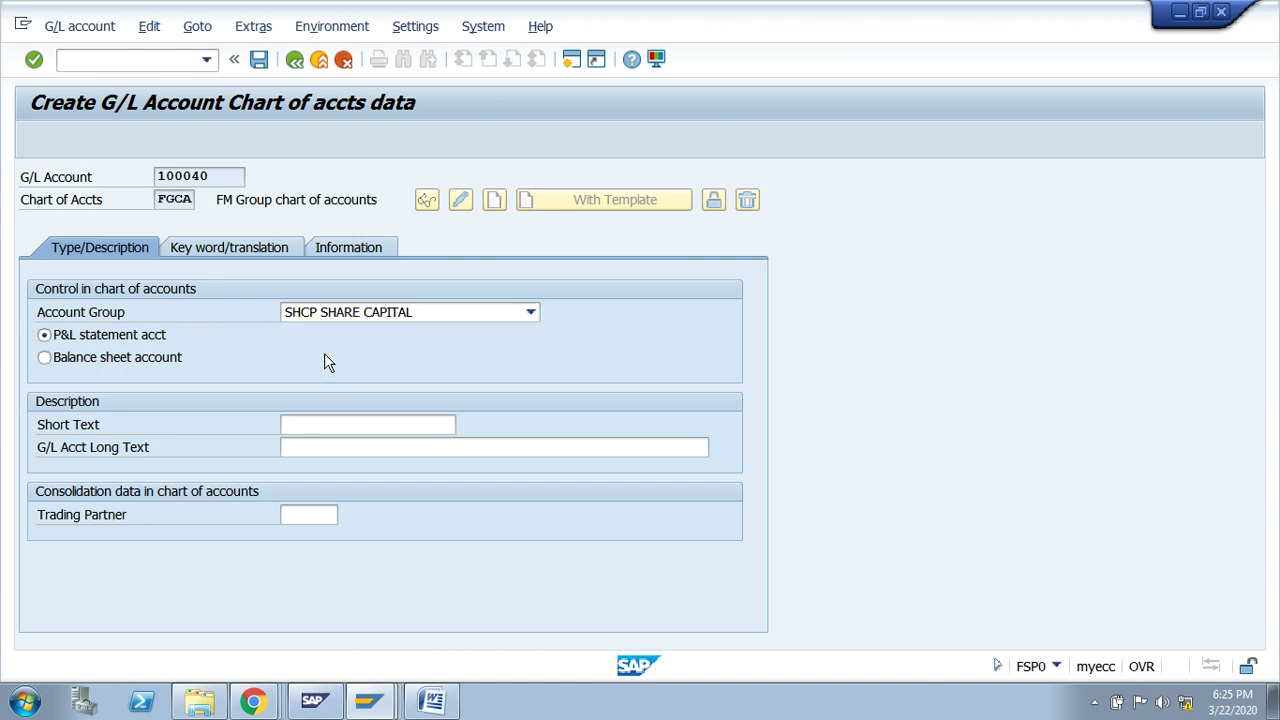
left_click(73, 367)
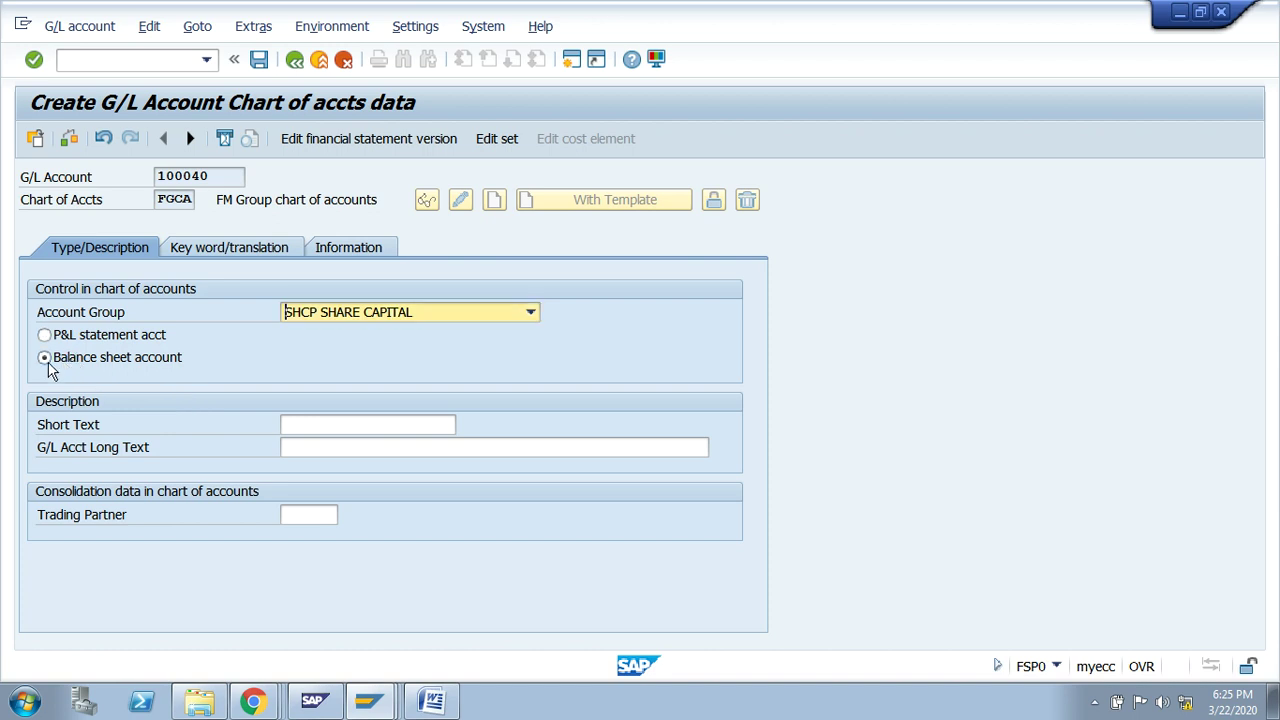
- Enter "Capital 123456 A/C" as the short text of the G/L account
left_click(313, 426)
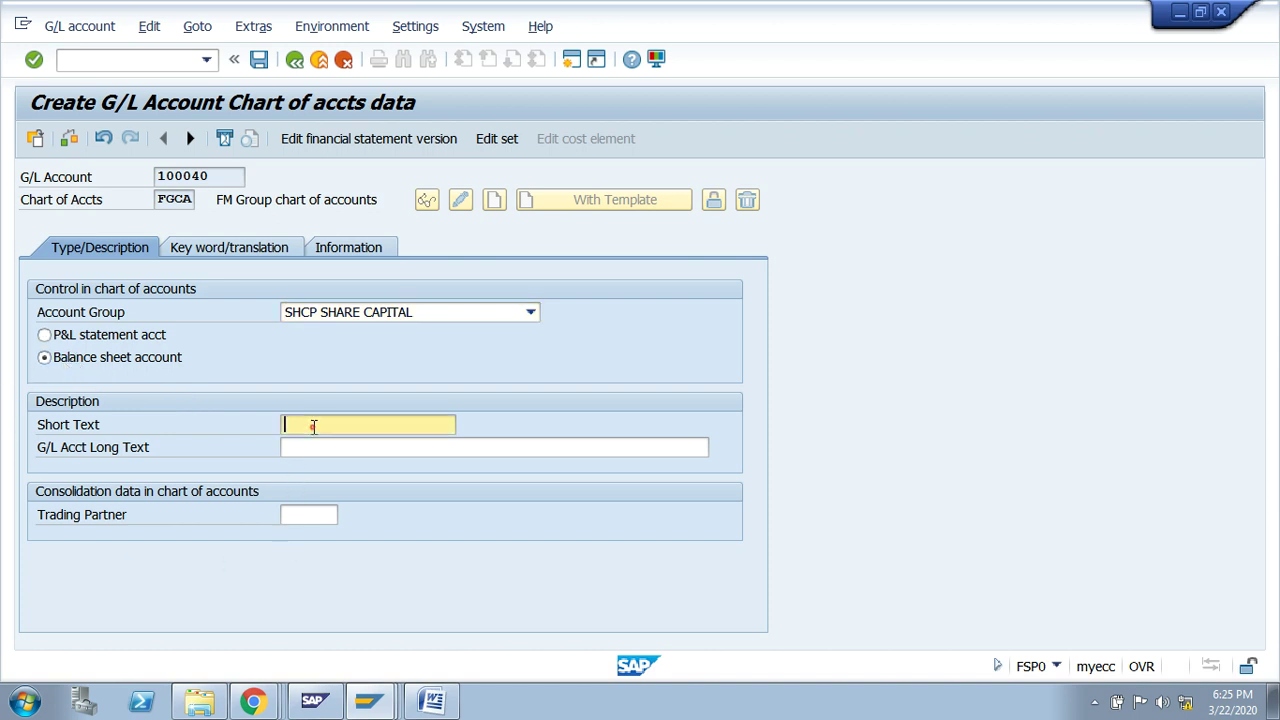
type("CAP")
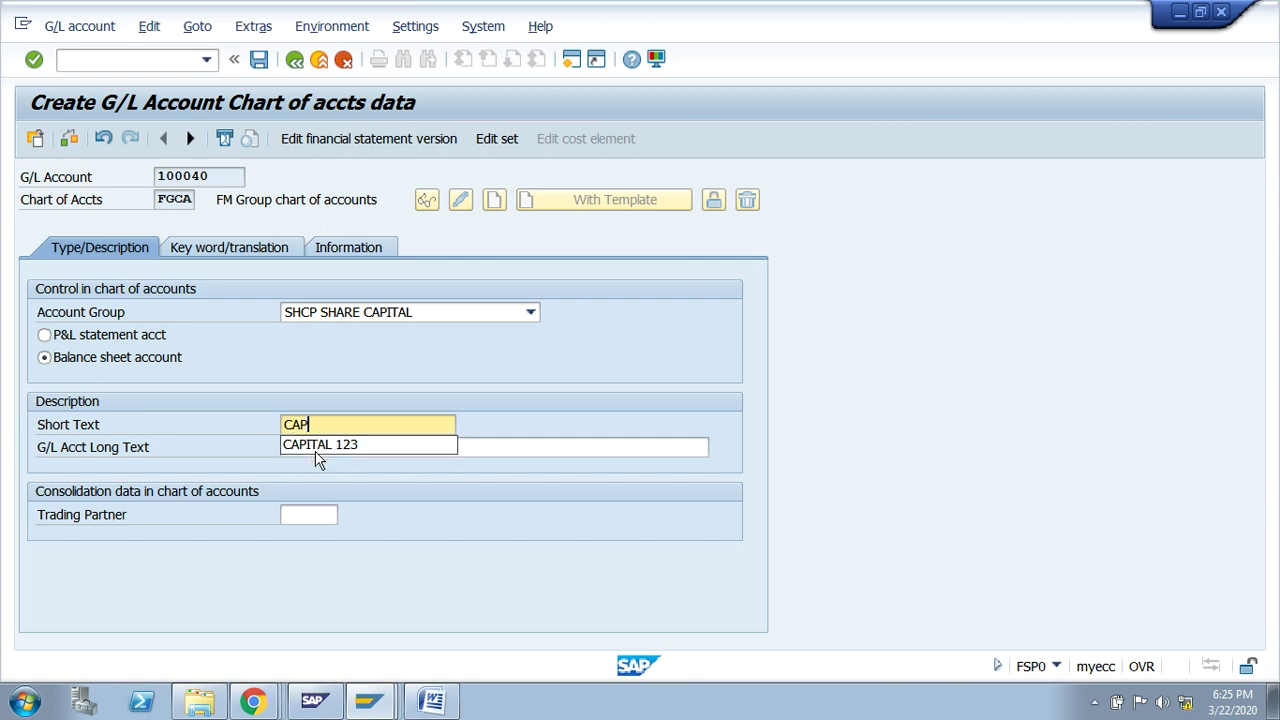
key("BackSpace")
key("BackSpace")
key("BackSpace")
key("BackSpace")
type("FIXE")
key("BackSpace")
key("BackSpace")
key("BackSpace")
key("BackSpace")
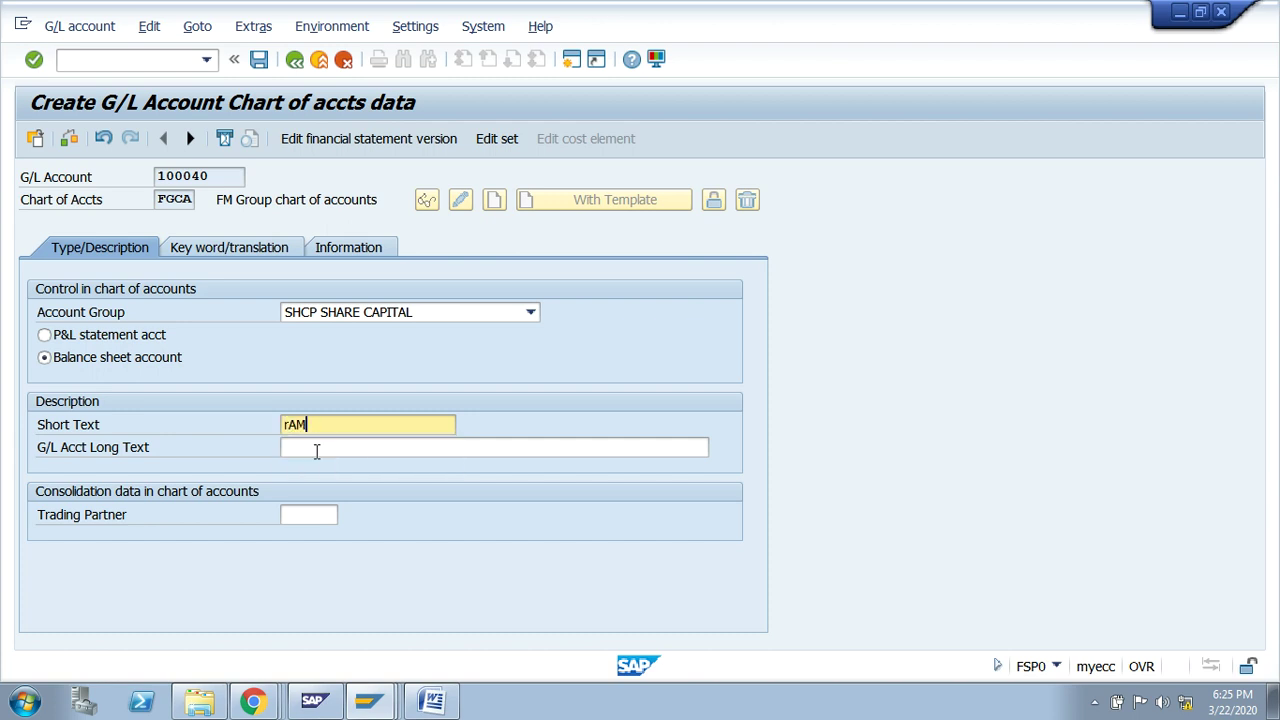
type("A")
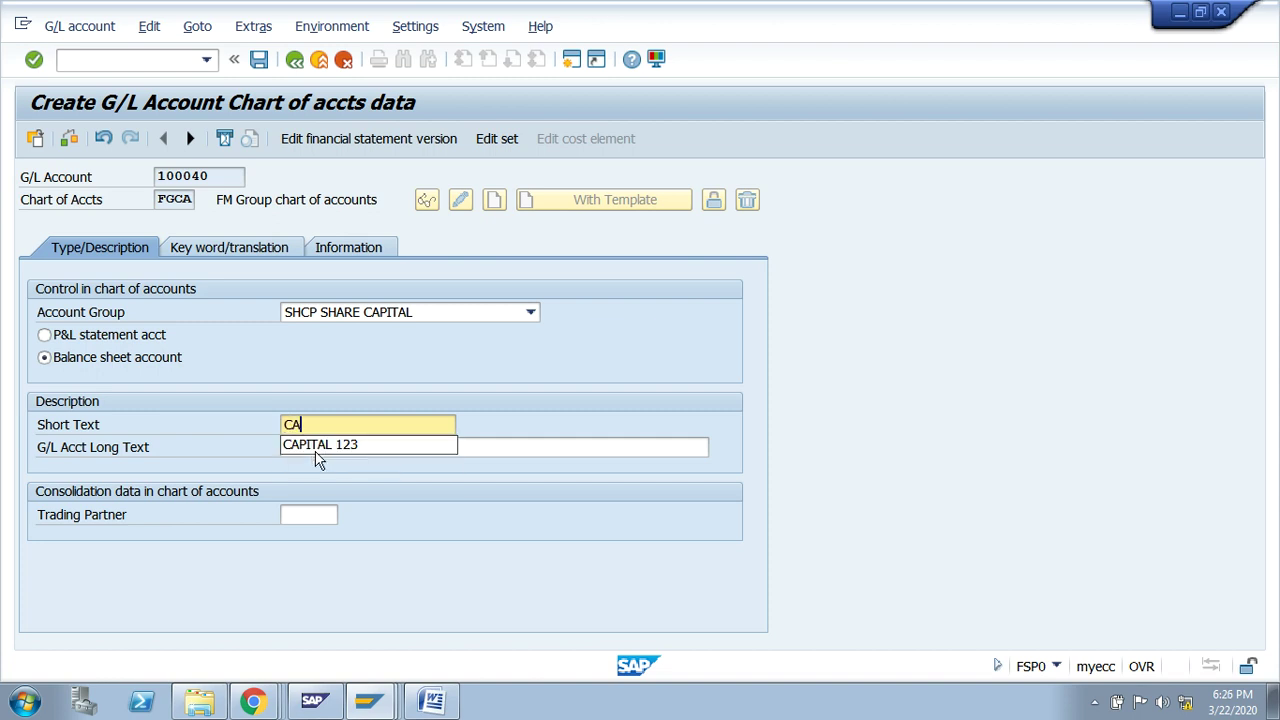
key("BackSpace")
type("apita")
type("l 123456")
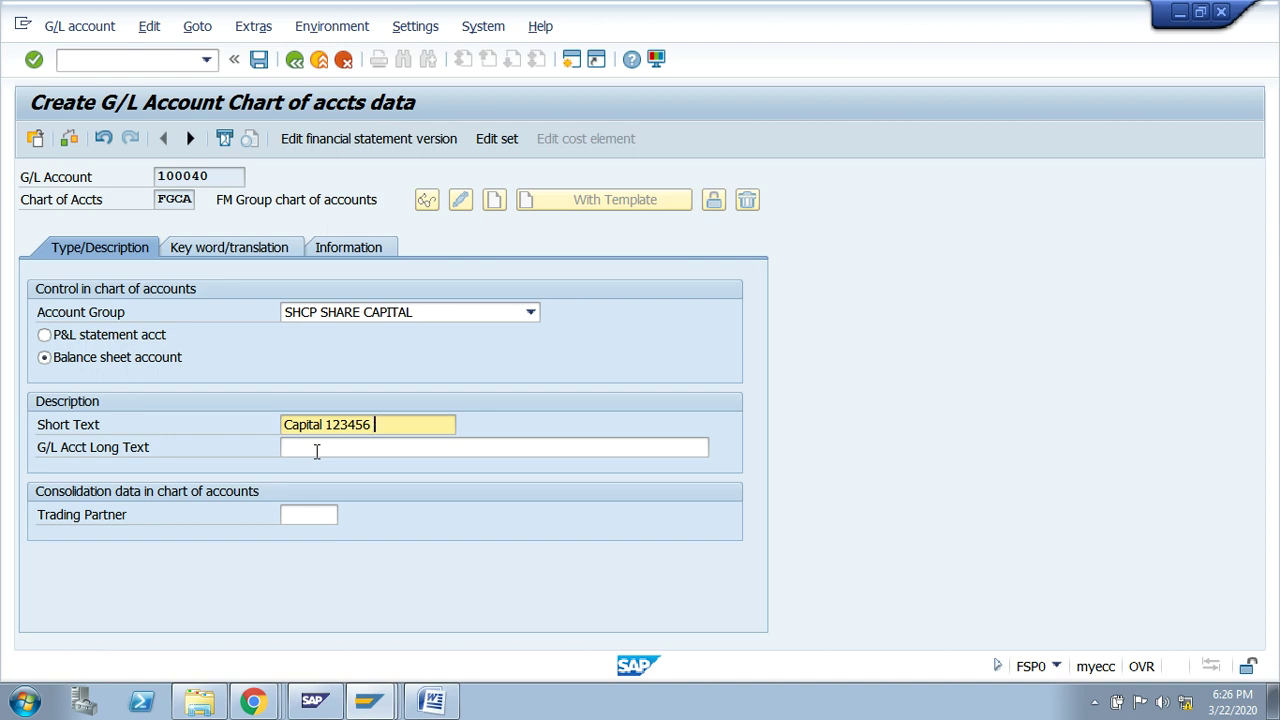
type(" A/C")
- Copy the short text "Capital 123456 A/C" into the G/L account long text and save the account
left_click(316, 451)
key("shift+Tab")
key("shift+Home")
key("ctrl+c")
left_click(316, 451)
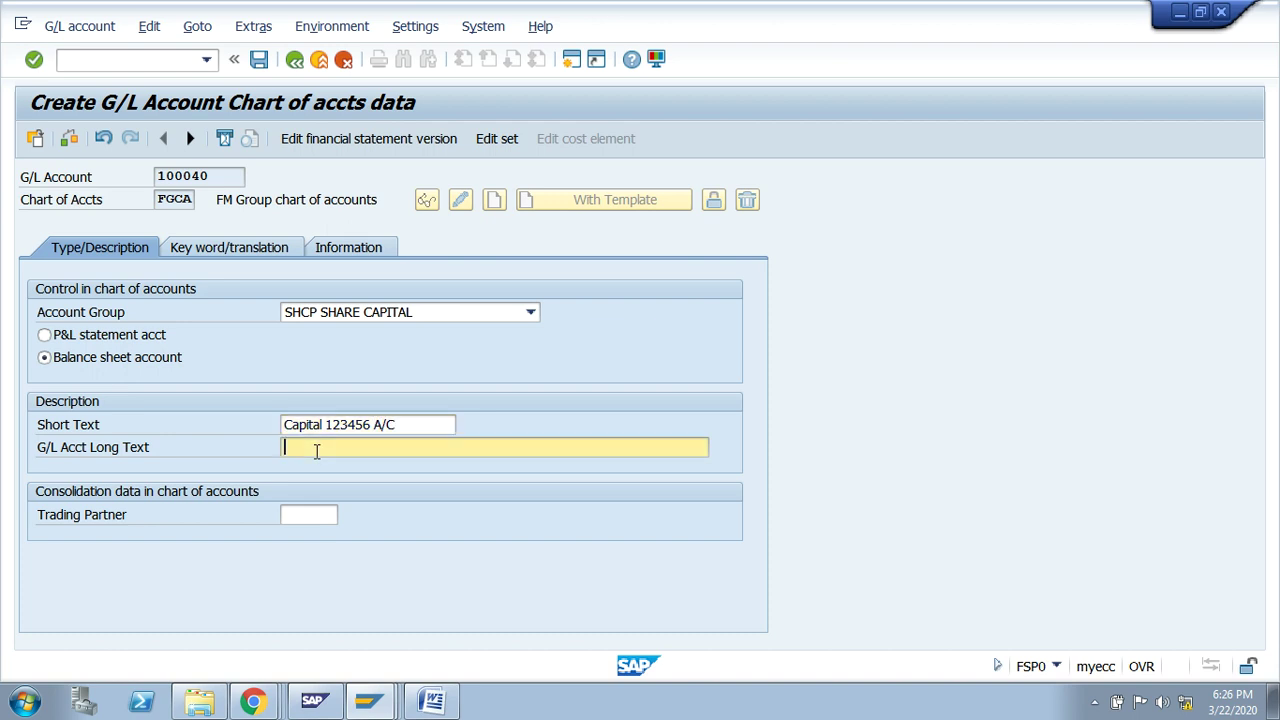
key("ctrl+v")
left_click(160, 203)
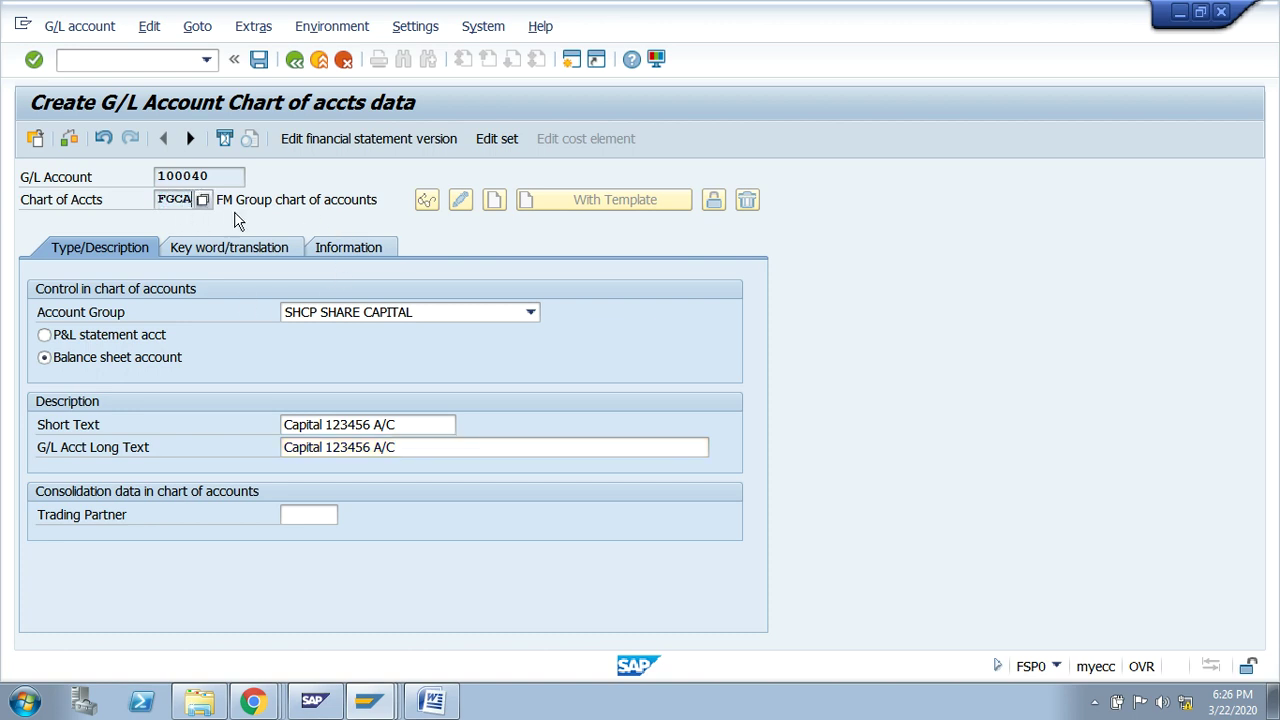
left_click(262, 66)
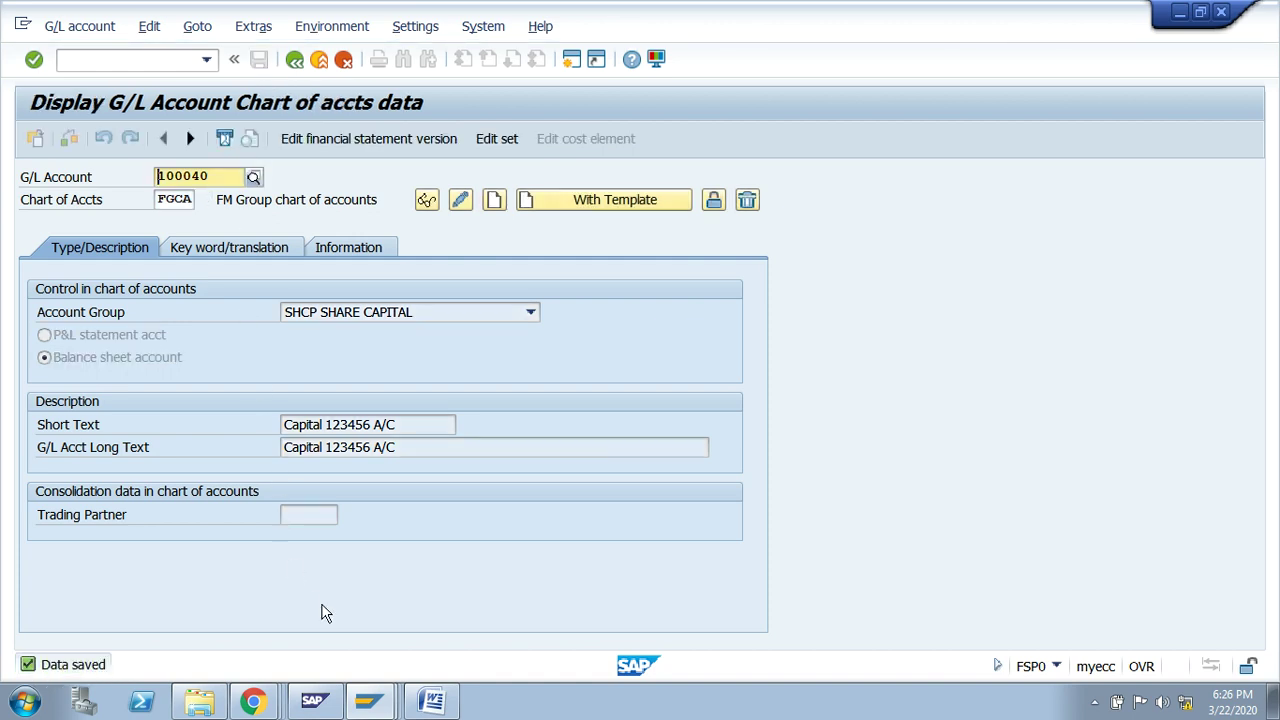
- Switch to Word, highlight the "CAPITAL --FGCA" line in yellow, and return to SAP
left_click(432, 700)
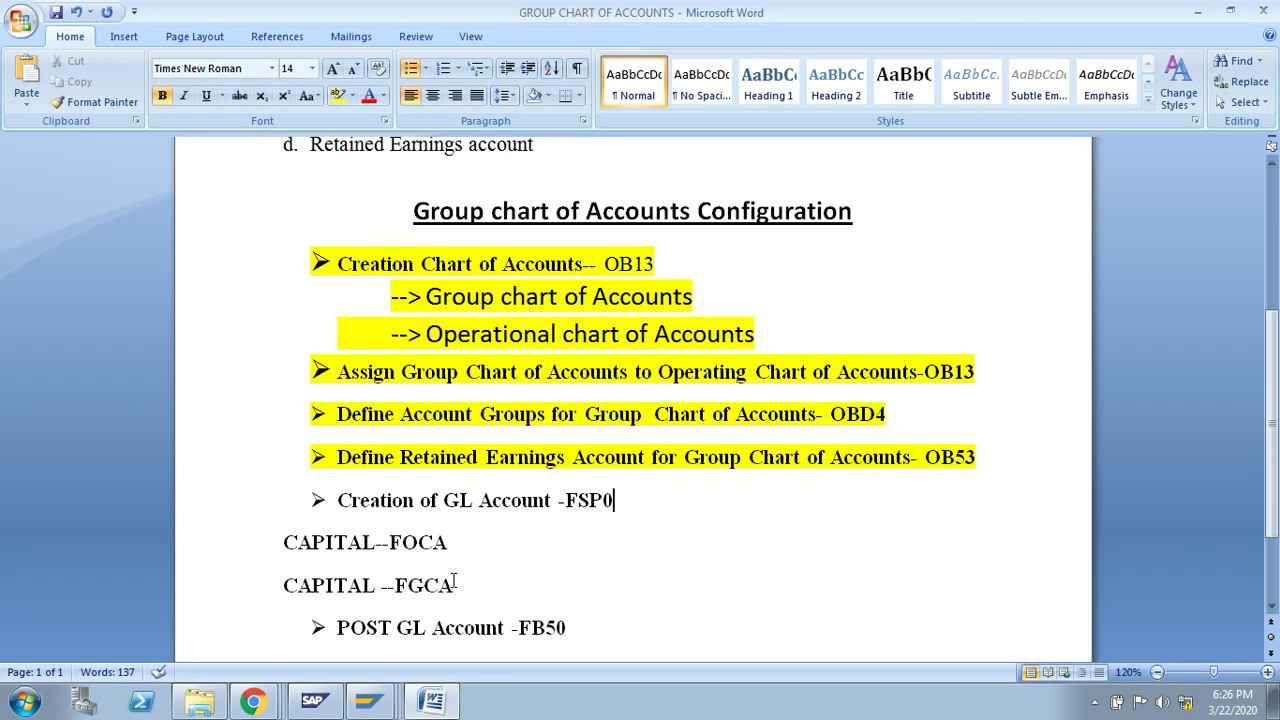
left_click_drag(455, 584, 284, 586)
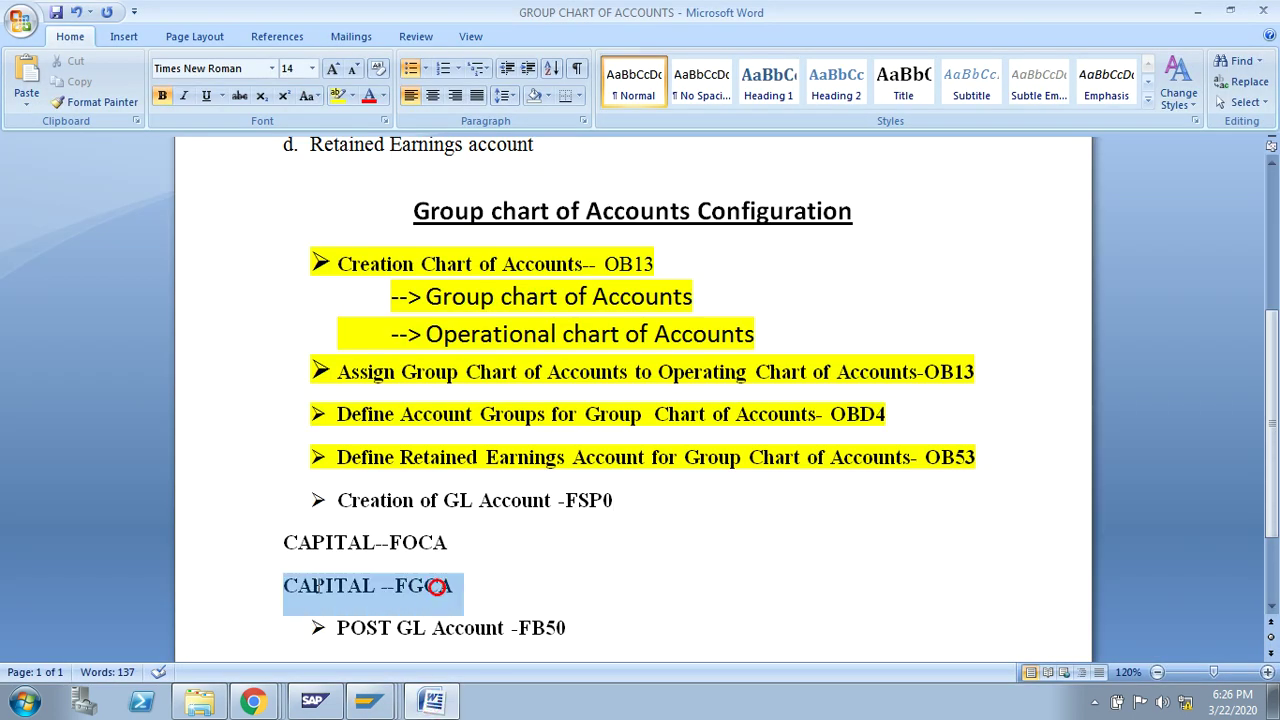
left_click(338, 97)
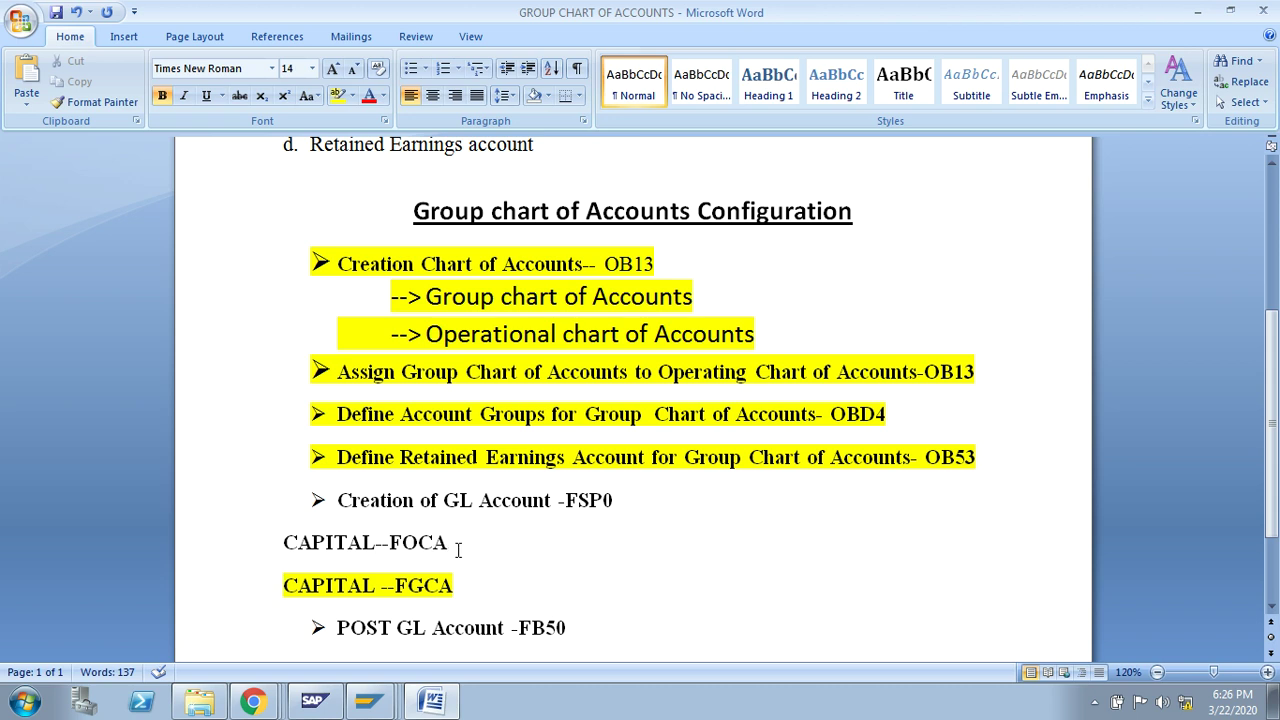
left_click_drag(458, 548, 285, 543)
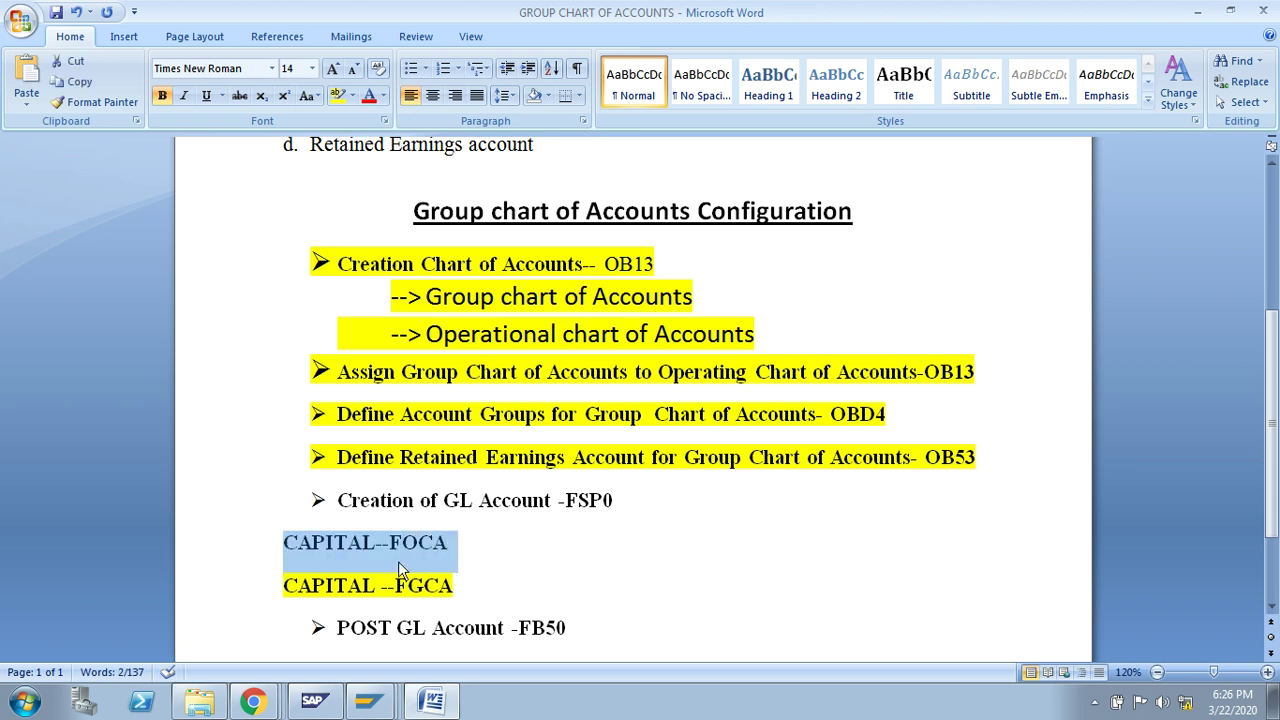
key("alt+Tab")
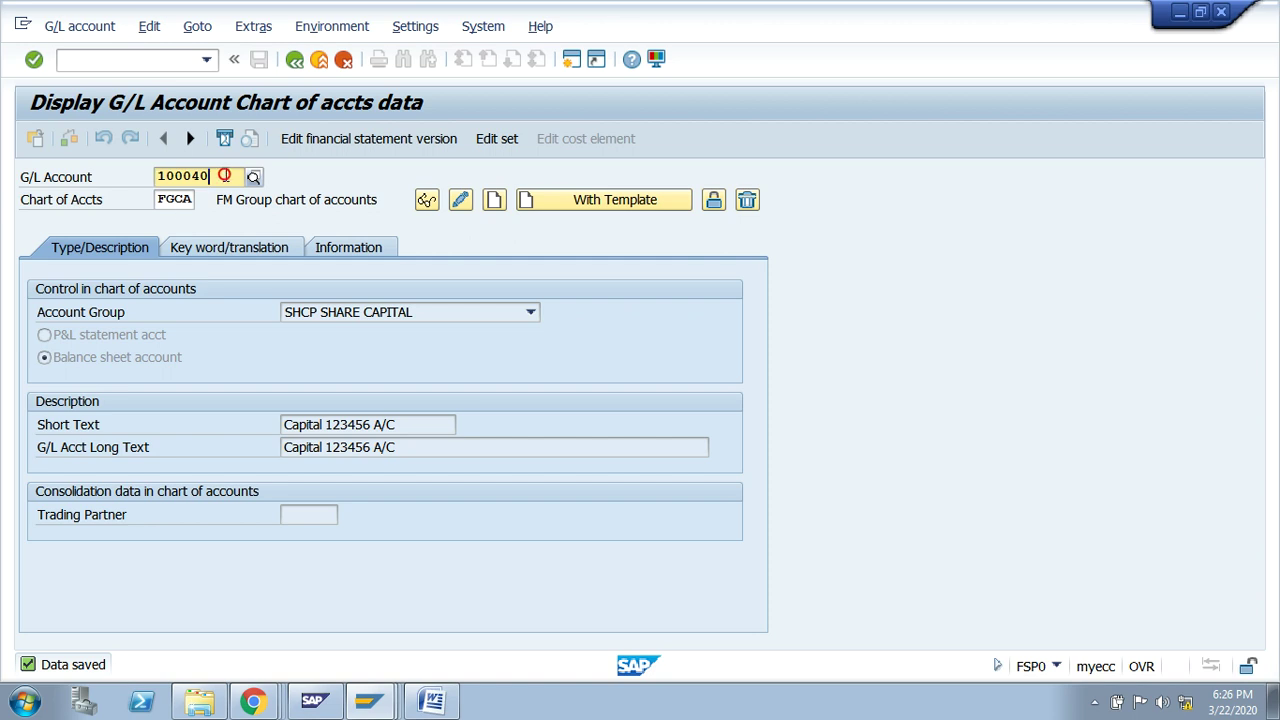
- Change the chart of accounts to FOCA and start creating G/L account 100040 in it
key("Tab")
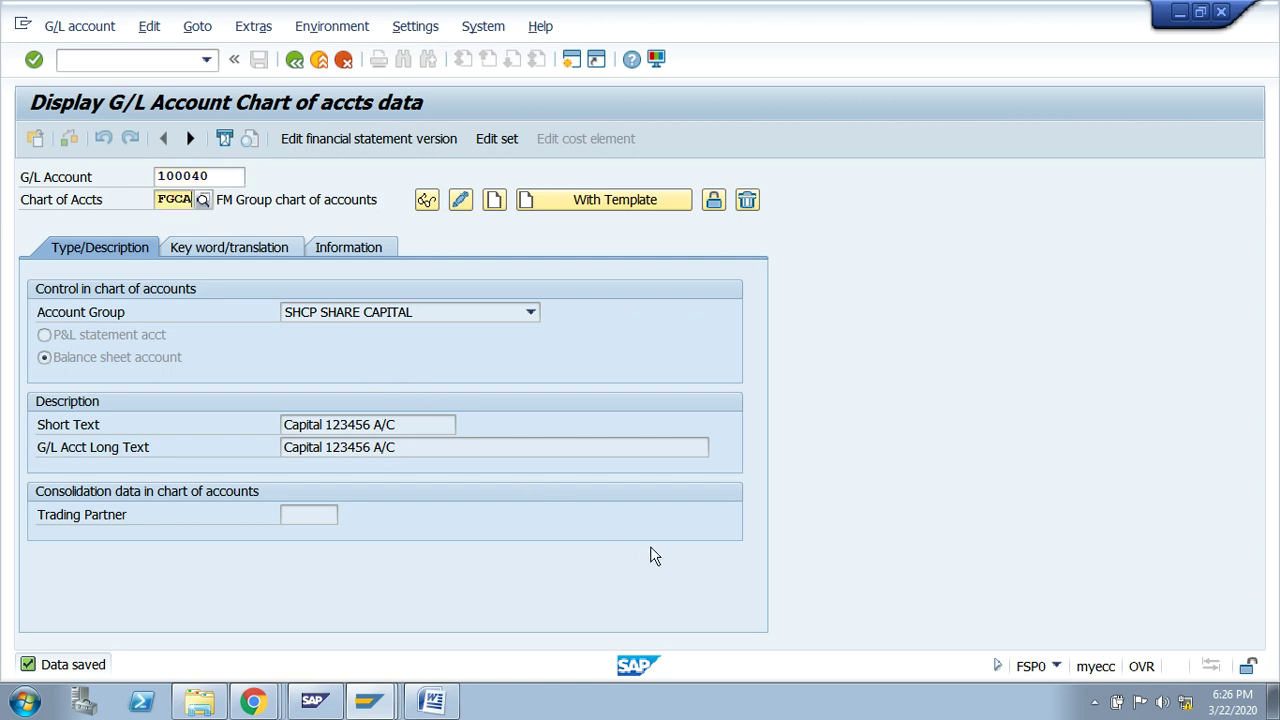
key("BackSpace")
key("BackSpace")
key("BackSpace")
key("BackSpace")
type("FO")
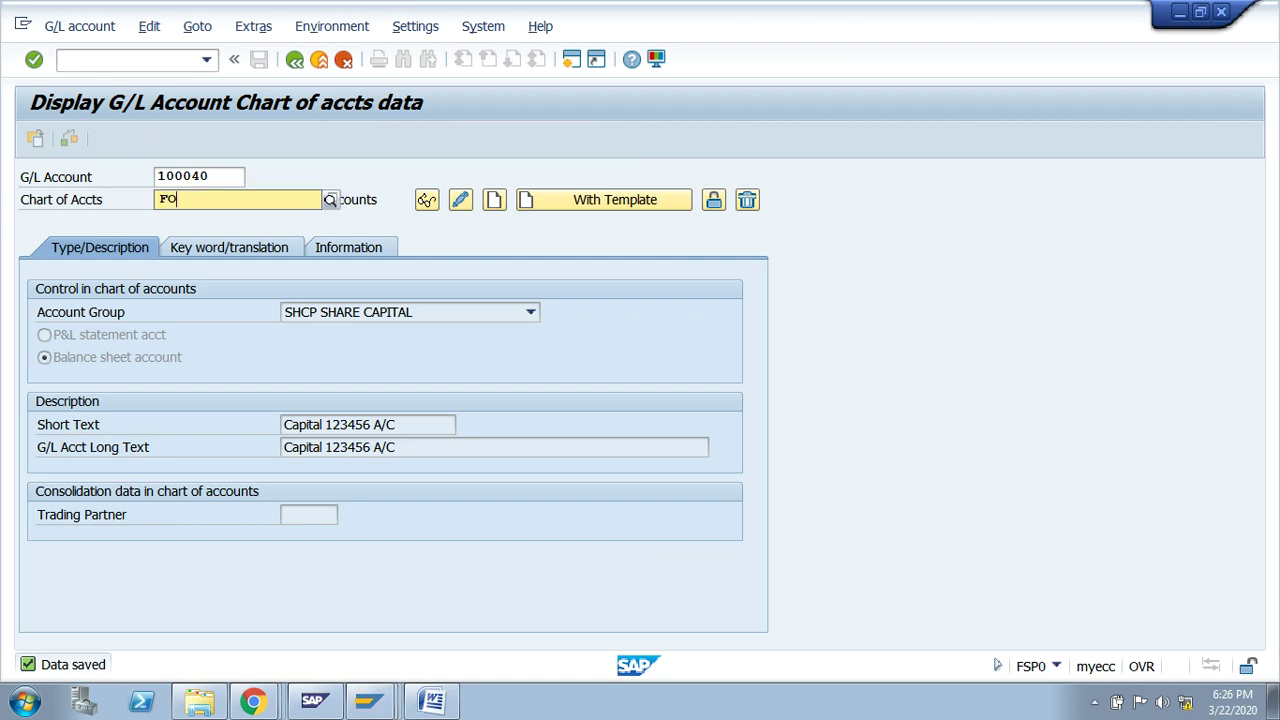
type("CA")
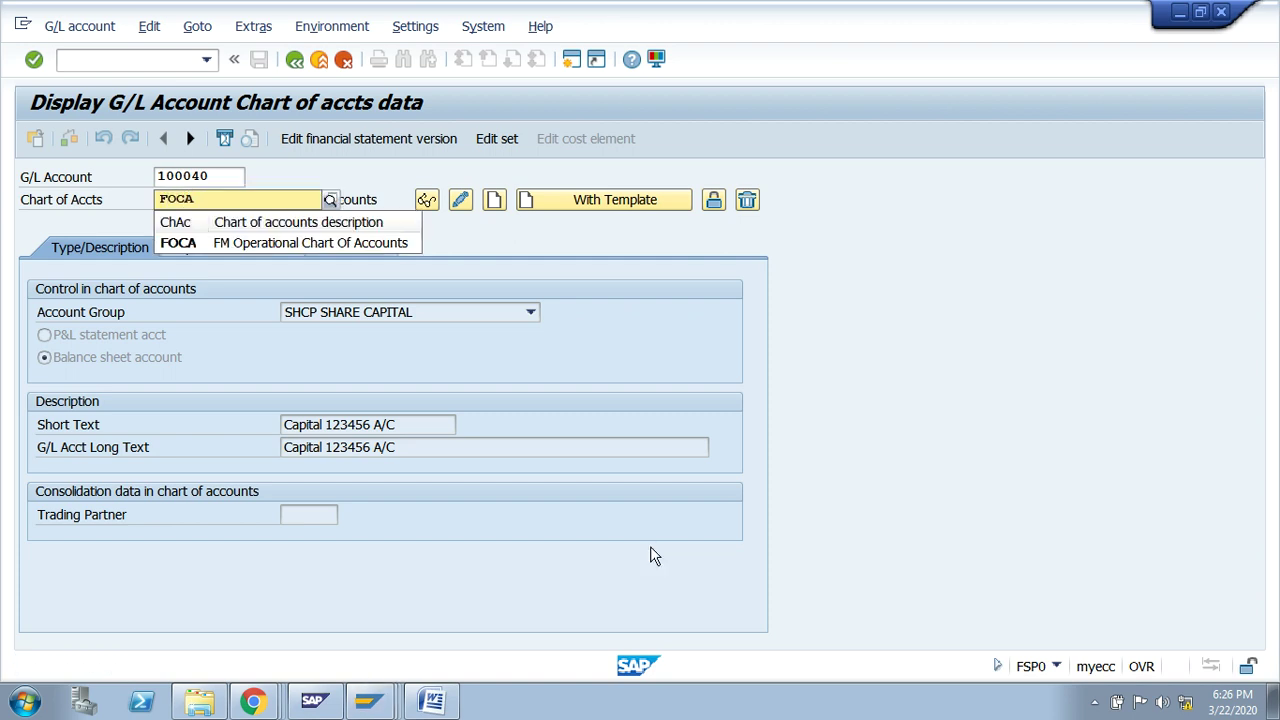
left_click(360, 243)
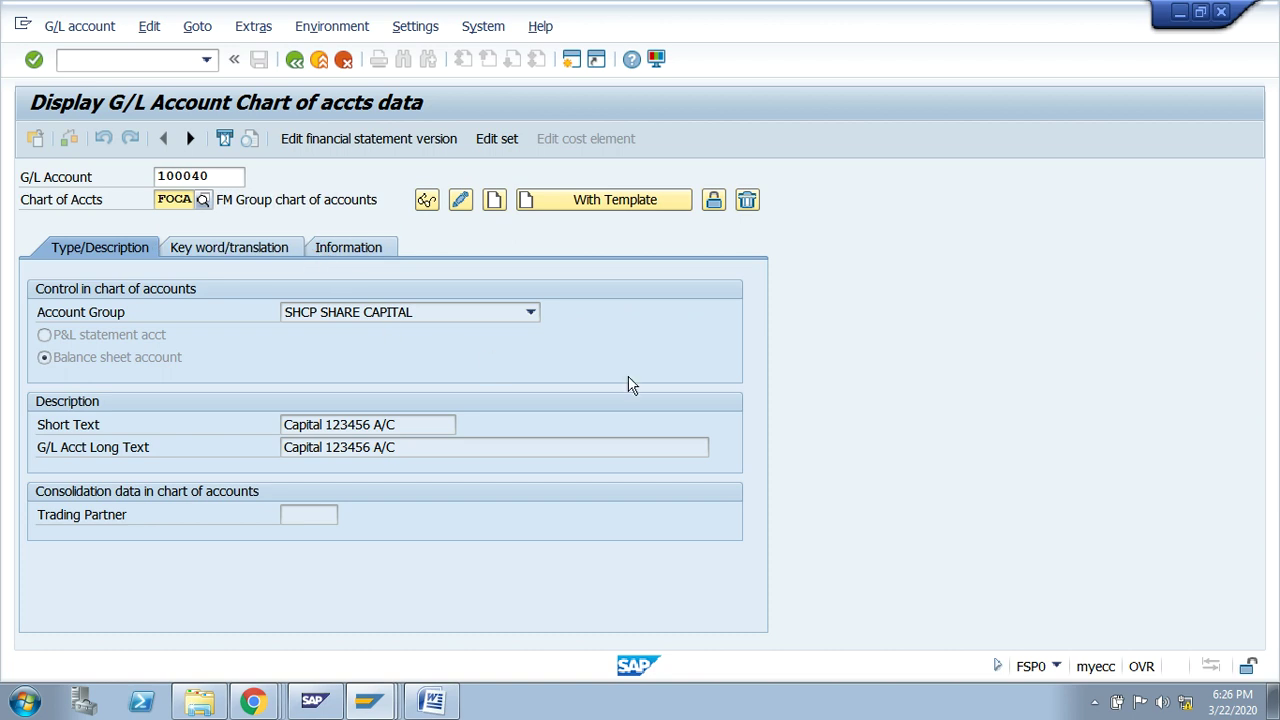
key("Return")
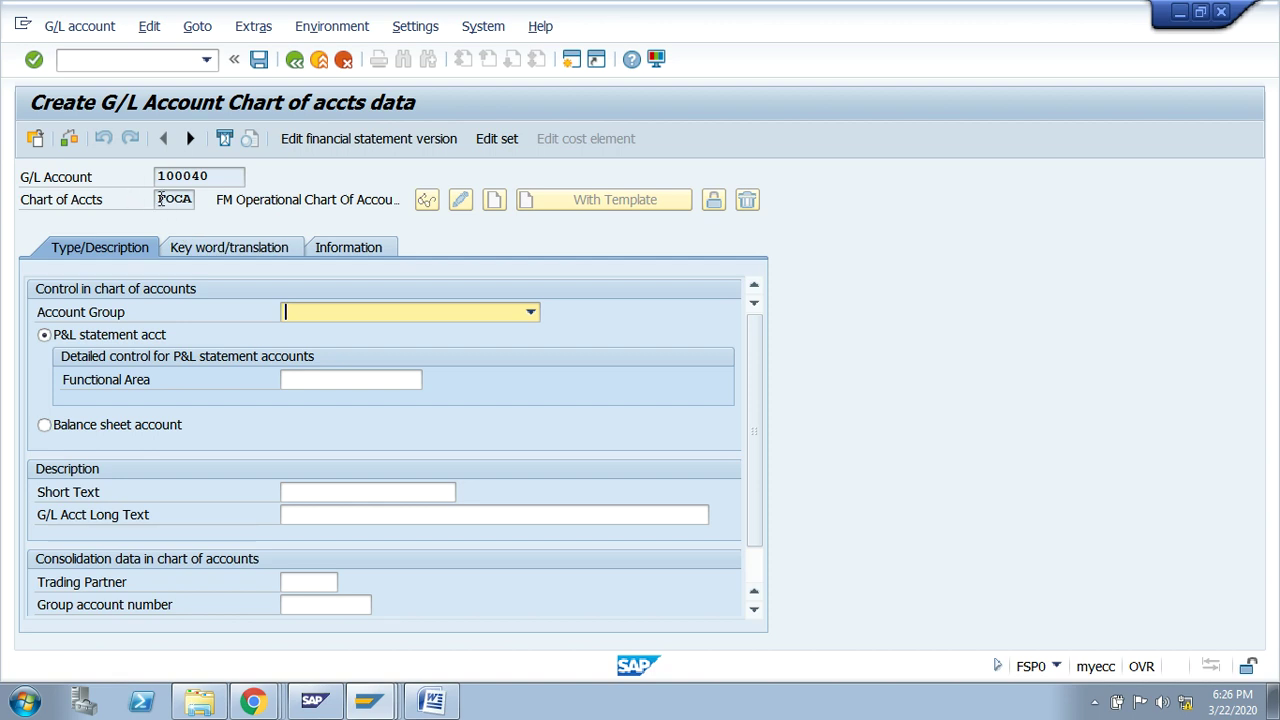
- Check the FOCA account's chart of accounts and Group account number field, and cancel the account creation
left_click_drag(160, 198, 201, 205)
left_click(204, 203)
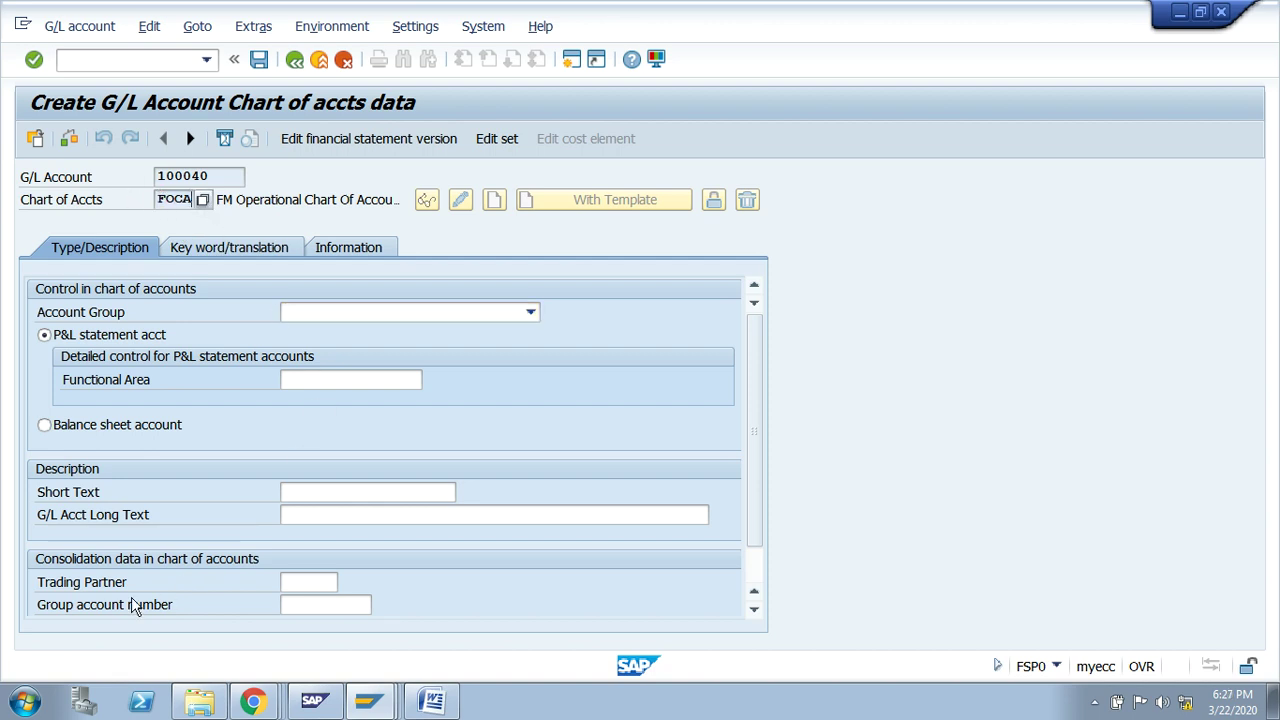
left_click(297, 605)
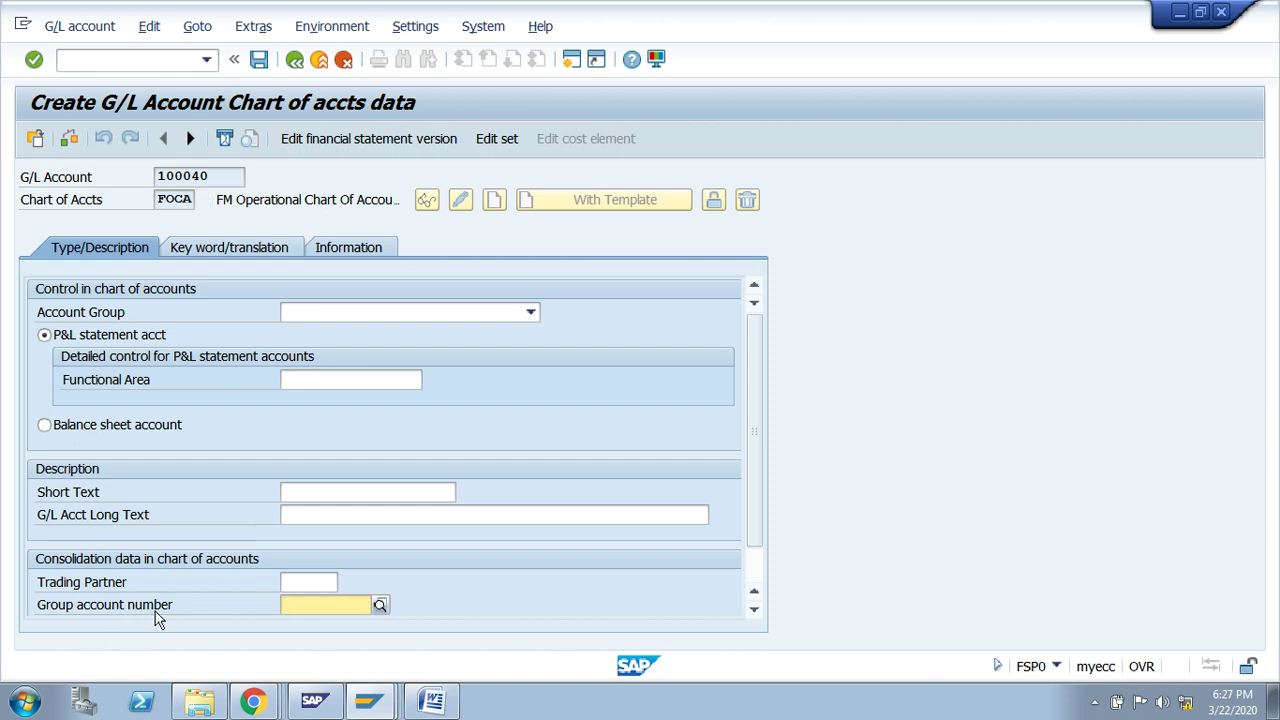
left_click(343, 61)
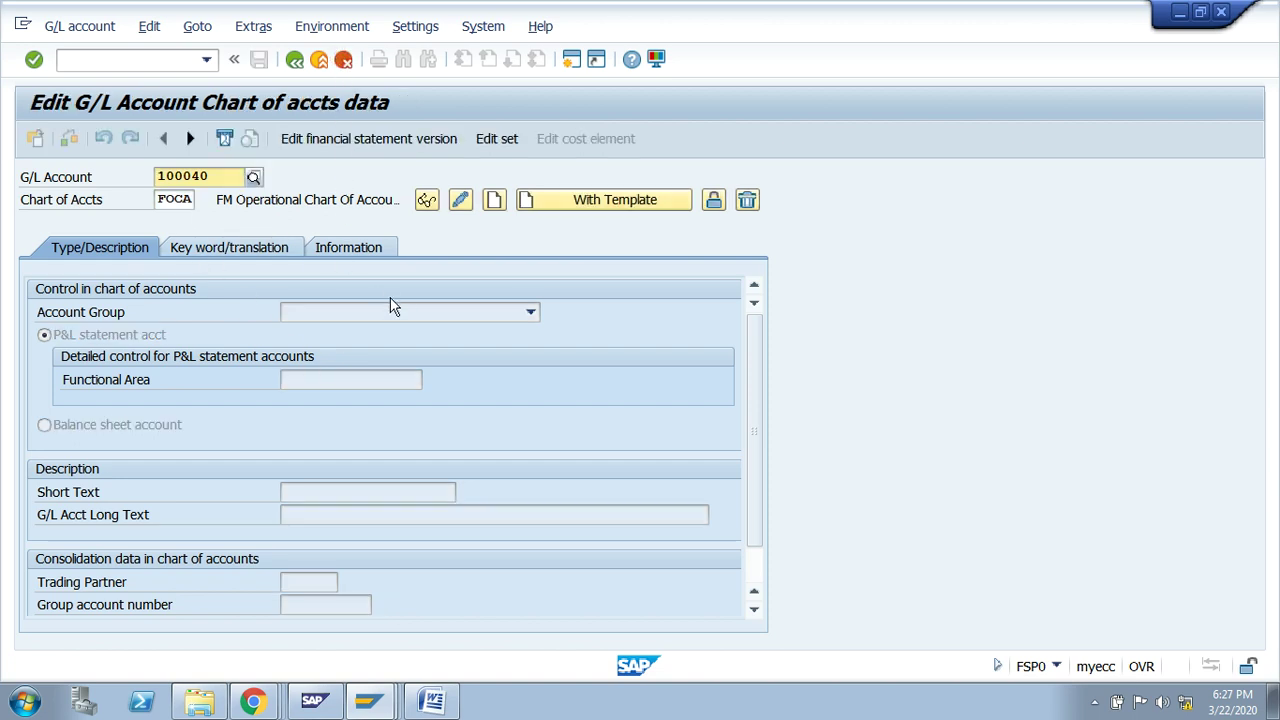
- Try to create G/L account 100040 in chart of accounts FGCA to compare its consolidation fields
key("Tab")
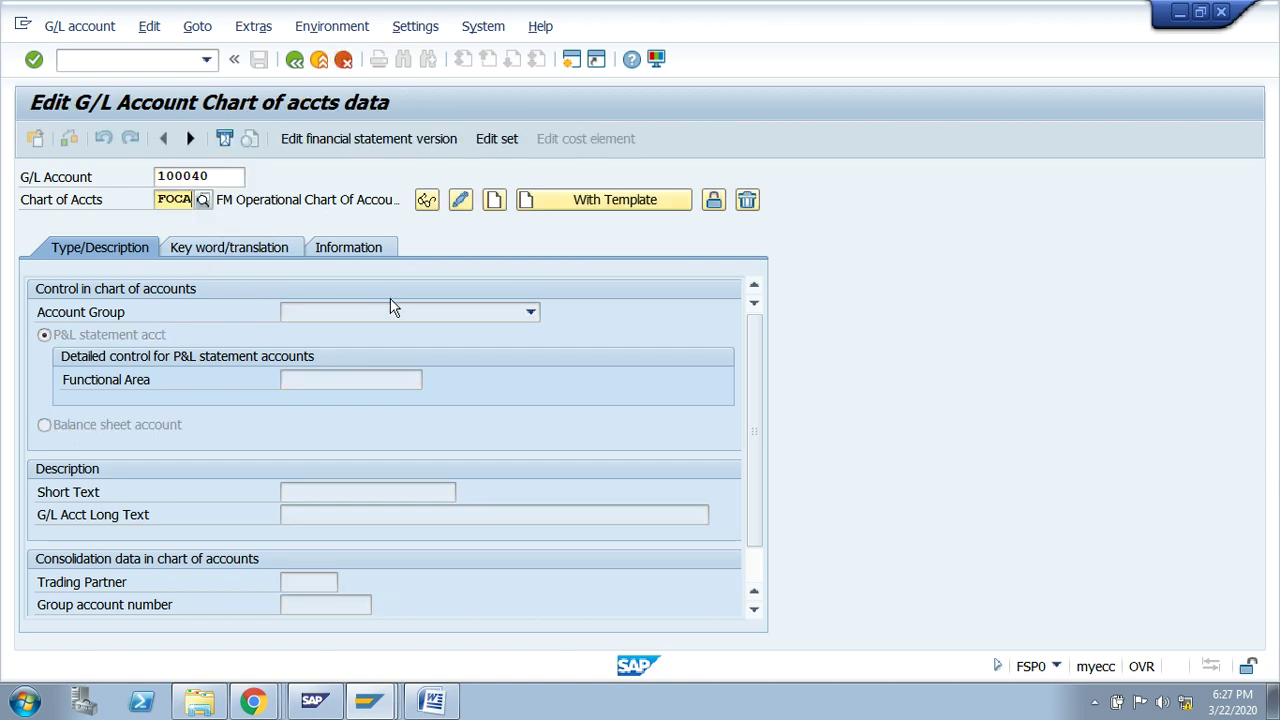
type("F")
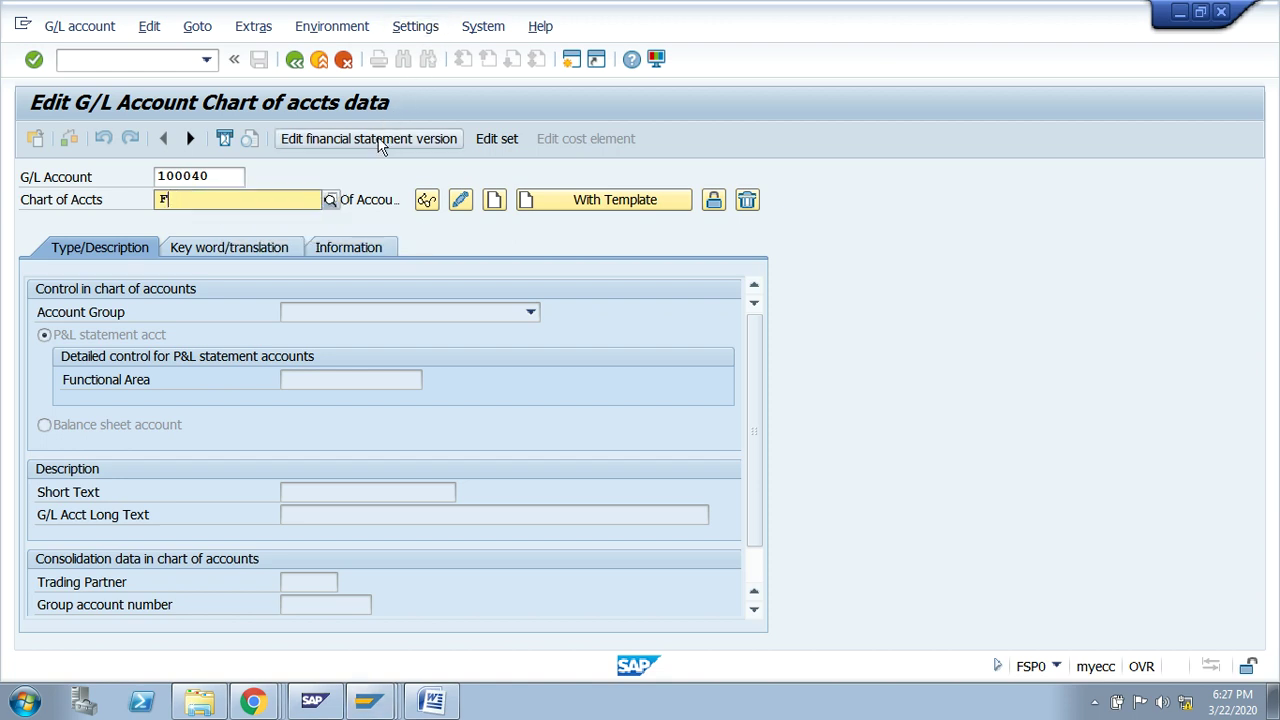
type("G")
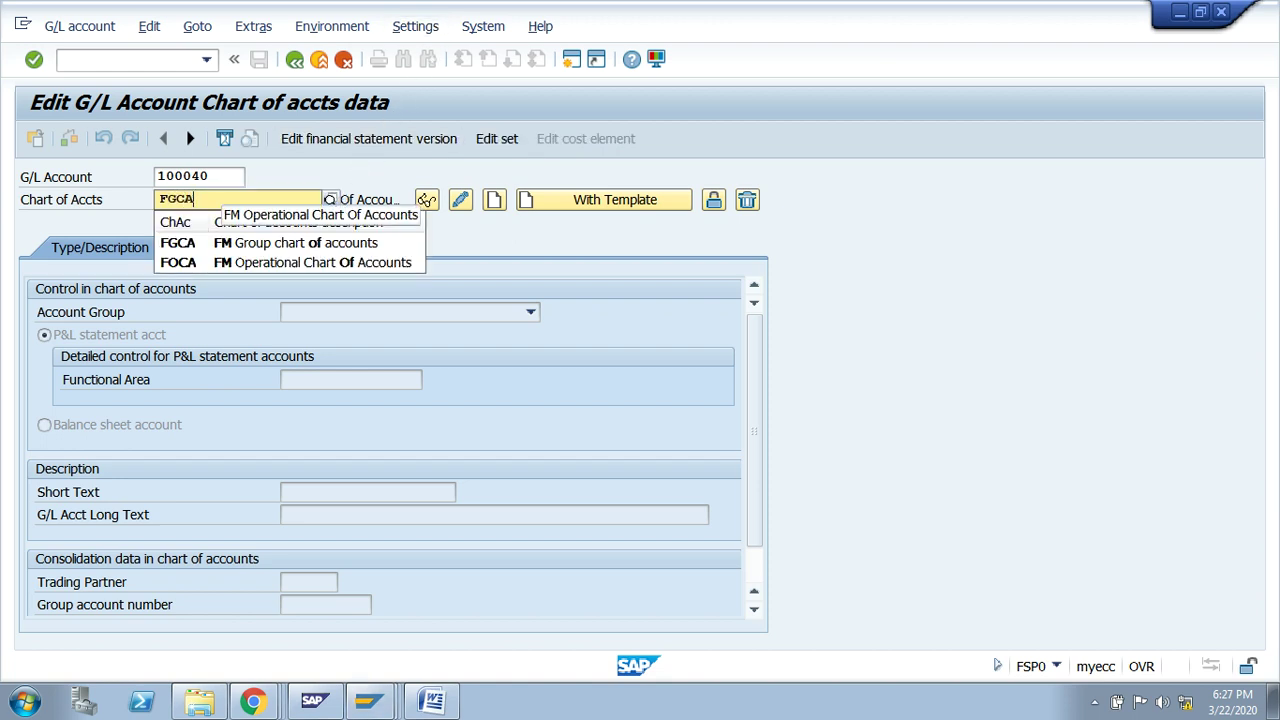
type("CA")
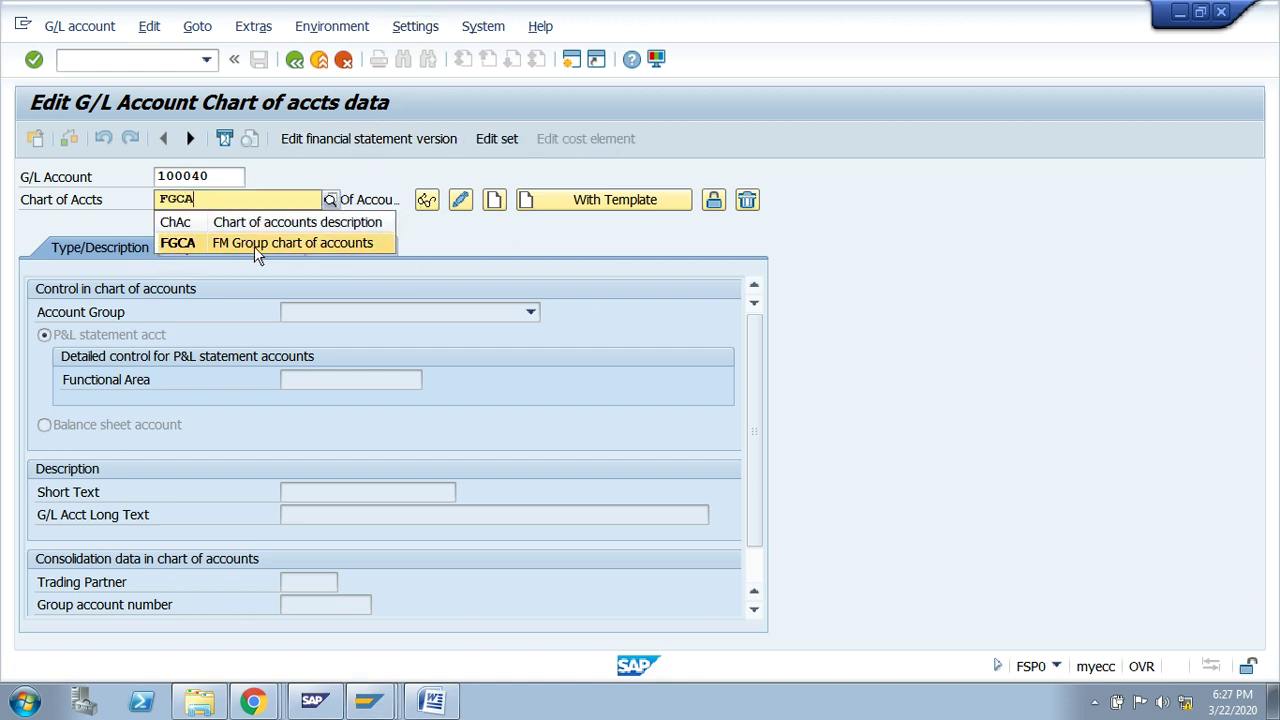
left_click(254, 246)
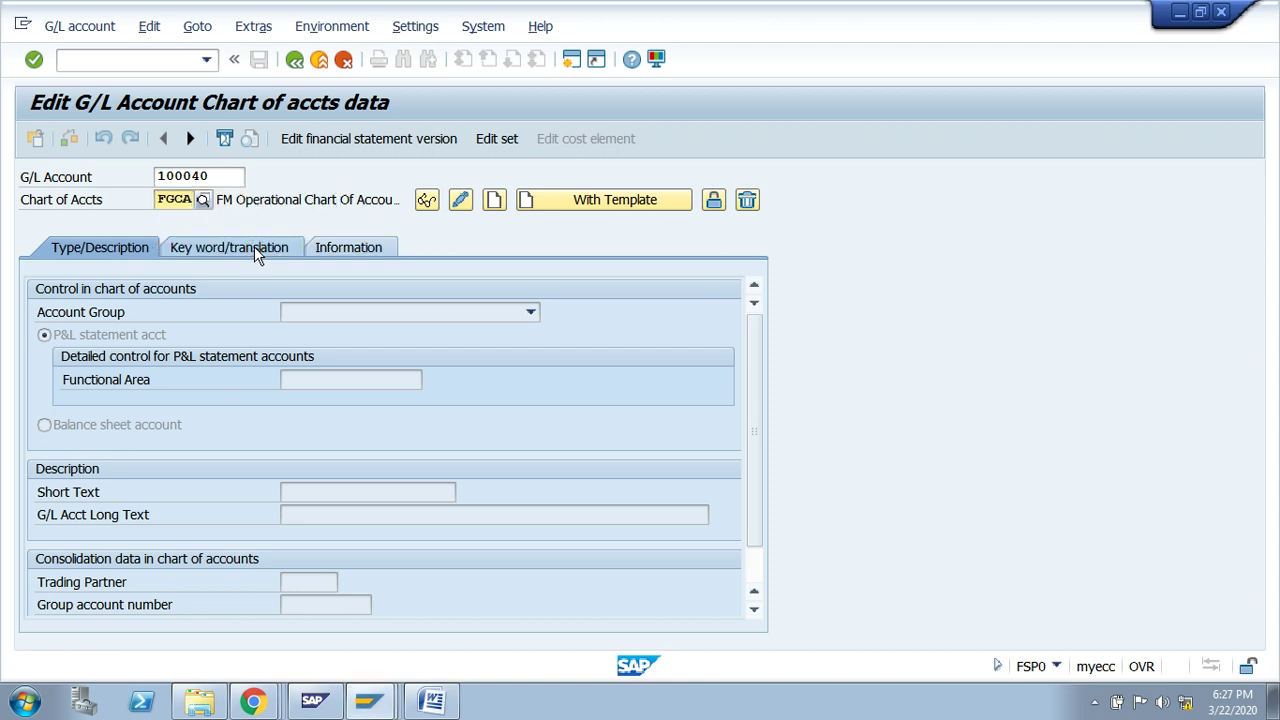
left_click(360, 248)
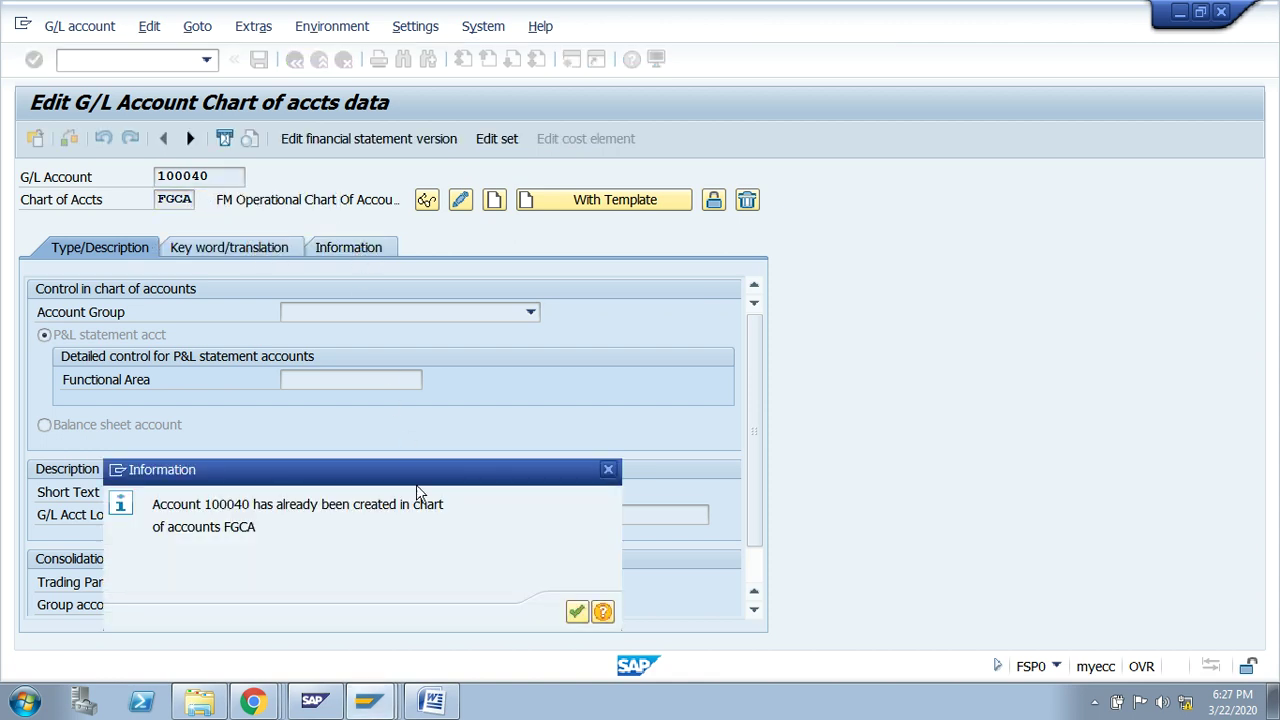
left_click(576, 611)
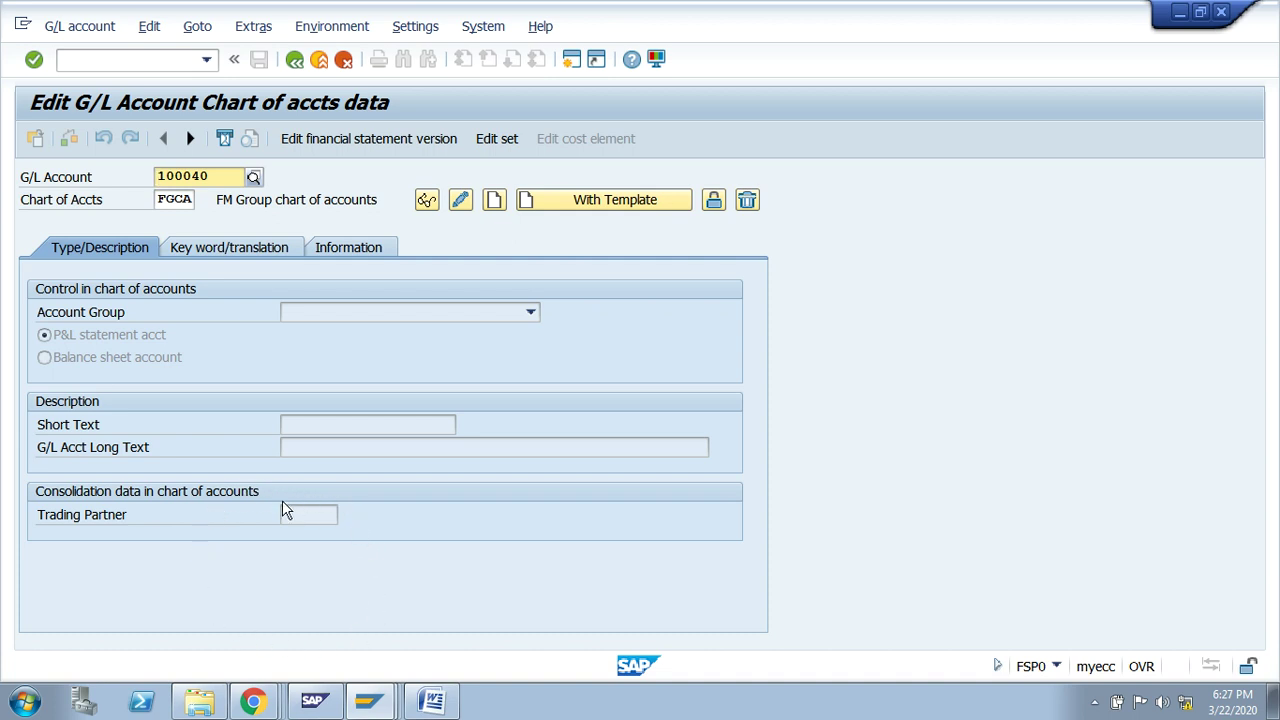
- Set the chart of accounts back to FOCA and start creating G/L account 100040 there
key("Tab")
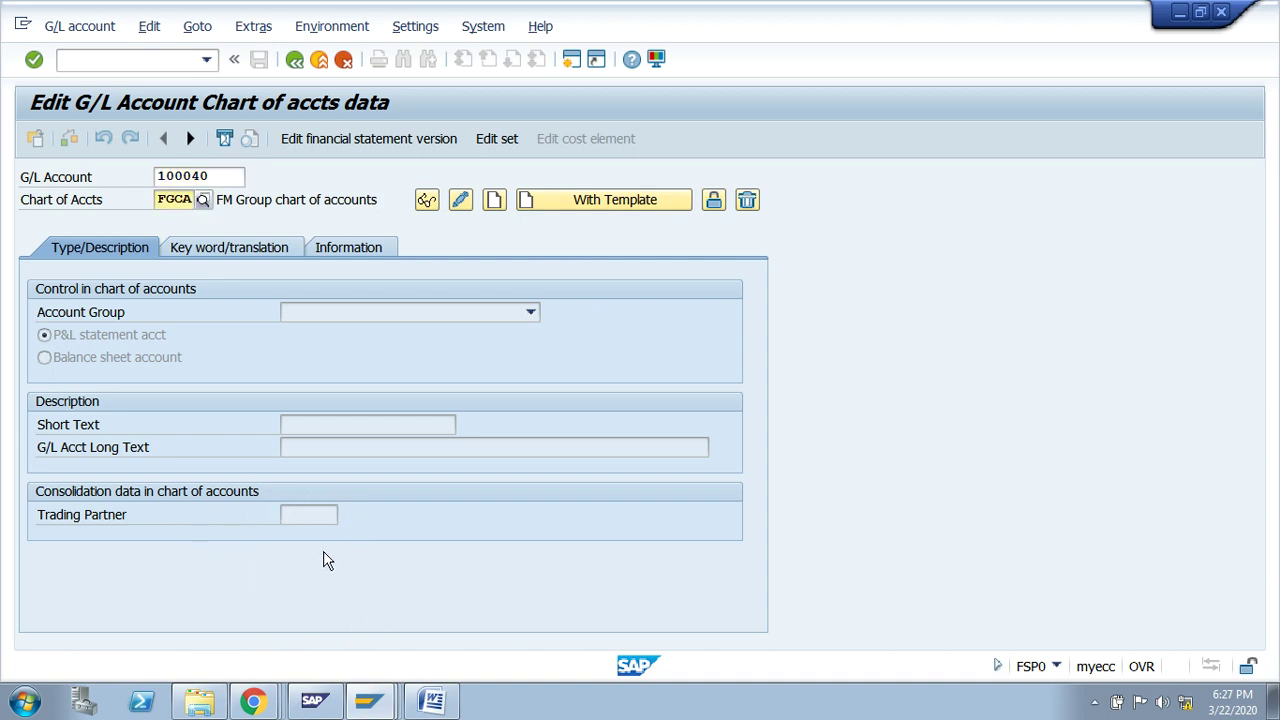
key("BackSpace")
key("BackSpace")
key("BackSpace")
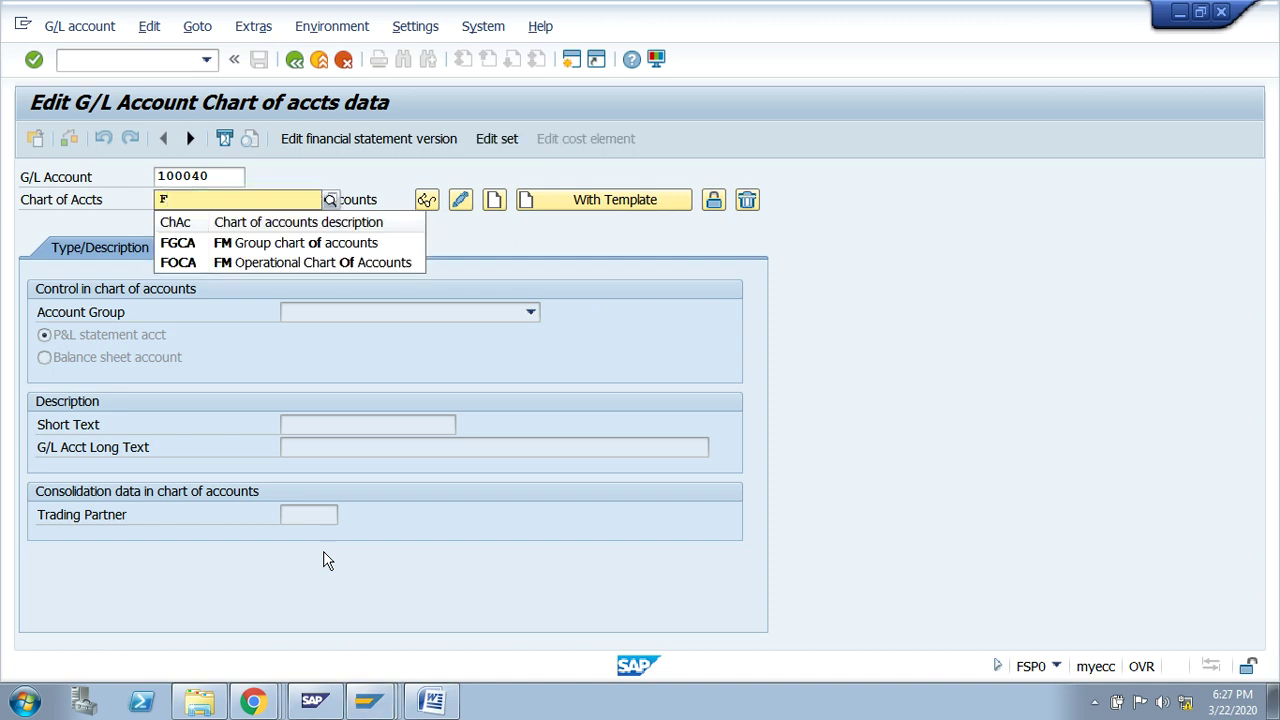
type("OCA")
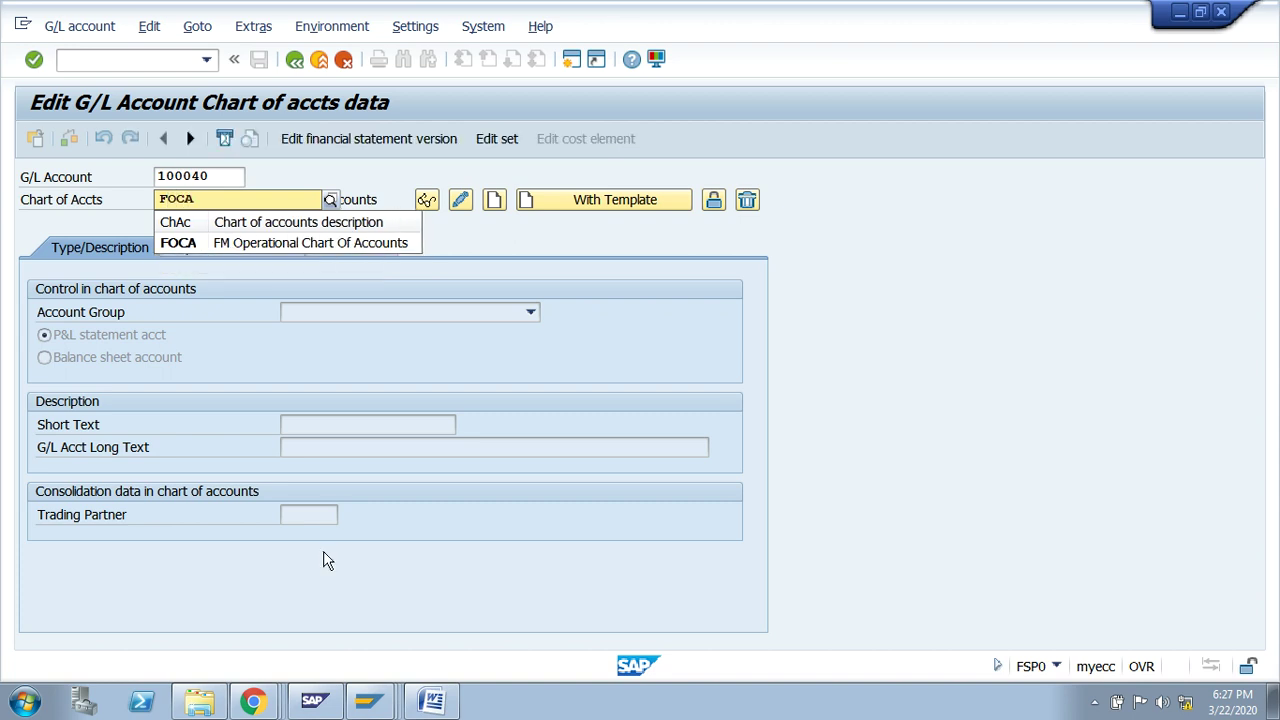
left_click(263, 244)
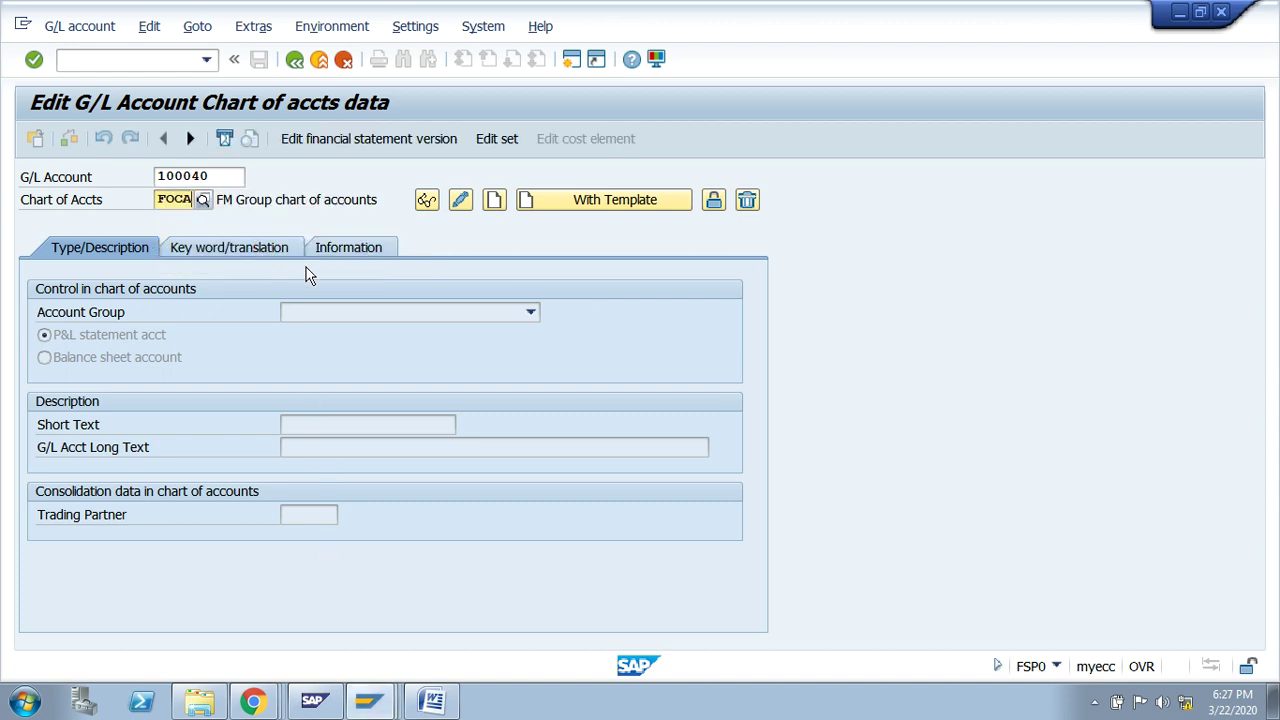
key("Return")
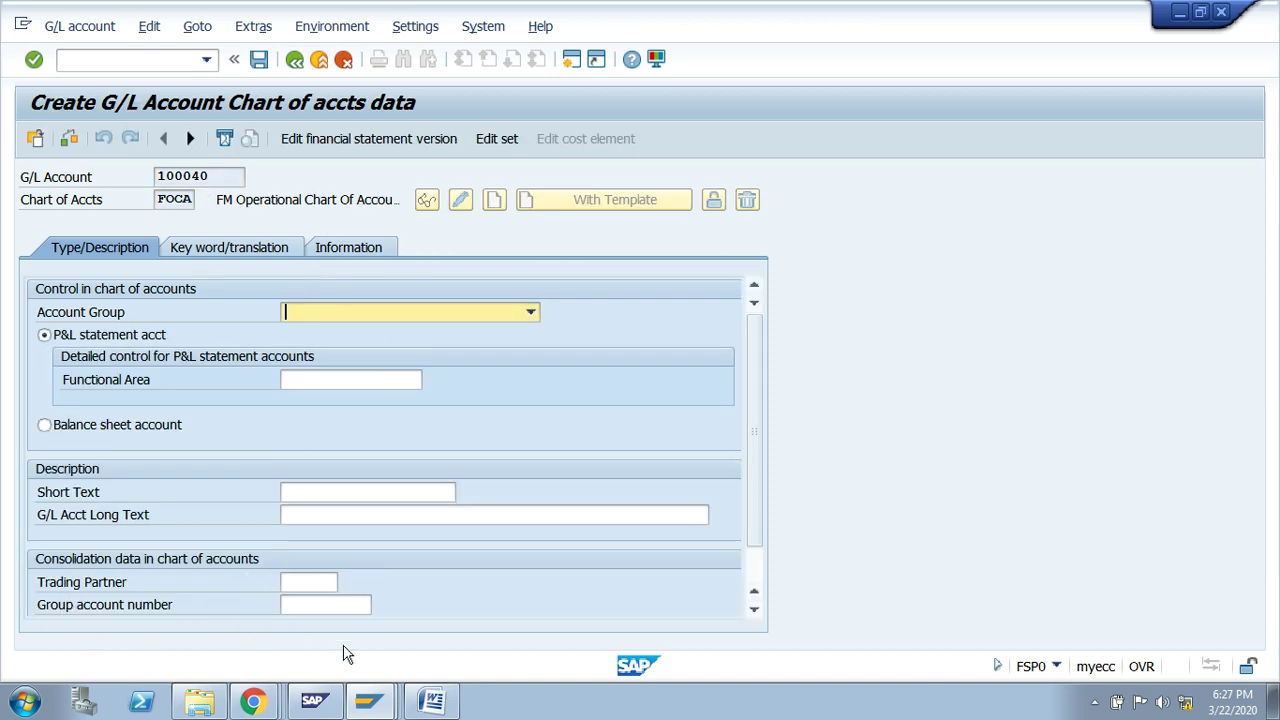
- Assign account group SHCP Share Capital to the FOCA account and make it a balance sheet account
left_click(357, 315)
scroll(395, 500, "down", 2)
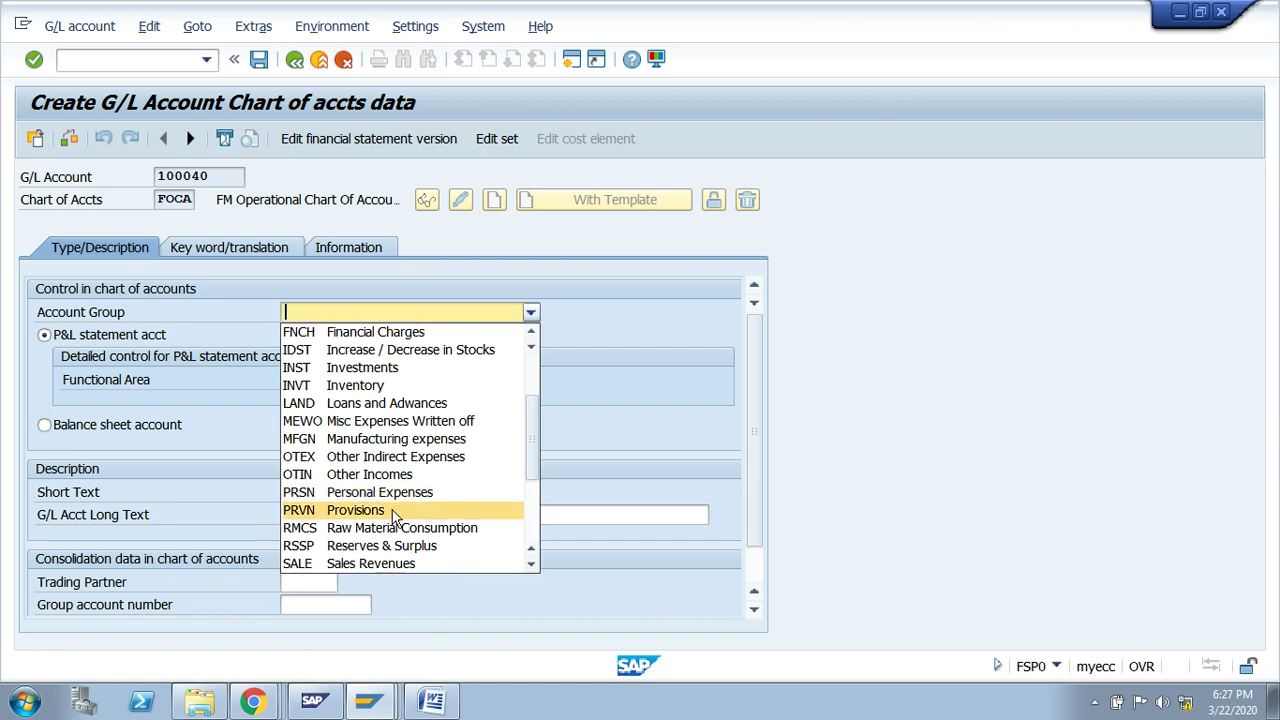
scroll(368, 553, "down", 1)
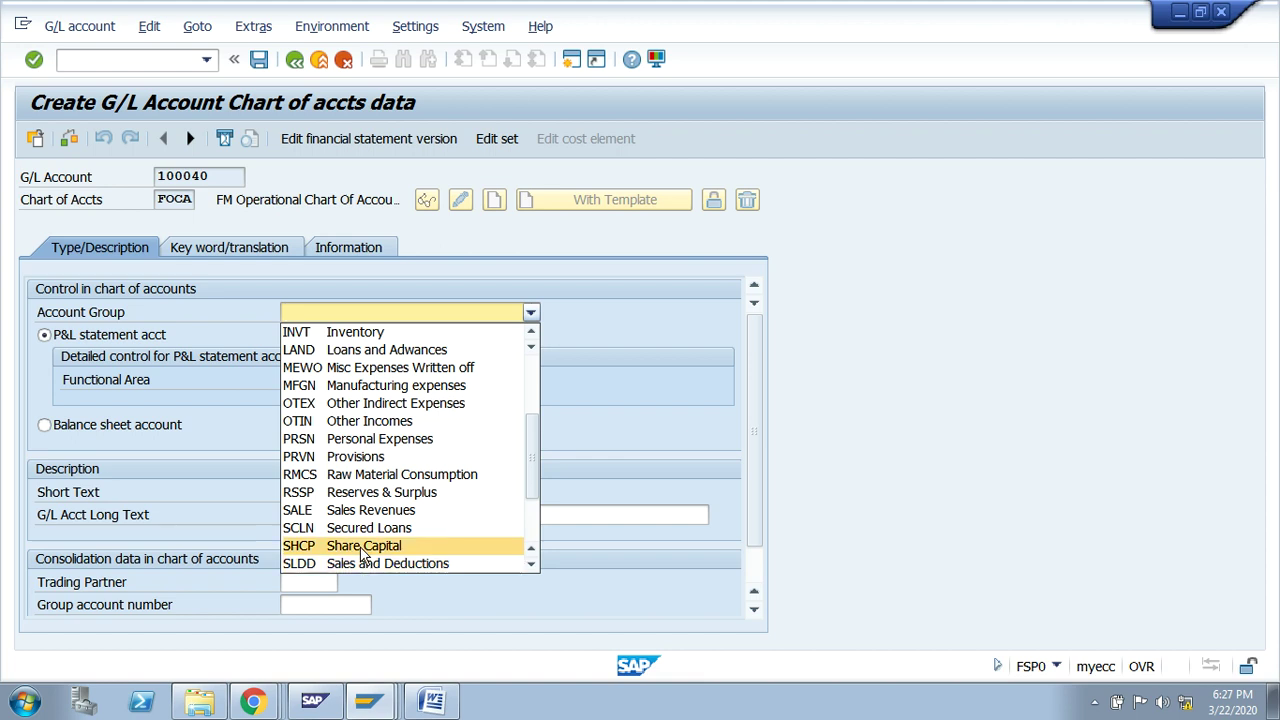
left_click(363, 548)
left_click(64, 428)
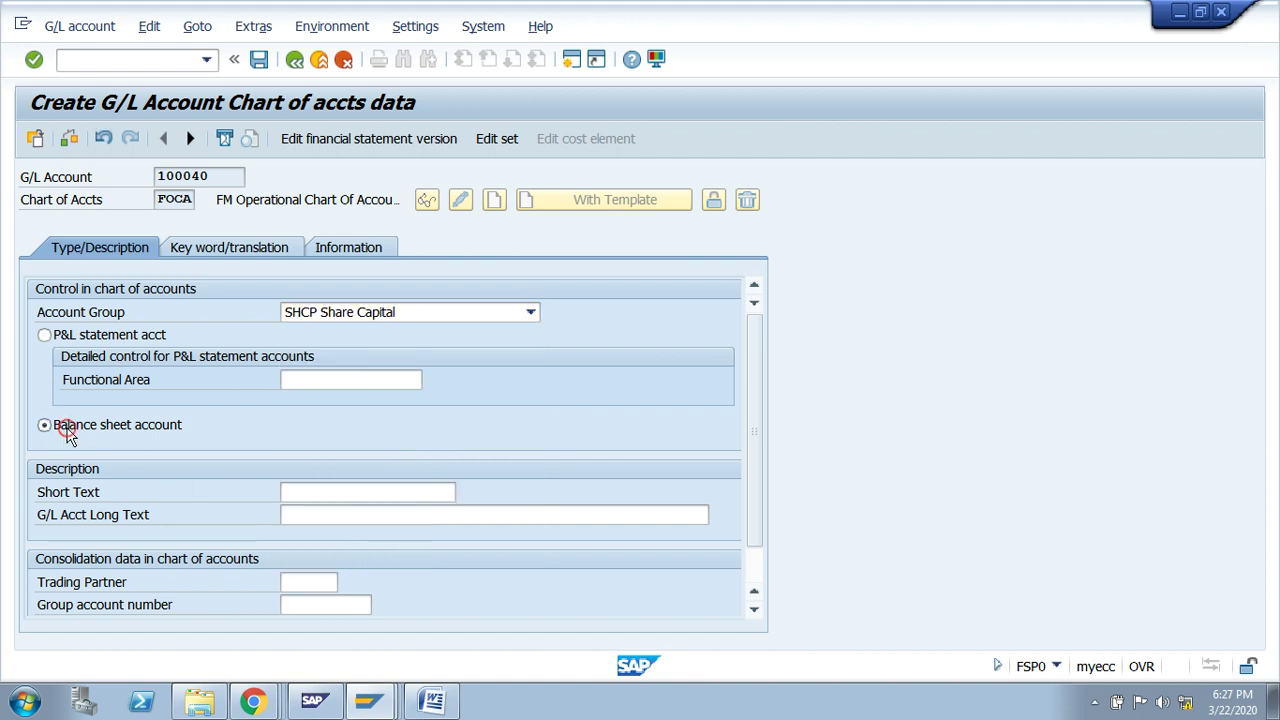
- Enter "Capital 123456 A/C" as both the short text and the long text of the FOCA account
left_click(329, 493)
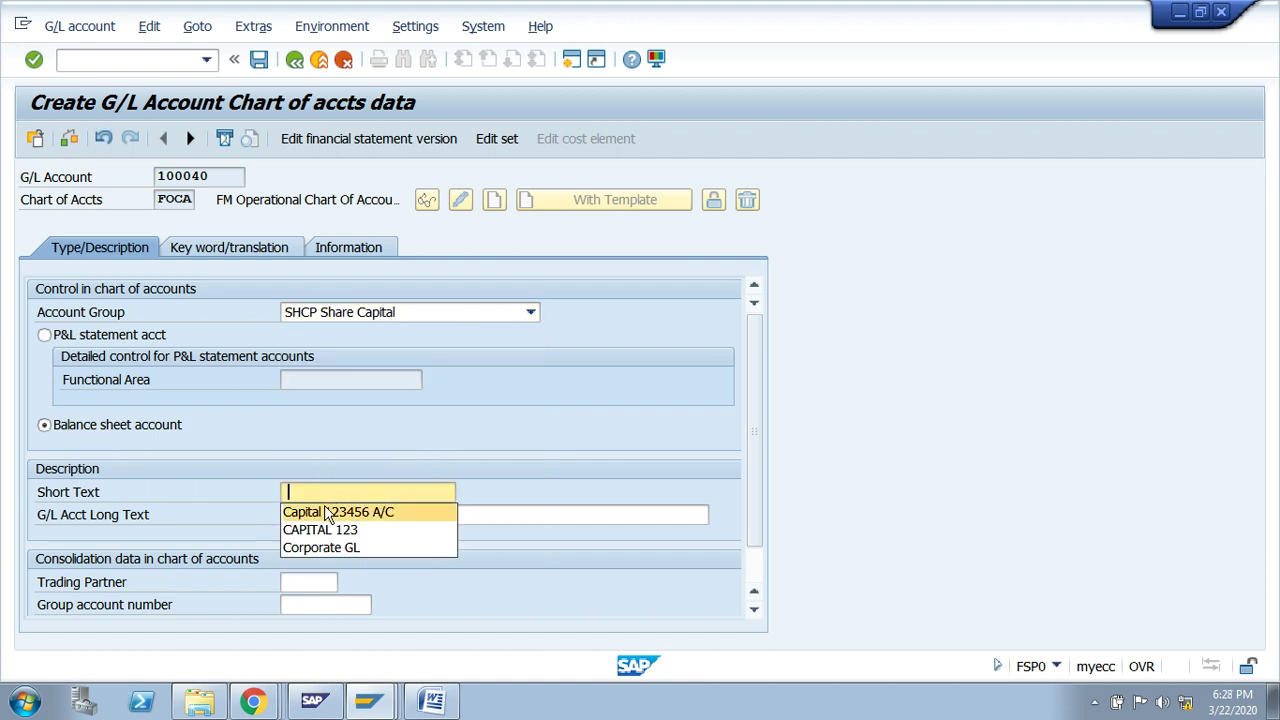
left_click(329, 512)
left_click(321, 516)
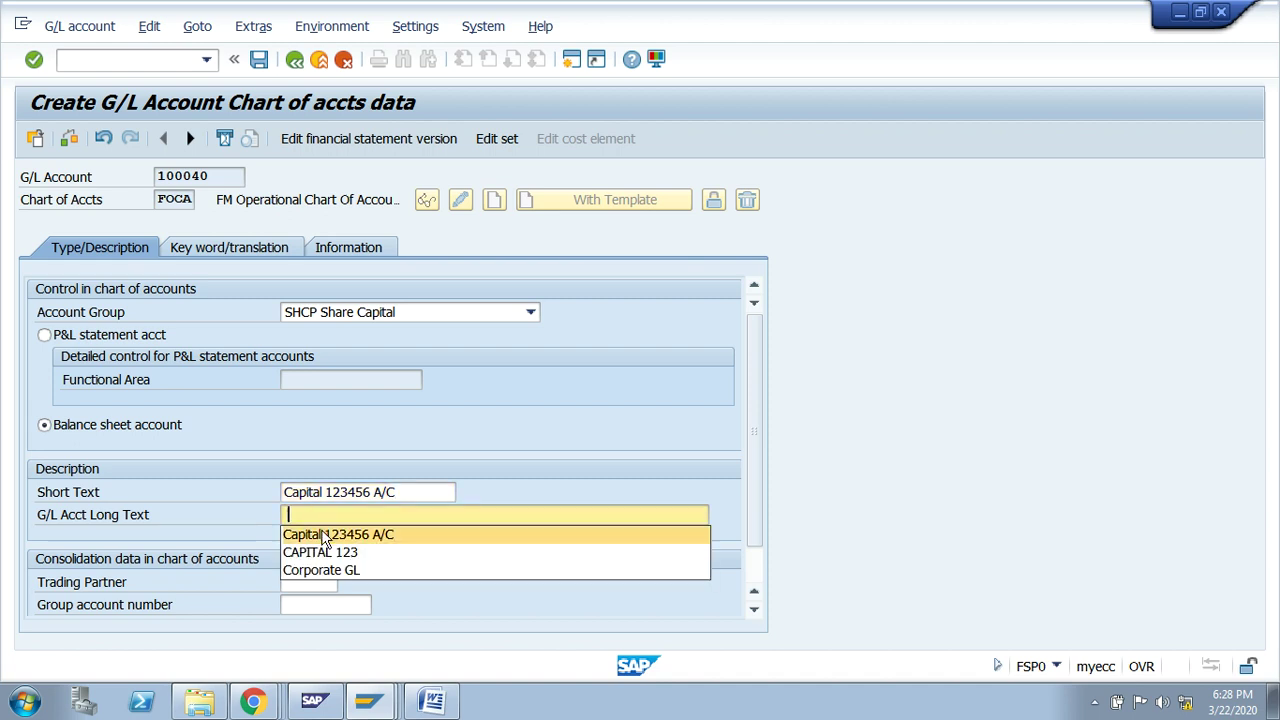
left_click(324, 536)
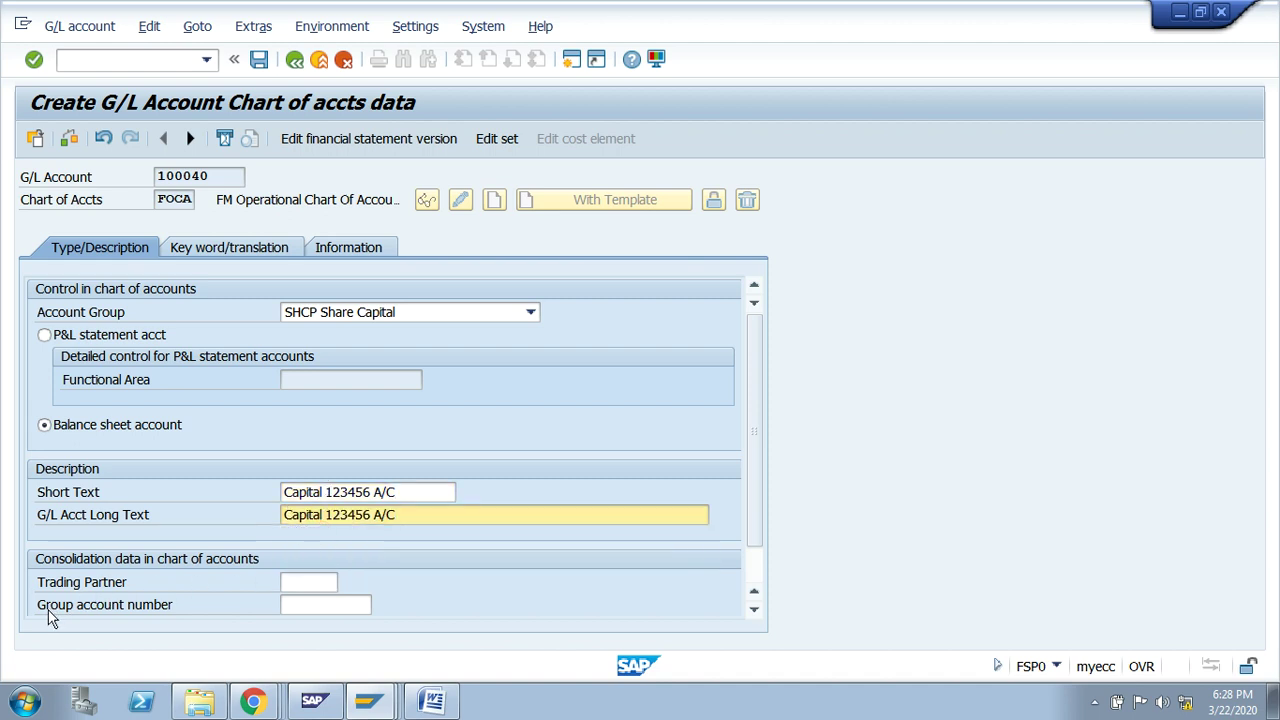
- Link the FOCA account to group account number 100040 and save it
left_click(297, 606)
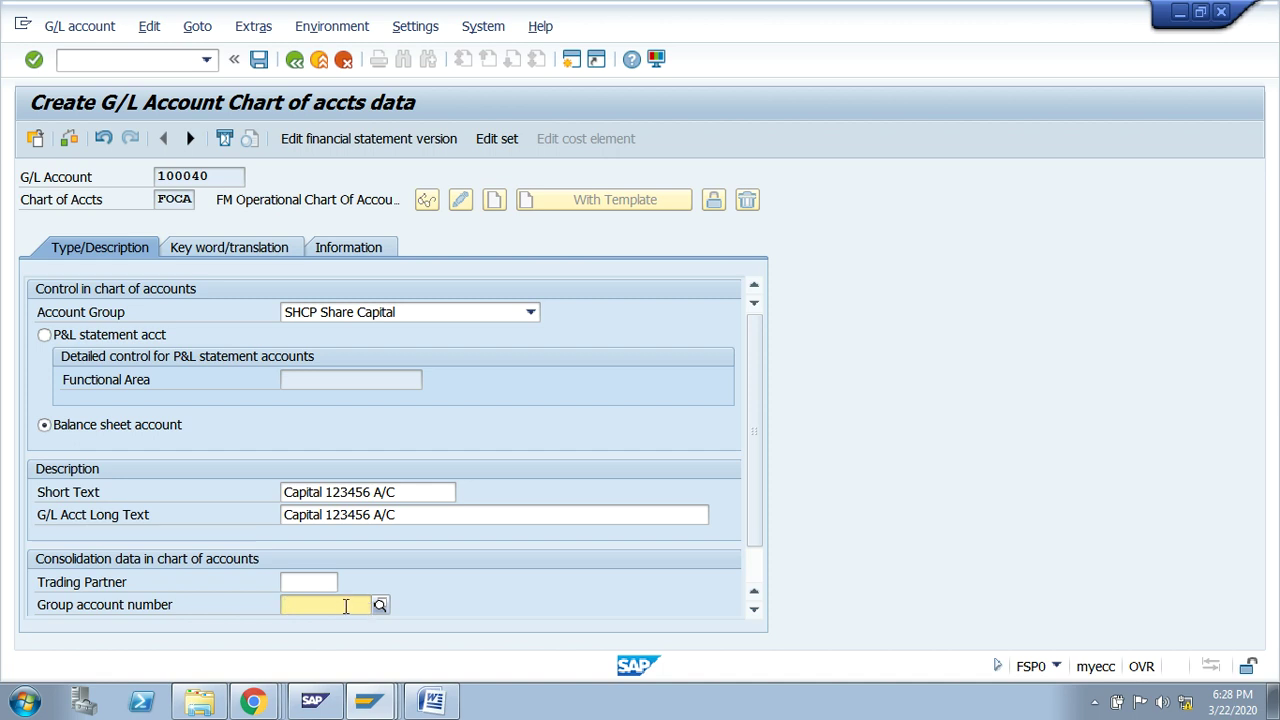
type("100")
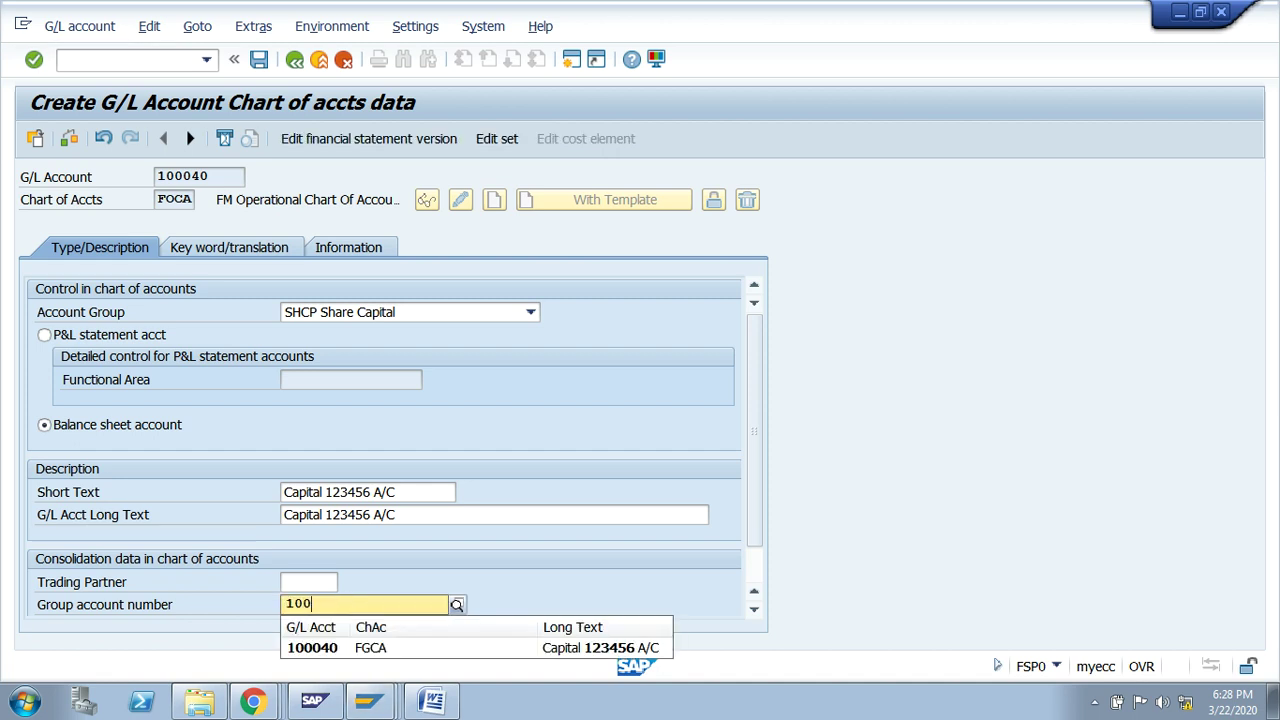
type("004")
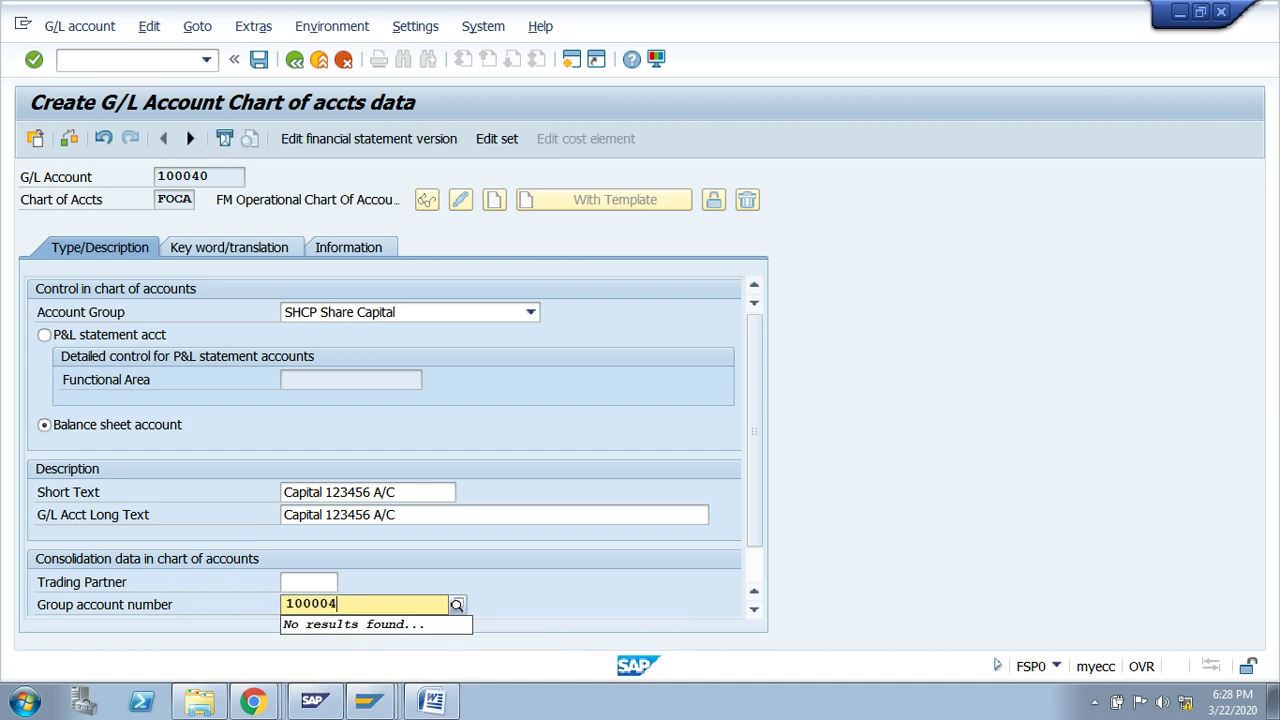
key("BackSpace")
key("BackSpace")
key("BackSpace")
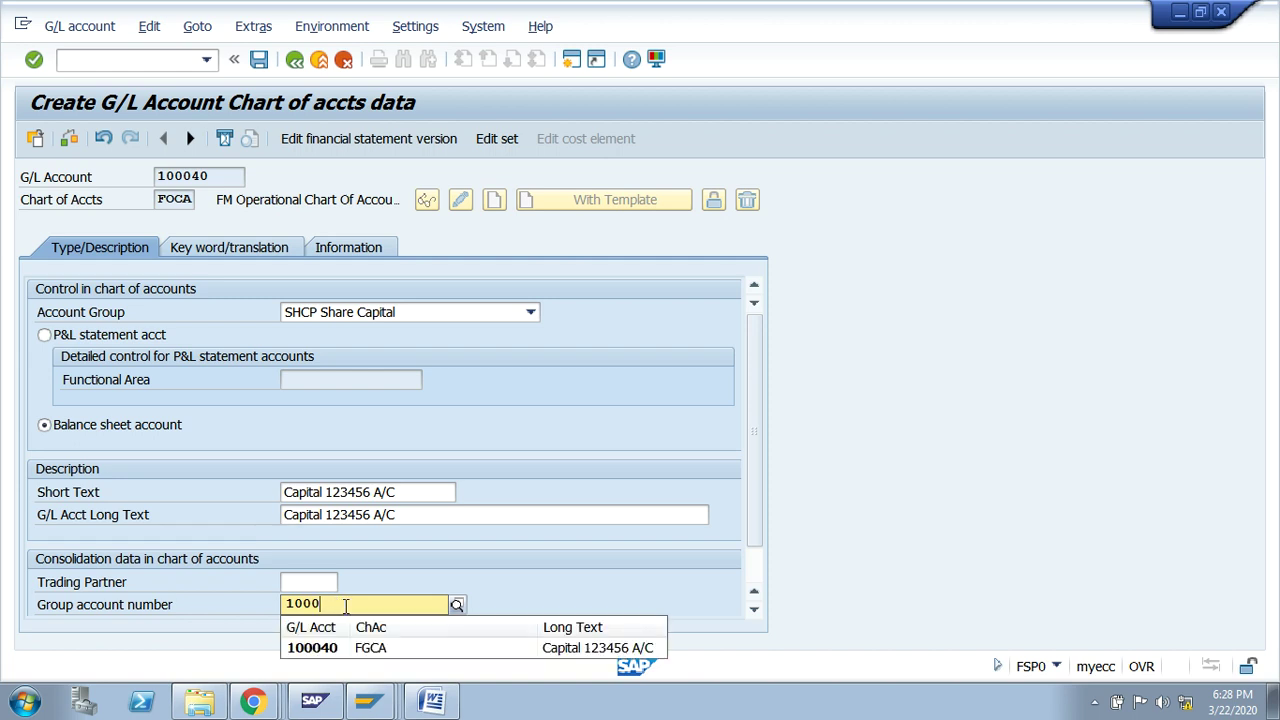
type("40")
left_click(372, 647)
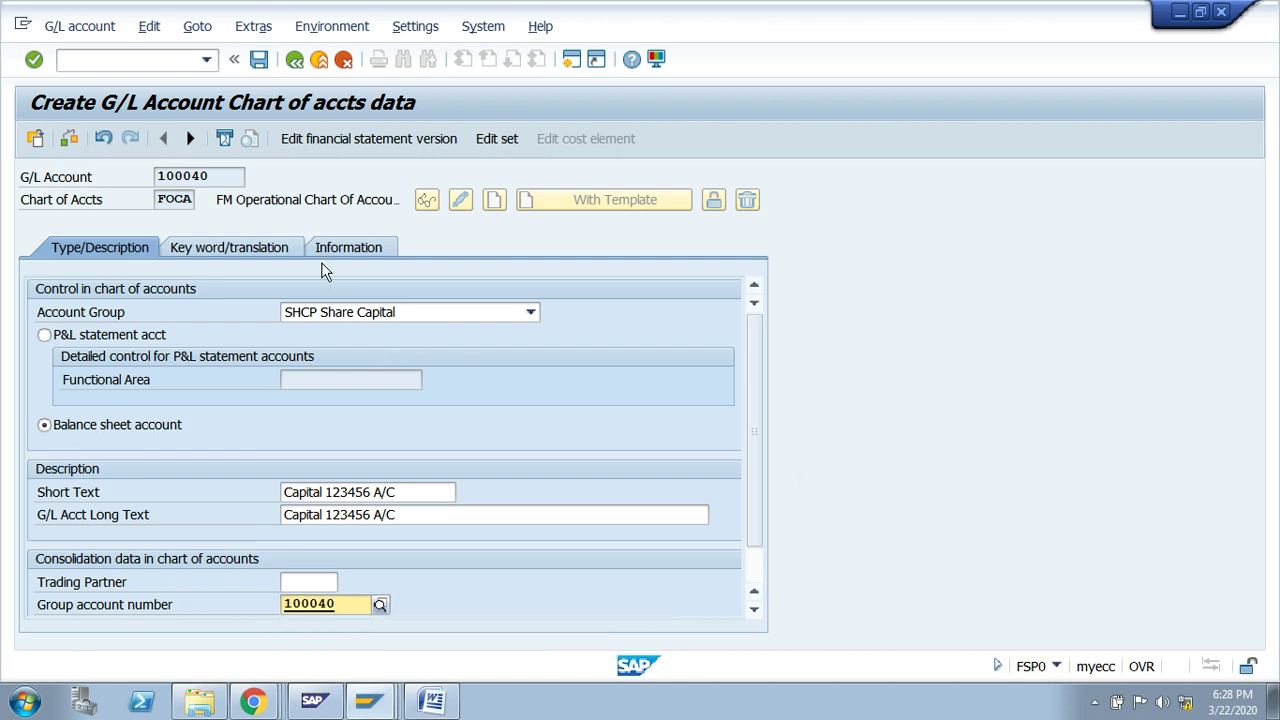
left_click(259, 61)
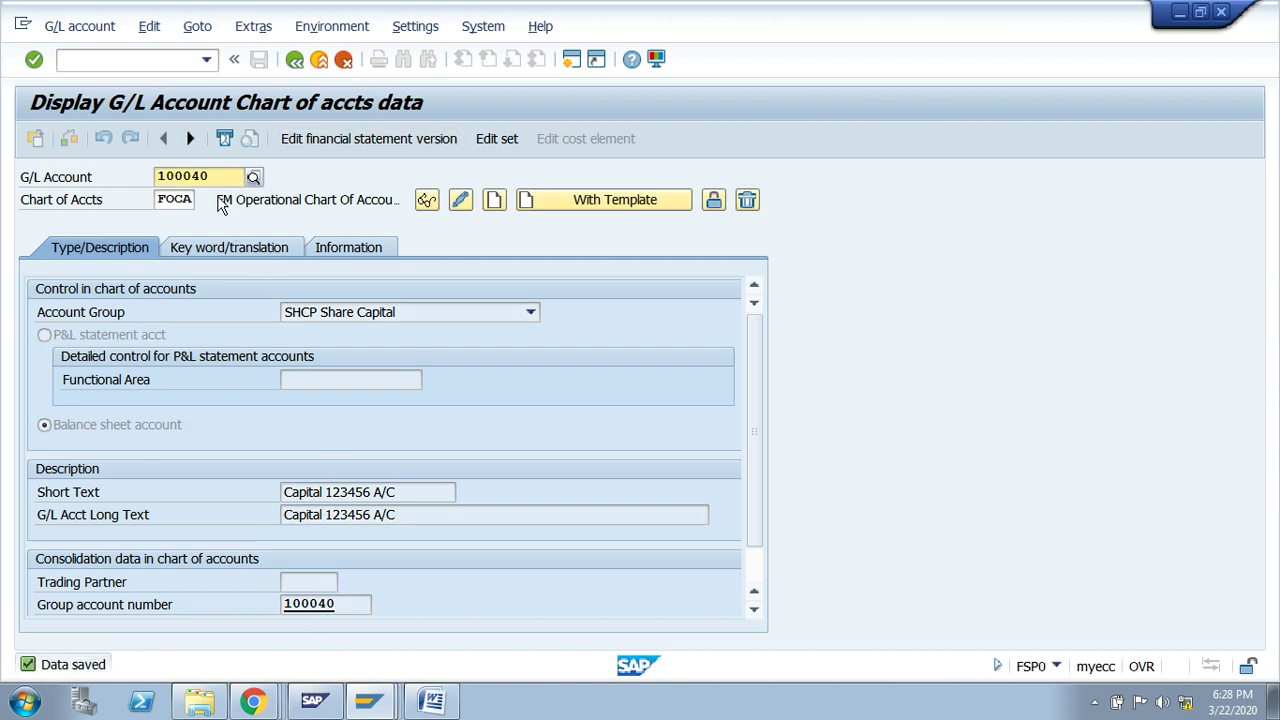
- Check the saved account's chart of accounts and group account number, and return to the SAP Easy Access screen
mouse_move(212, 176)
left_mouse_down()
mouse_move(161, 175)
mouse_move(162, 199)
mouse_move(202, 199)
left_mouse_up()
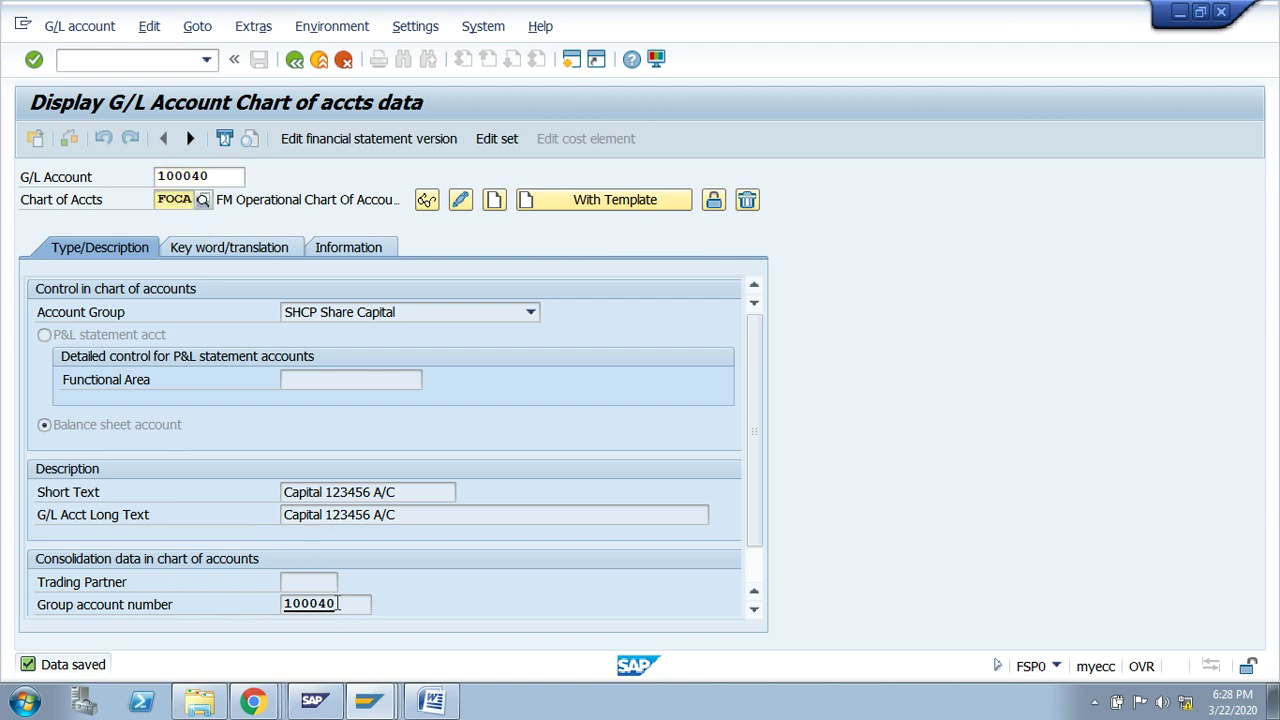
left_click_drag(340, 604, 285, 606)
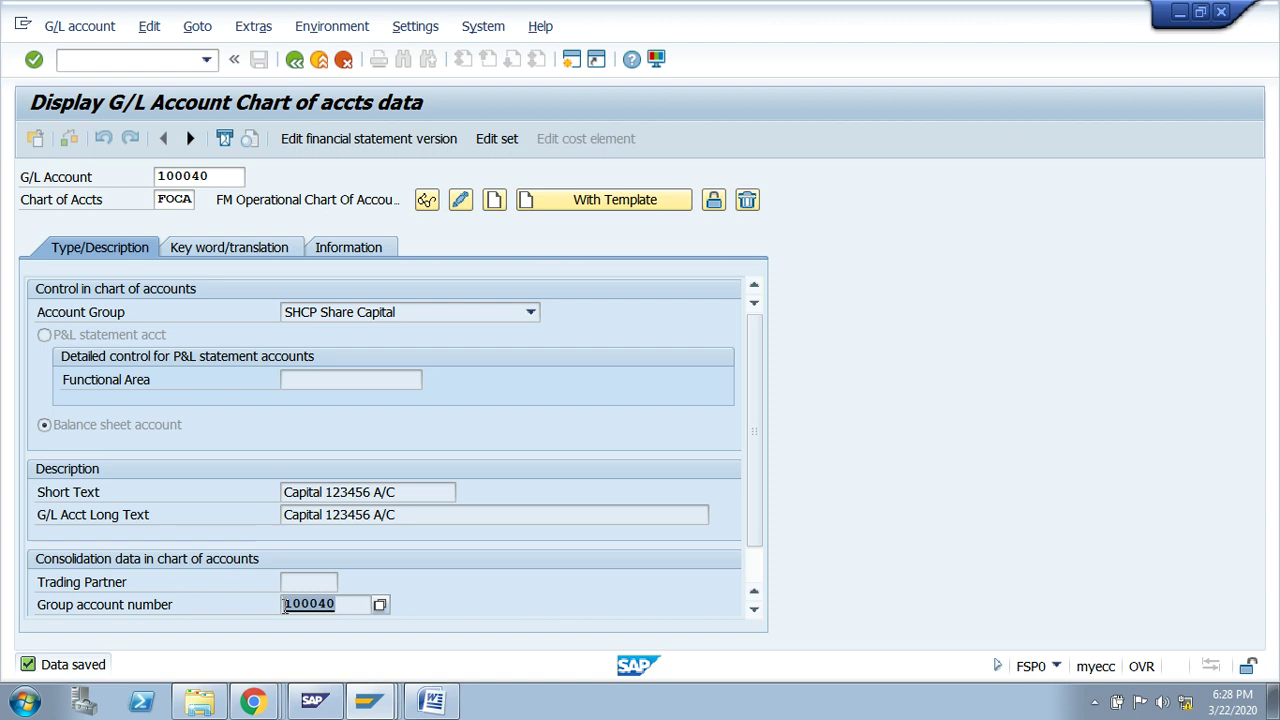
left_click(345, 629)
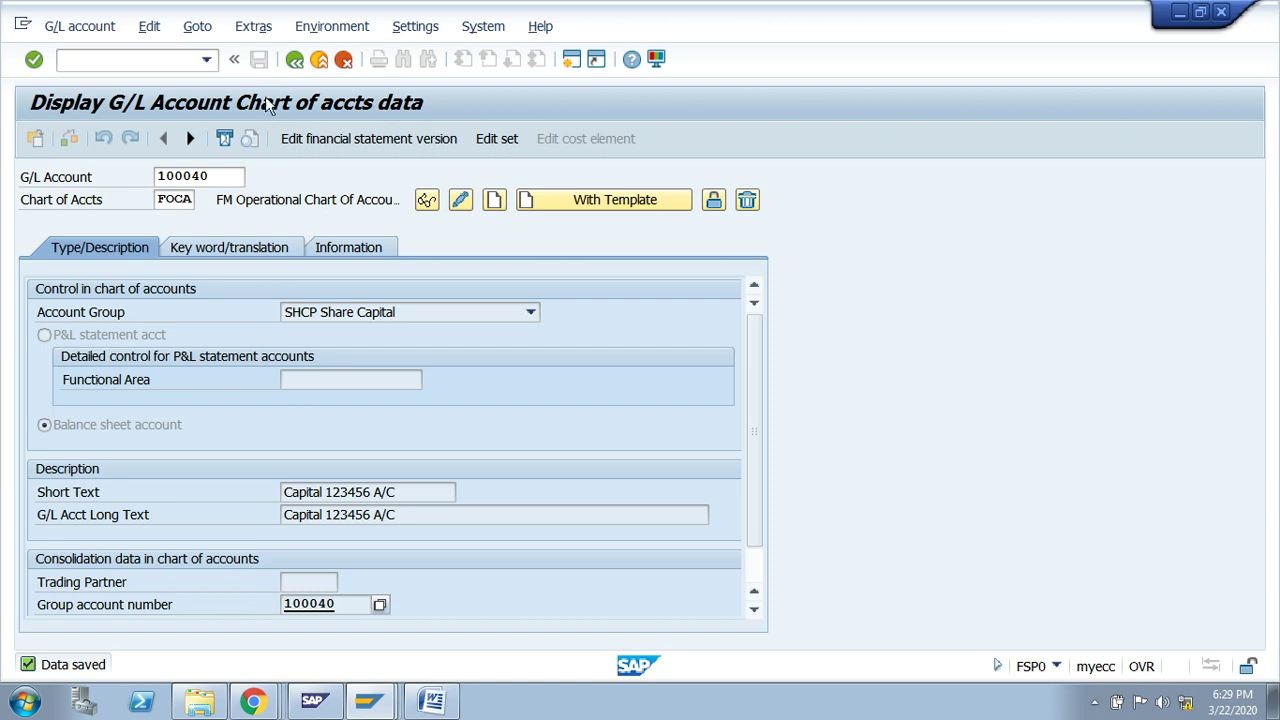
left_click(294, 62)
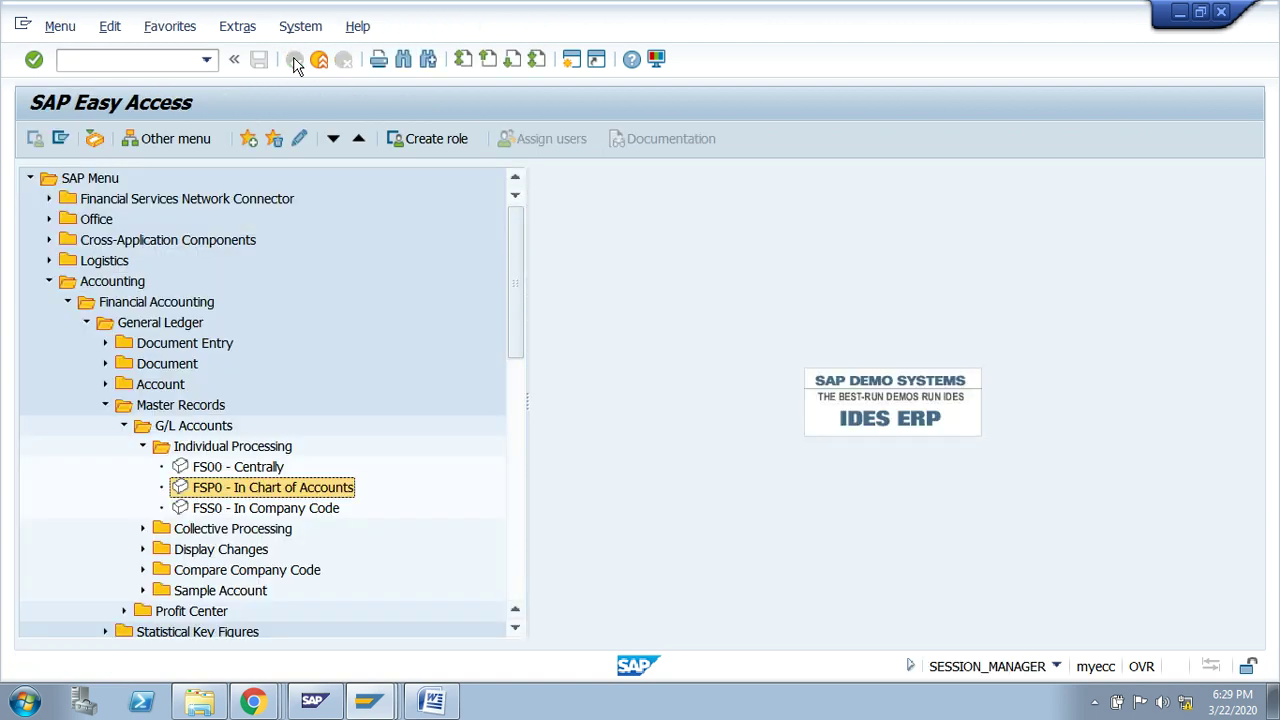
- Switch to the Word document and highlight the "Creation of GL Account -FSP0" and "CAPITAL--FOCA" lines in yellow as completed
left_click(432, 700)
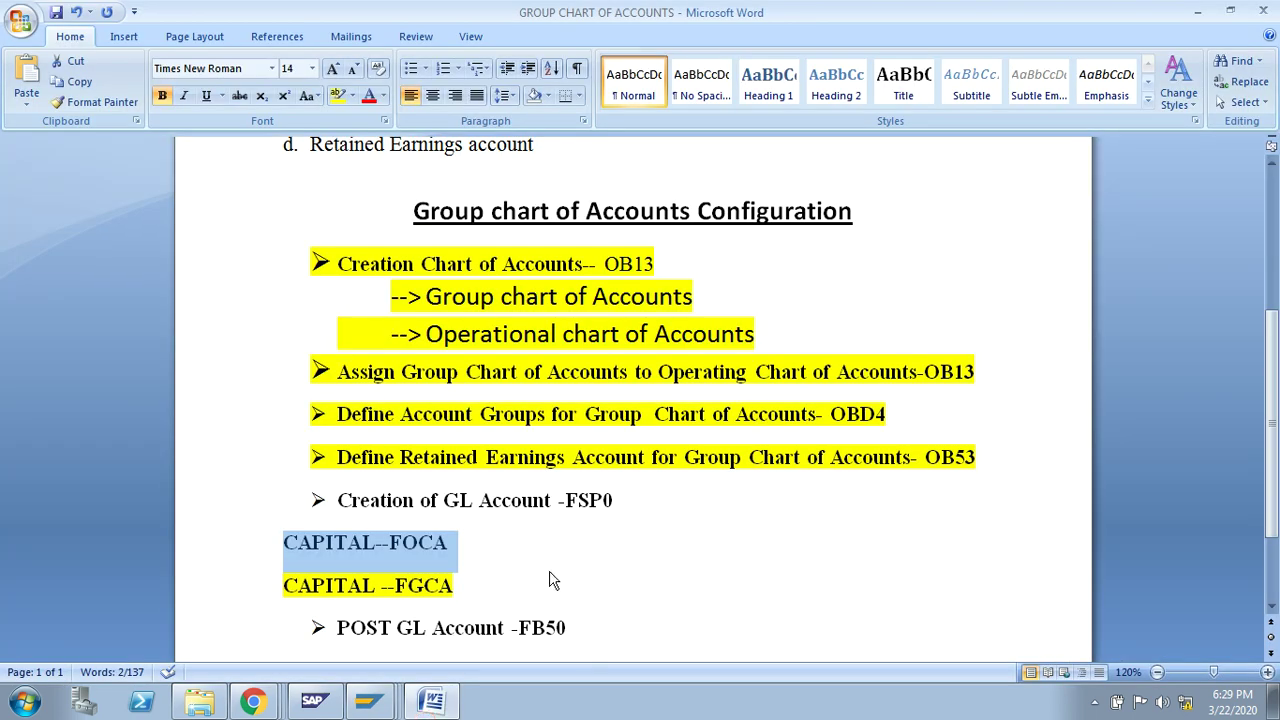
scroll(684, 659, "down", 3)
left_click_drag(642, 380, 643, 349)
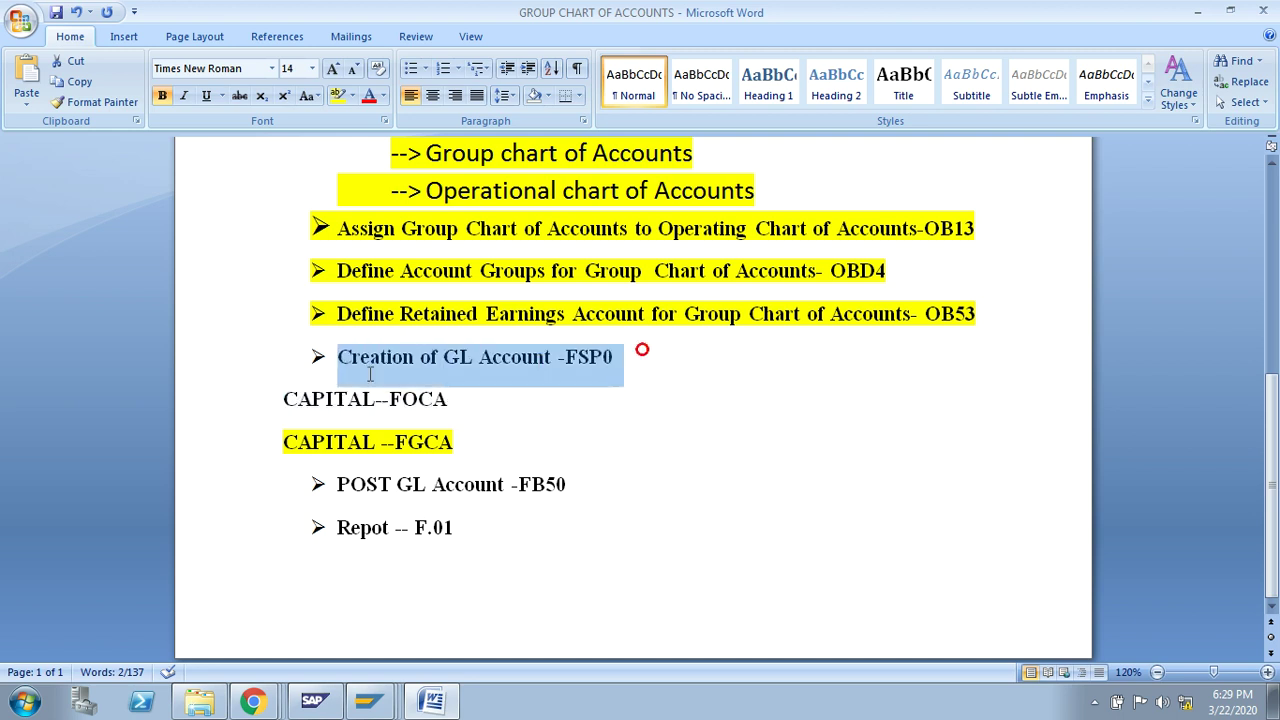
left_click(643, 349)
left_click_drag(474, 449, 338, 347)
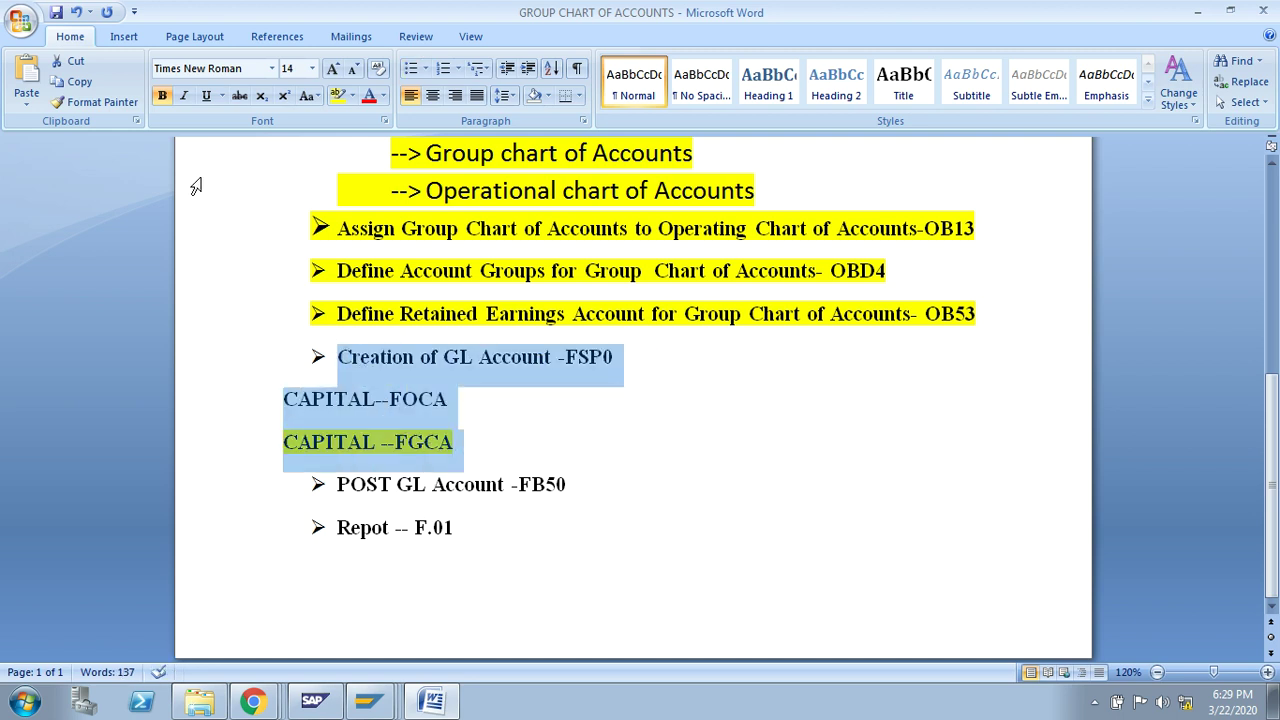
left_click(339, 96)
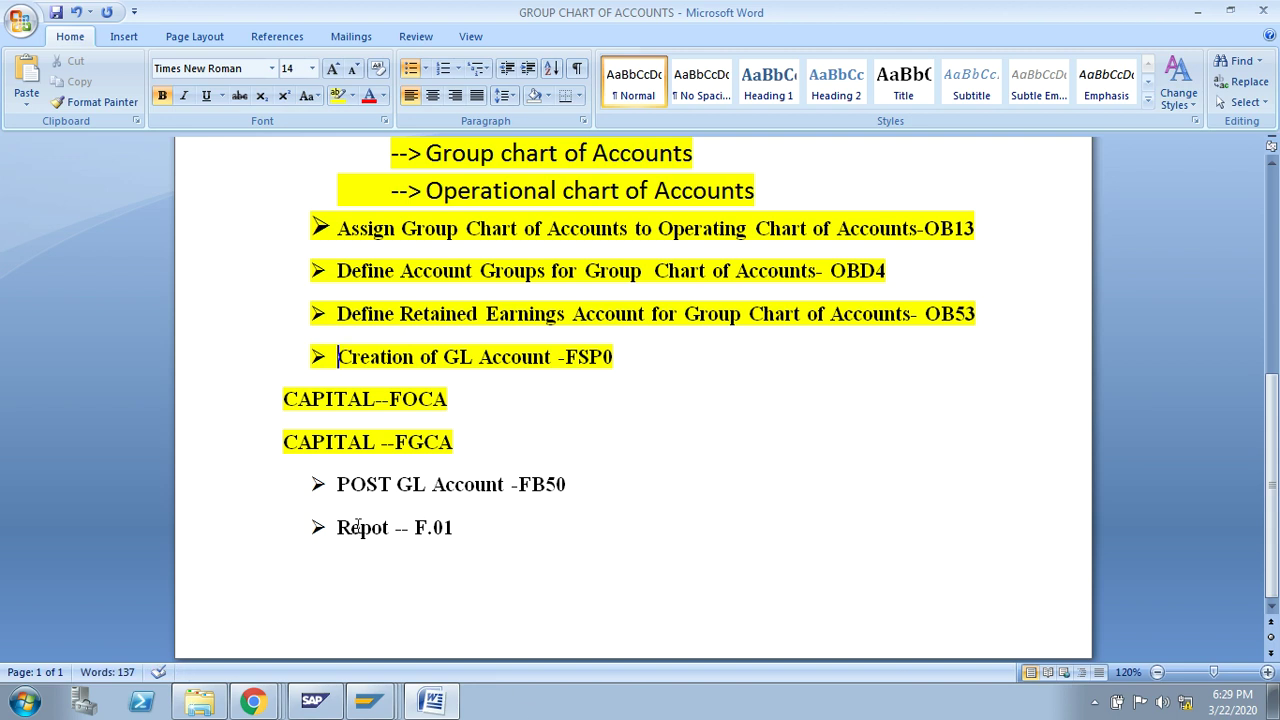
- Mark the "POST GL Account -FB50" line in Word, switch back to SAP and collapse the Accounting folder tree
left_click_drag(340, 485, 563, 495)
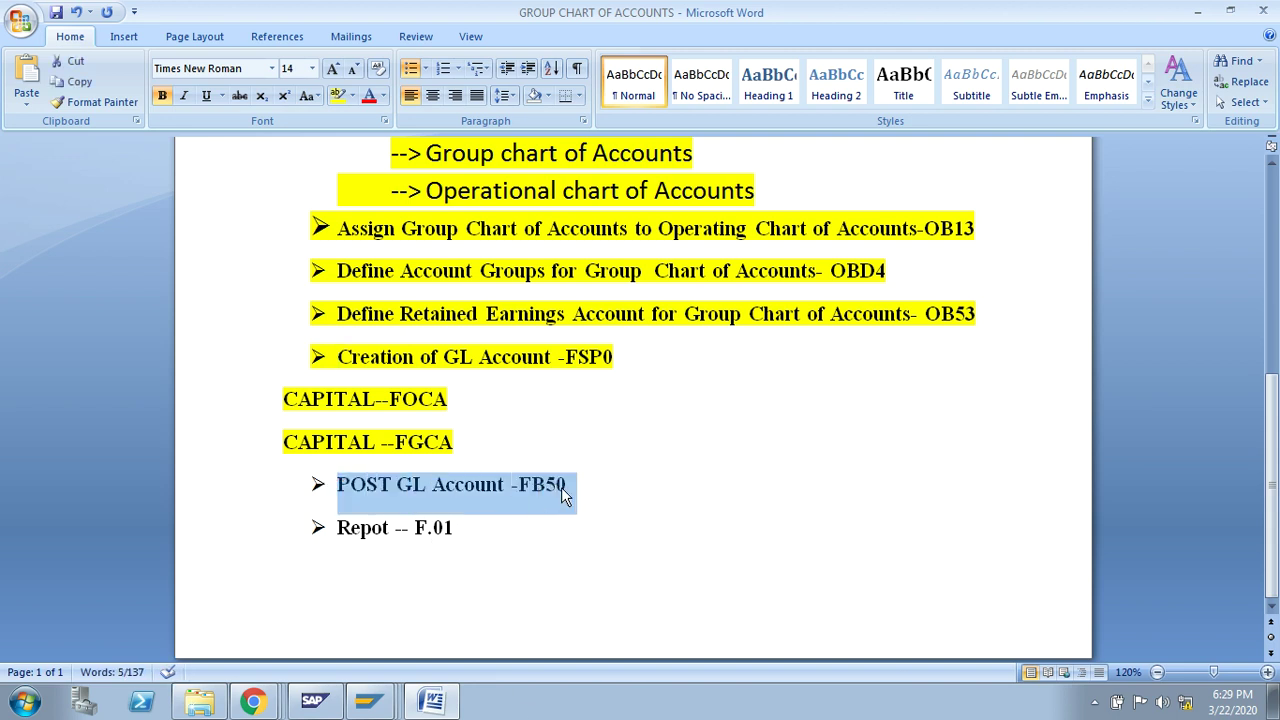
left_click(368, 700)
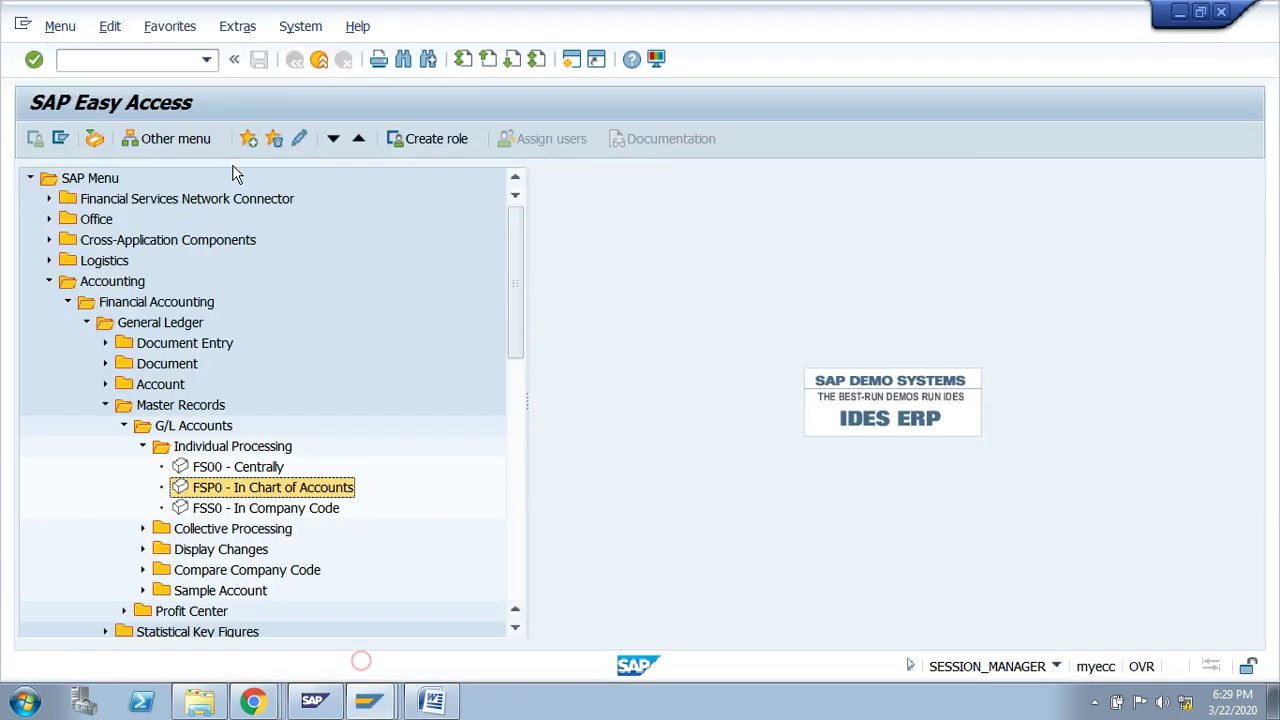
left_click(112, 62)
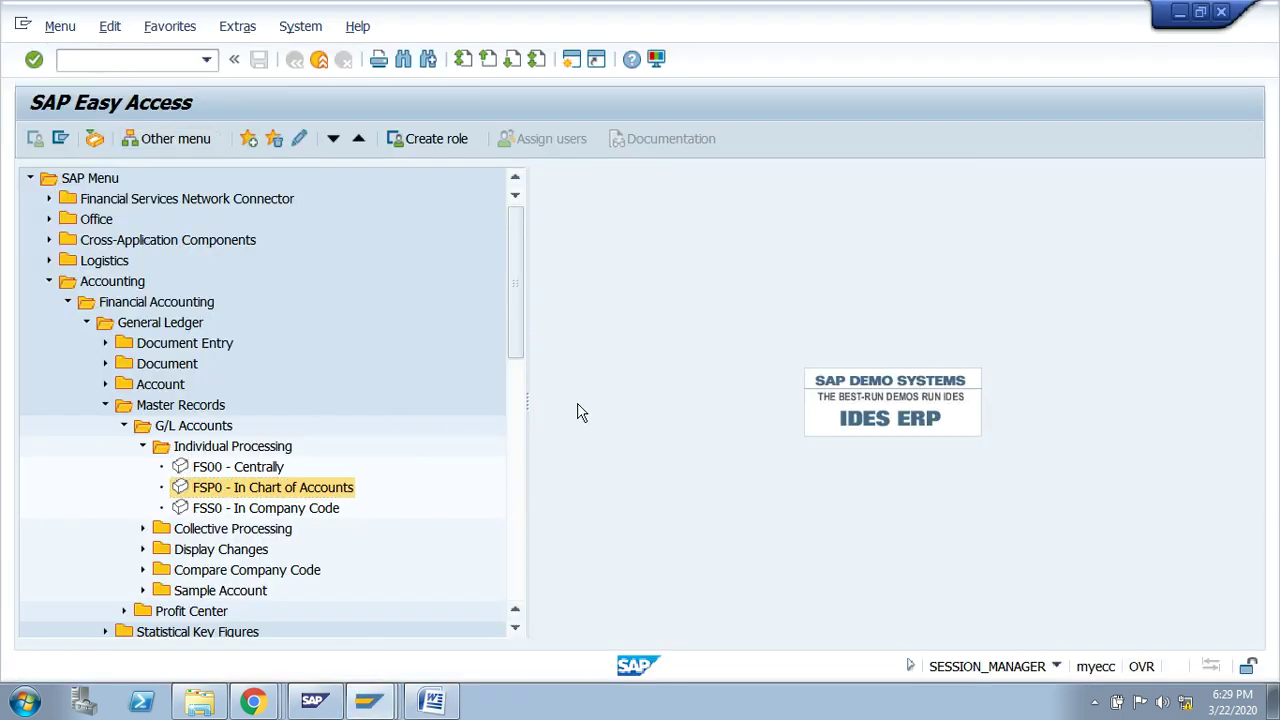
key("Down")
left_click(86, 322)
left_click(67, 302)
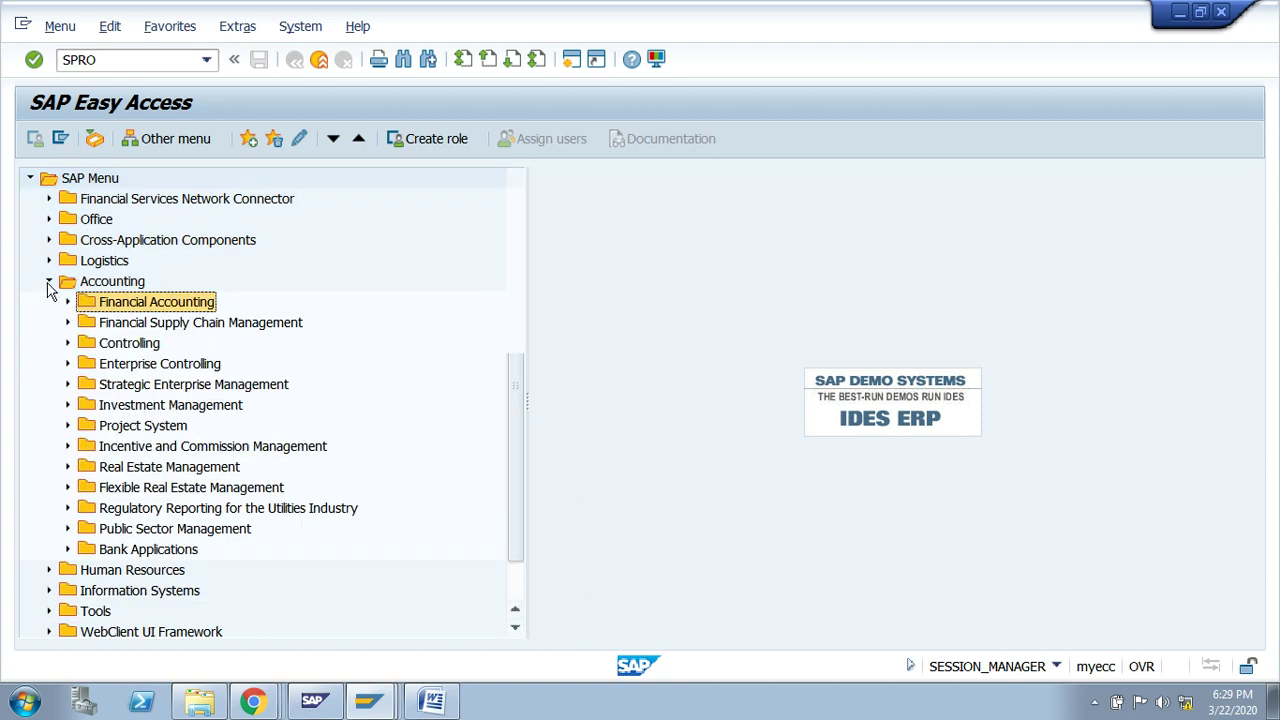
left_click(49, 281)
left_click(90, 180)
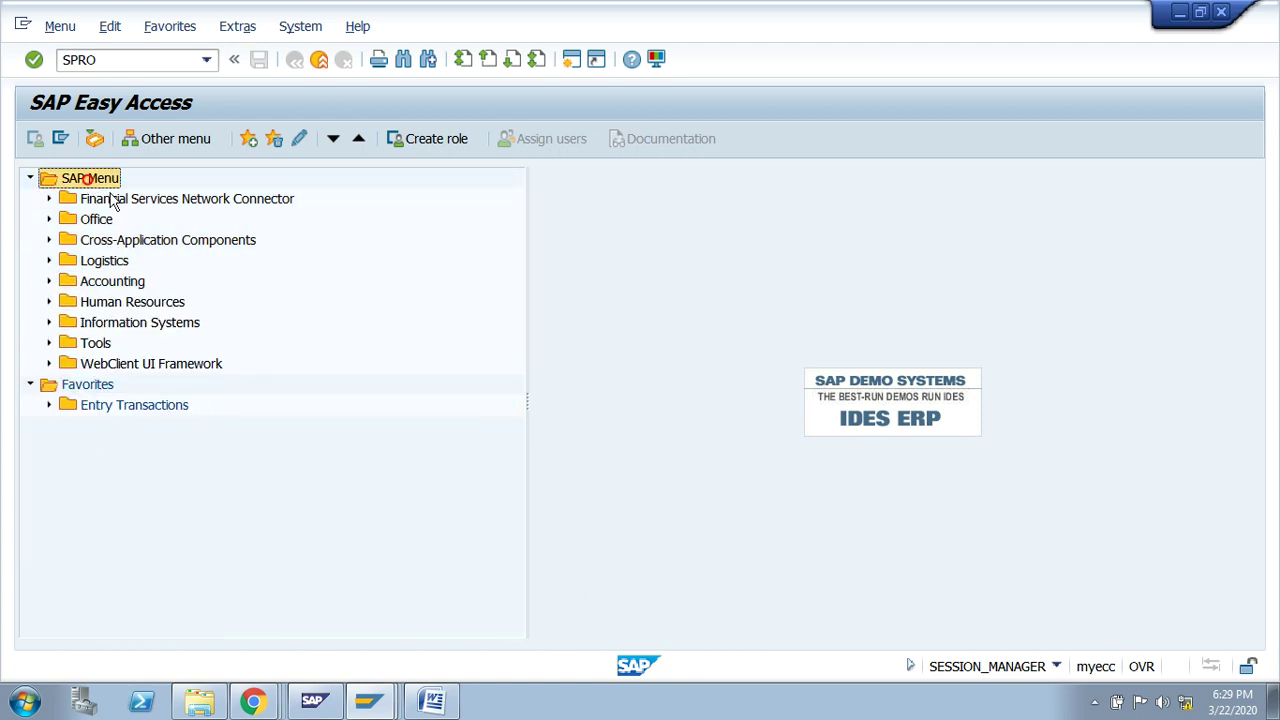
- Expand the Accounting, Financial Accounting and General Ledger folders in the SAP tree
key("Down")
key("Down")
key("Down")
key("Down")
key("Down")
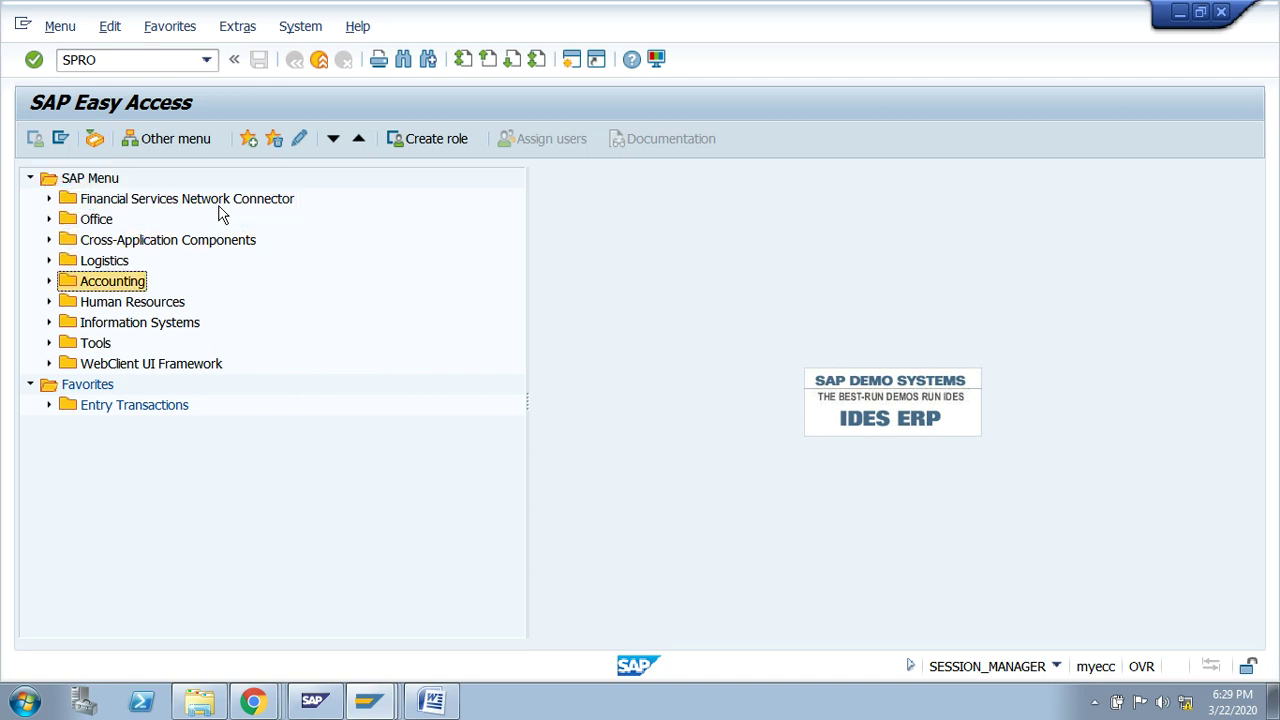
key("Right")
key("Down")
key("Right")
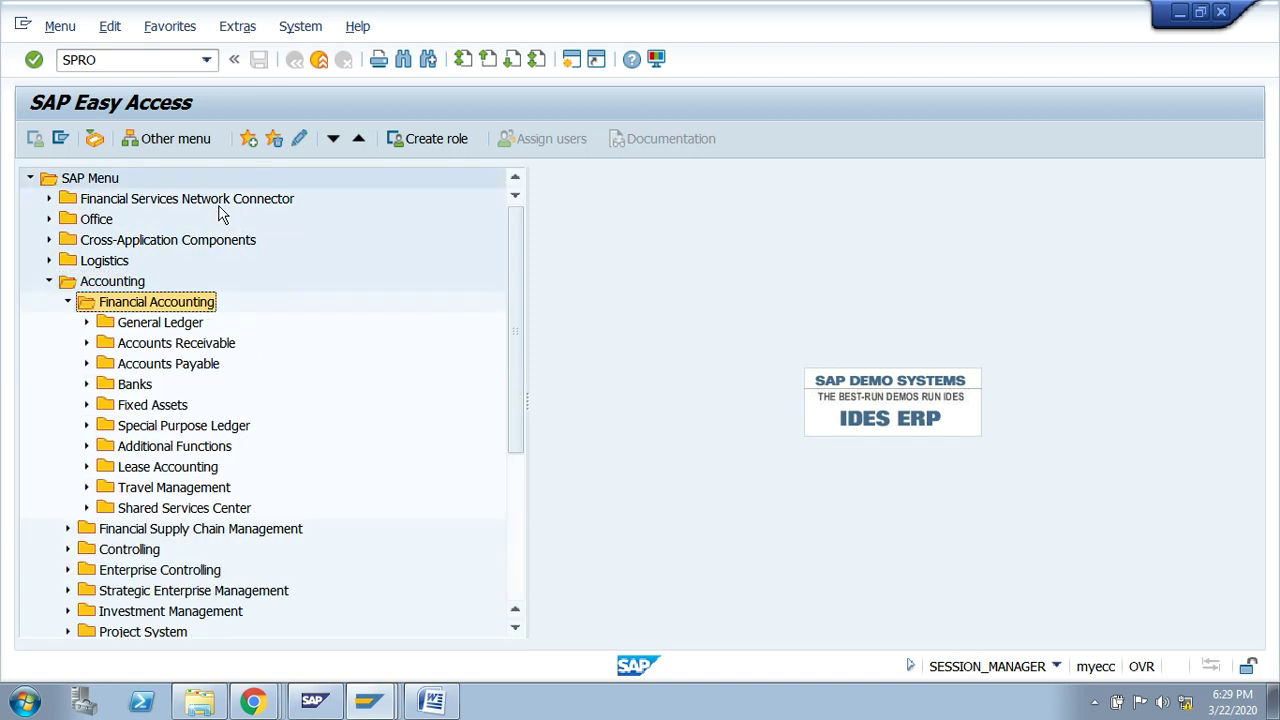
key("Down")
key("Right")
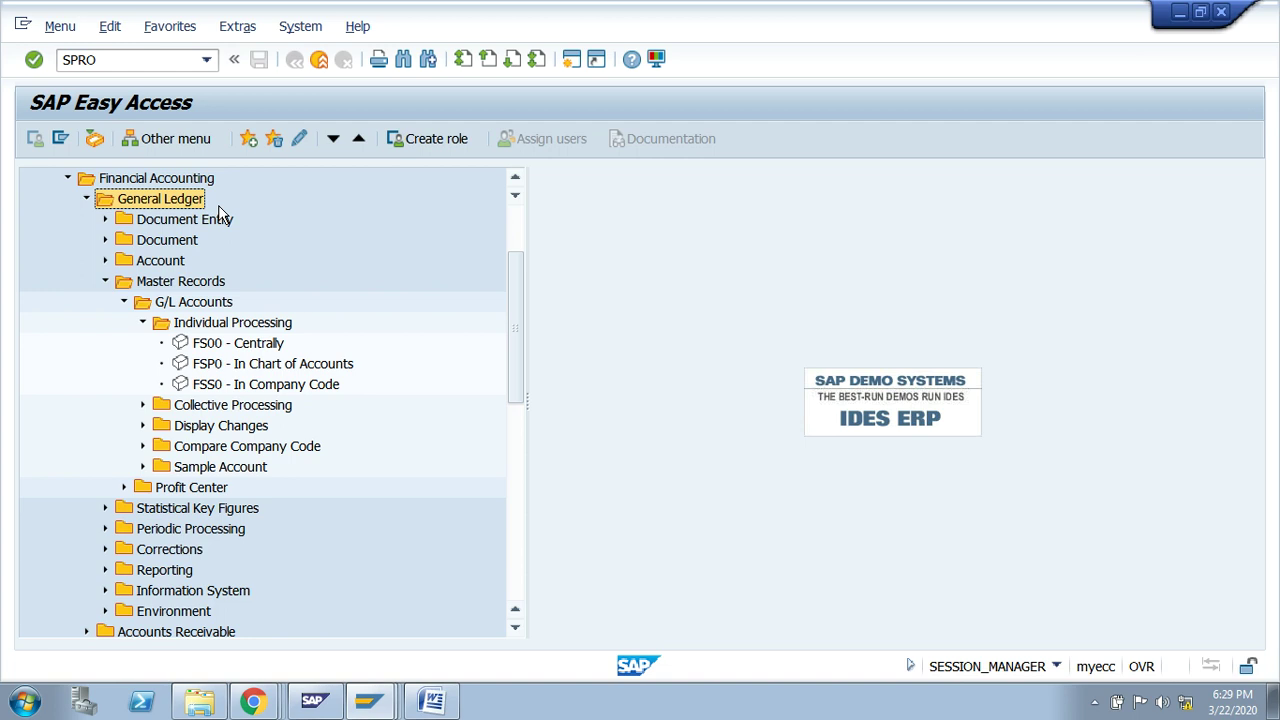
- Collapse Master Records and expand Document Entry under General Ledger to locate FB50 - Enter G/L Account Document
key("Down")
key("Down")
key("Down")
key("Down")
key("Left")
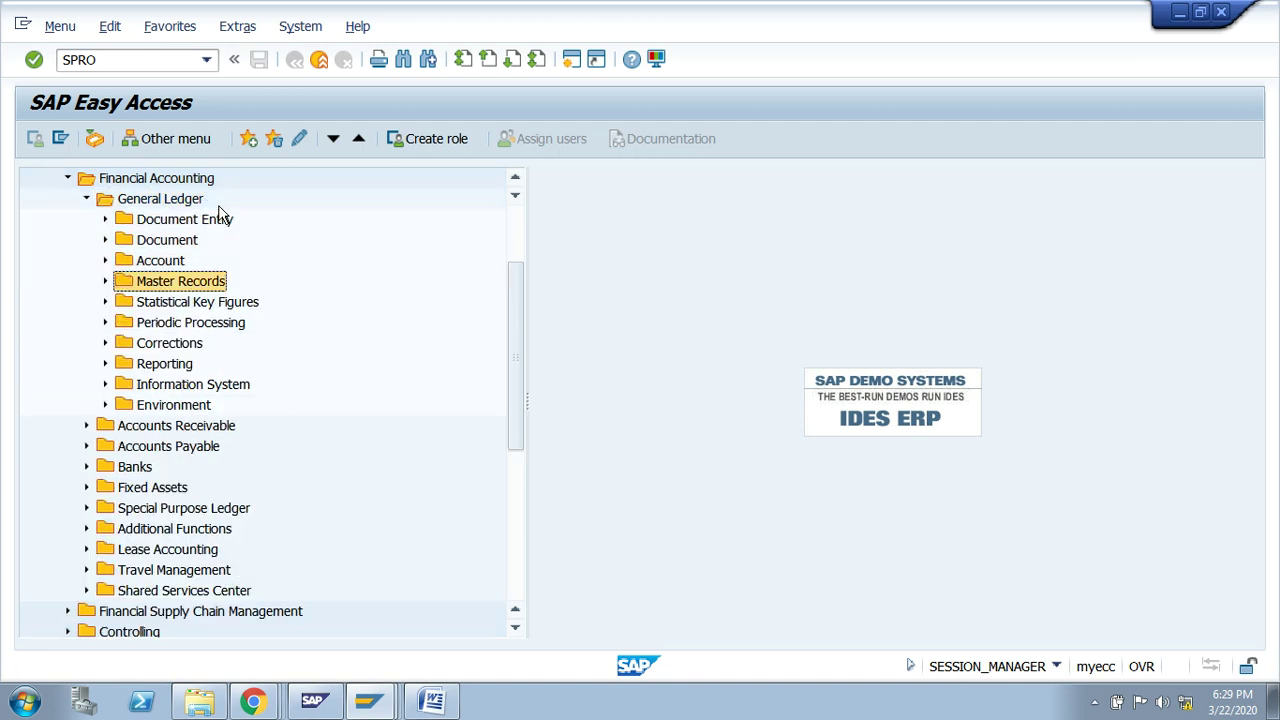
key("Up")
key("Up")
key("Up")
key("Right")
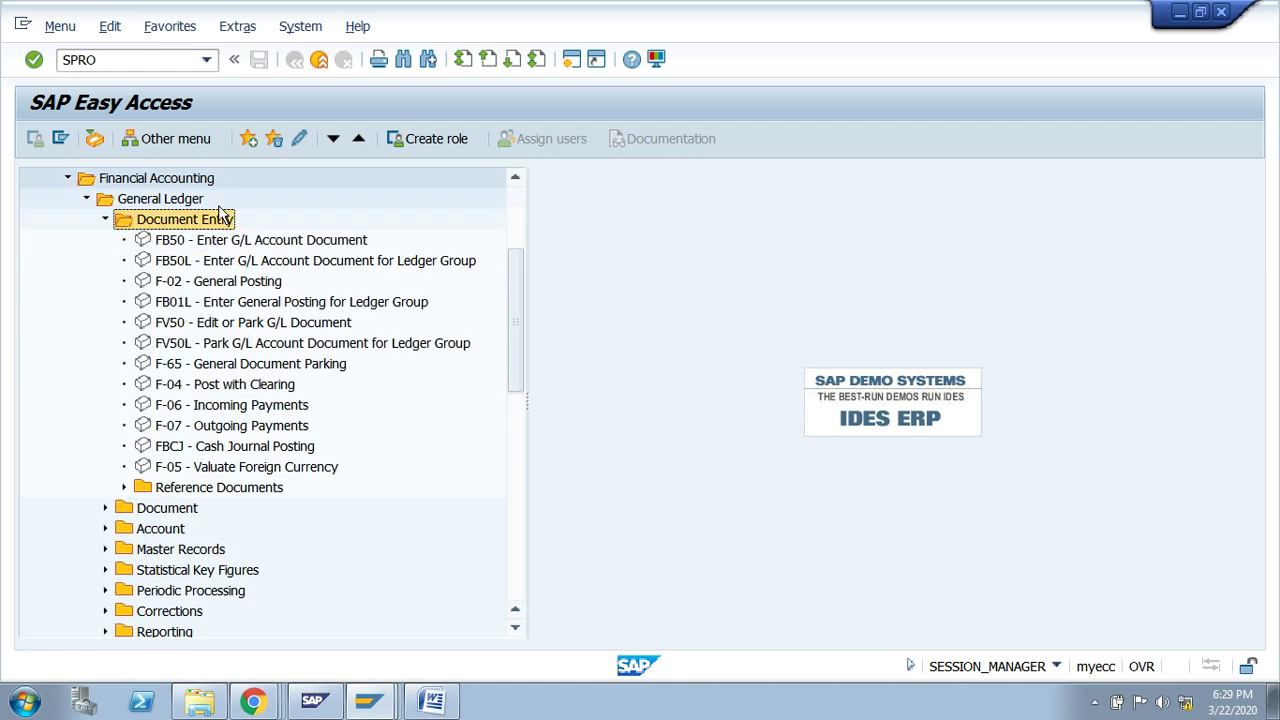
key("Down")
scroll(240, 292, "up", 1)
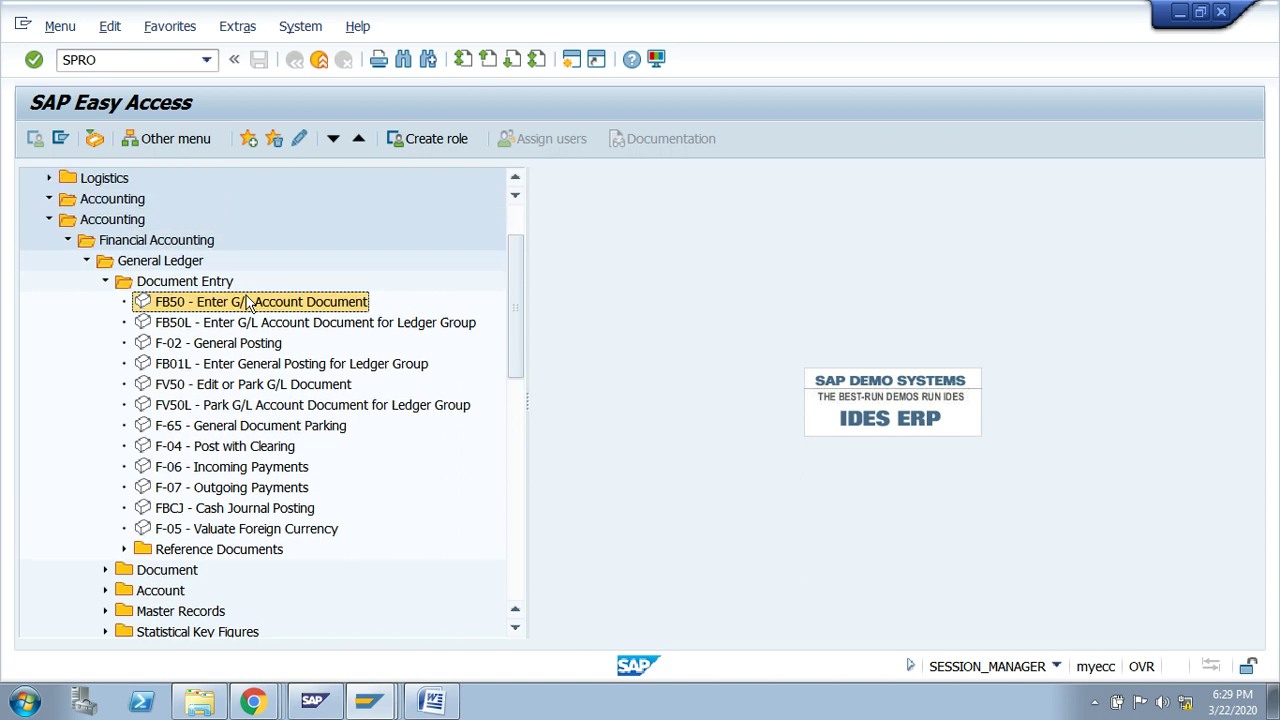
scroll(248, 302, "up", 1)
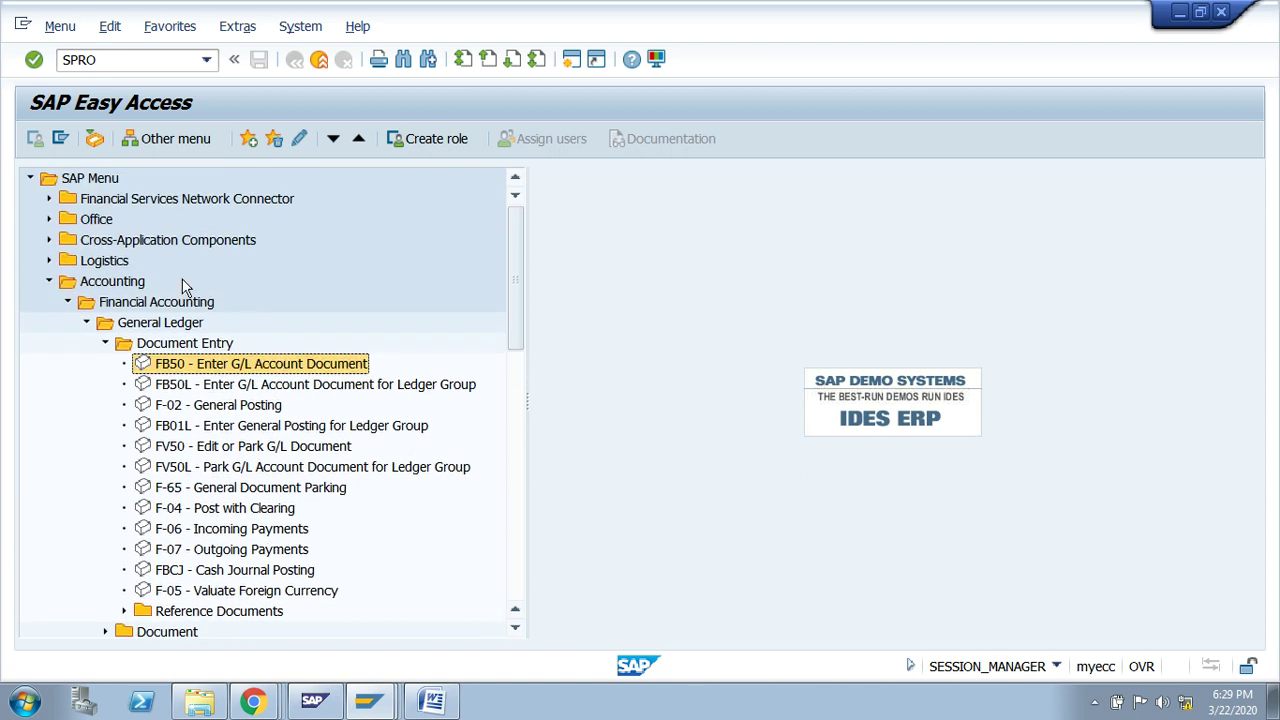
- Trace the path through Accounting, Financial Accounting, General Ledger and Document Entry, and open FB50 - Enter G/L Account Document
left_click(84, 182)
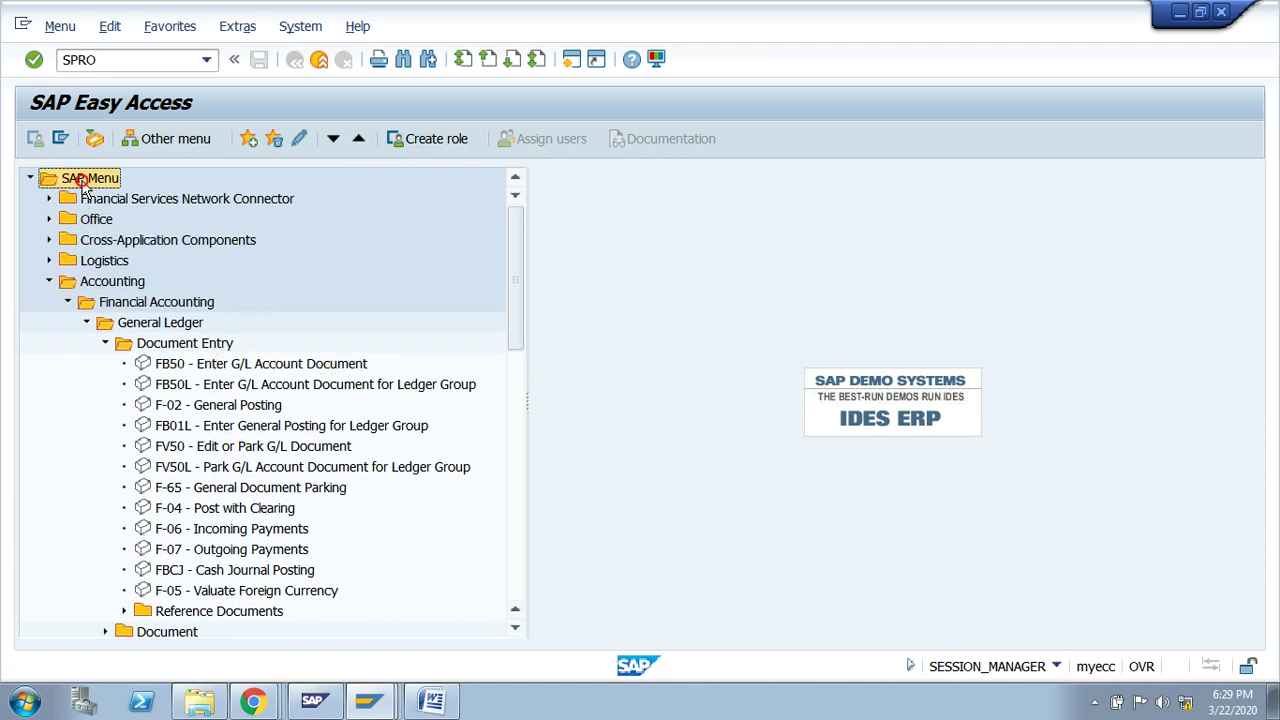
left_click(118, 284)
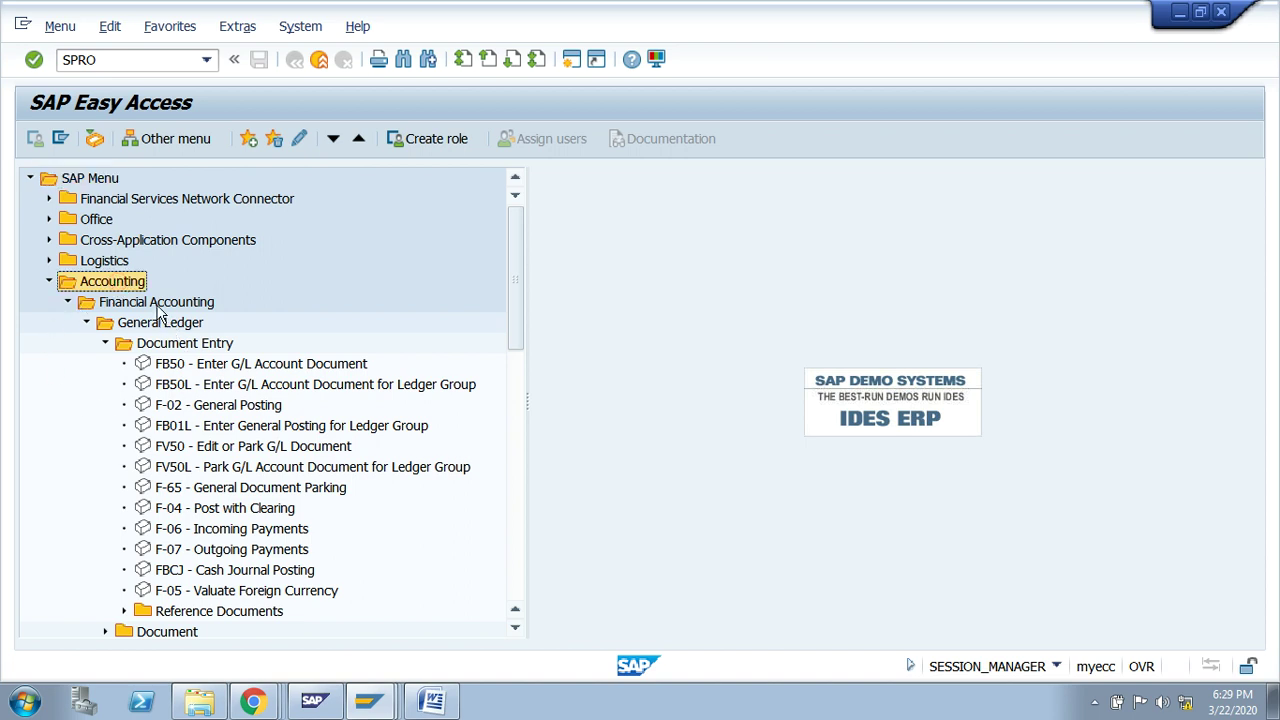
left_click(156, 304)
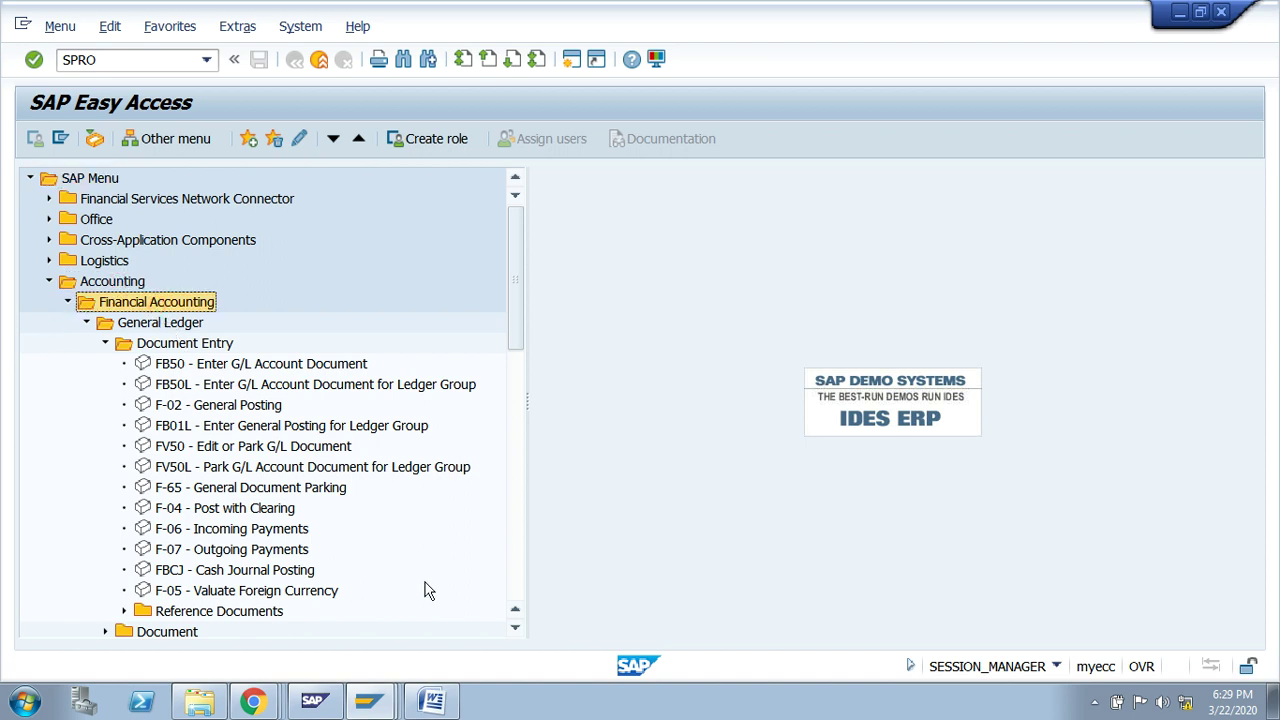
left_click(170, 324)
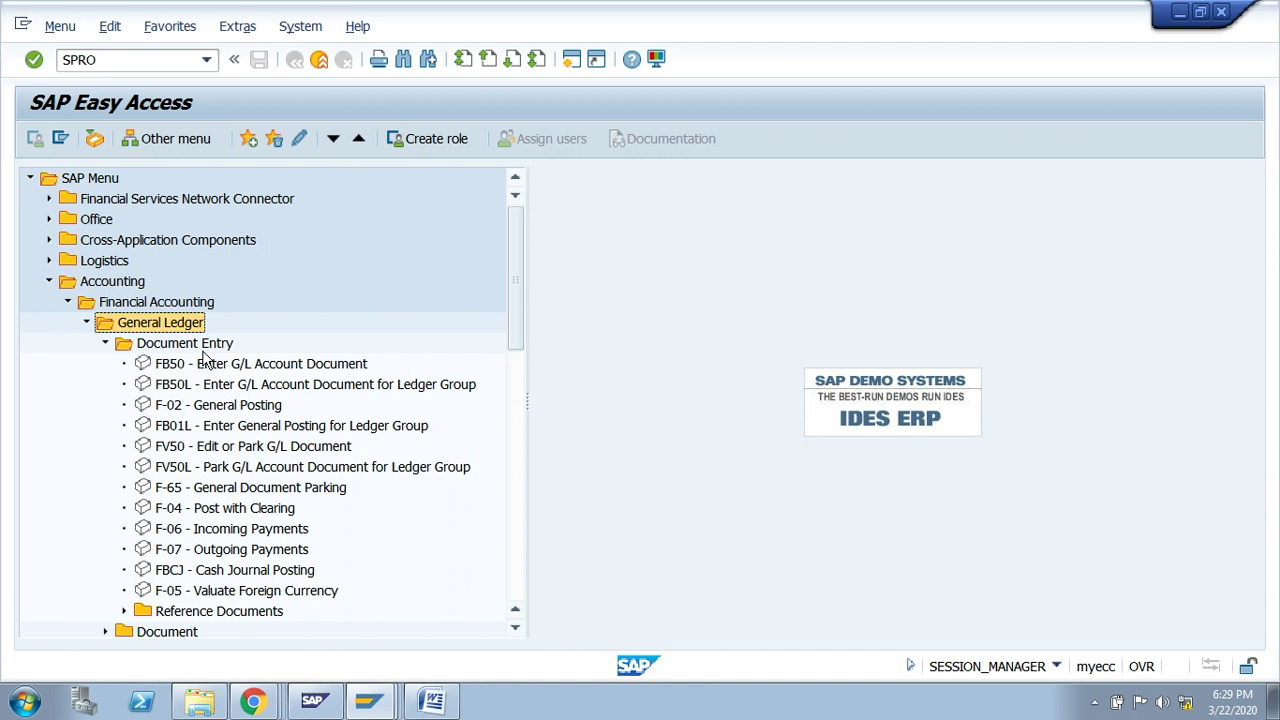
left_click(204, 345)
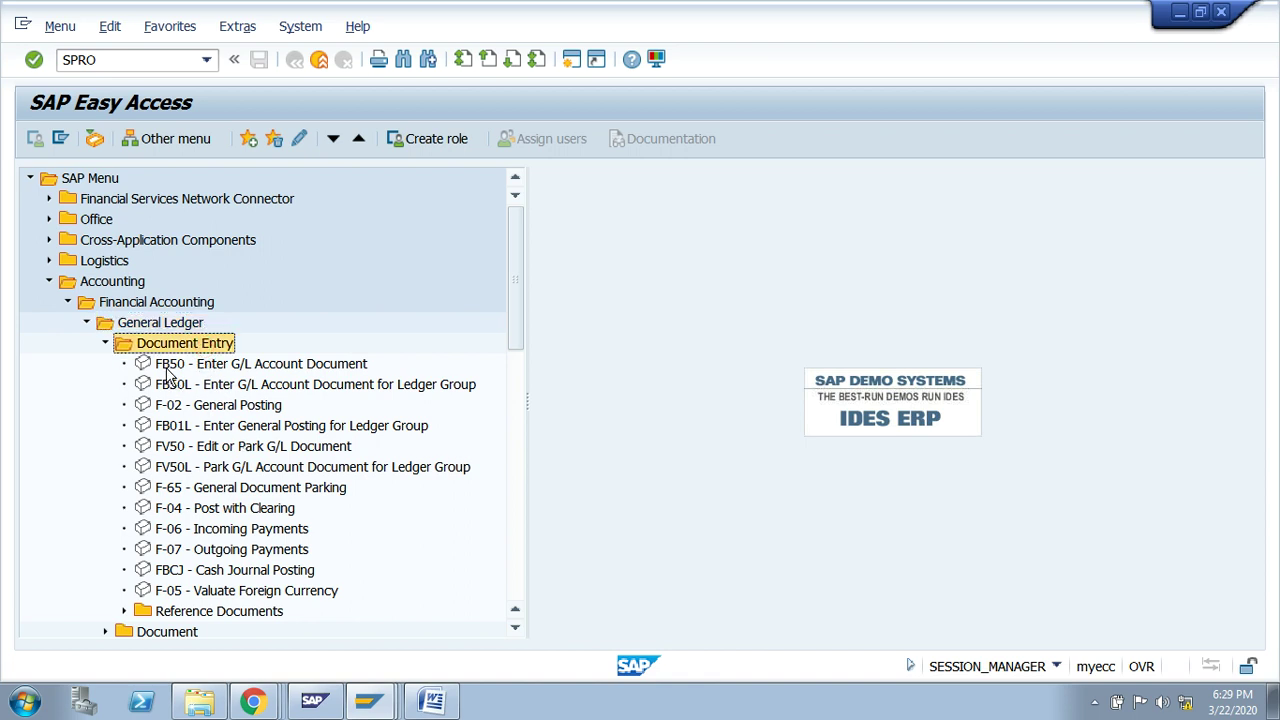
left_click(333, 368)
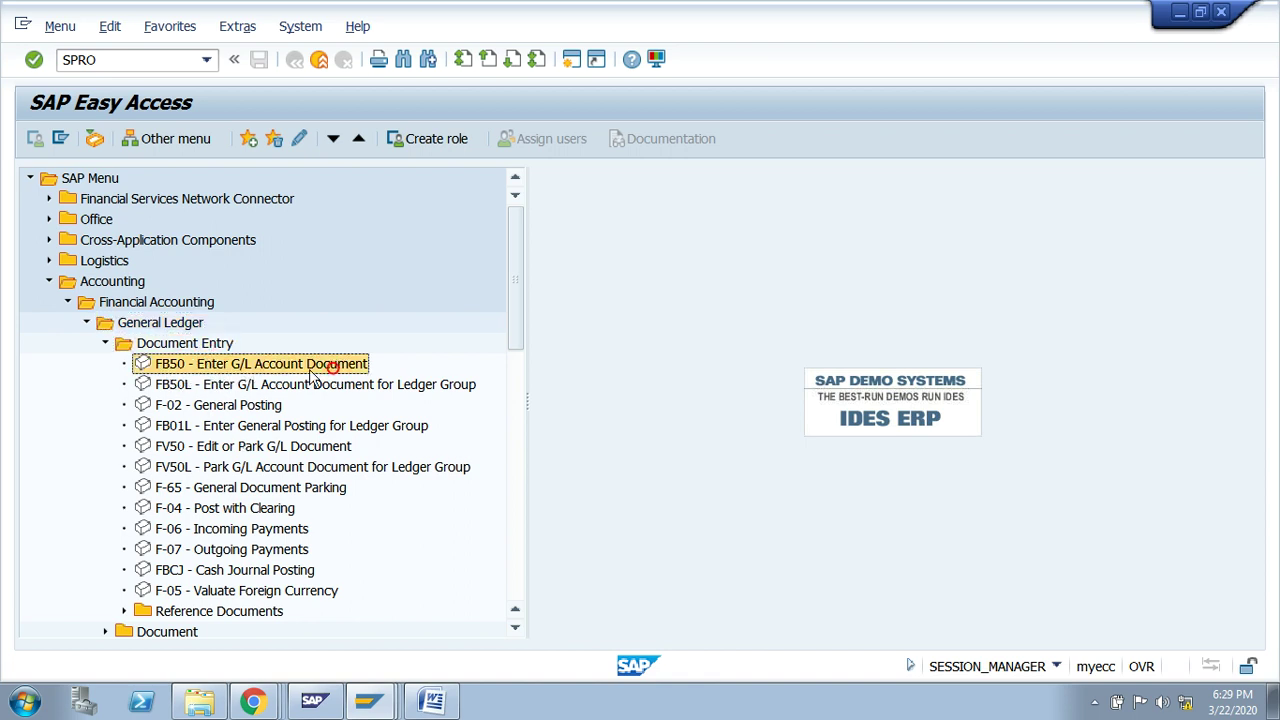
double_click(222, 368)
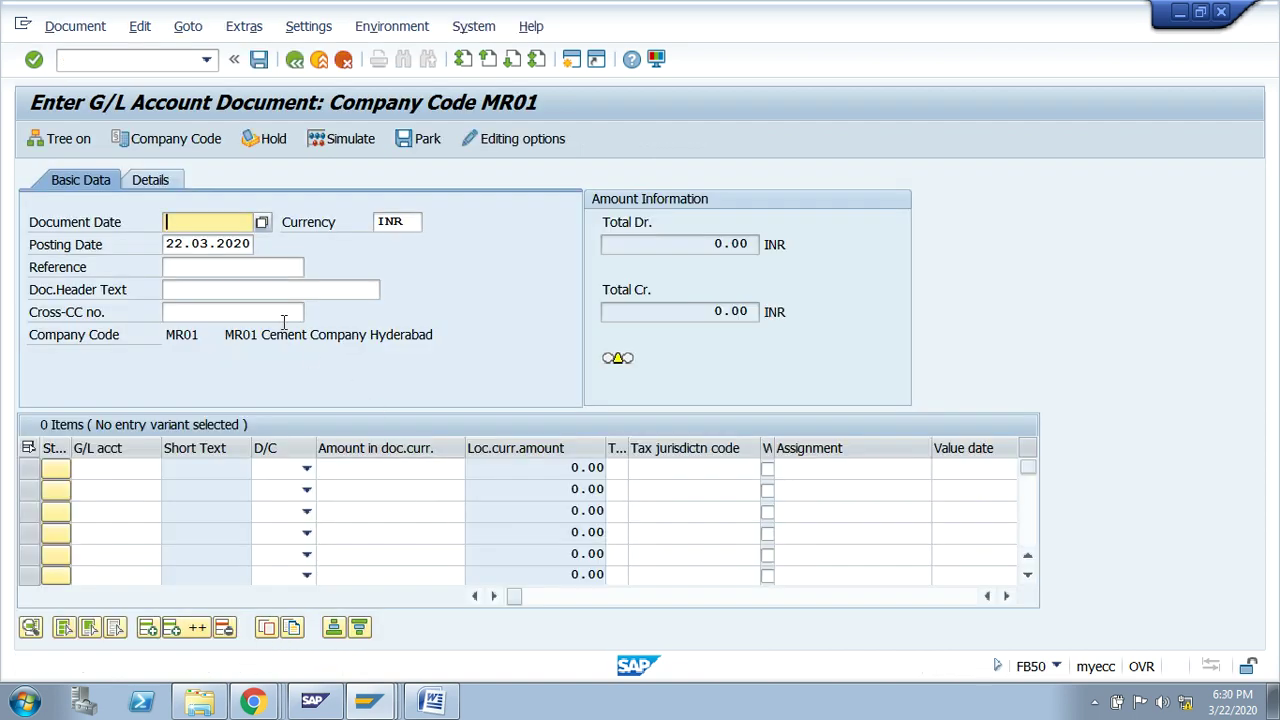
- Change the company code of the G/L document to FM01
left_click(166, 144)
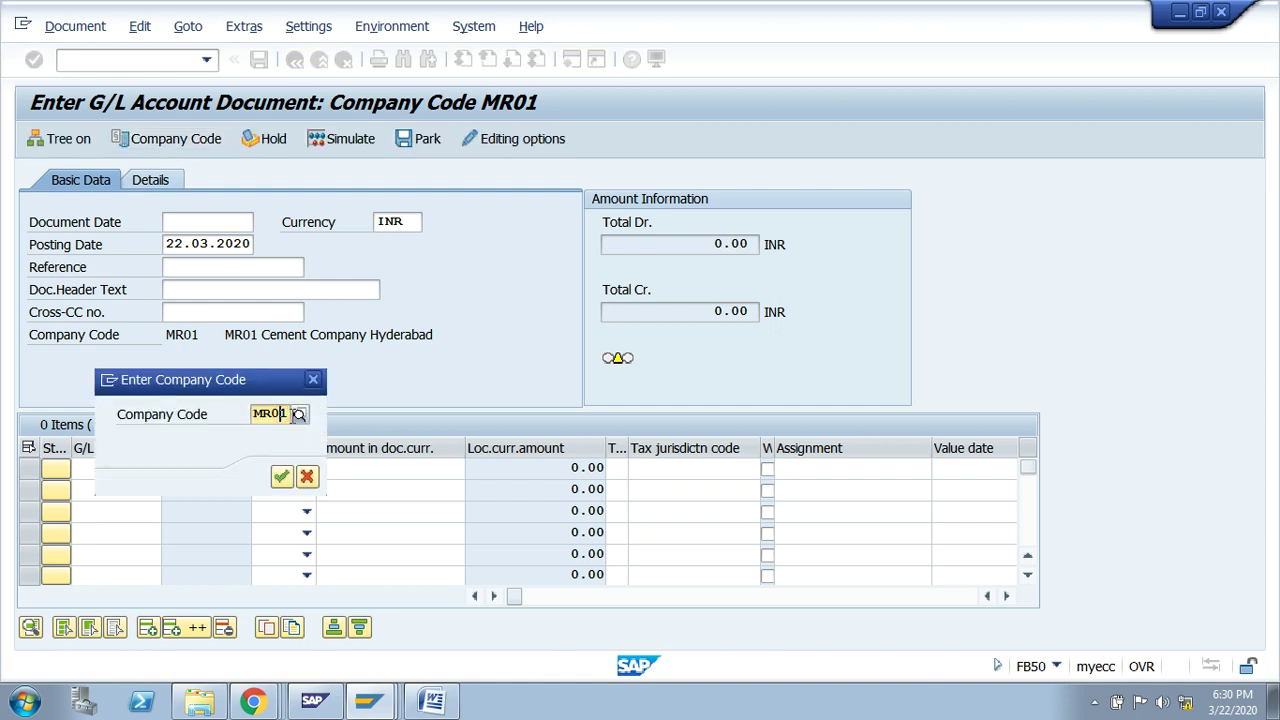
key("BackSpace")
key("BackSpace")
key("BackSpace")
key("BackSpace")
type("F")
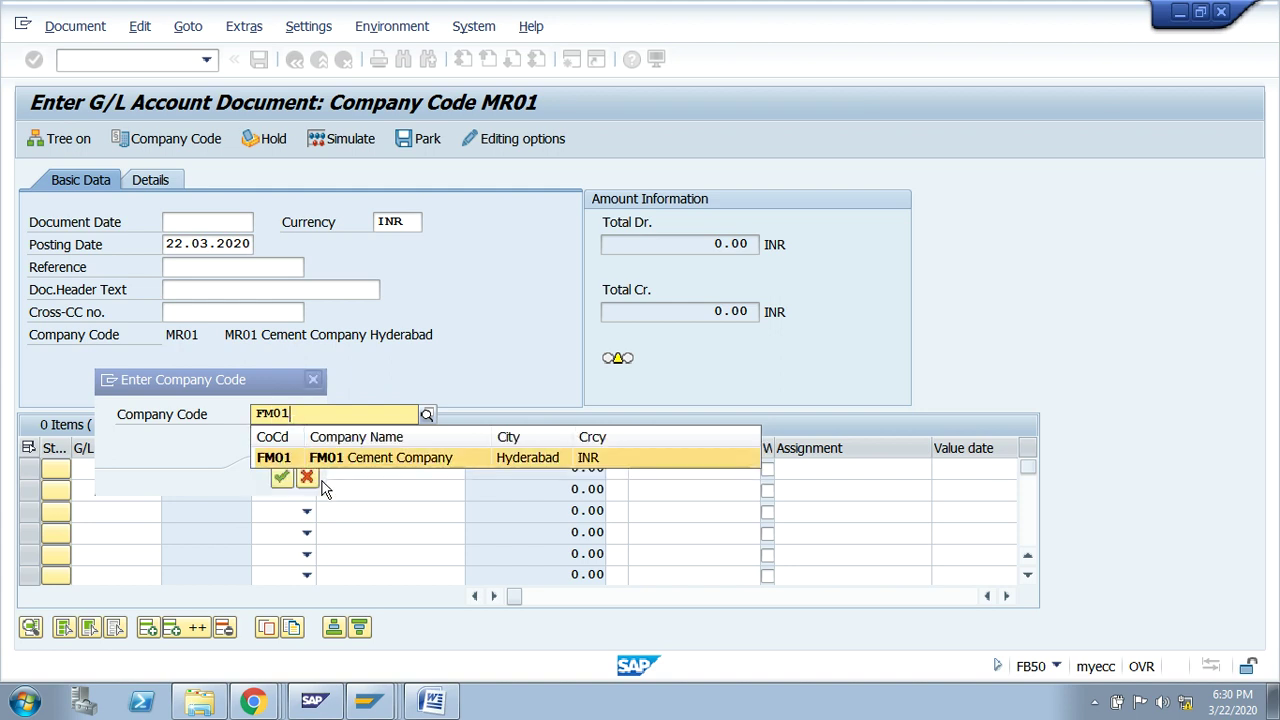
left_click(328, 460)
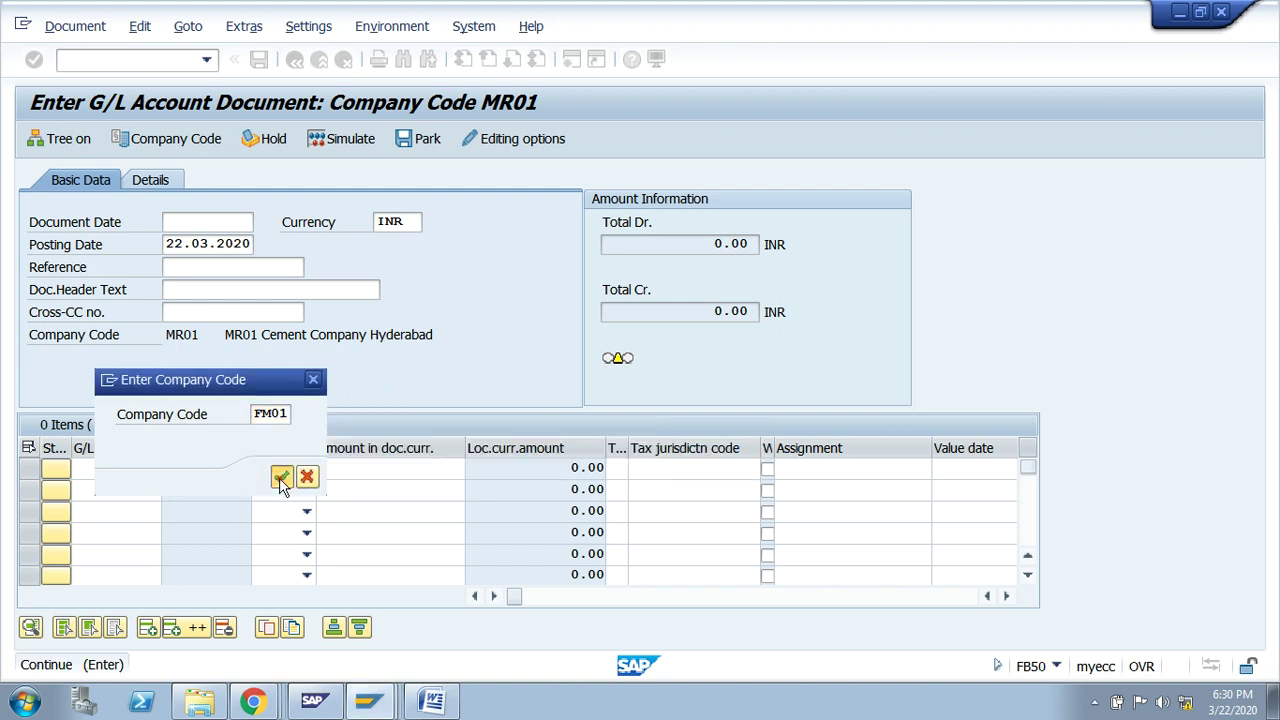
left_click(281, 477)
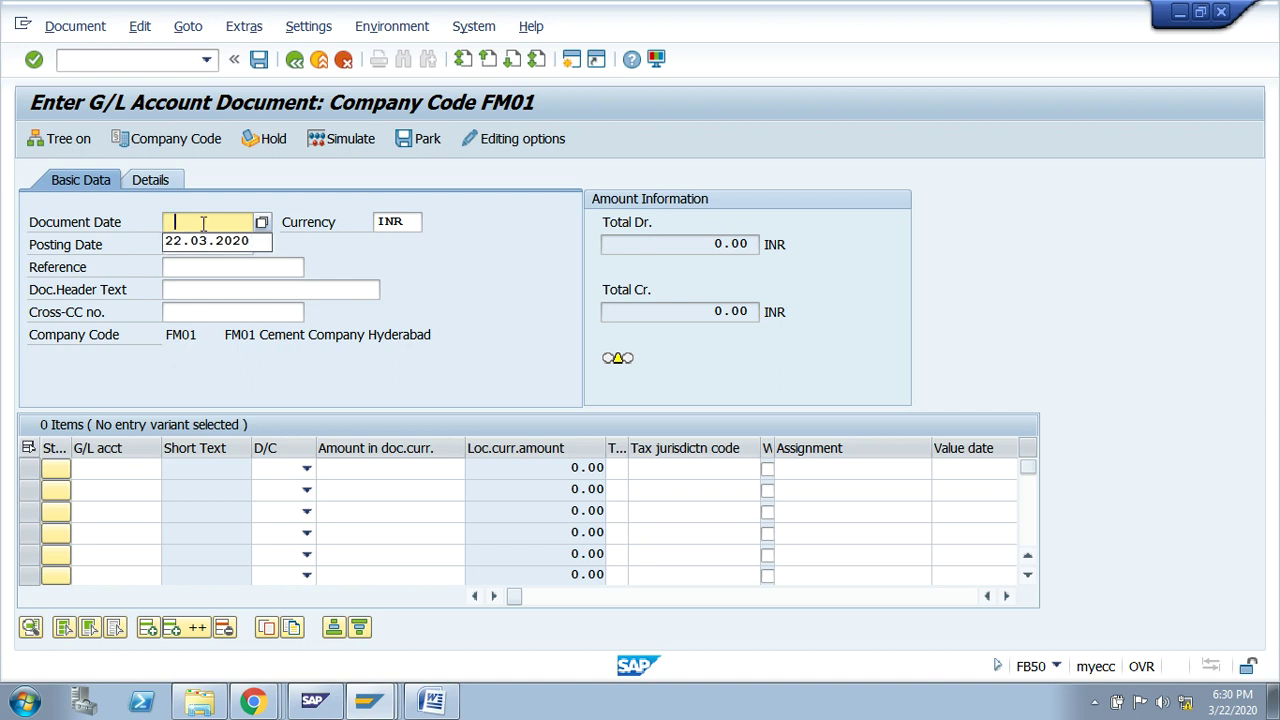
- Fill in the document header with date 22.03.2020 and GL POSTING as both reference and header text
type("22.03.2020")
key("Tab")
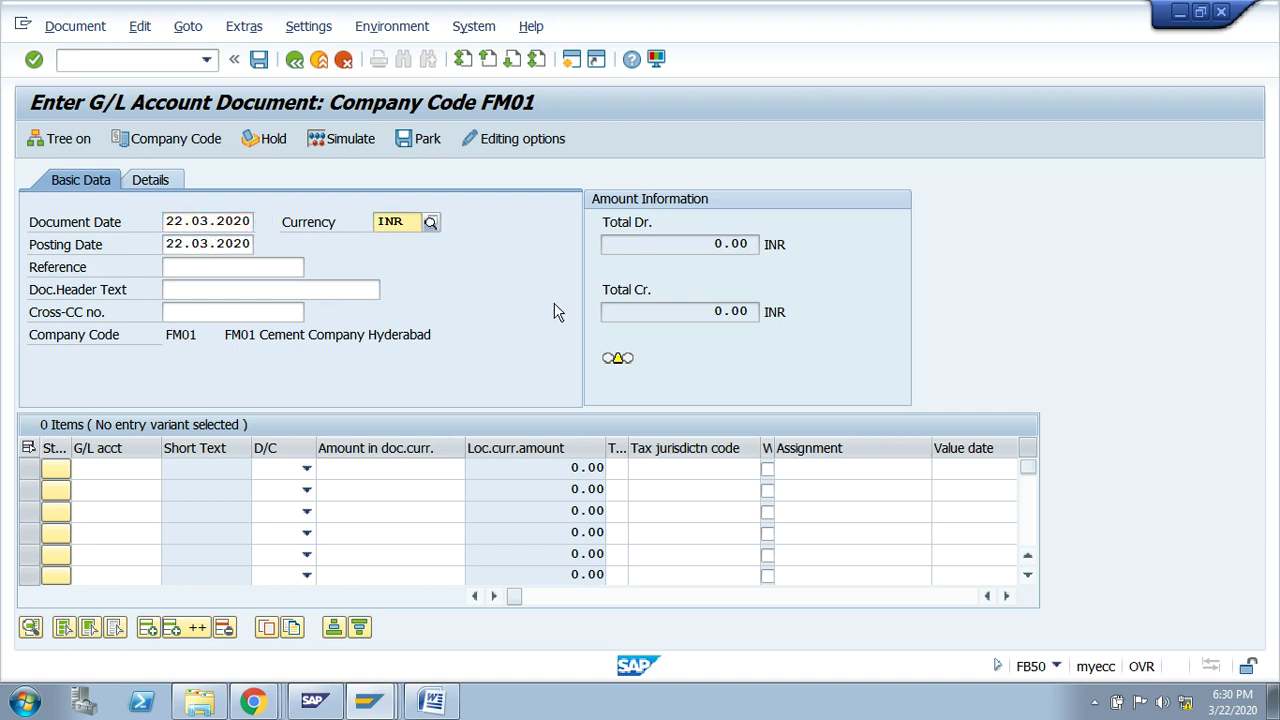
key("Tab")
key("Tab")
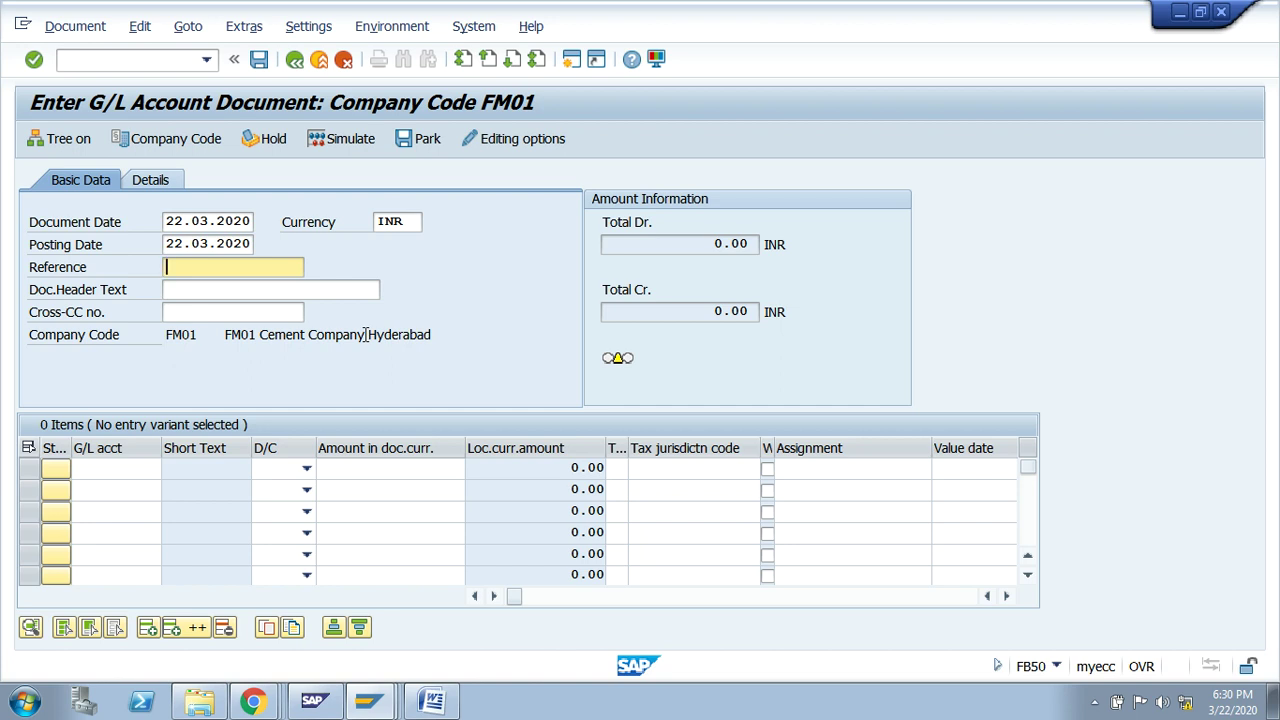
type("GL POSTING")
key("Tab")
key("shift+Tab")
key("shift+Home")
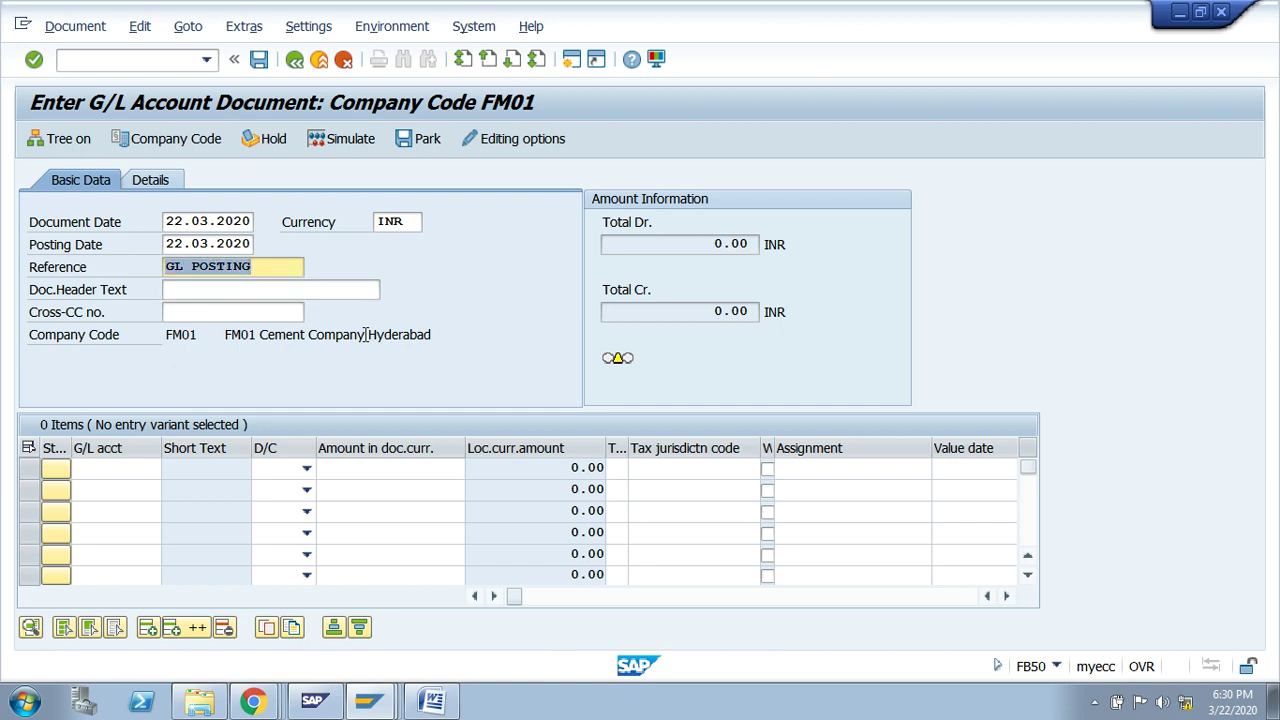
key("ctrl+c")
key("Tab")
key("ctrl+v")
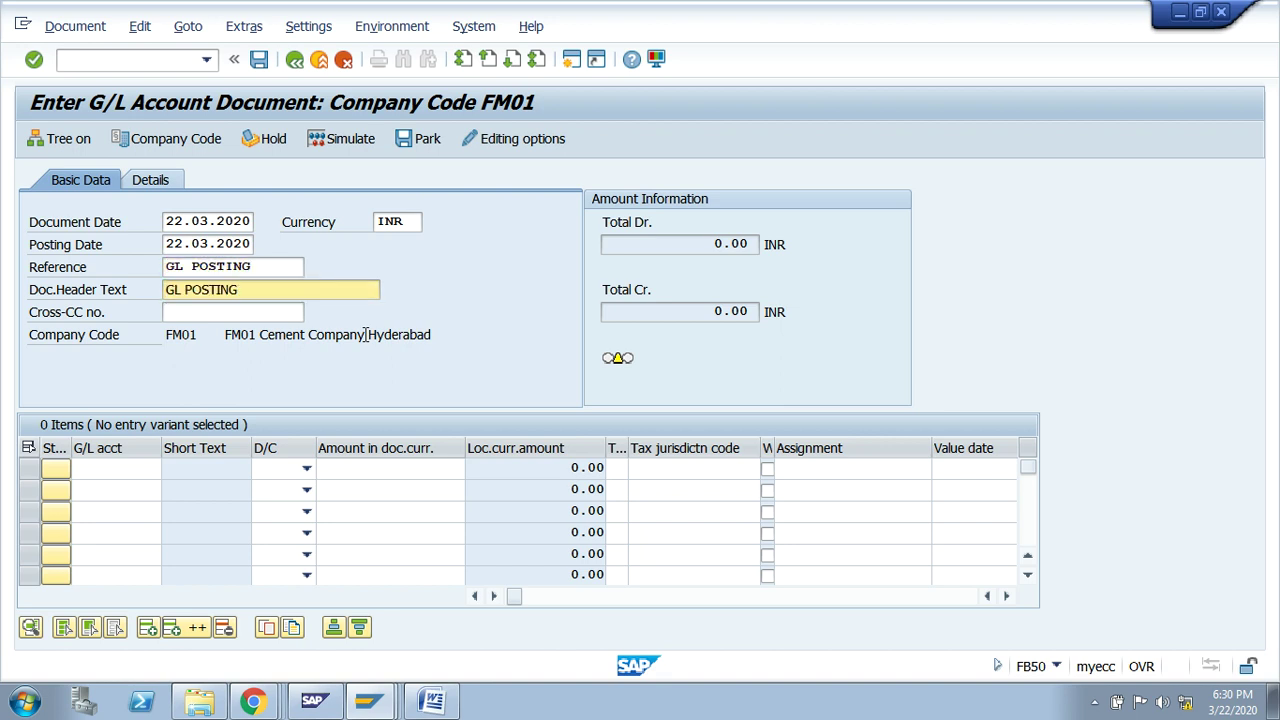
- Enter G/L account 240000 (Cash A/c) in the first line item and 100040 (Capital 123456 A/C) in the second
left_click(119, 470)
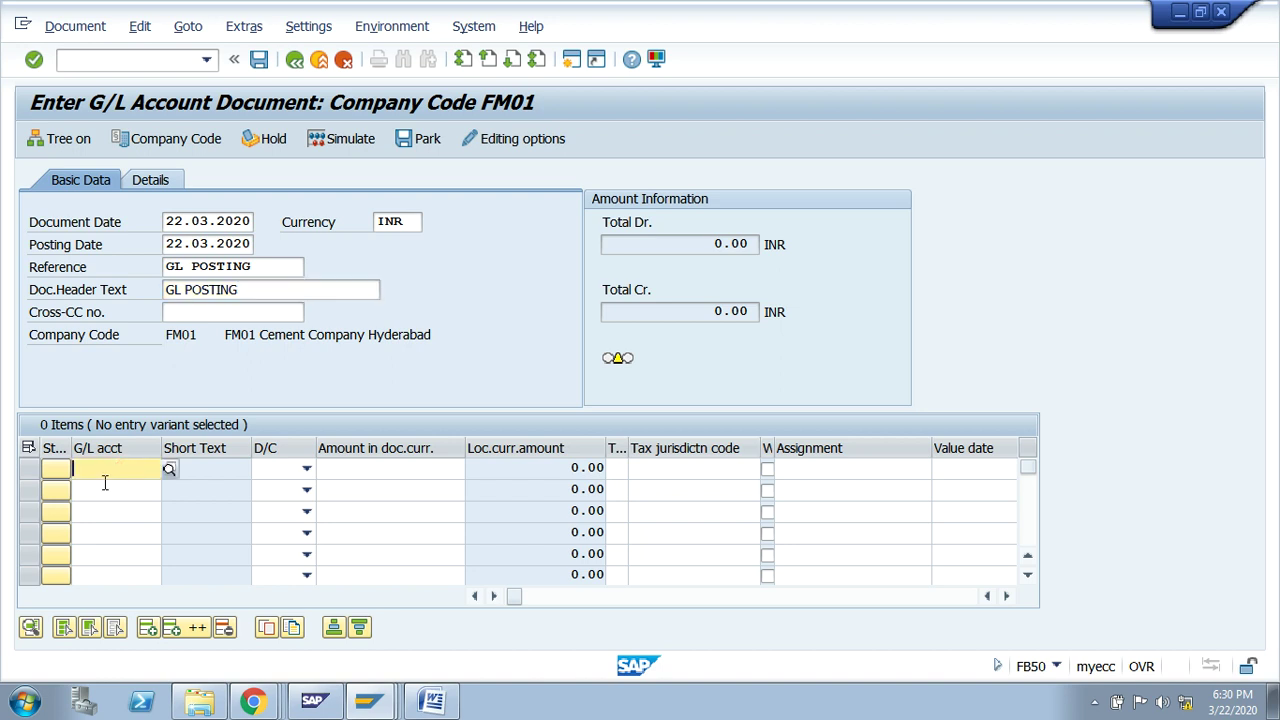
left_click(103, 488)
left_click(101, 474)
type("24")
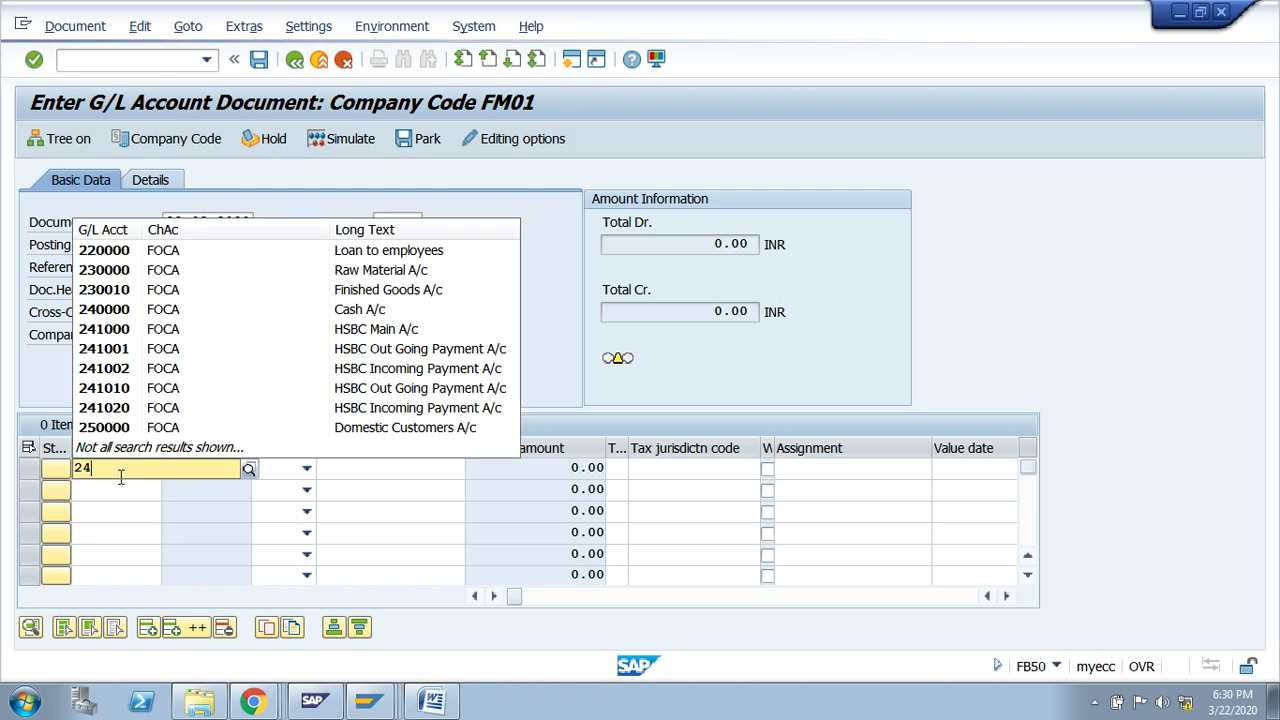
type("00")
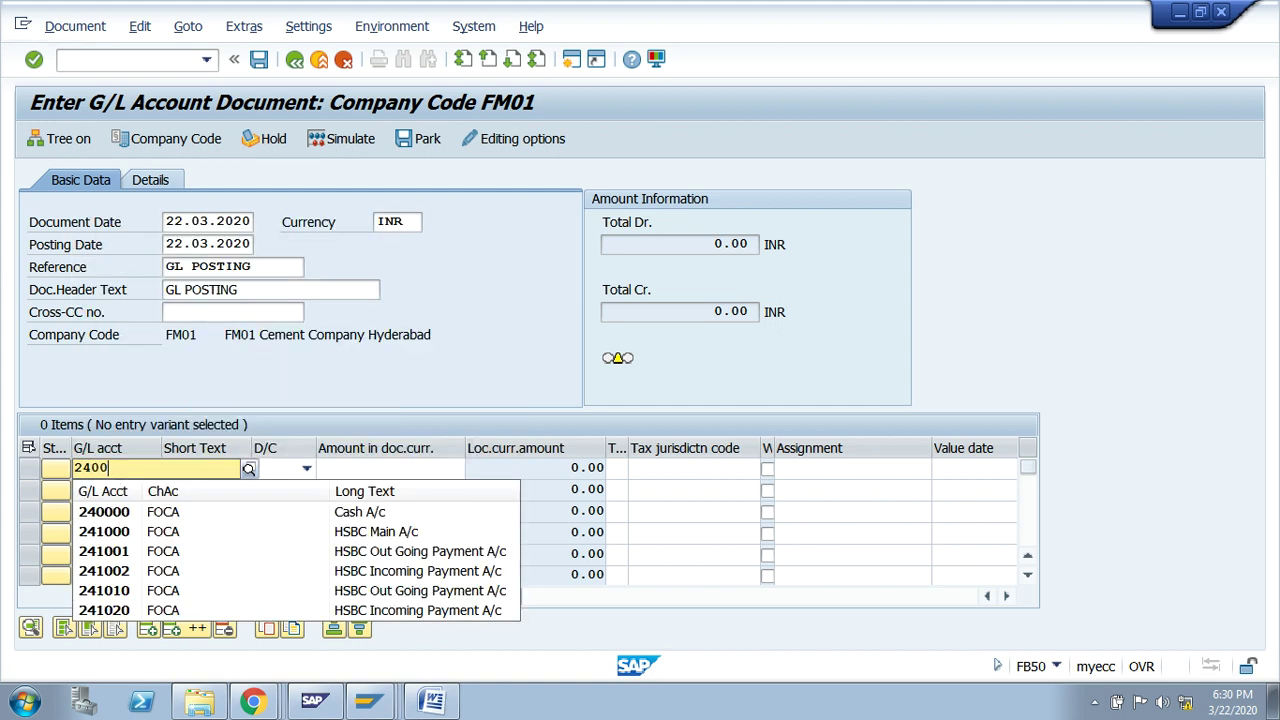
left_click(84, 514)
left_click(100, 490)
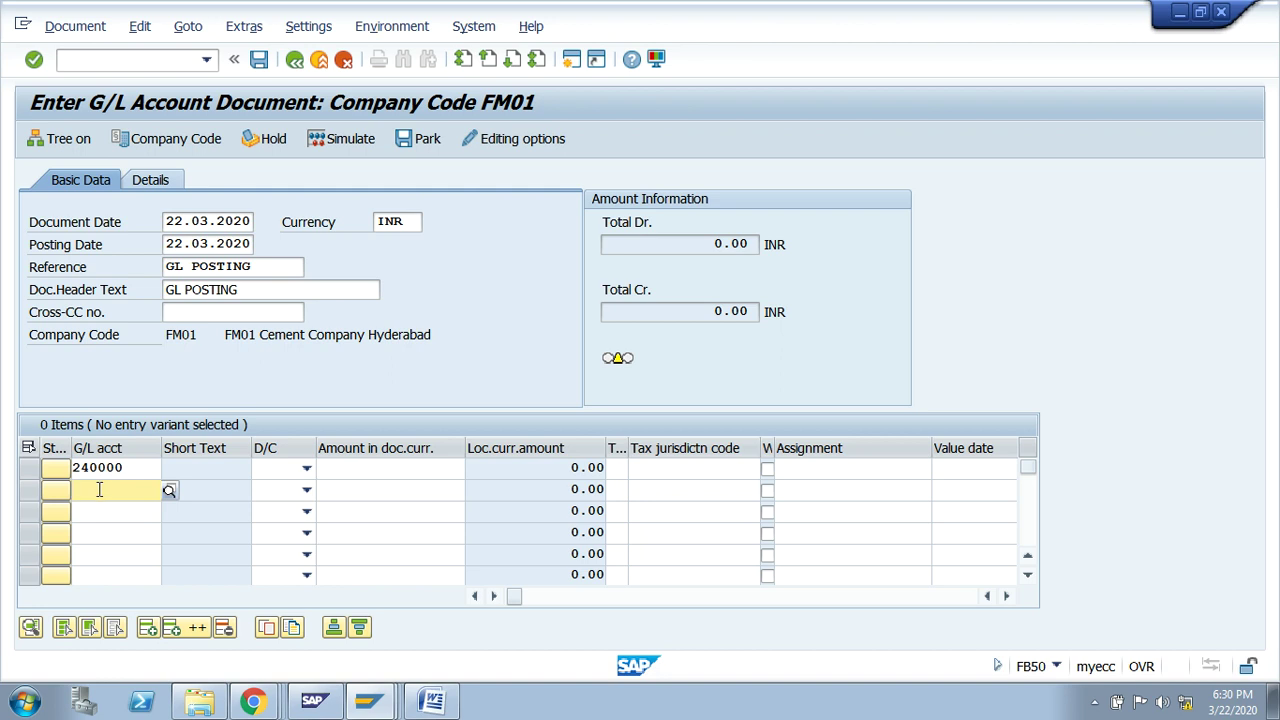
type("1")
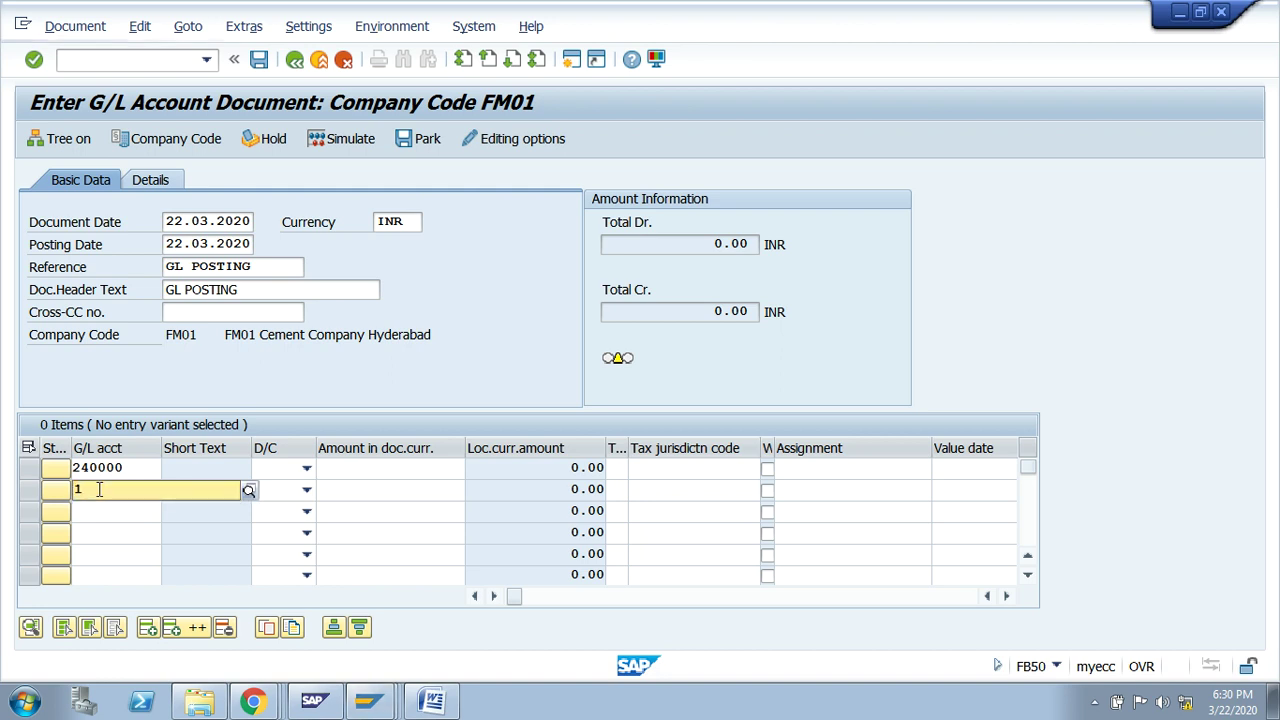
type("00040")
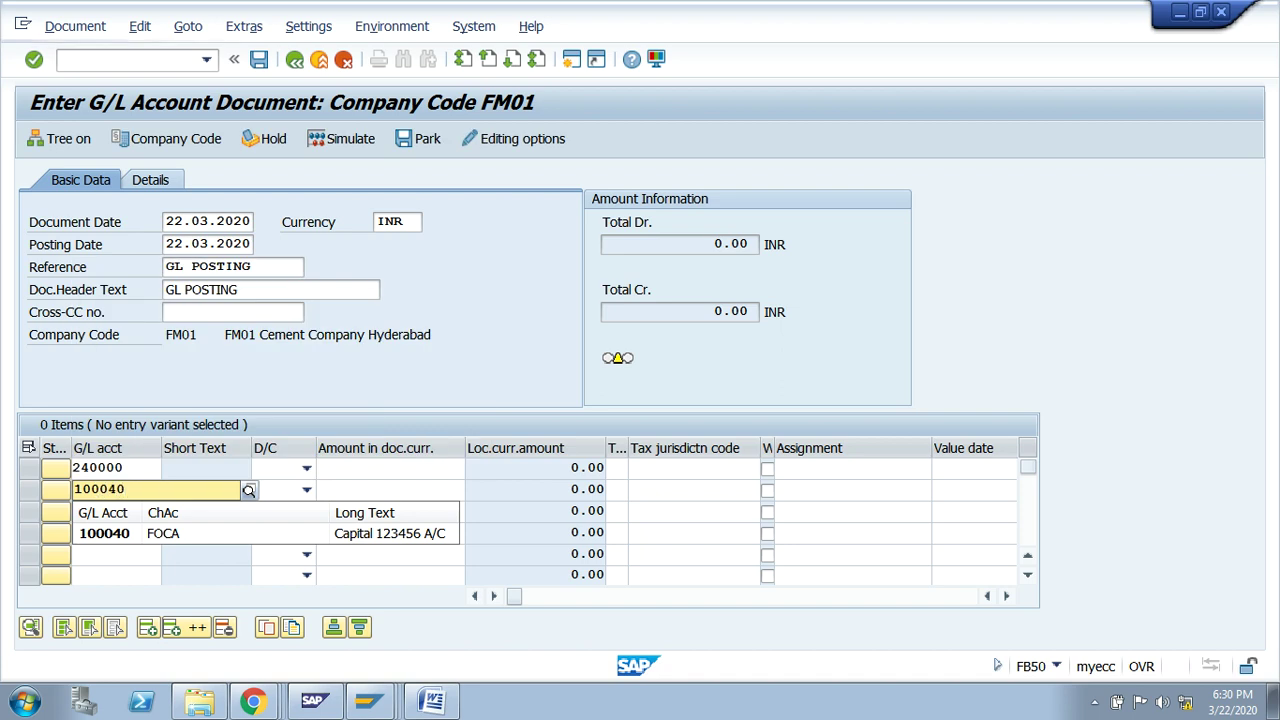
left_click(120, 537)
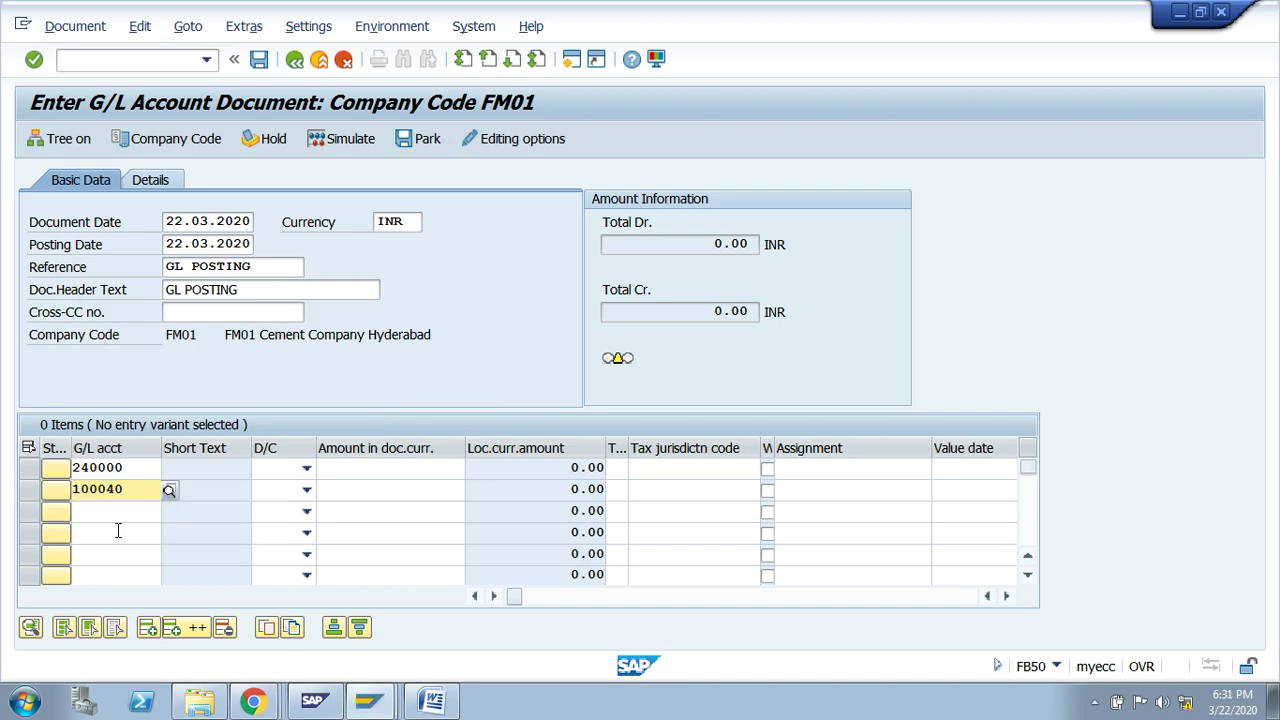
- Set the cash line to Debit and the capital line to Credit, each with an amount of 120000
left_click(307, 468)
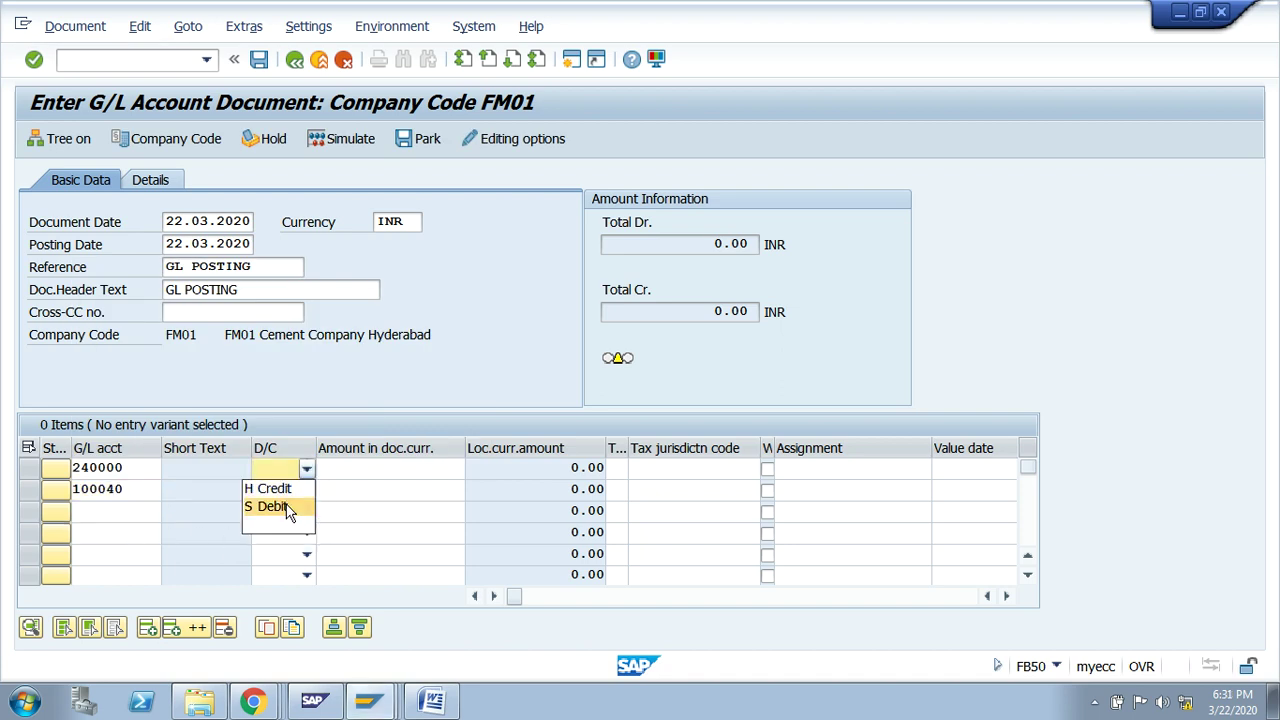
left_click(288, 507)
left_click(304, 489)
left_click(288, 511)
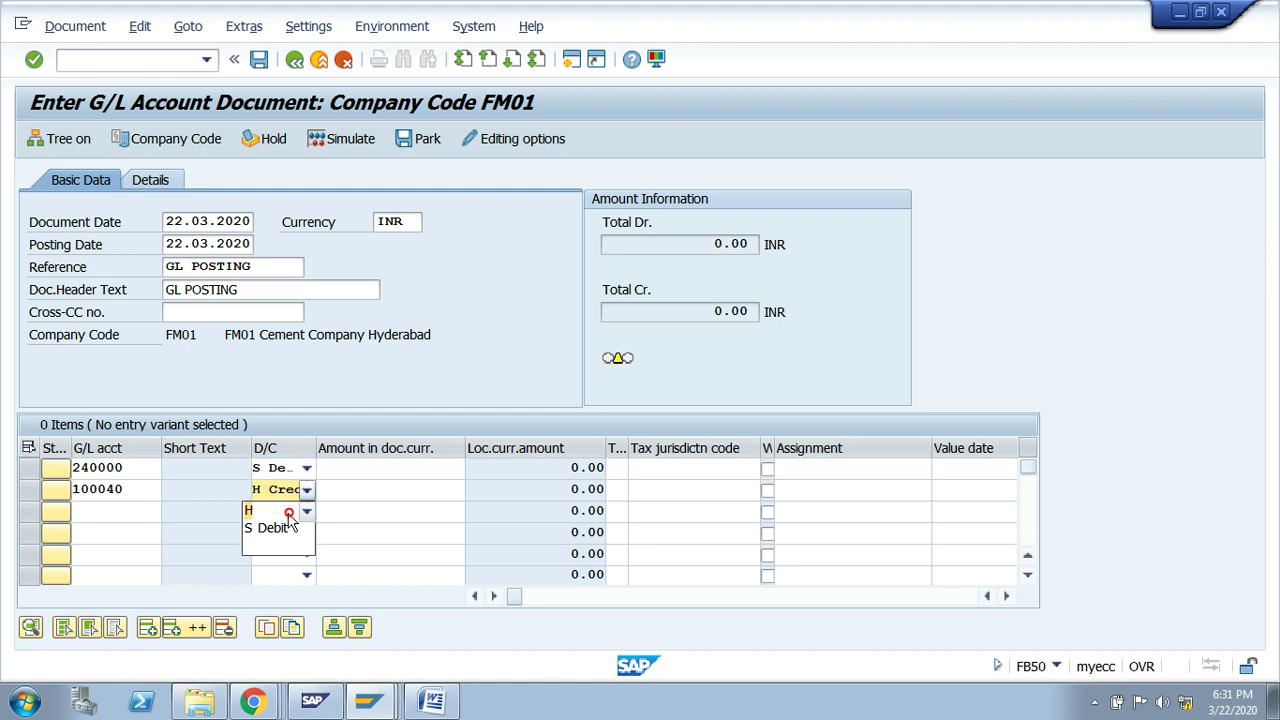
left_click(383, 477)
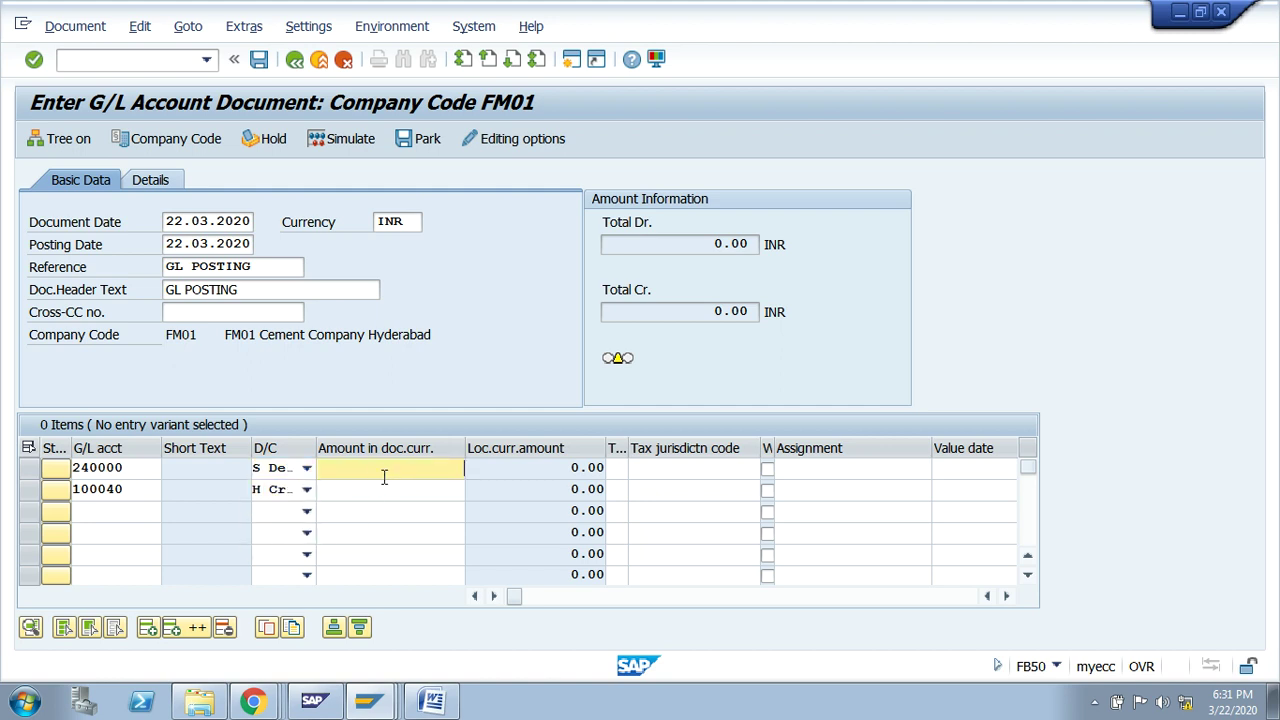
type("120000")
left_click(404, 488)
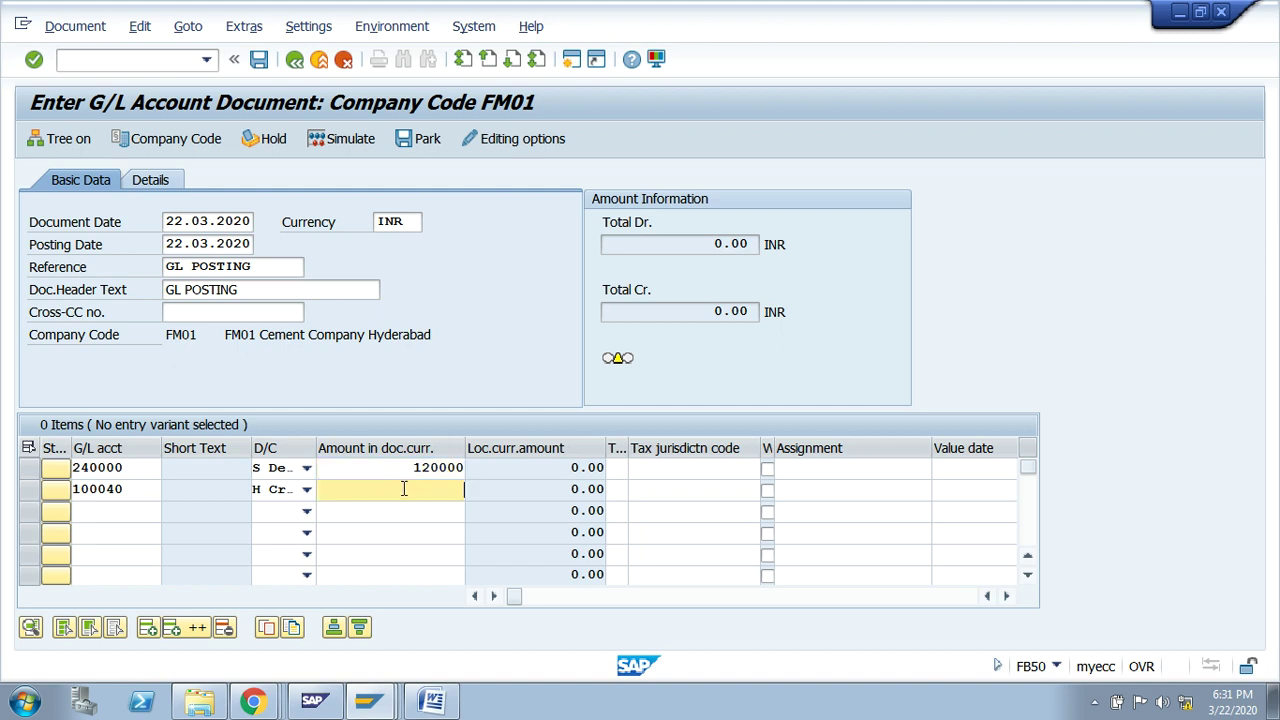
type("1200")
- Assign business area FHYD (FM Hyderabad Business Area) to the cash line item
left_click(375, 467)
key("Tab")
key("Tab")
key("Tab")
key("Tab")
key("Tab")
key("Tab")
key("Tab")
key("Tab")
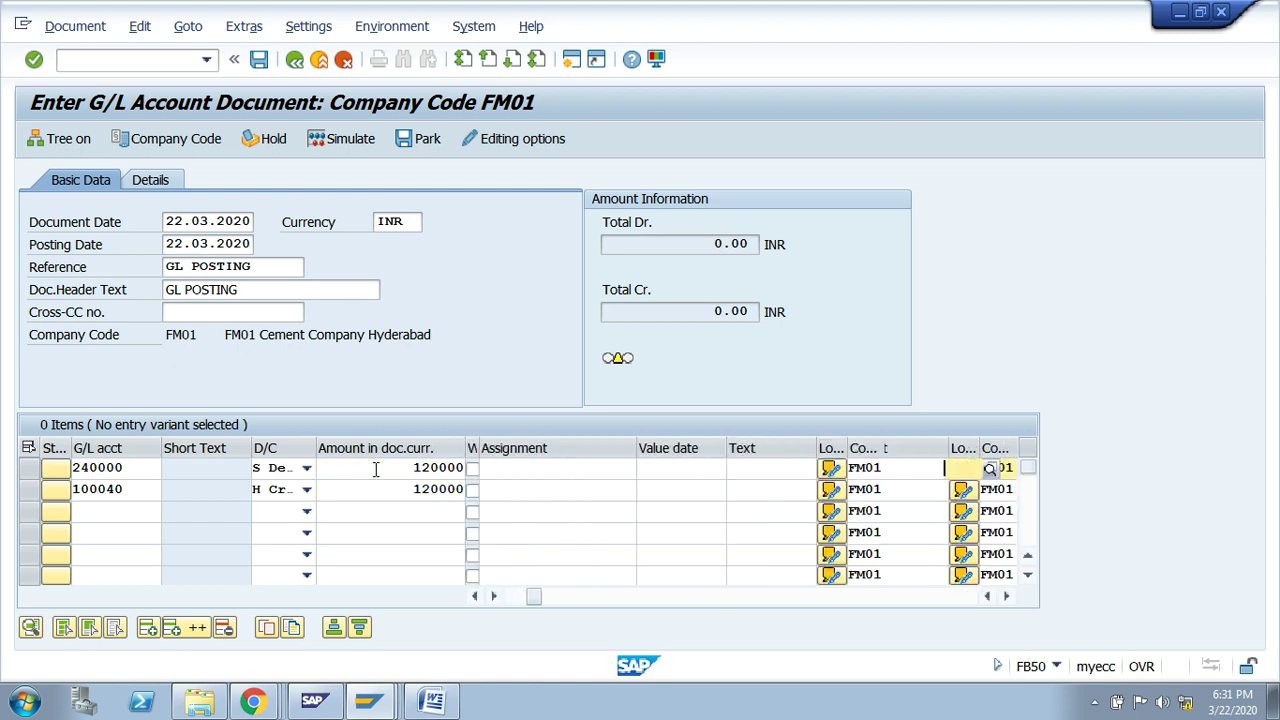
key("Tab")
key("Tab")
key("Tab")
key("shift+Tab")
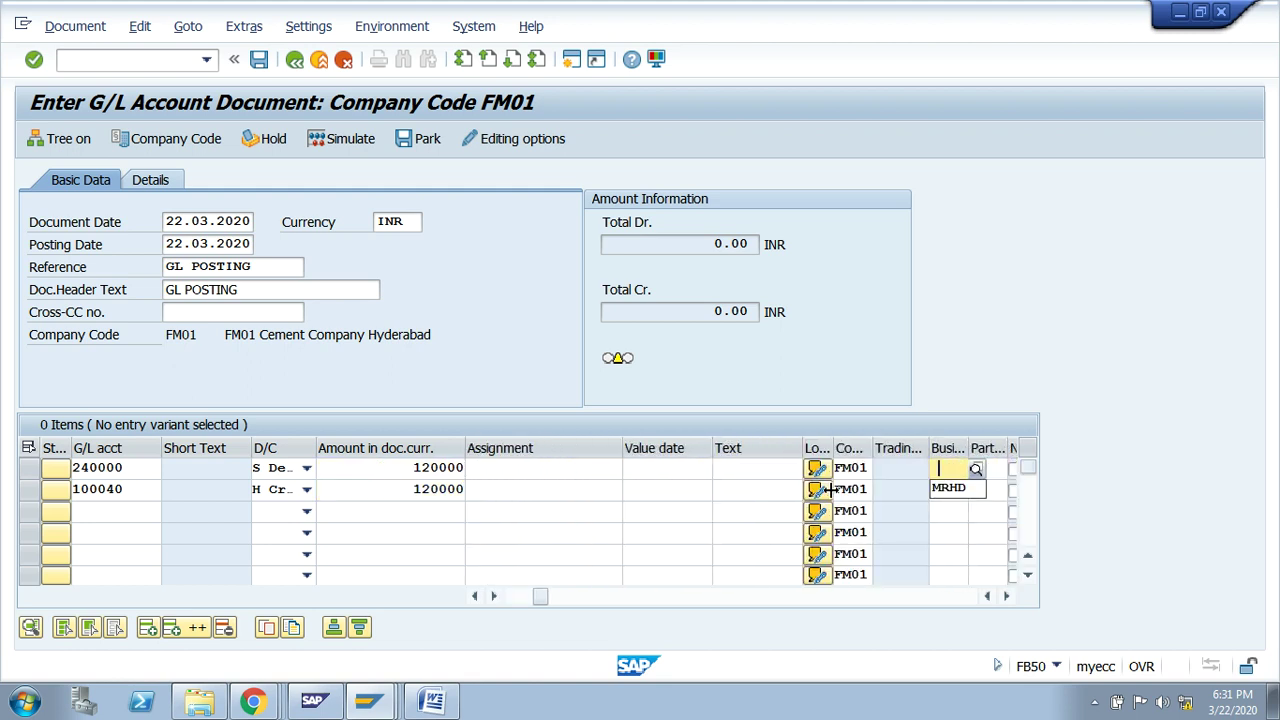
left_click(977, 470)
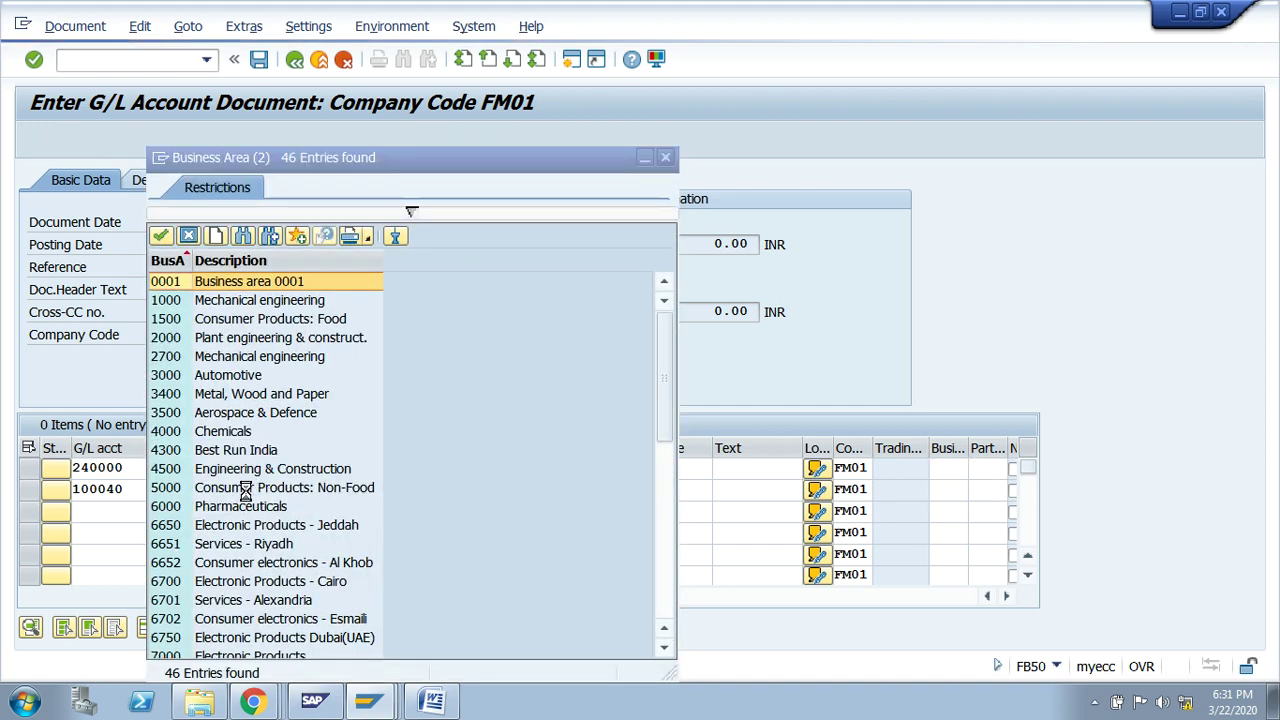
scroll(282, 480, "down", 9)
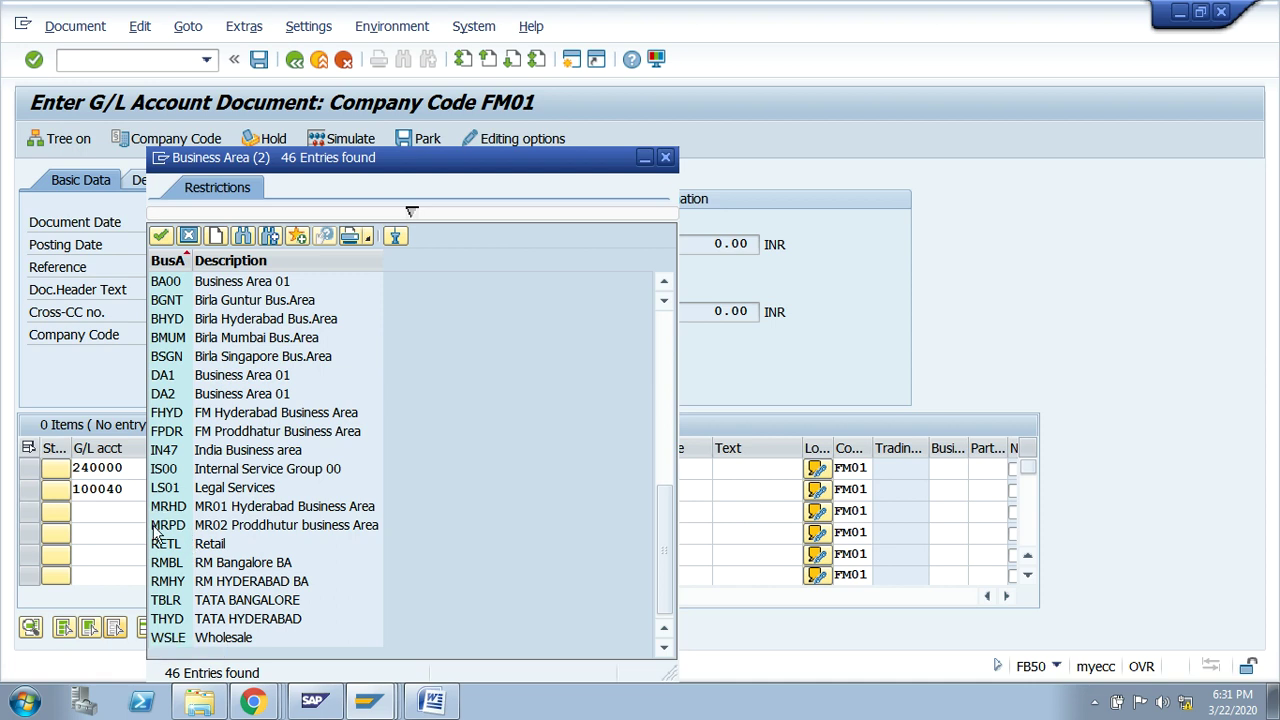
left_click(215, 418)
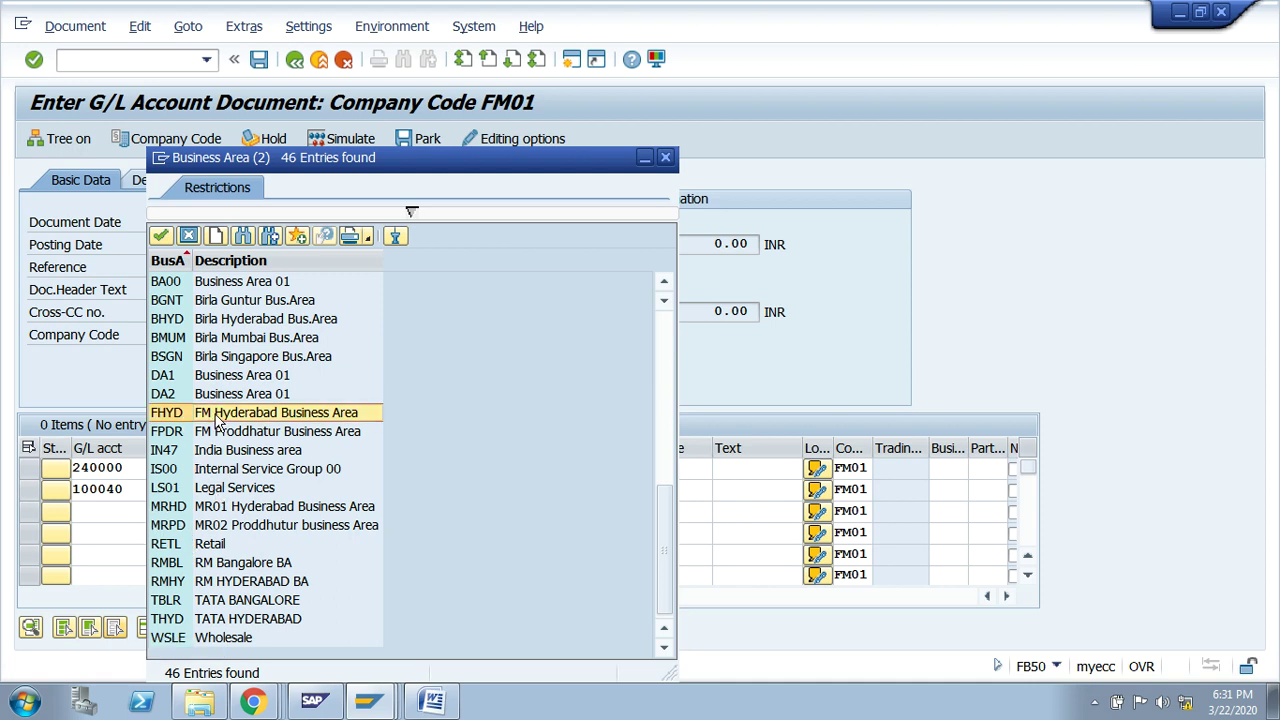
double_click(215, 418)
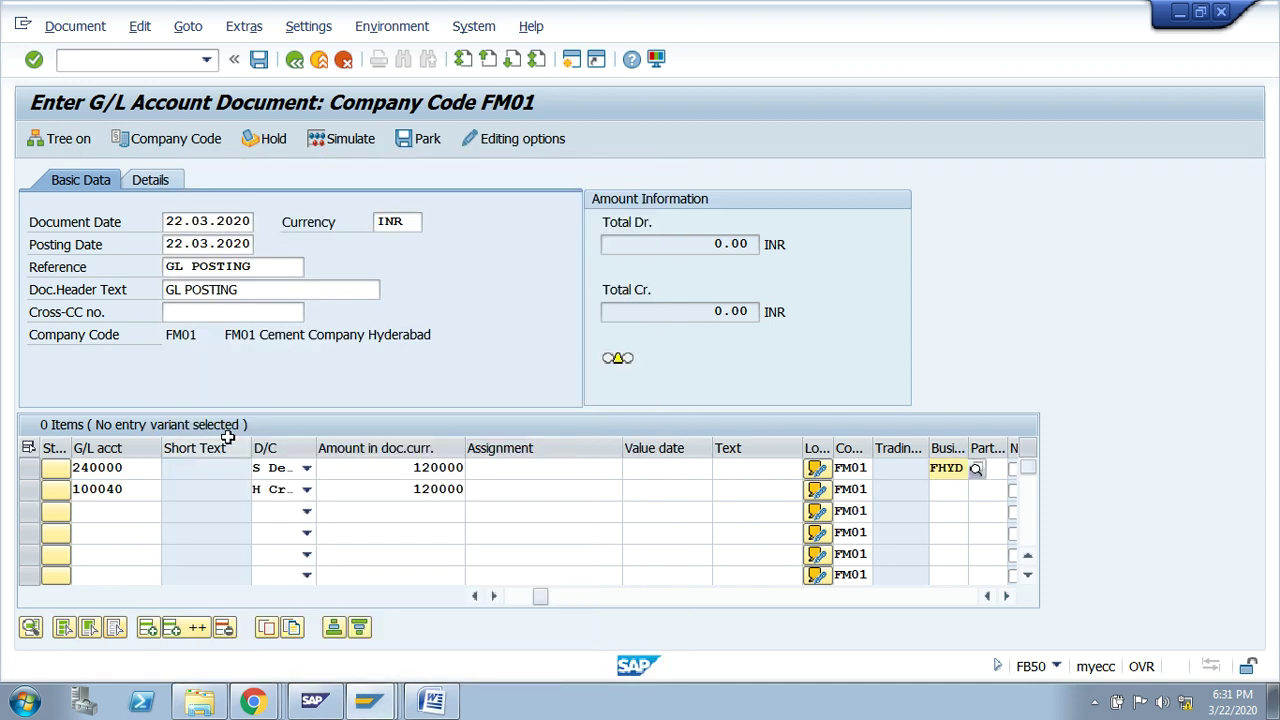
- Enter profit center 1000 for the cash line item
key("Tab")
key("Tab")
key("Tab")
key("Tab")
key("Tab")
key("Tab")
key("Tab")
key("Tab")
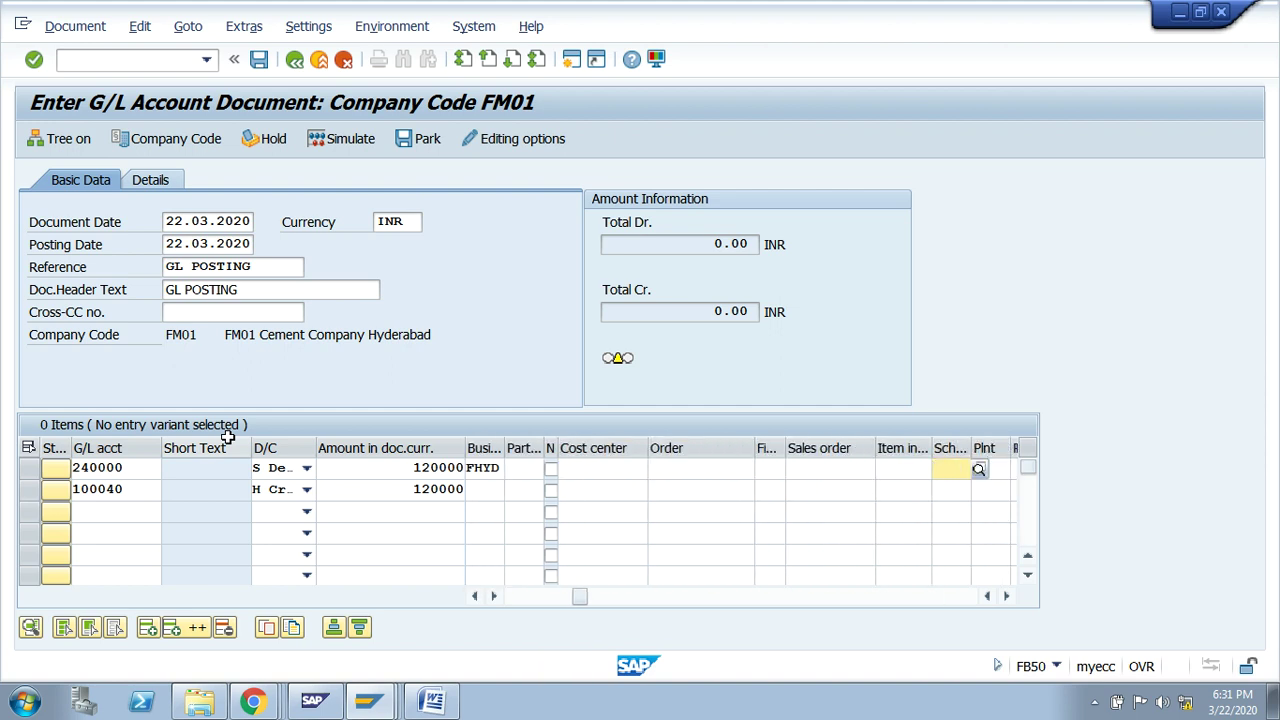
key("Tab")
key("Tab")
key("Tab")
key("Tab")
key("Tab")
key("shift+Tab")
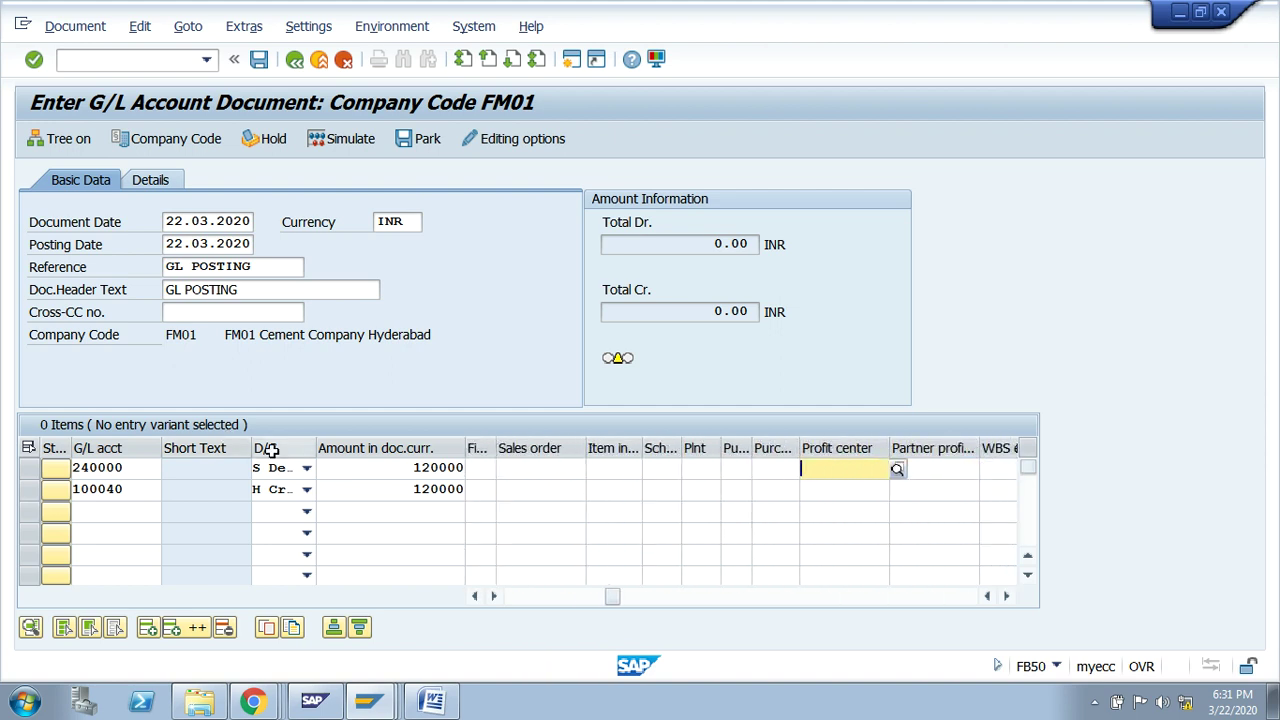
type("1")
left_click(813, 486)
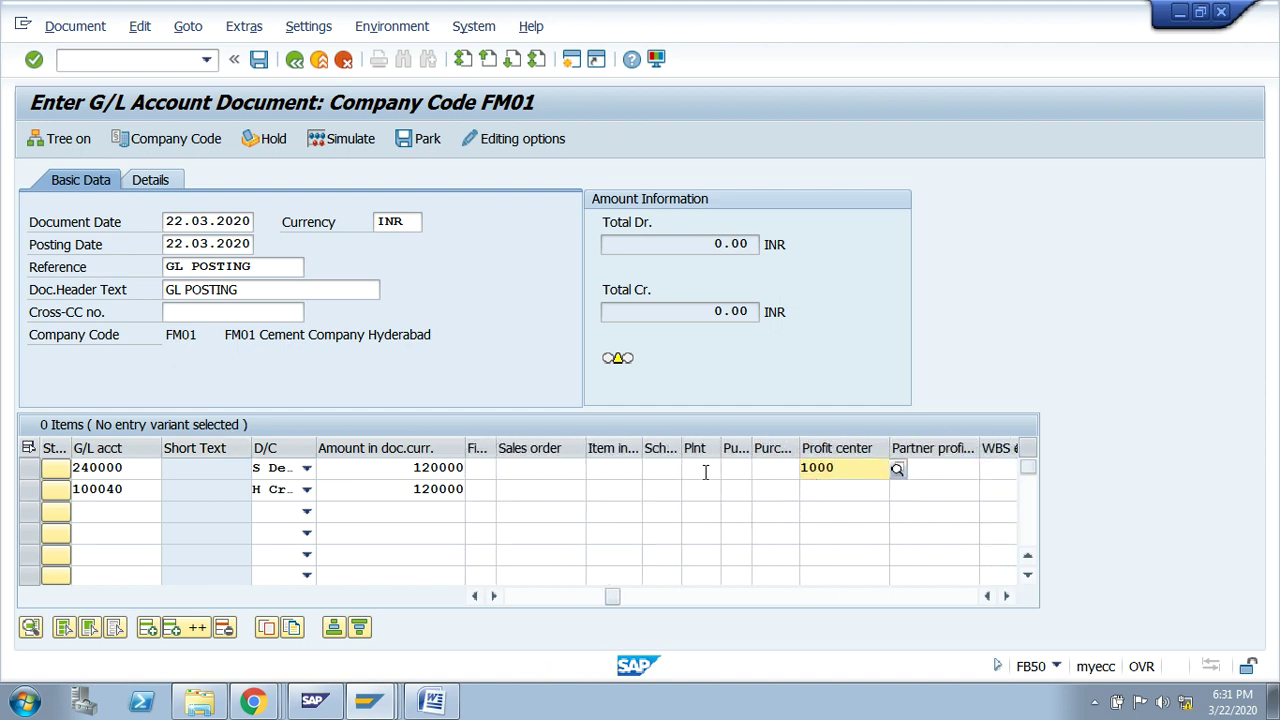
- Validate the line items and read the detailed explanation of the error message for account 100040
key("Return")
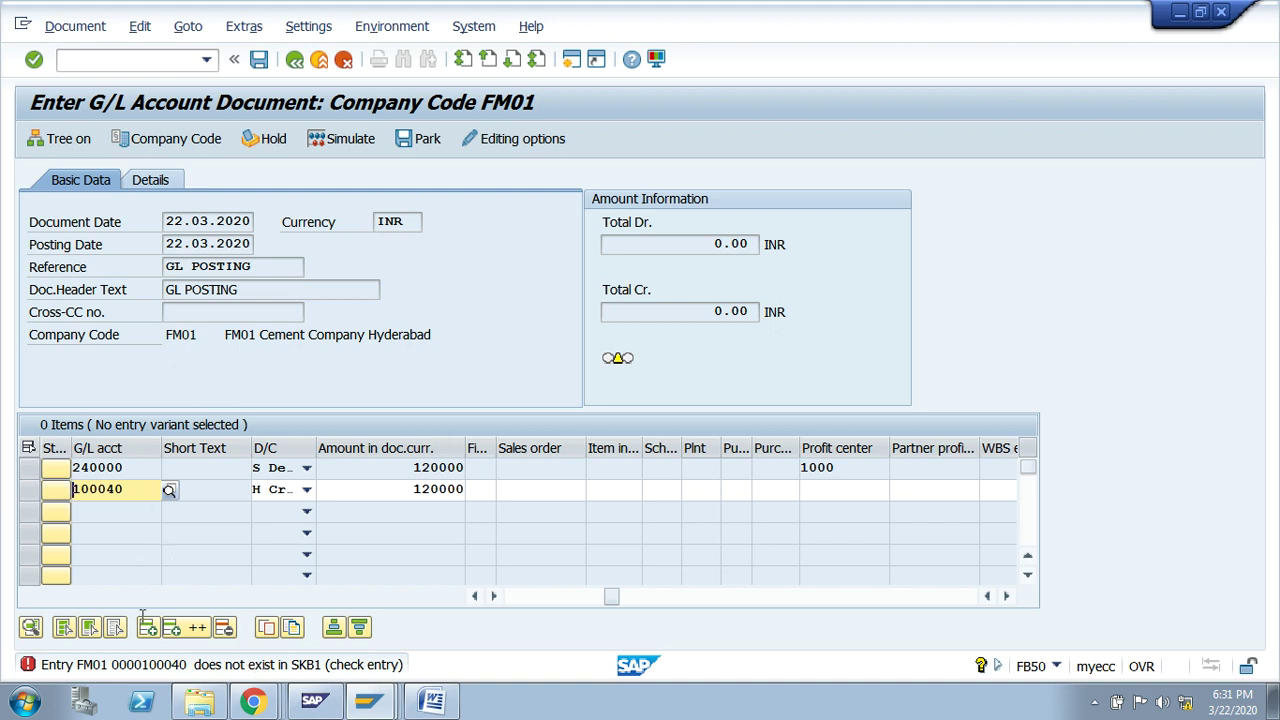
key("Return")
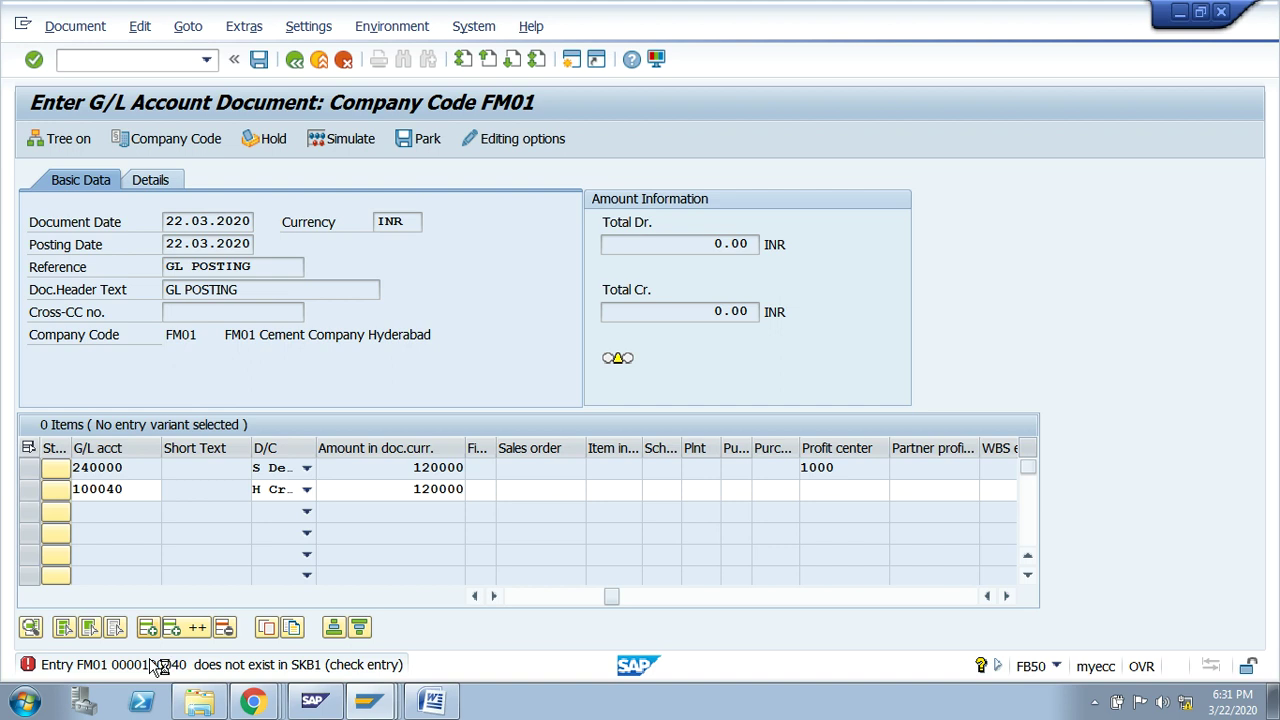
double_click(155, 665)
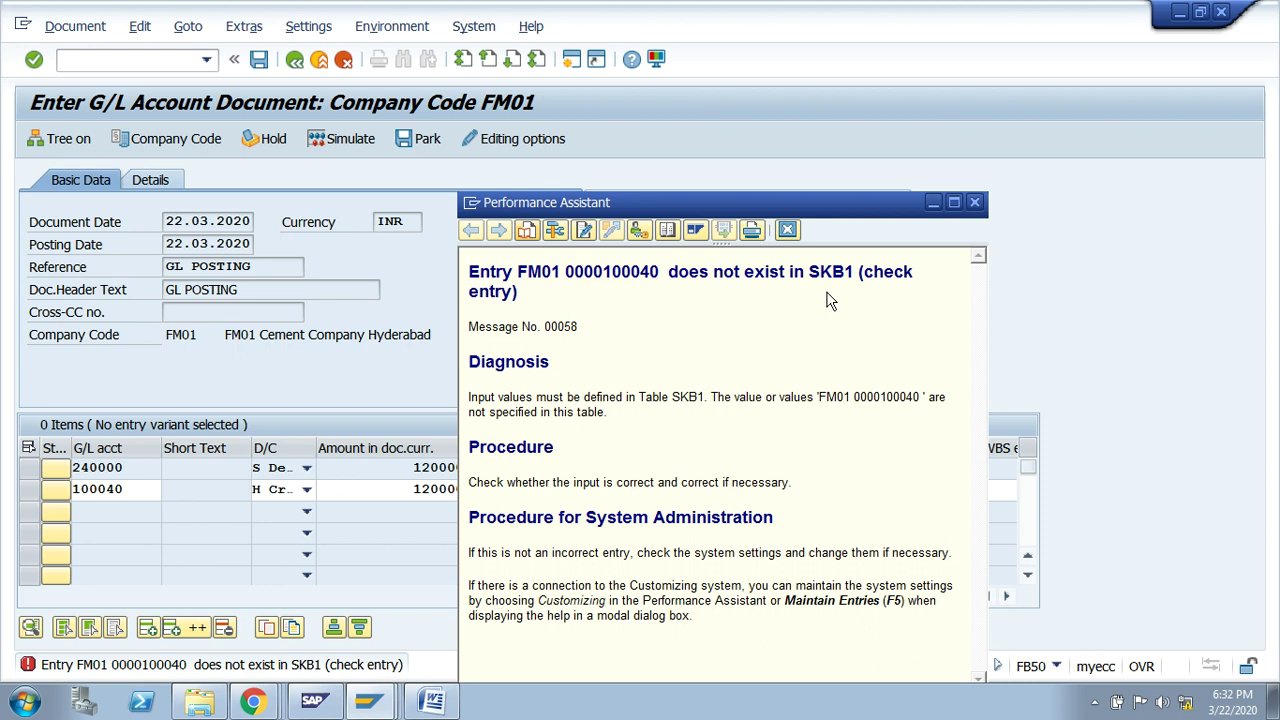
left_click_drag(470, 272, 552, 304)
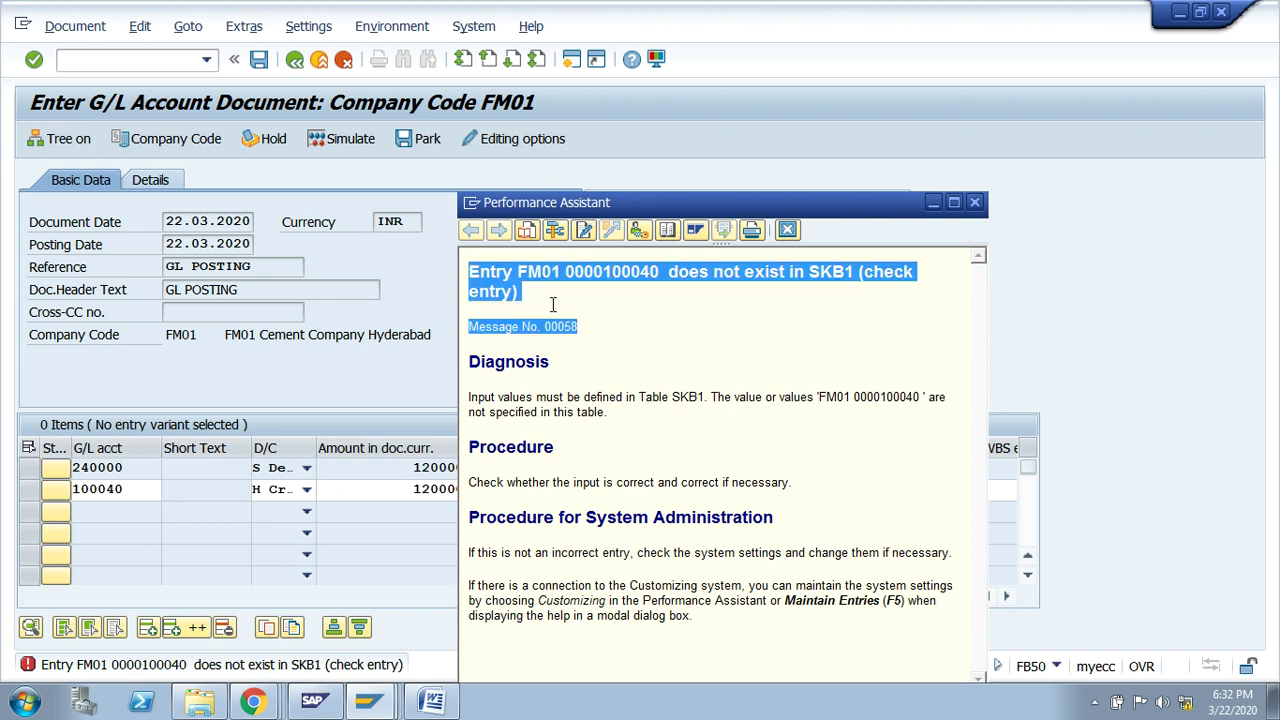
left_click(645, 316)
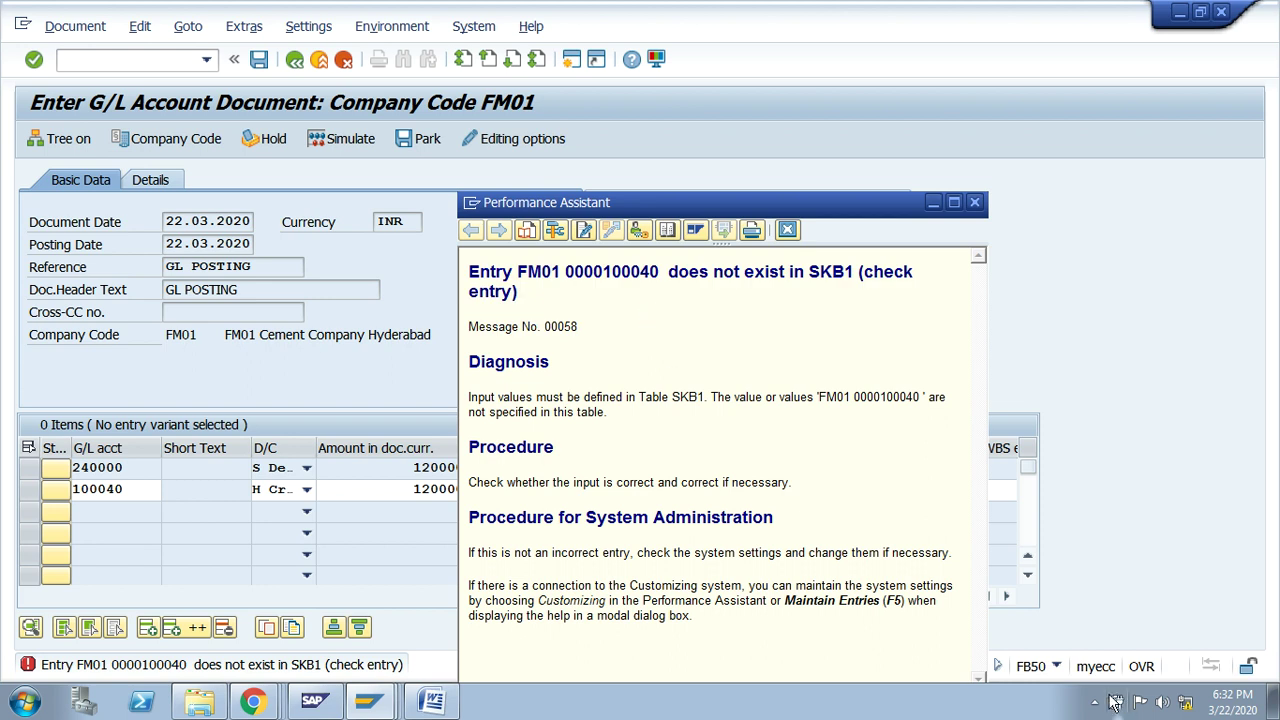
left_click(1095, 703)
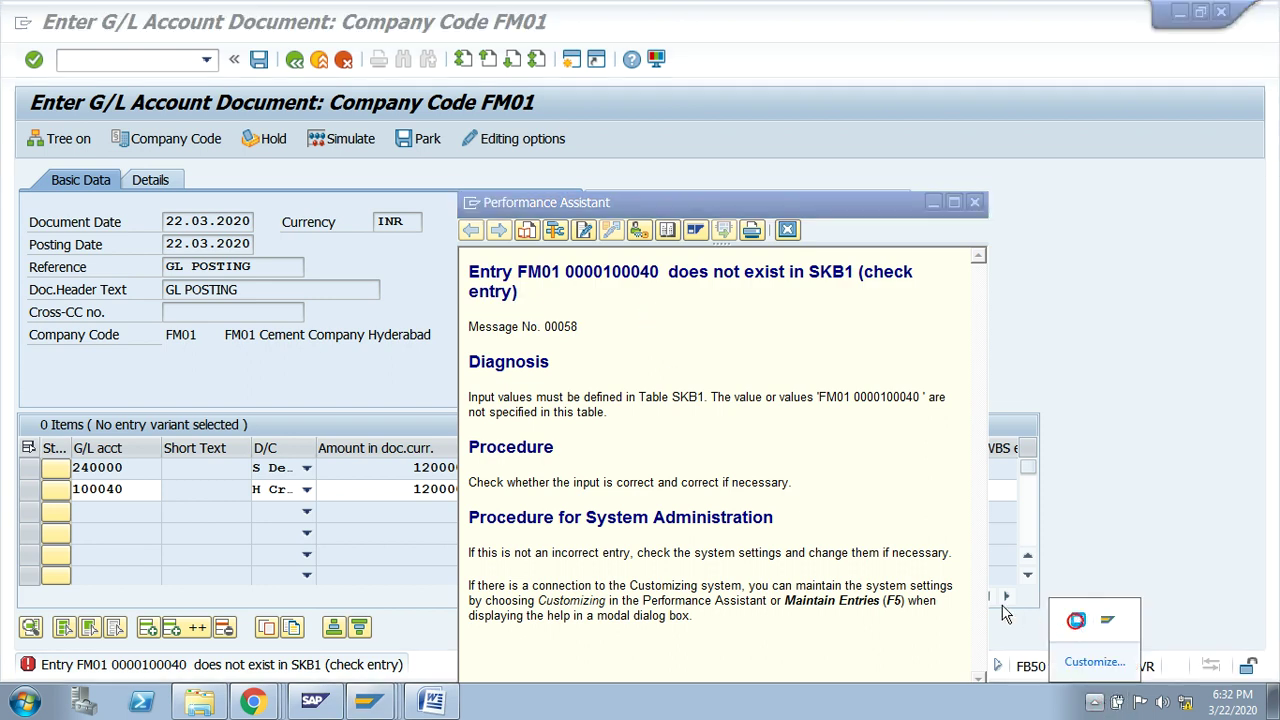
left_click(1078, 620)
left_click(590, 481)
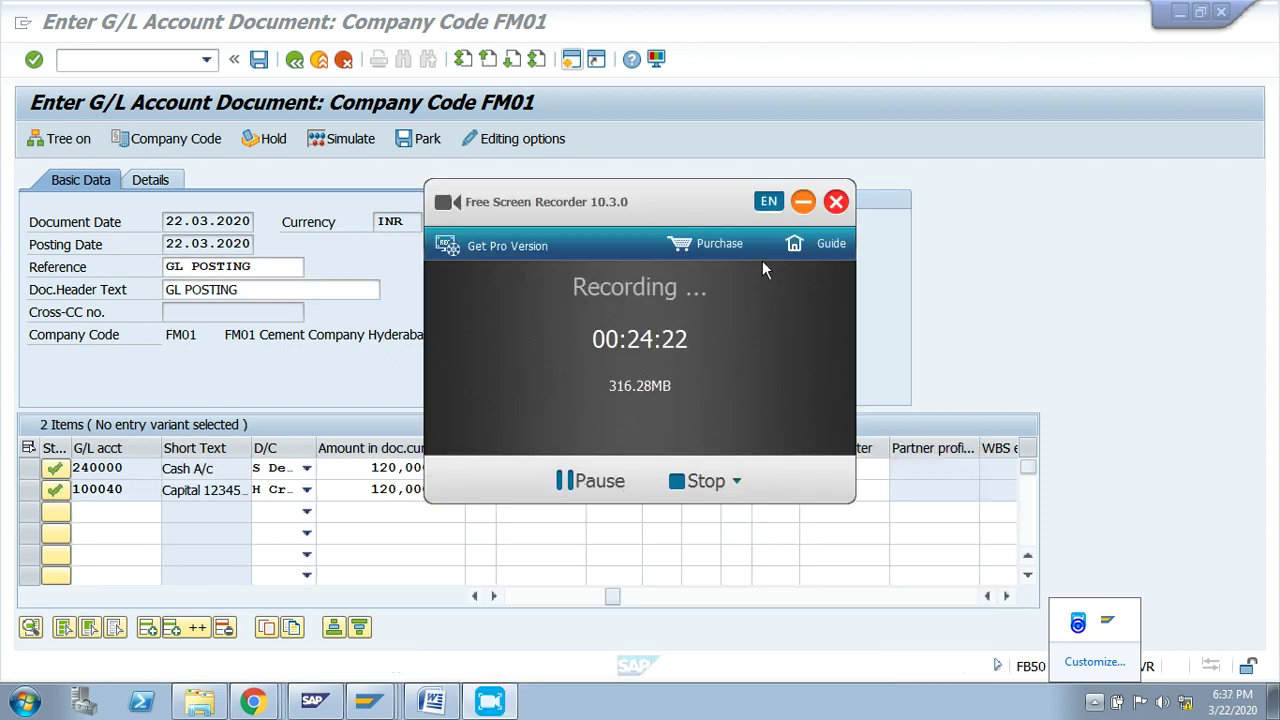
- Switch to the Word notes and append ",FS00" to the CAPITAL--FOCA line
left_click(801, 203)
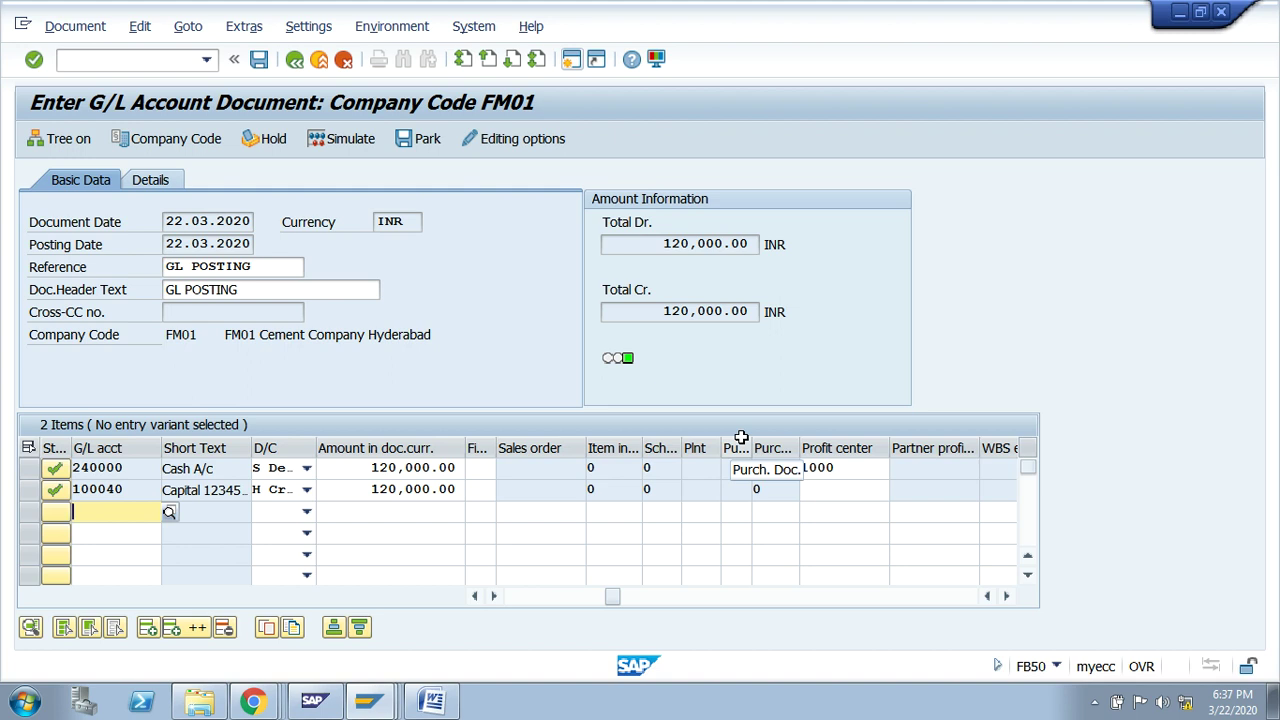
left_click(125, 489)
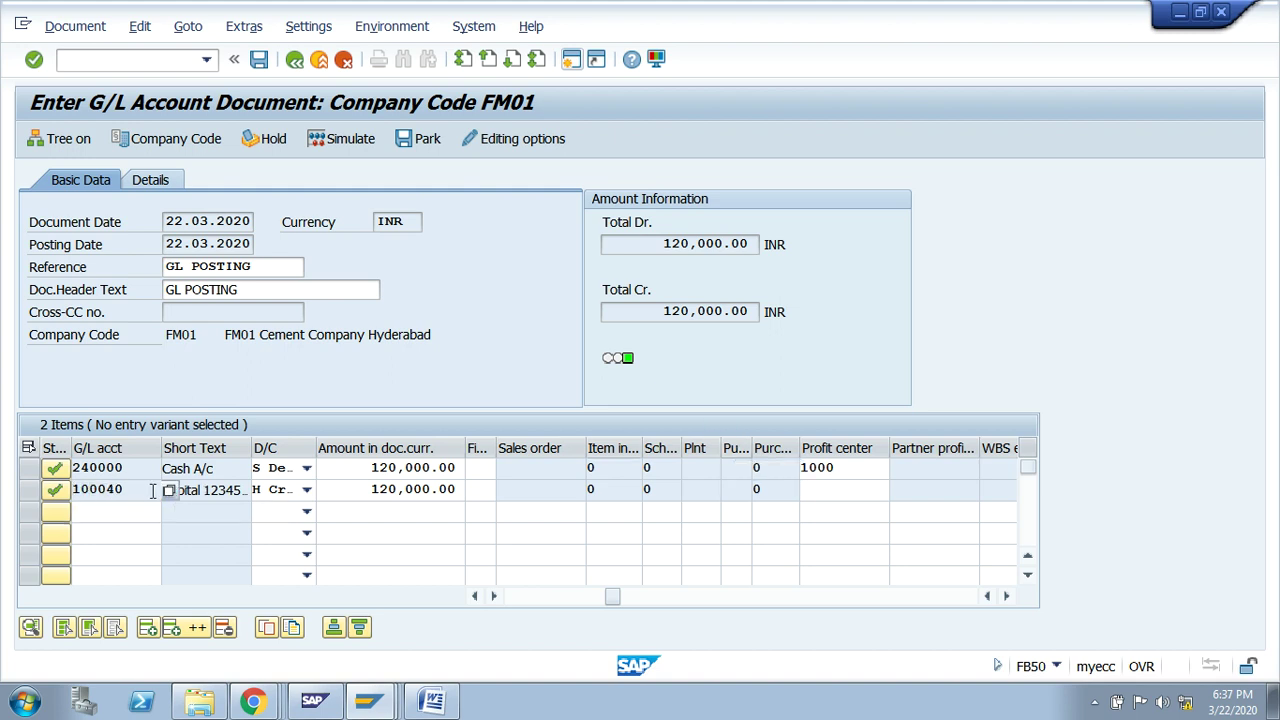
key("alt+Tab")
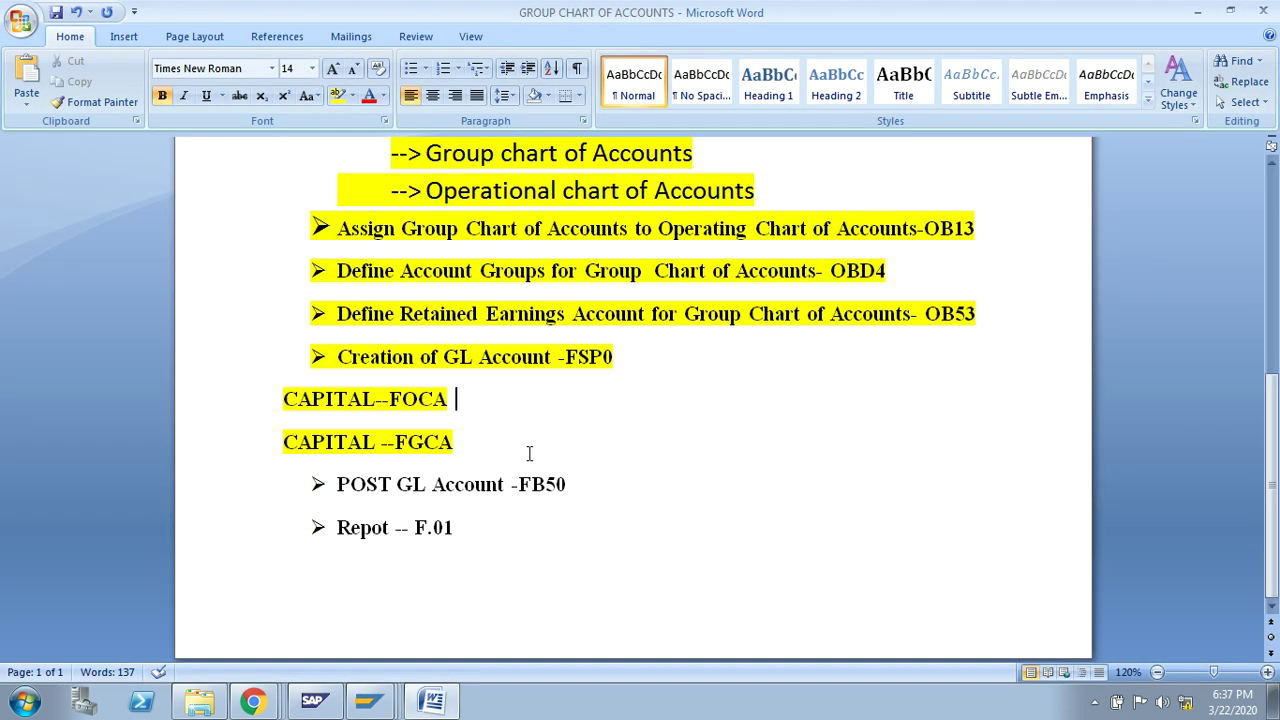
type("F")
key("BackSpace")
type(",FS00")
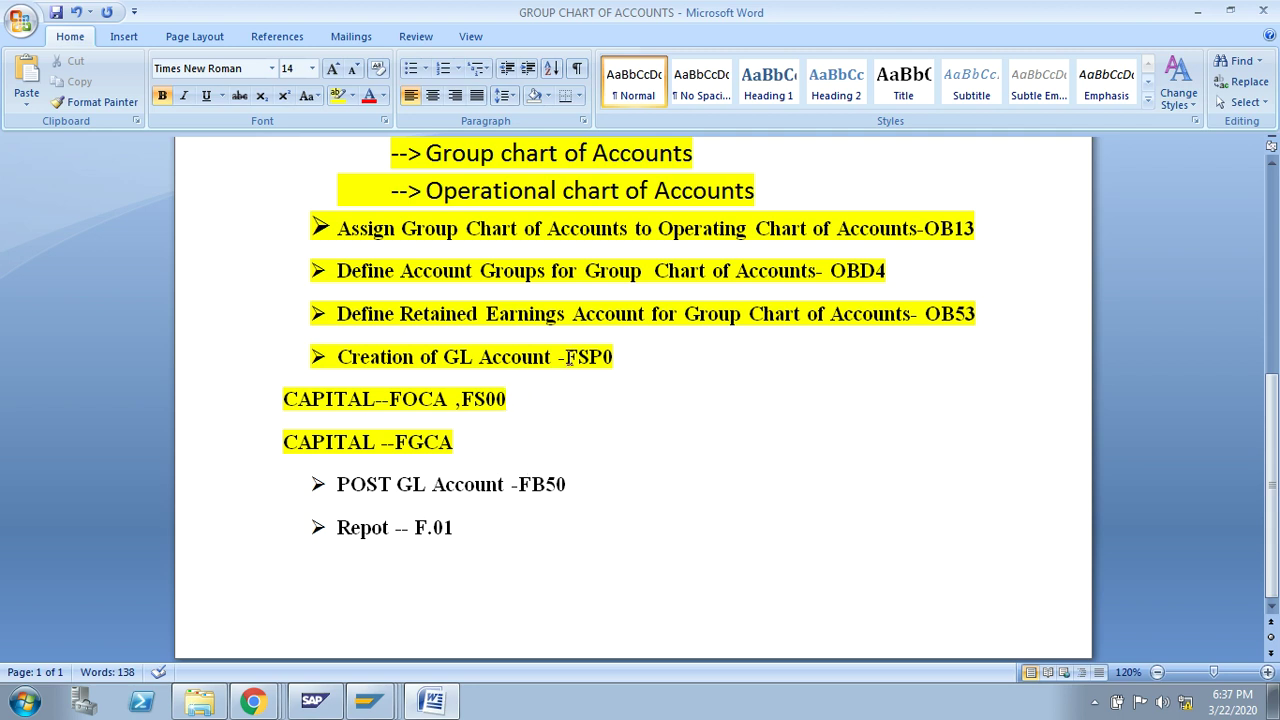
left_click_drag(566, 357, 603, 357)
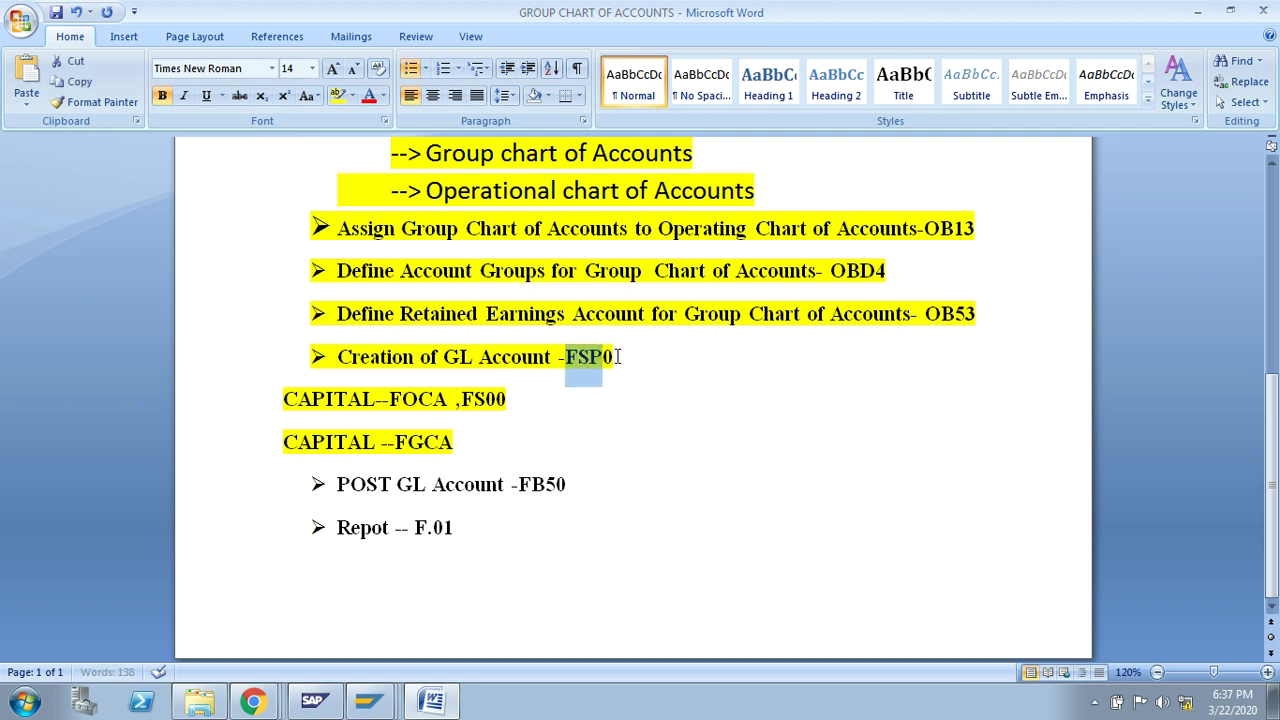
left_click_drag(514, 400, 474, 400)
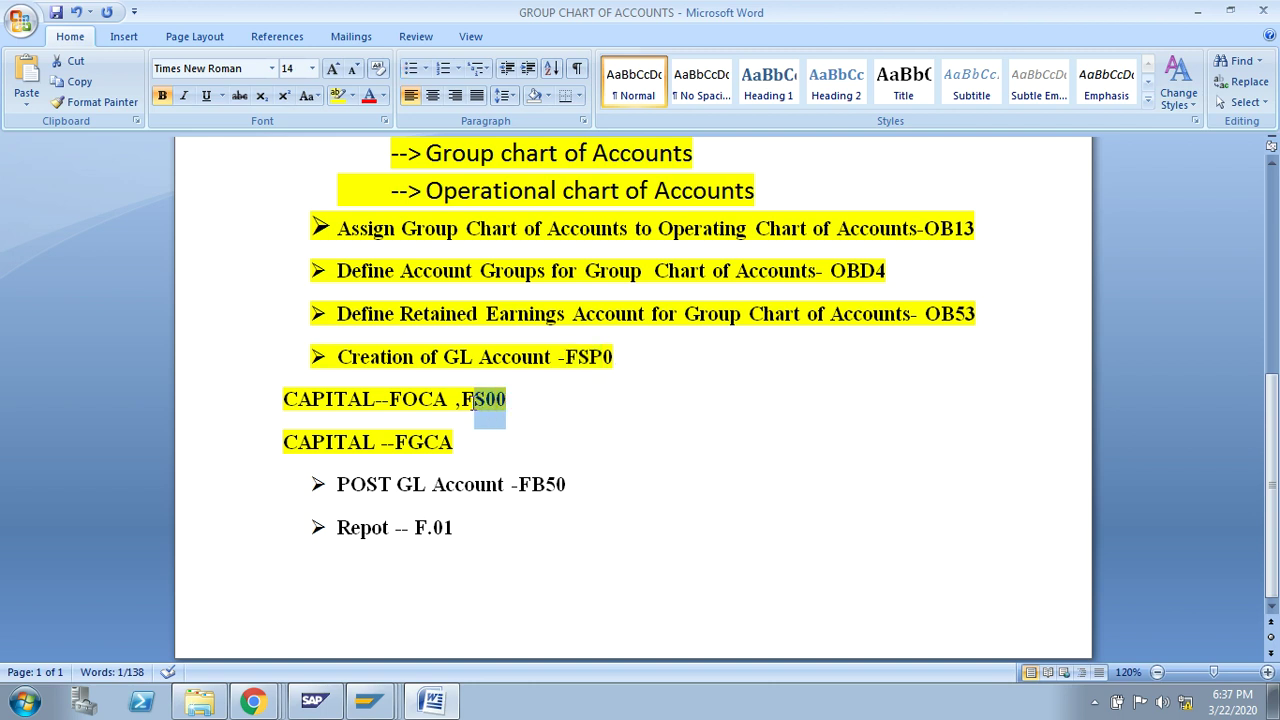
left_click(551, 409)
- Return to the SAP G/L document entry, simulate the document and post it
key("alt+Tab")
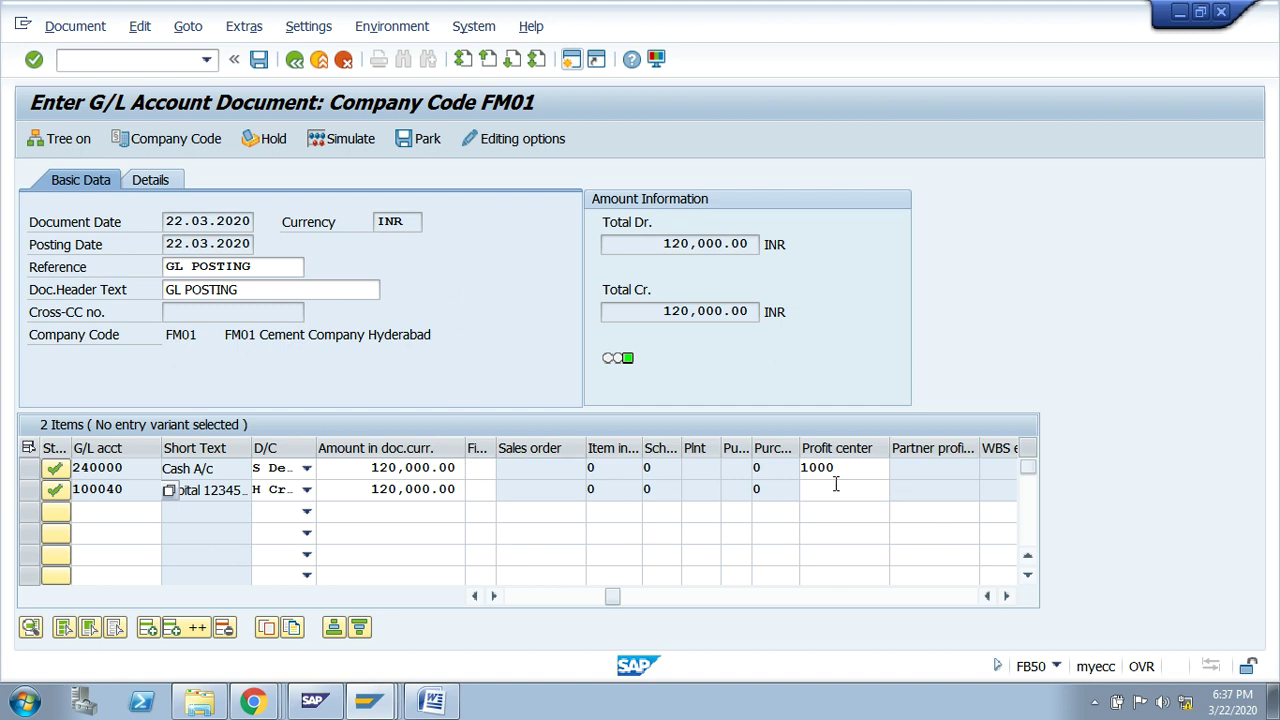
left_click(841, 466)
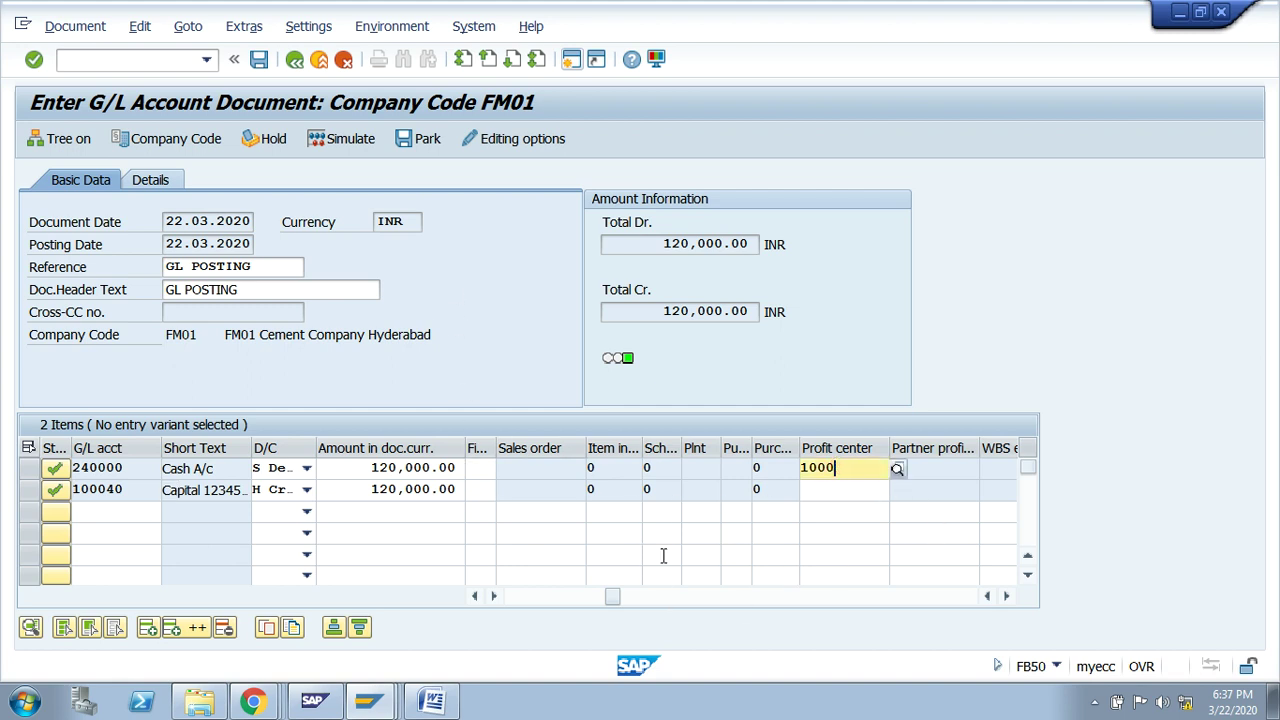
left_click(343, 141)
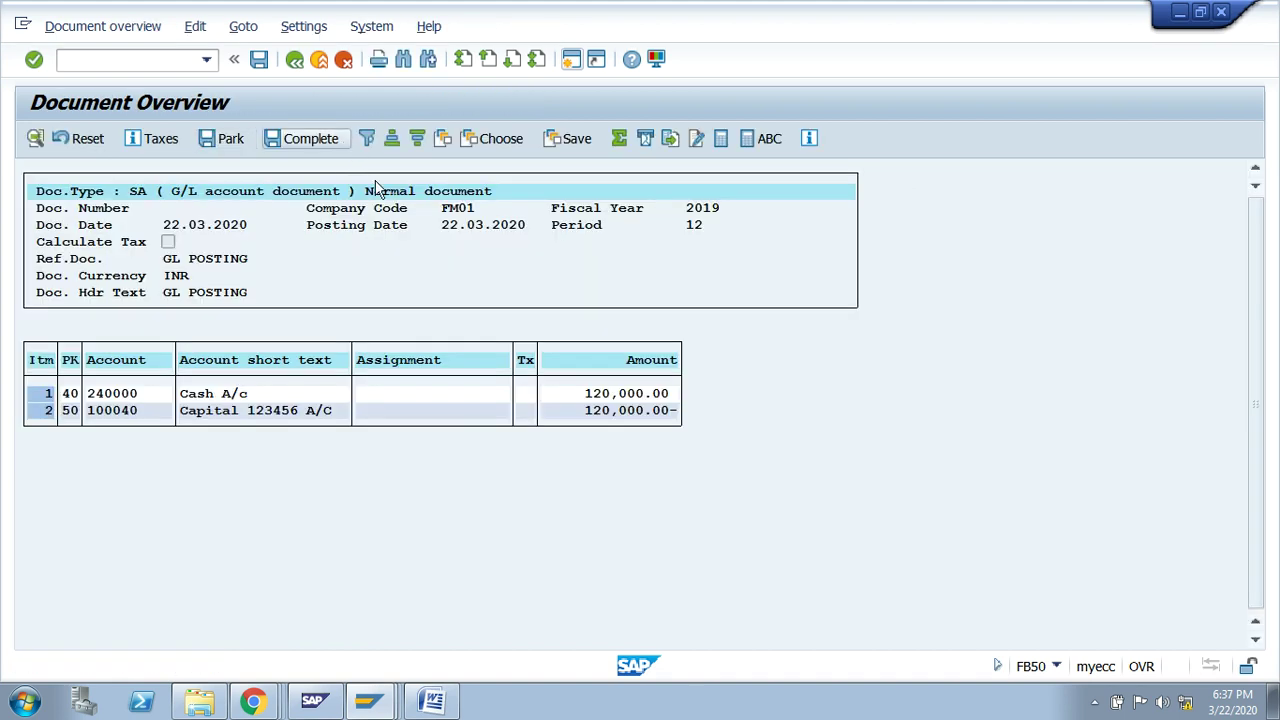
left_click(263, 65)
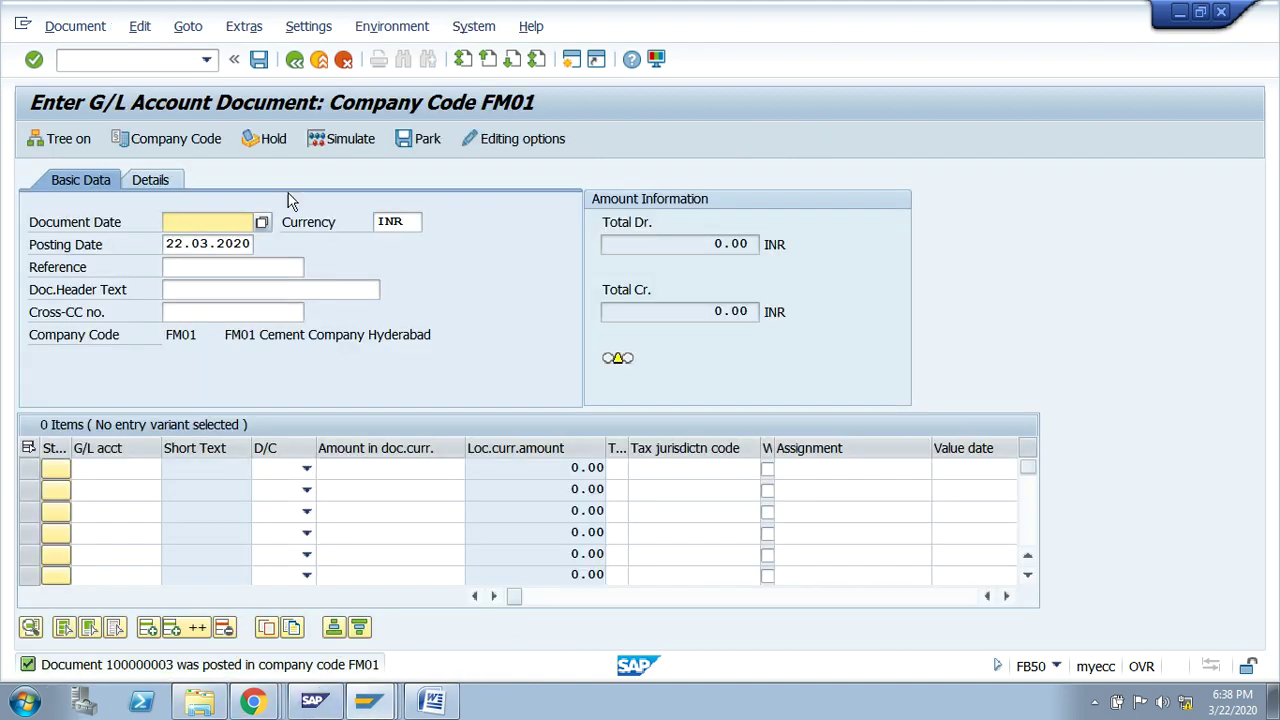
- Display the document just posted and select its capital line item for review
left_click(75, 26)
left_click(100, 78)
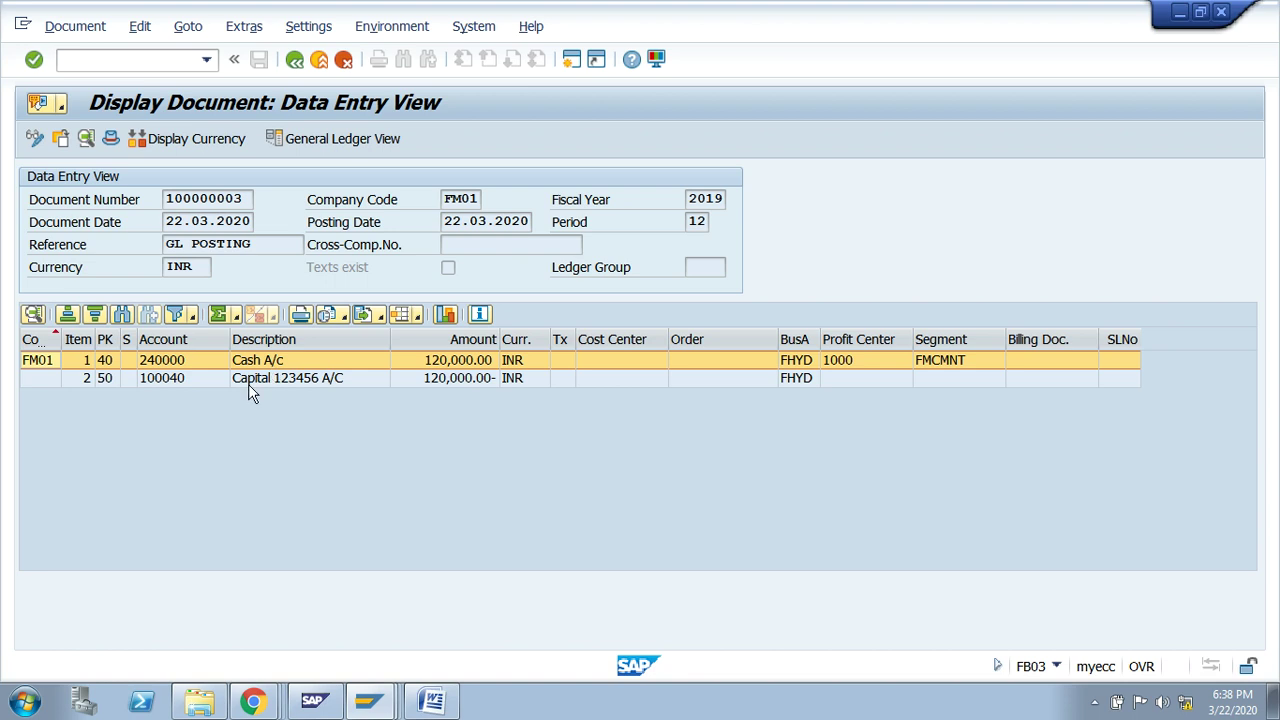
left_click(258, 382)
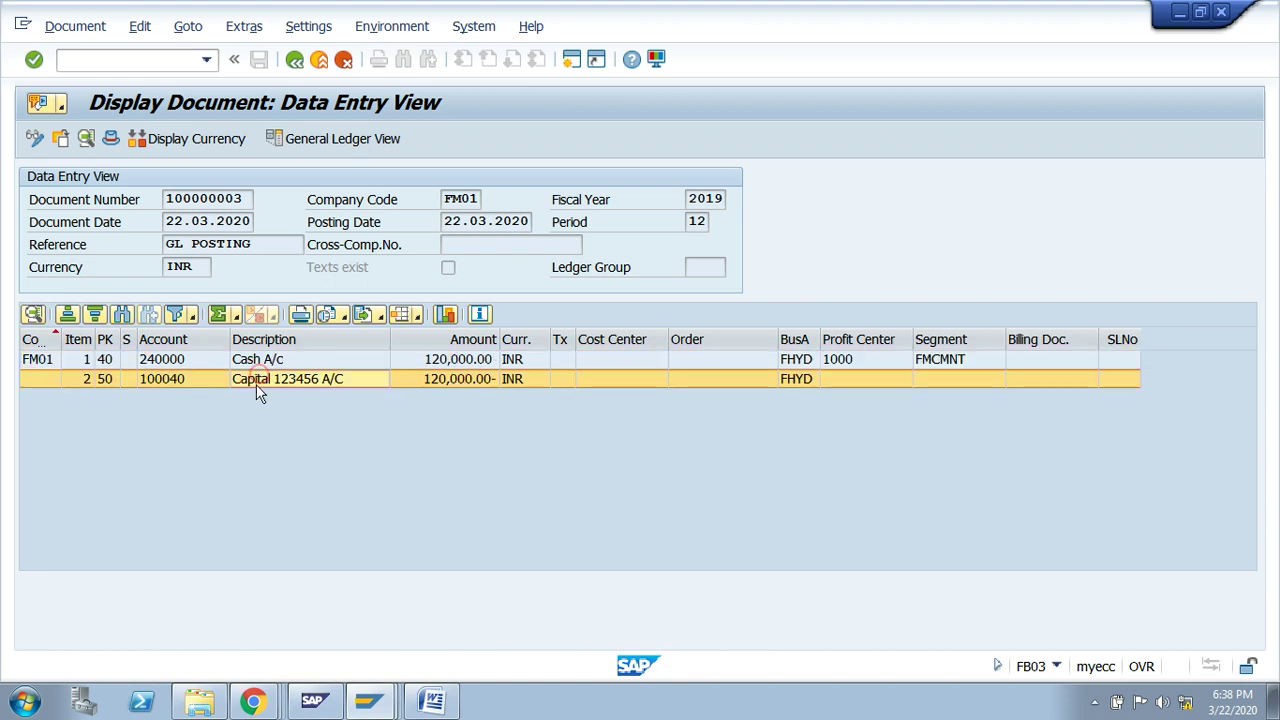
- Highlight the "POST GL Account -FB50" line in yellow in the Word notes
left_click(432, 701)
left_click_drag(598, 484, 336, 484)
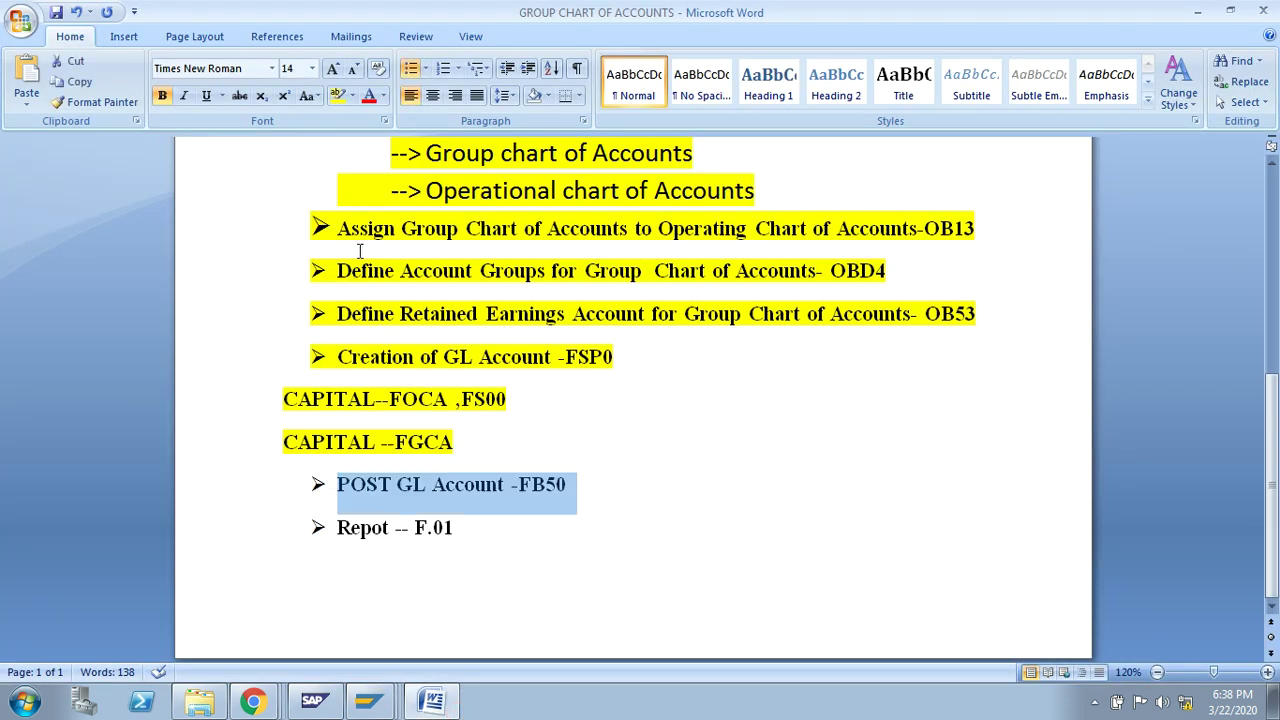
left_click(341, 96)
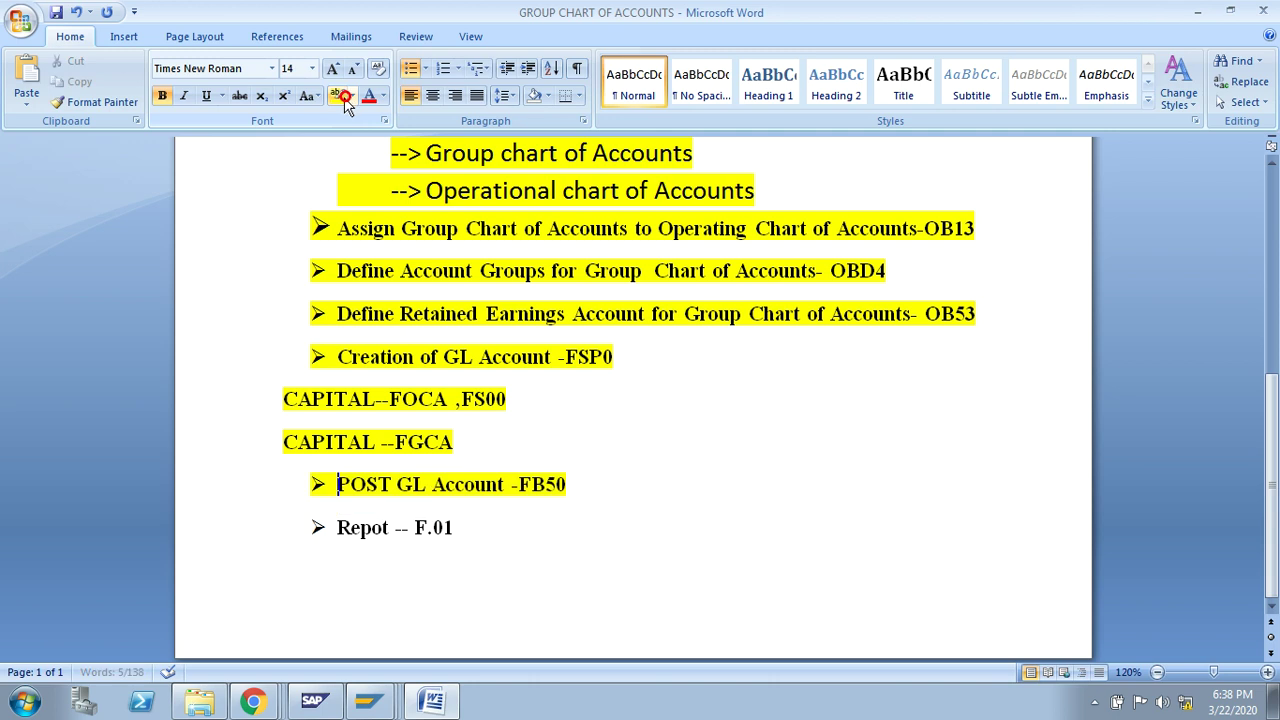
triple_click(460, 540)
left_click(467, 535)
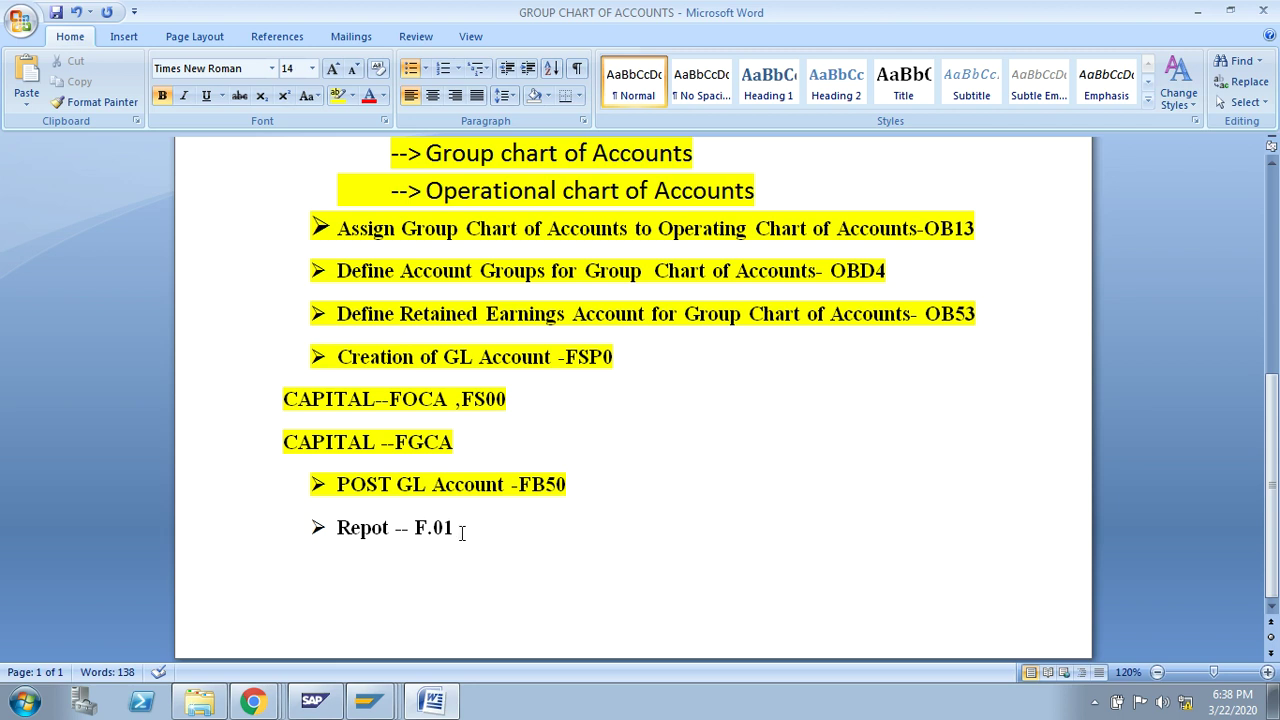
- Leave the SAP document display and open the Financial Statements report with transaction F.01
left_click_drag(461, 530, 414, 530)
key("alt+Tab")
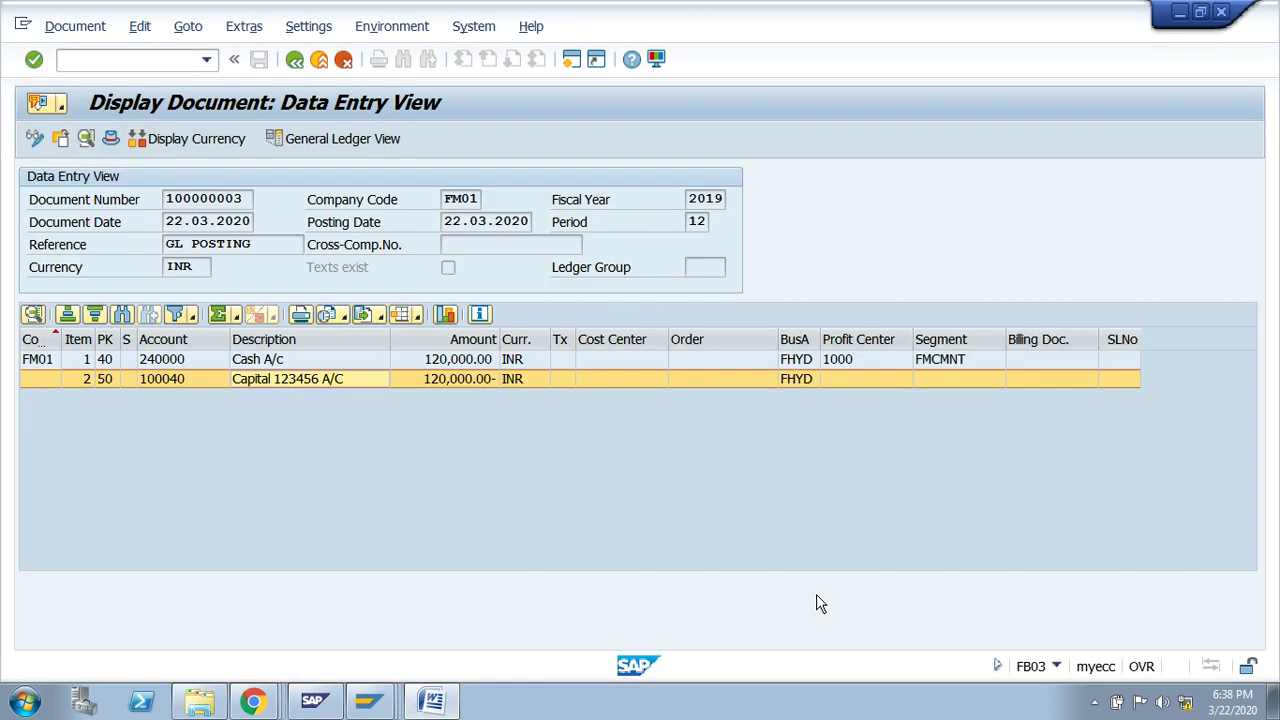
left_click(135, 59)
type("/")
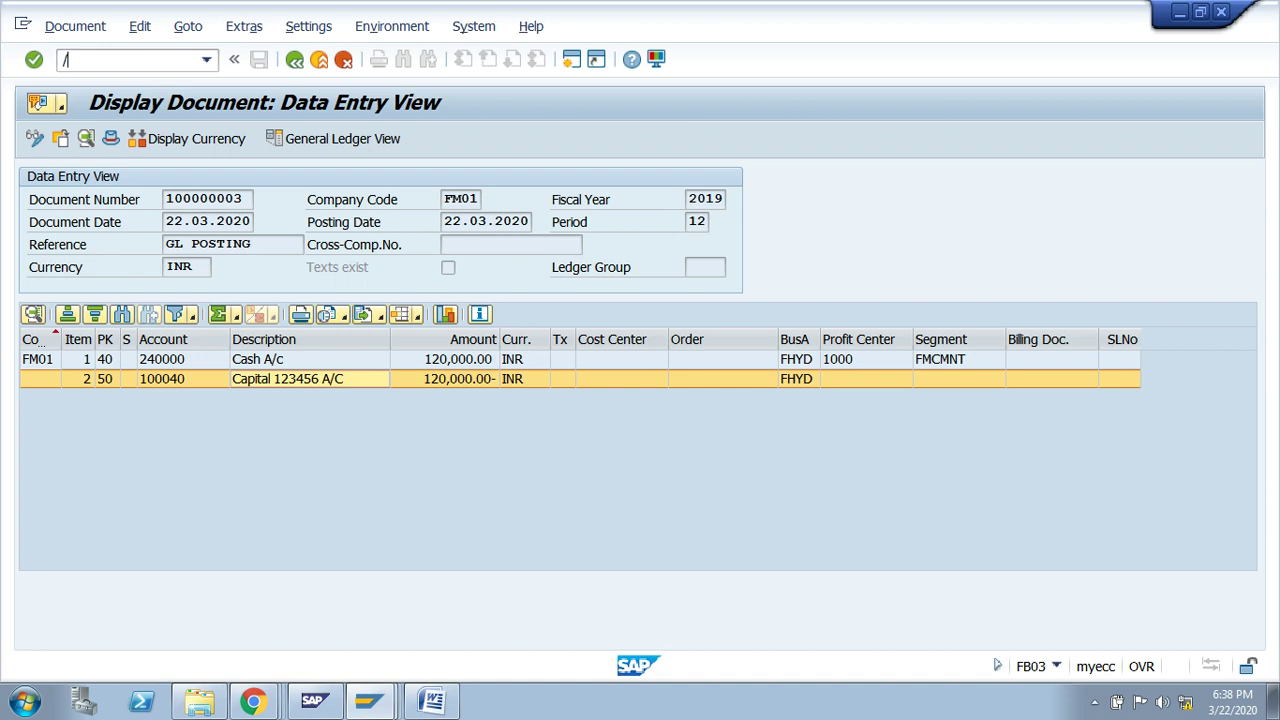
type("n")
key("Return")
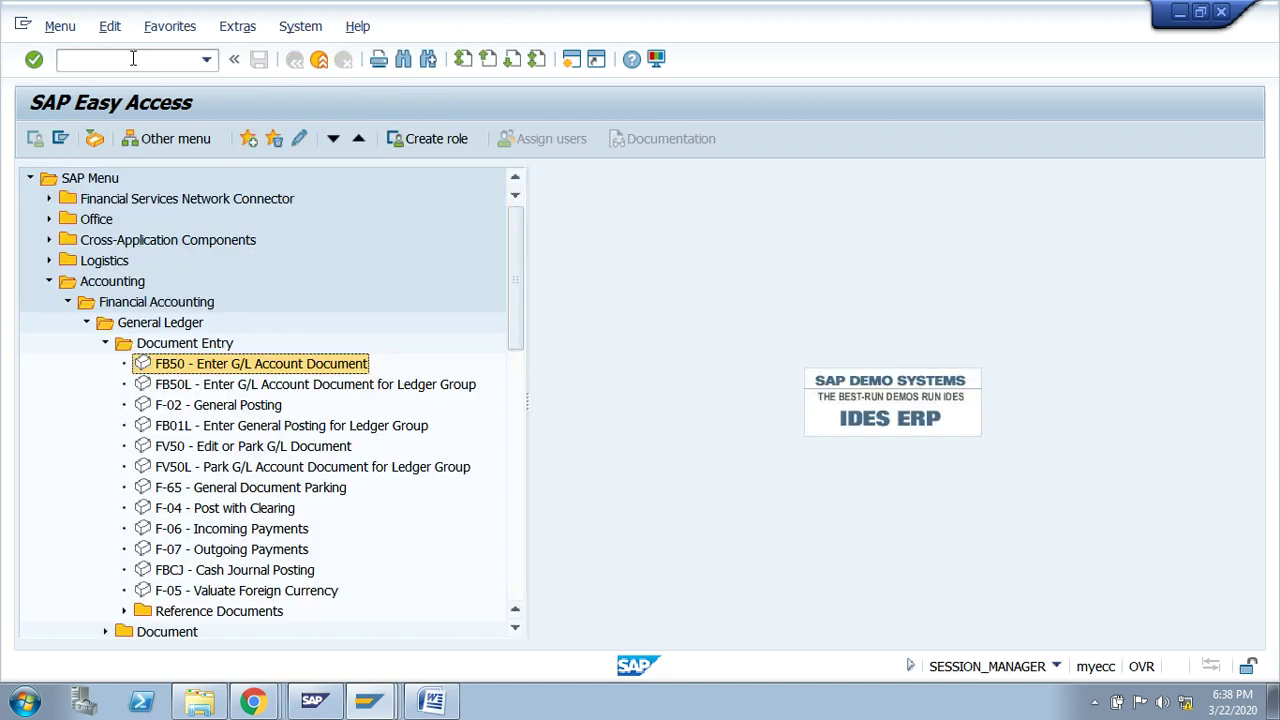
left_click(133, 59)
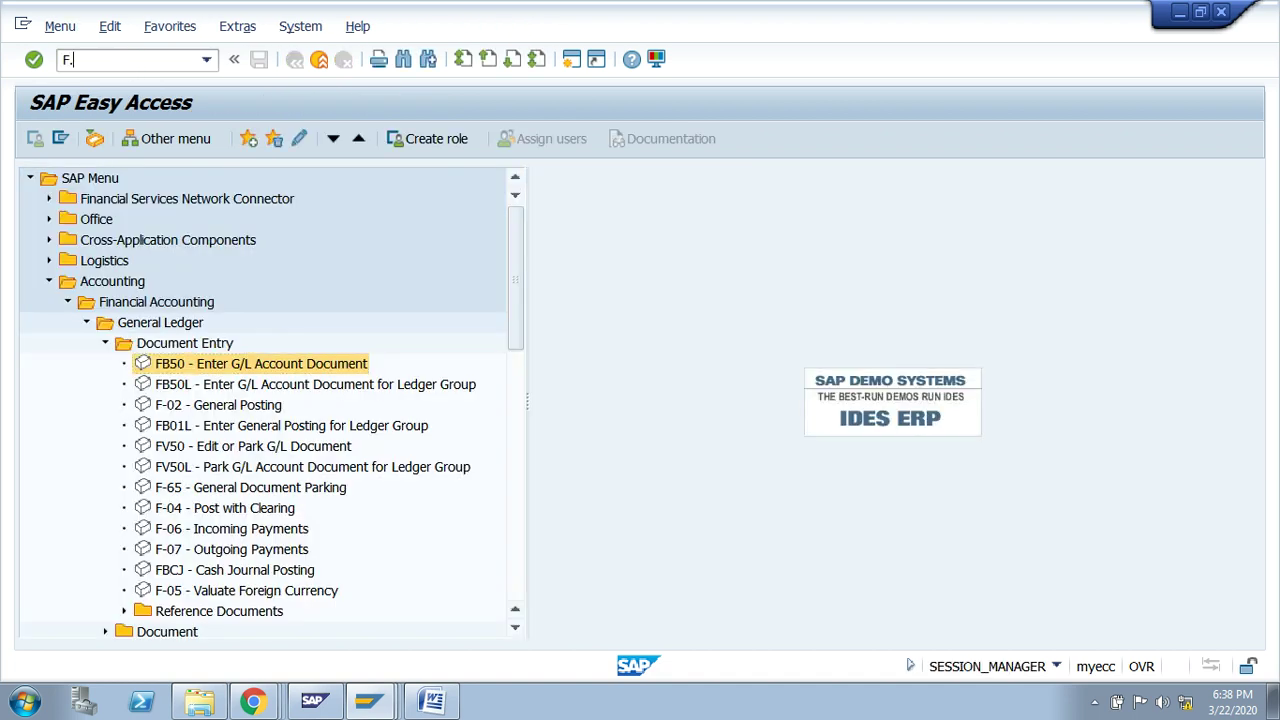
key("Return")
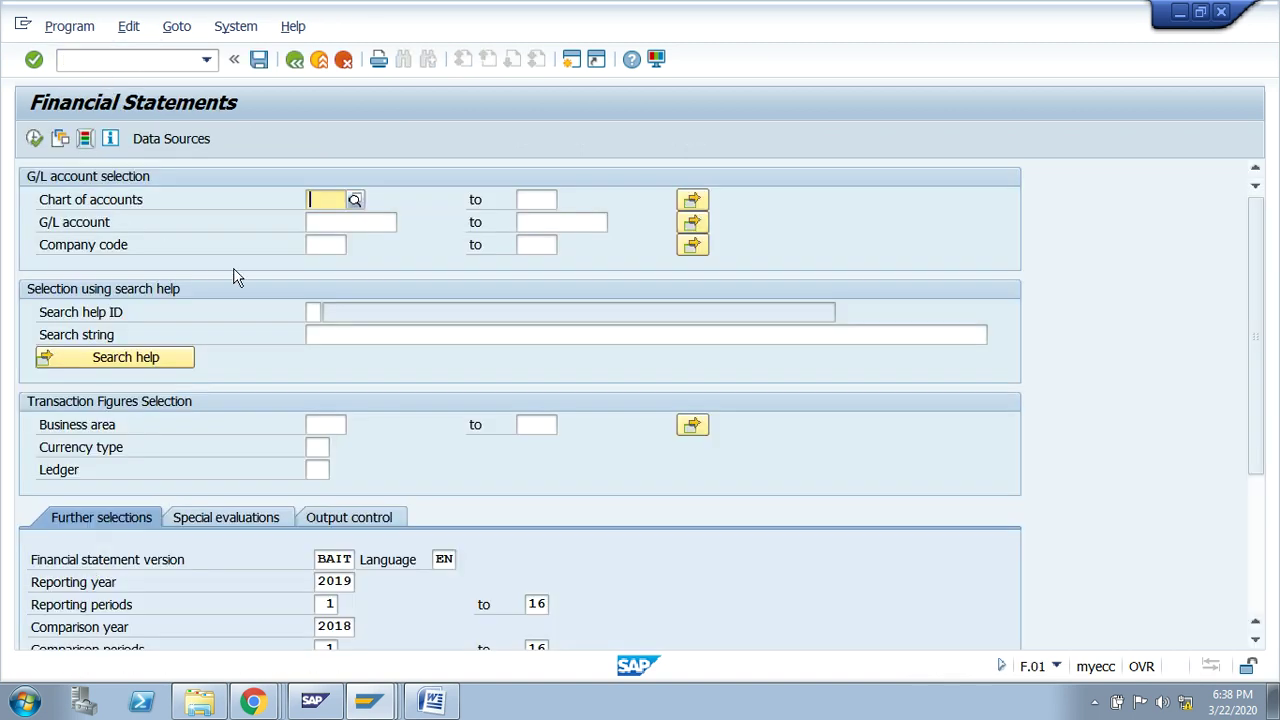
- Restrict the report selection to G/L account 100040 and company code FM01
left_click(324, 223)
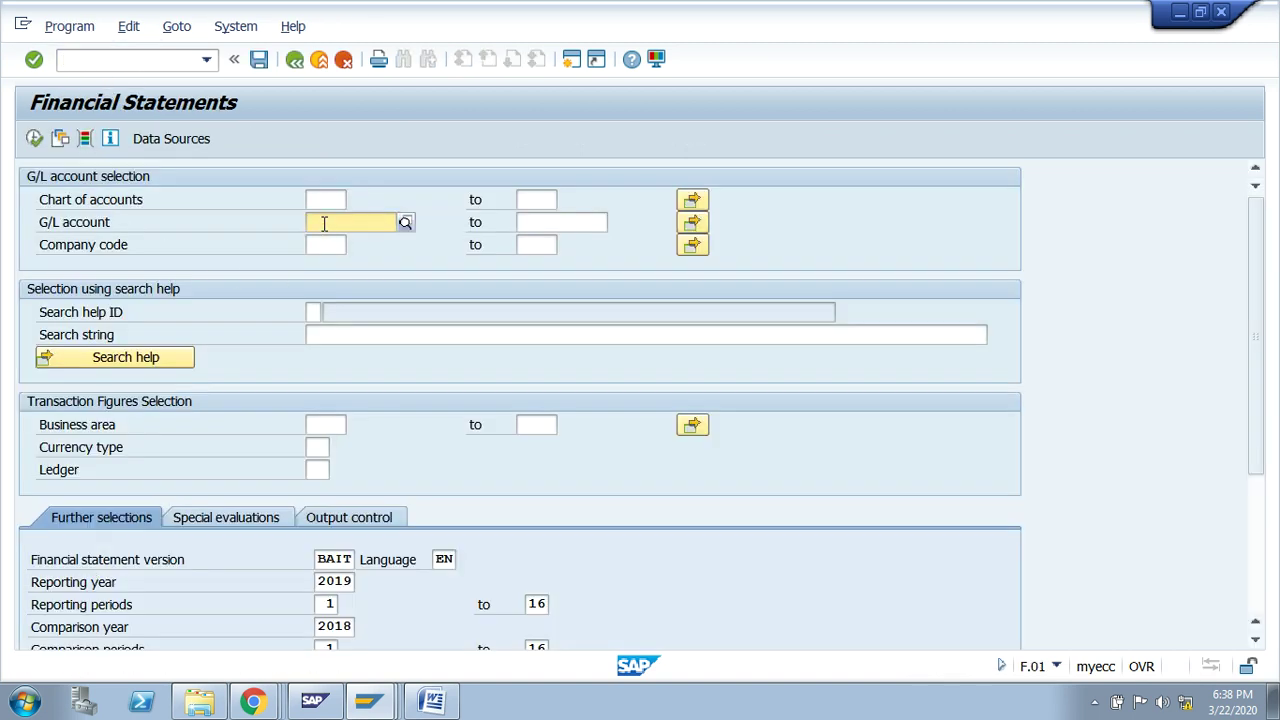
type("1000")
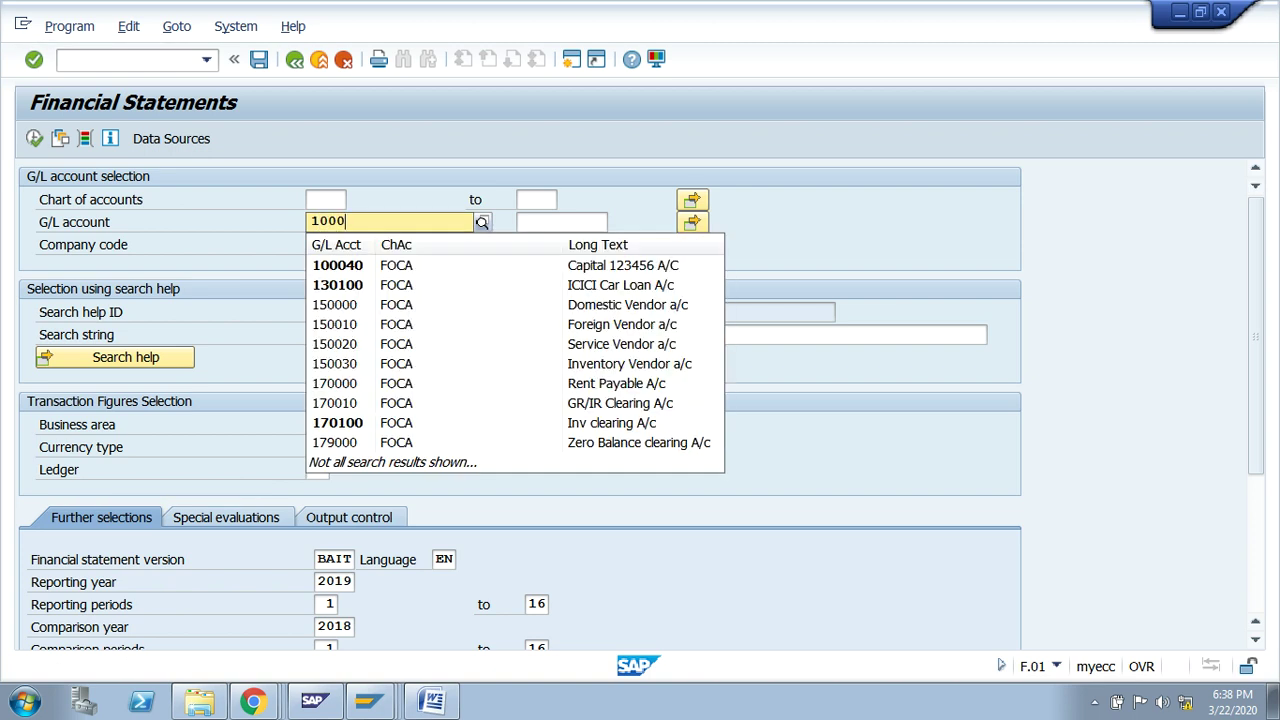
type("40")
key("Tab")
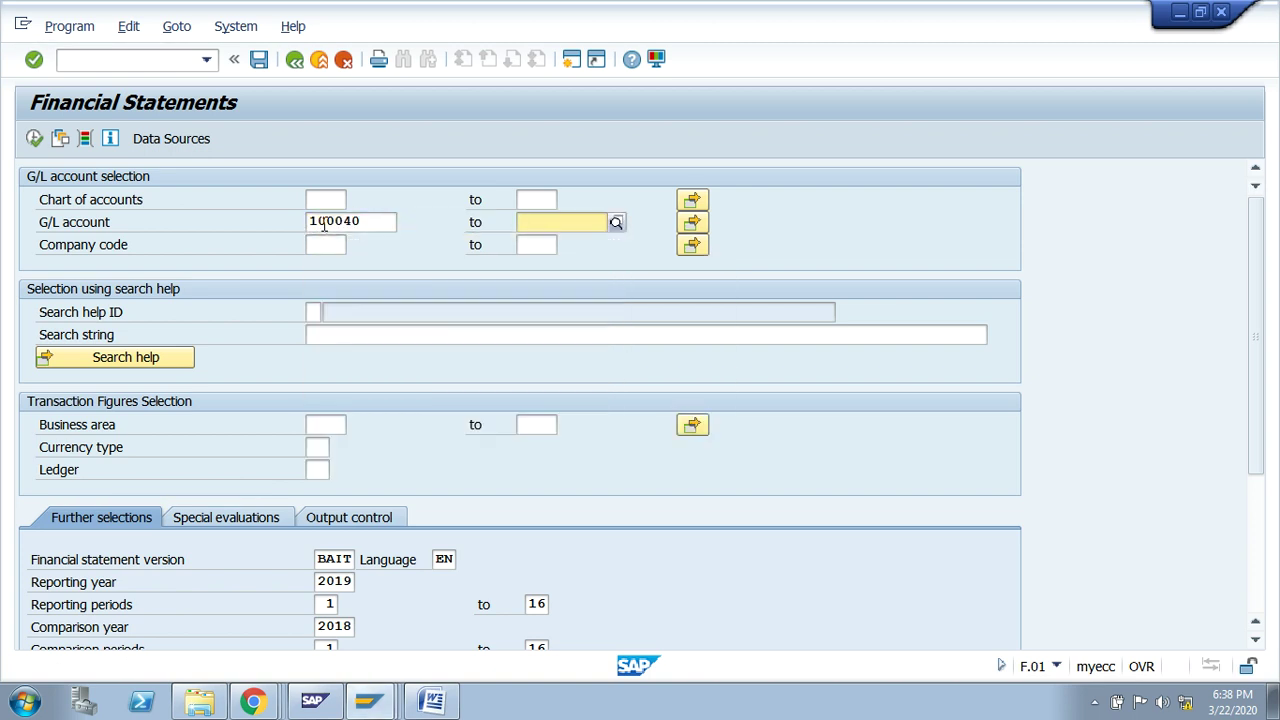
left_click(323, 244)
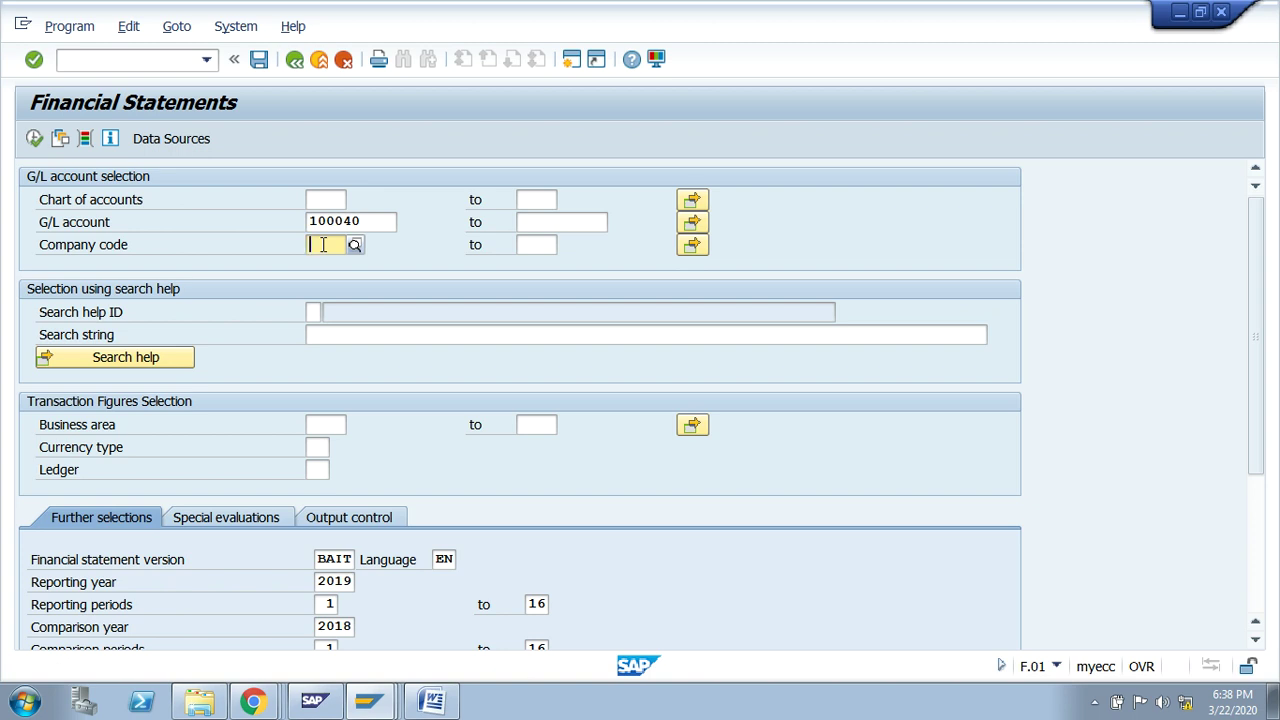
type("F")
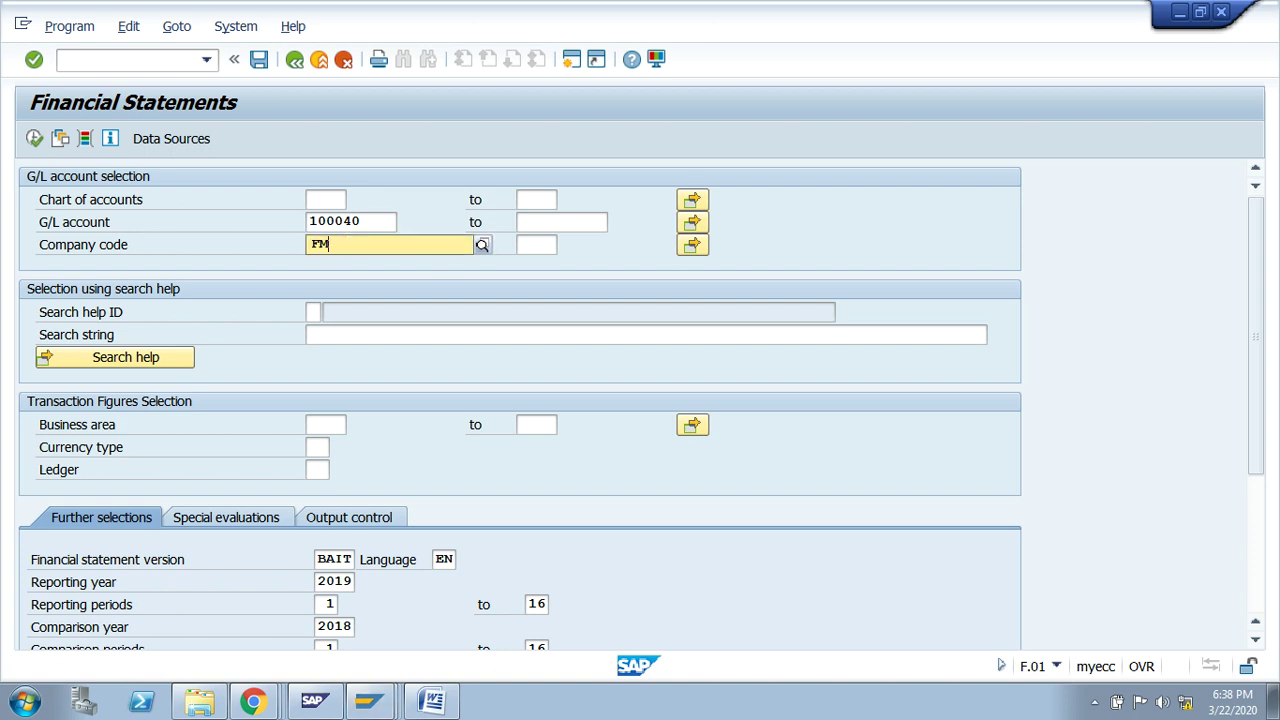
type("M01")
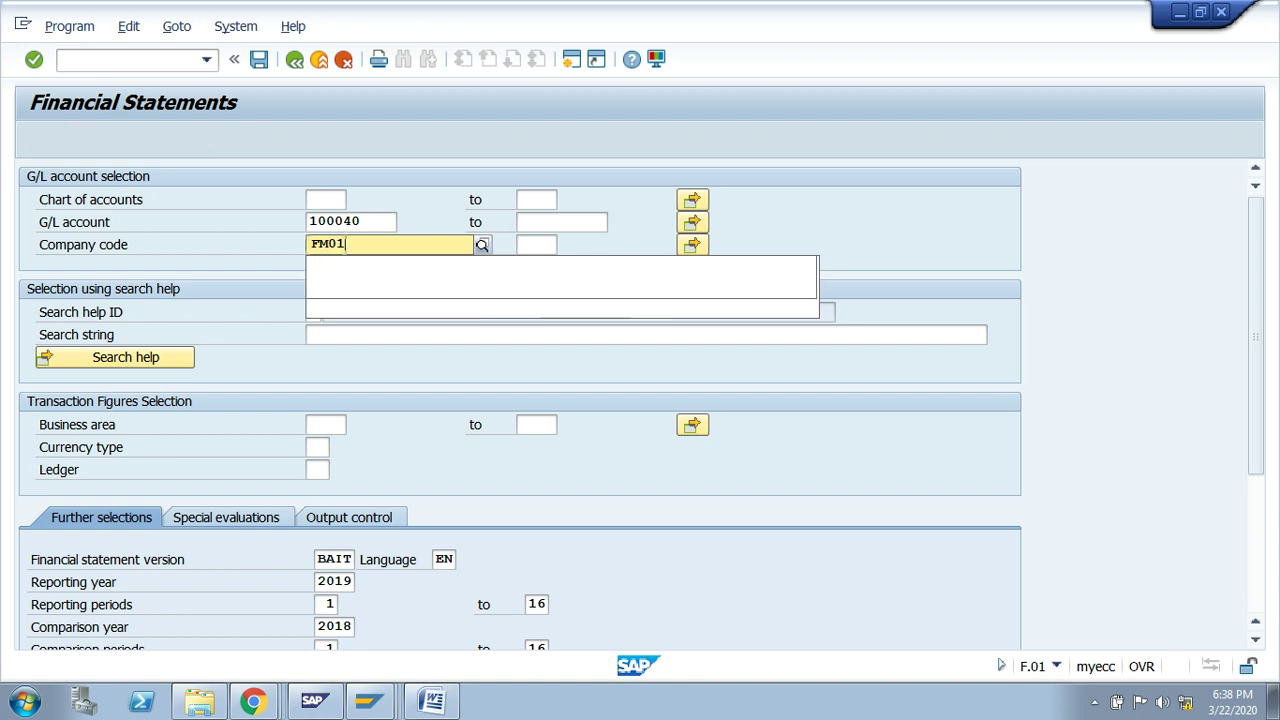
key("Tab")
- Set the list output to ALV grid control and execute the financial statements report, accepting the displayed messages
left_click_drag(1257, 311, 1260, 445)
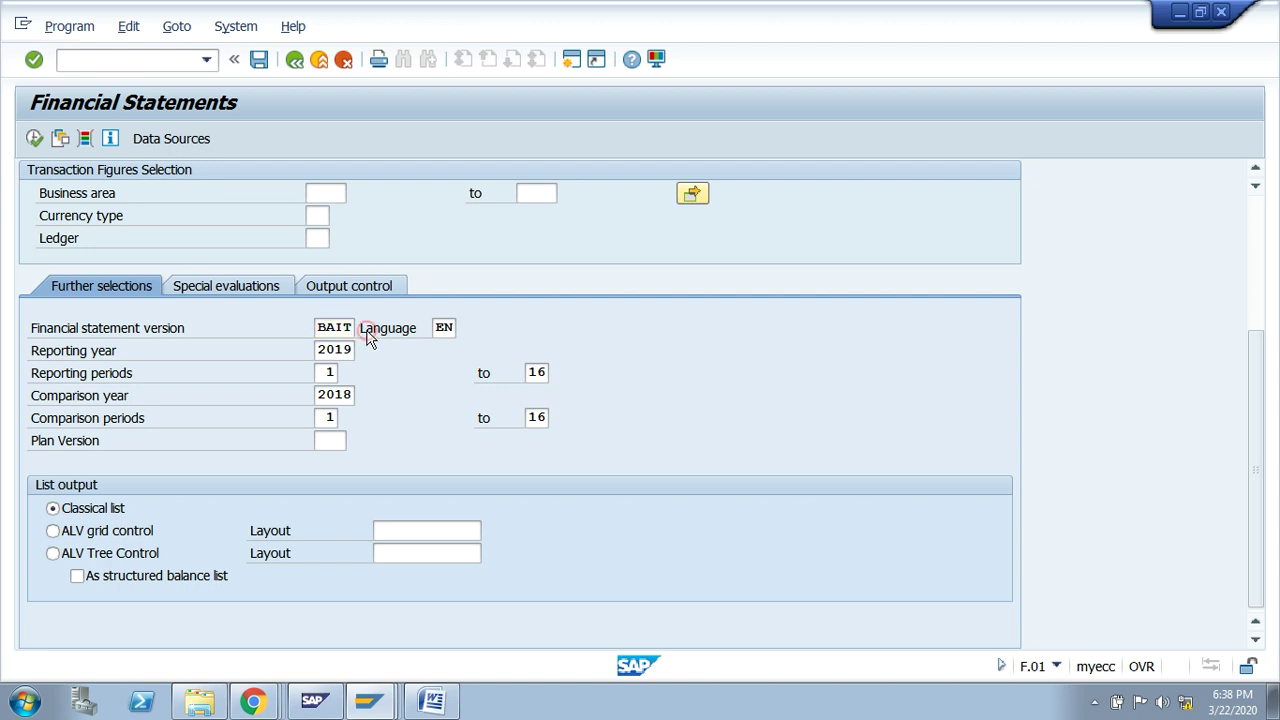
key("F4")
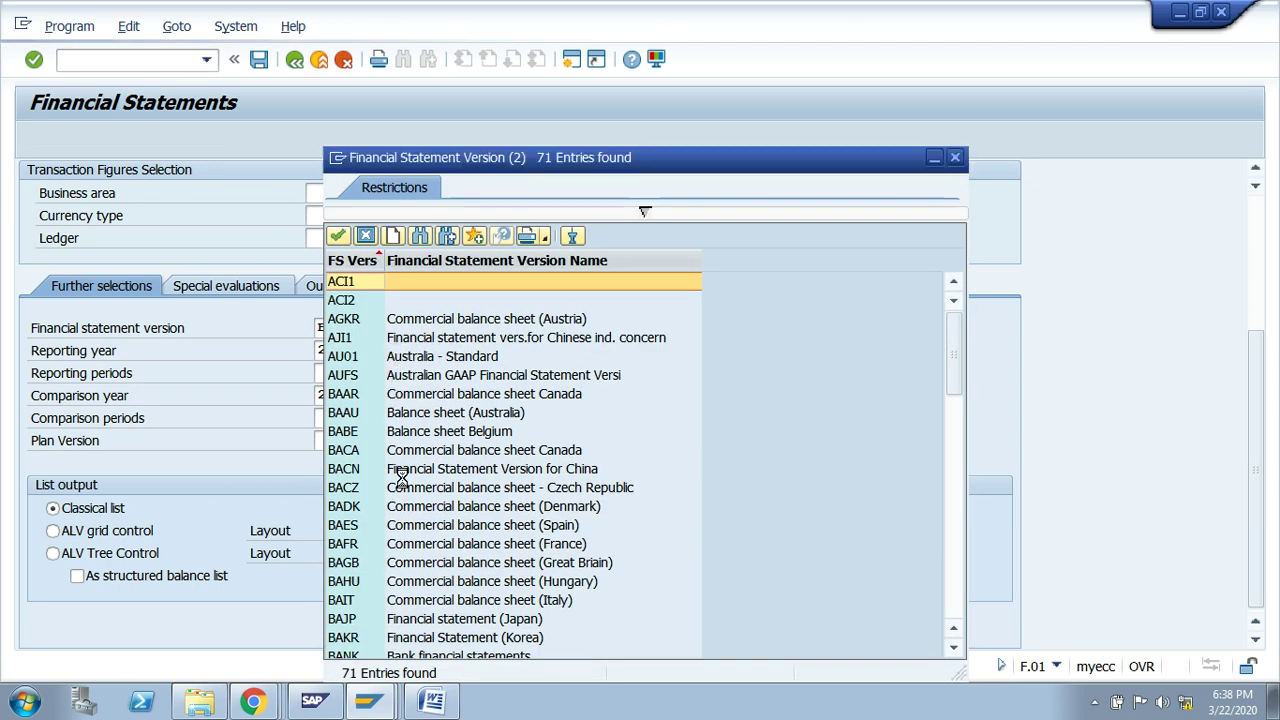
left_click(956, 160)
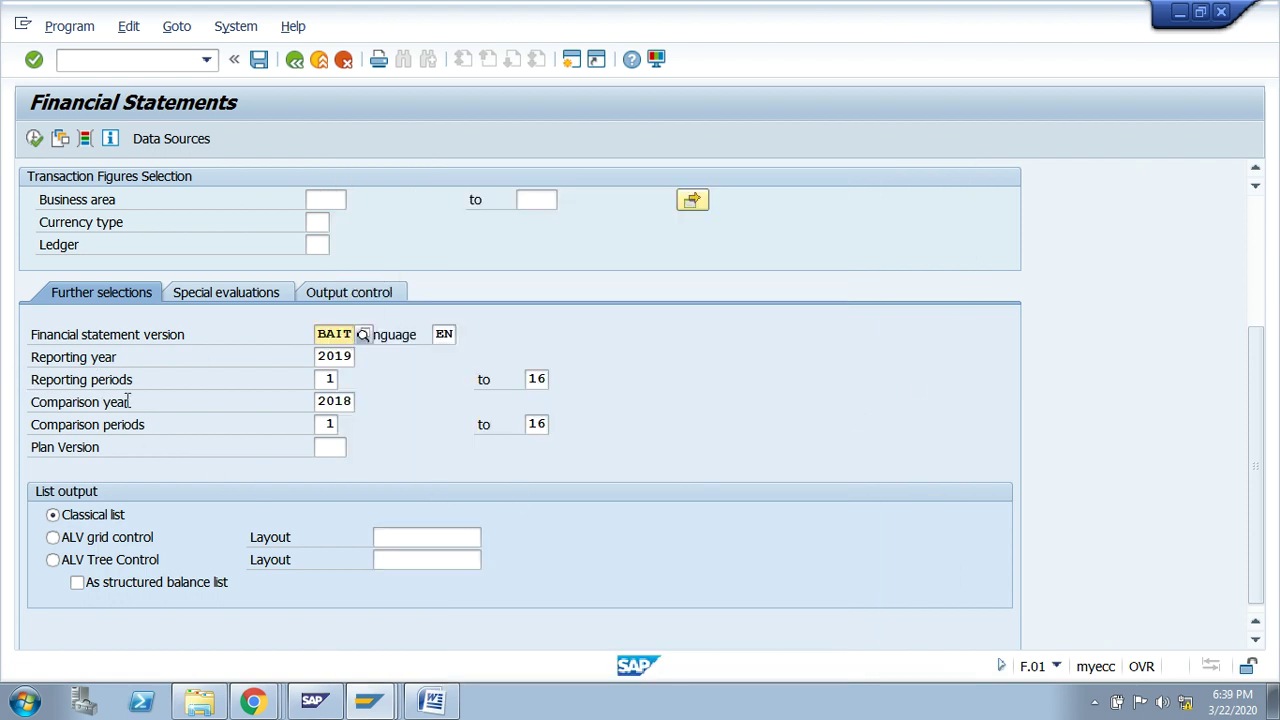
left_click(90, 540)
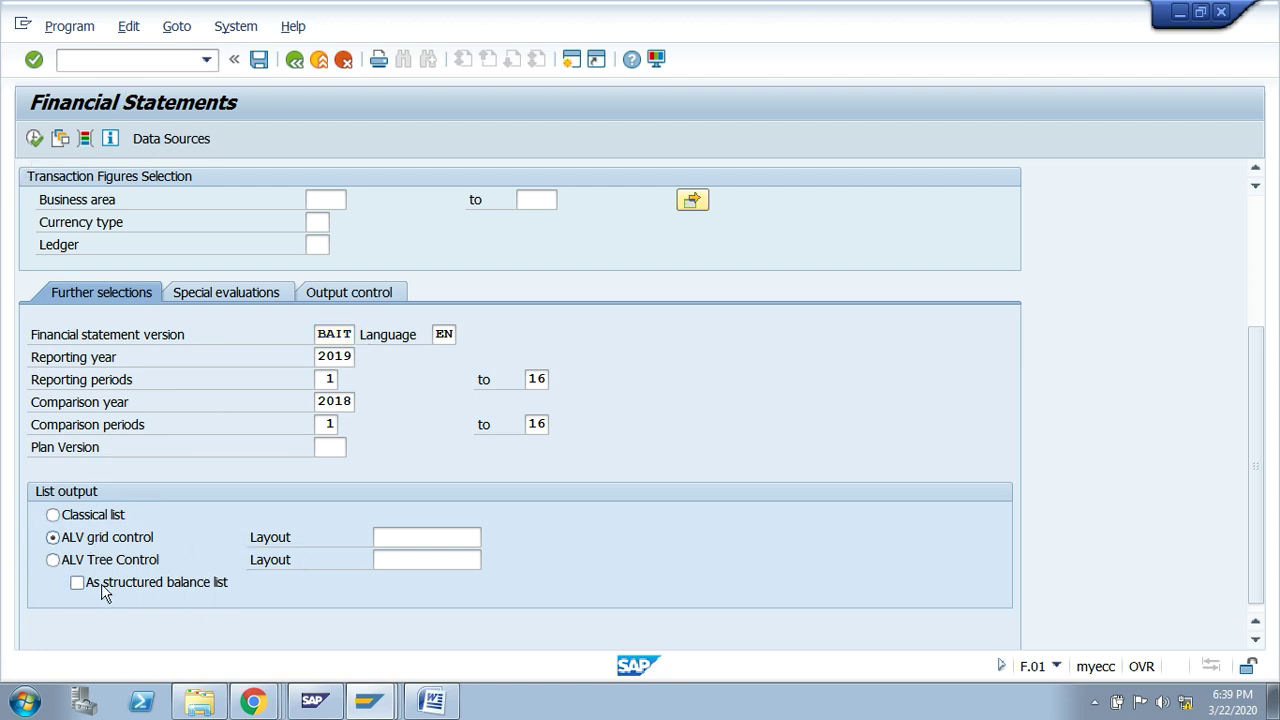
left_click(34, 138)
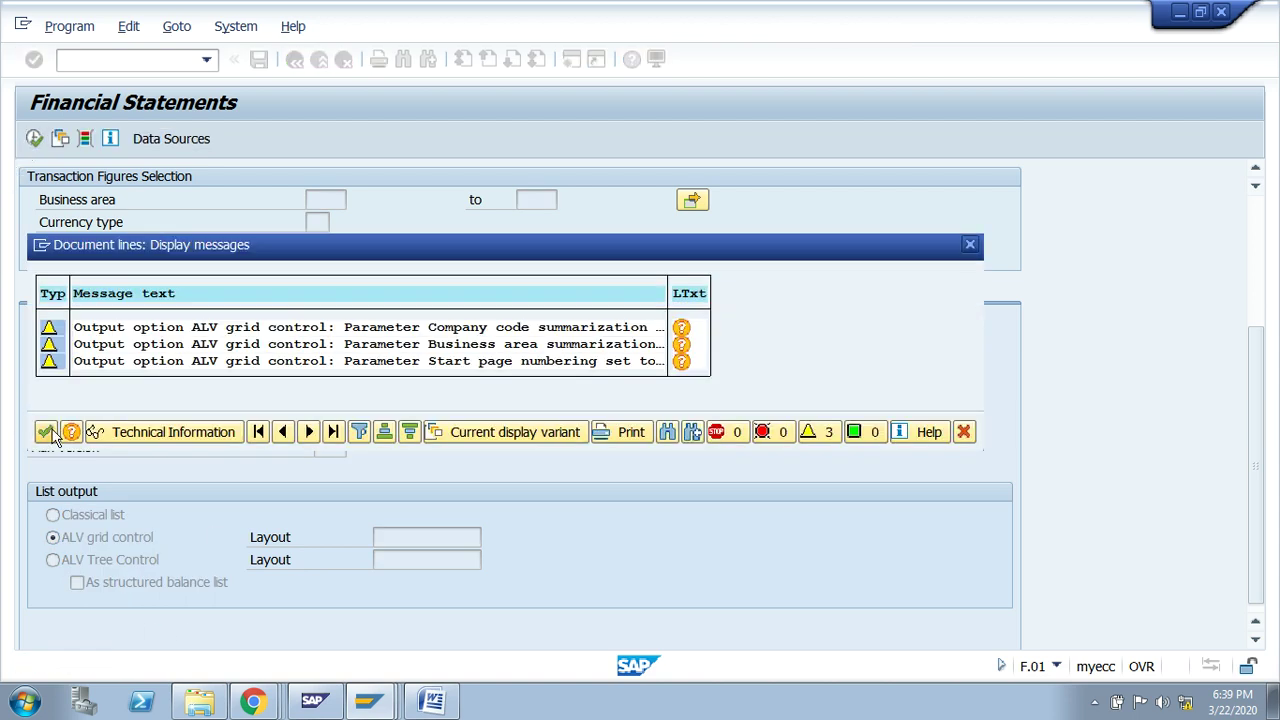
left_click(50, 432)
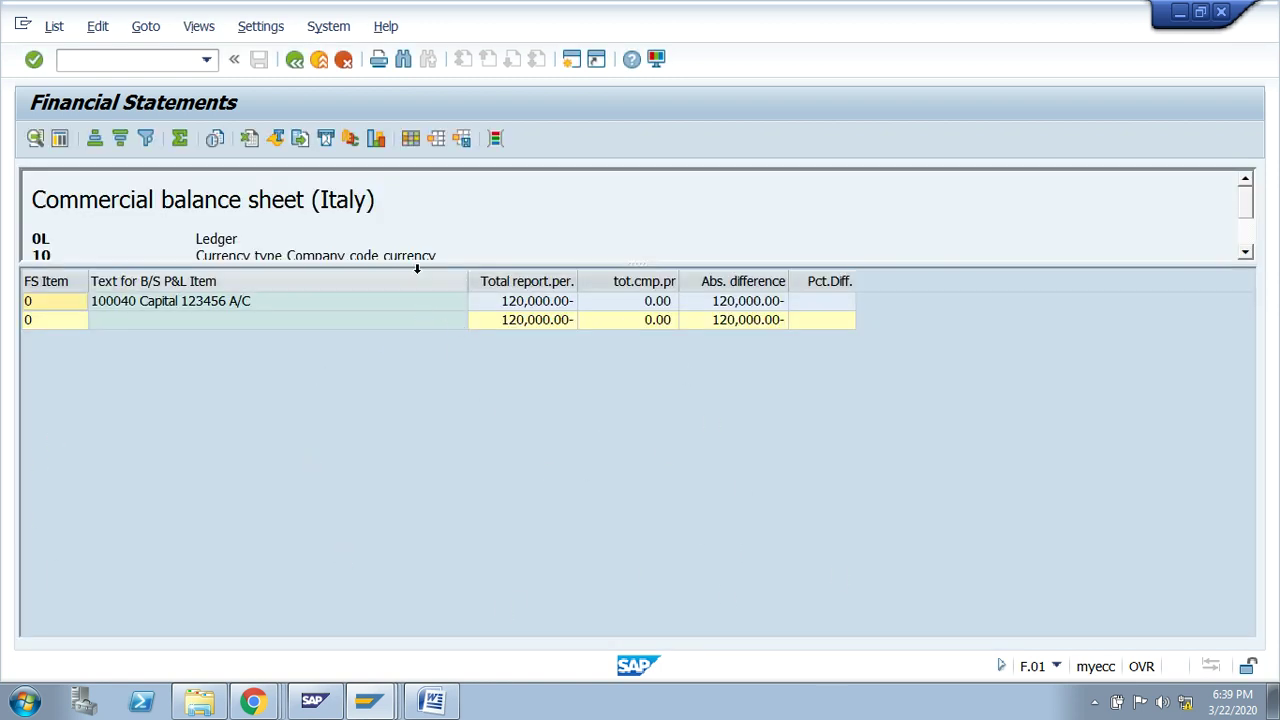
- Add the Account Number, Group account number and Group Chart of Accts columns to the displayed columns of the report layout
left_click(412, 143)
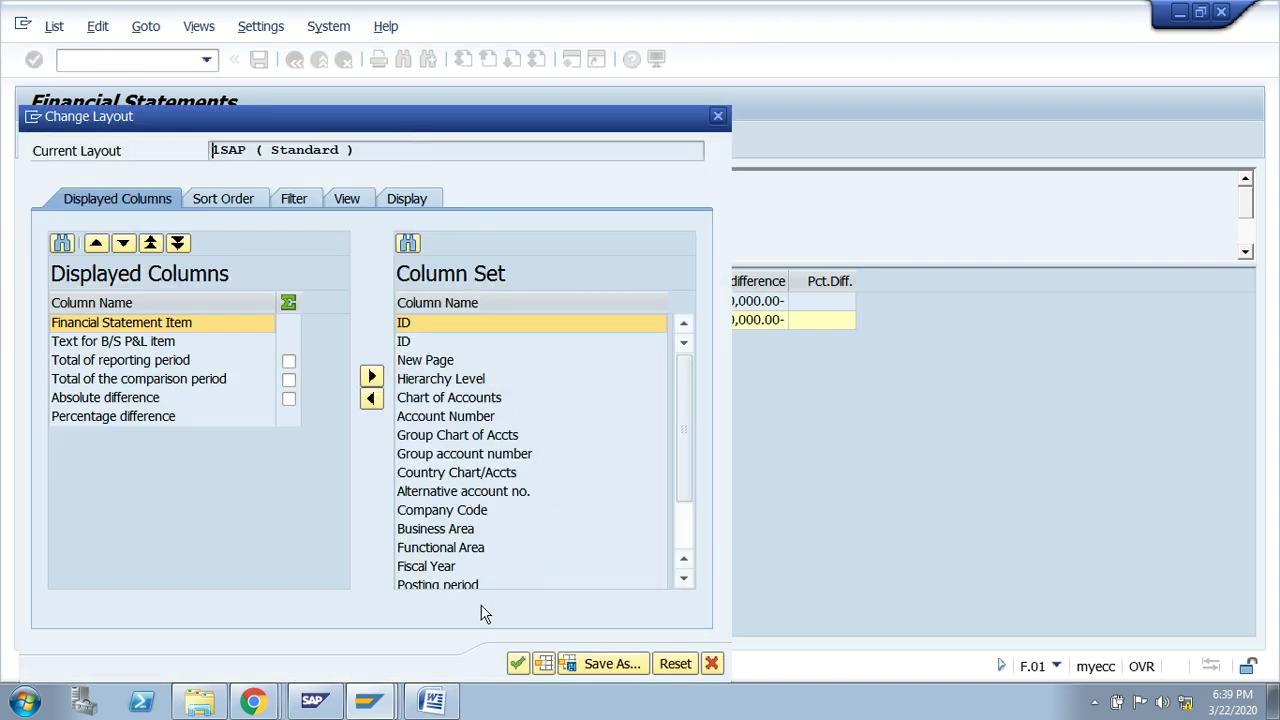
left_click(409, 420)
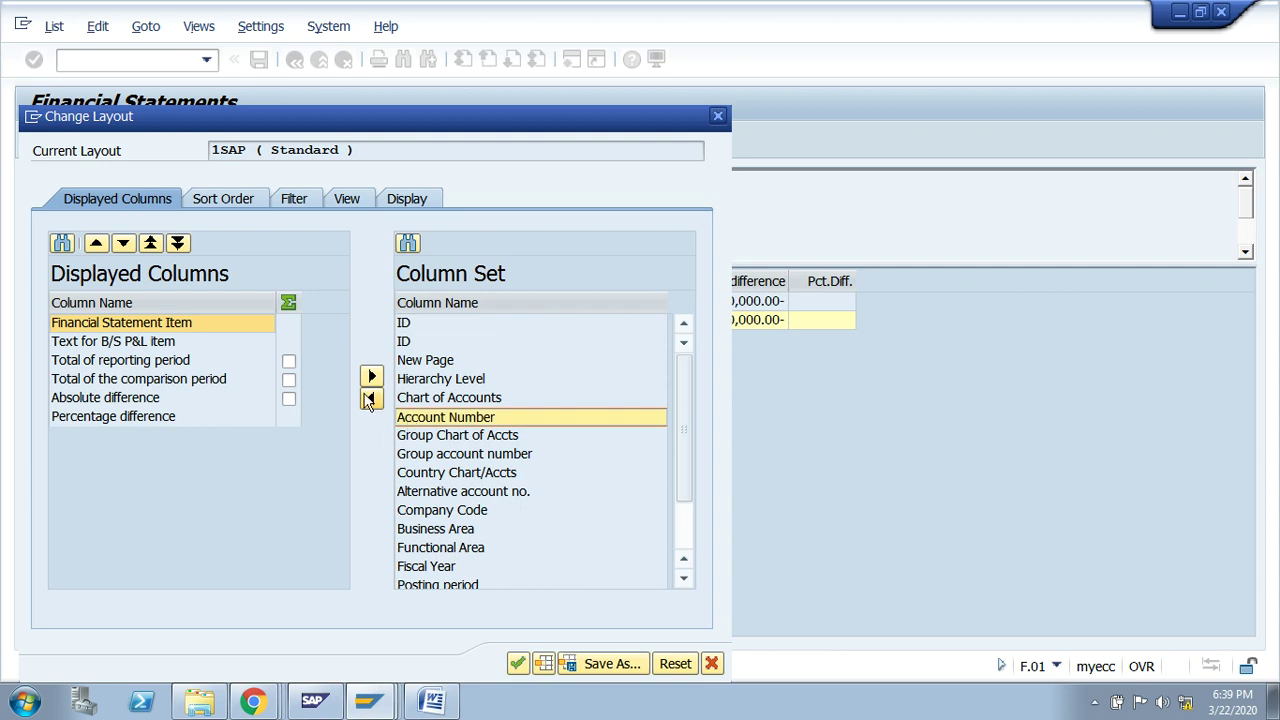
left_click(371, 398)
left_click(441, 436)
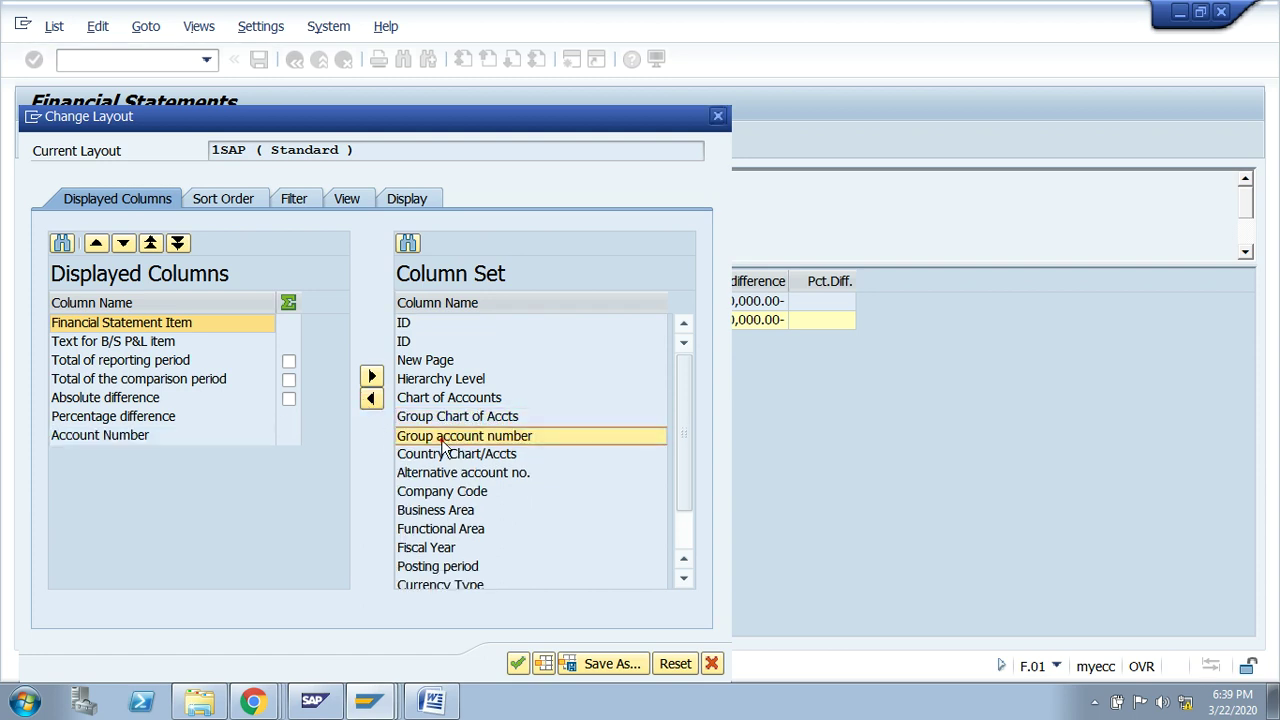
left_click(371, 399)
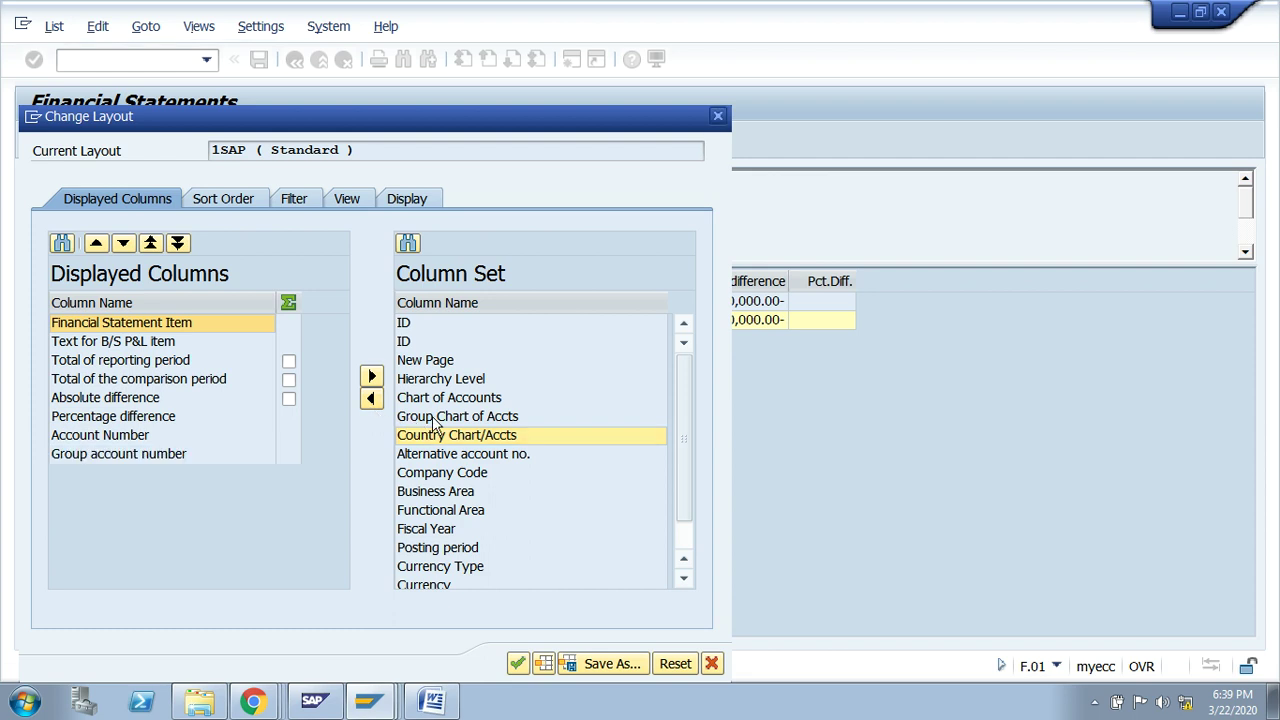
left_click(430, 416)
left_click(371, 400)
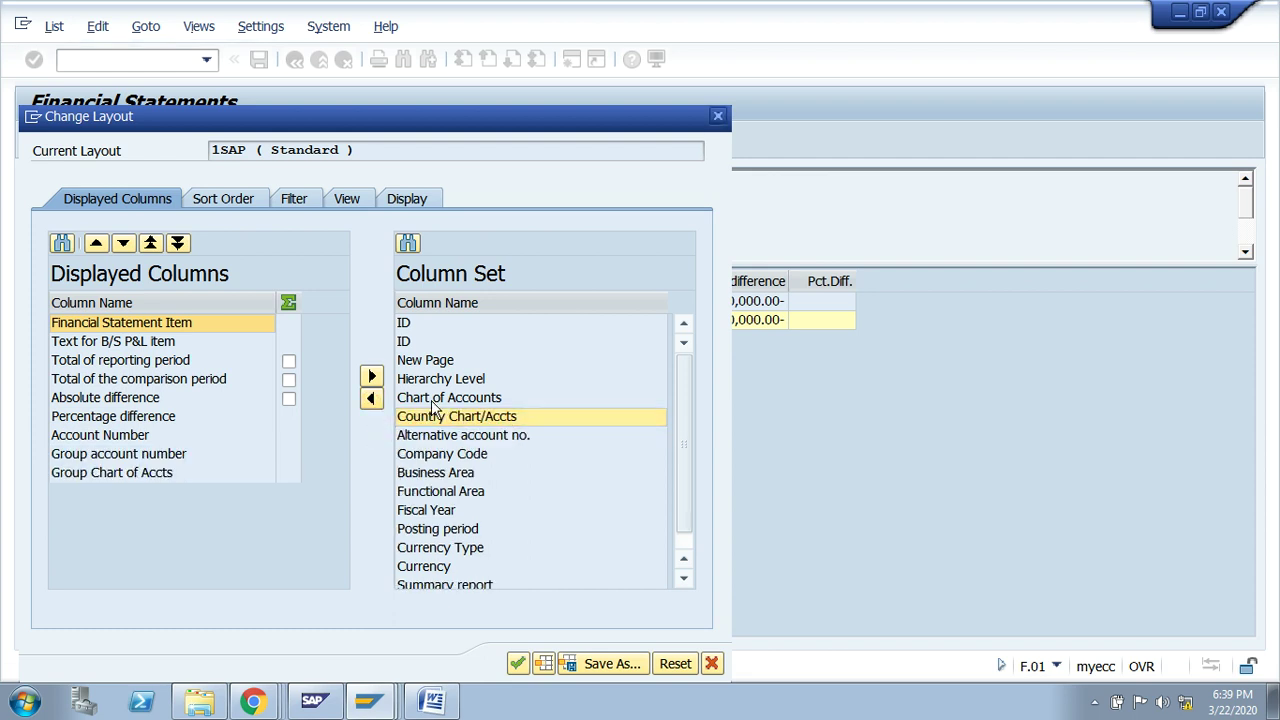
- Add the Chart of Accounts and Company Code columns to the displayed columns and apply the layout to the report
left_click(402, 398)
left_click(371, 399)
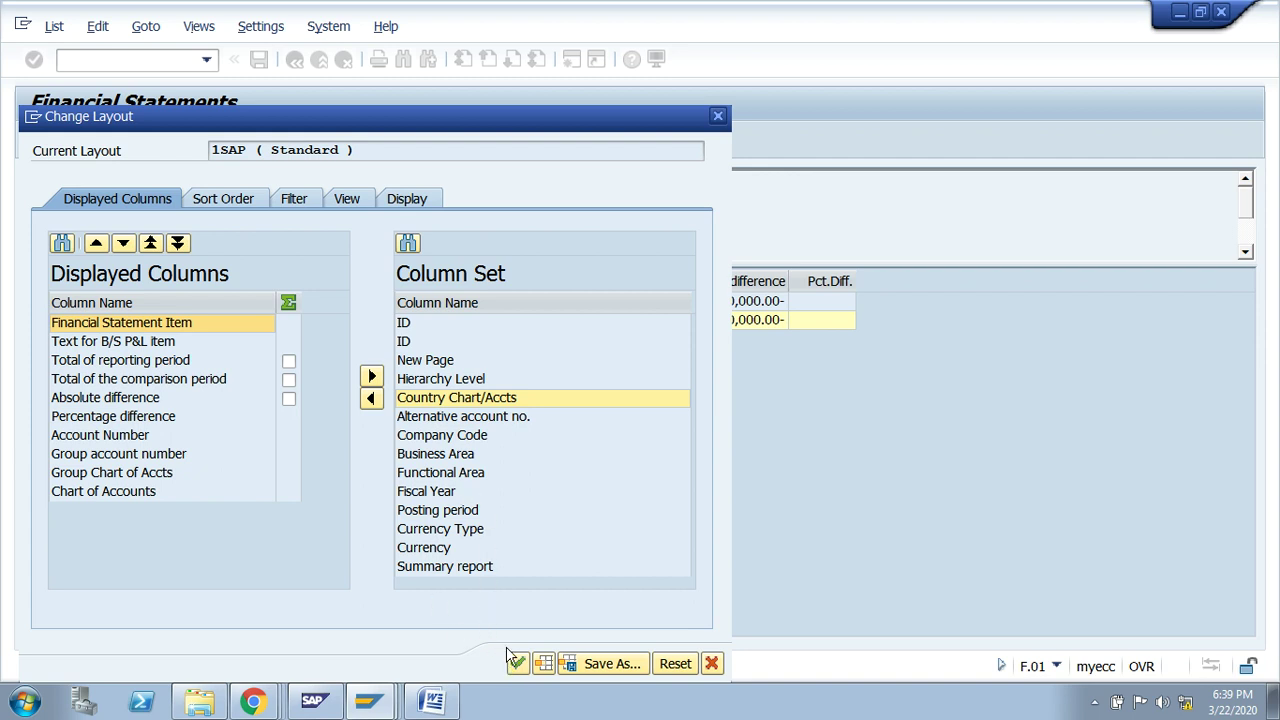
left_click(436, 436)
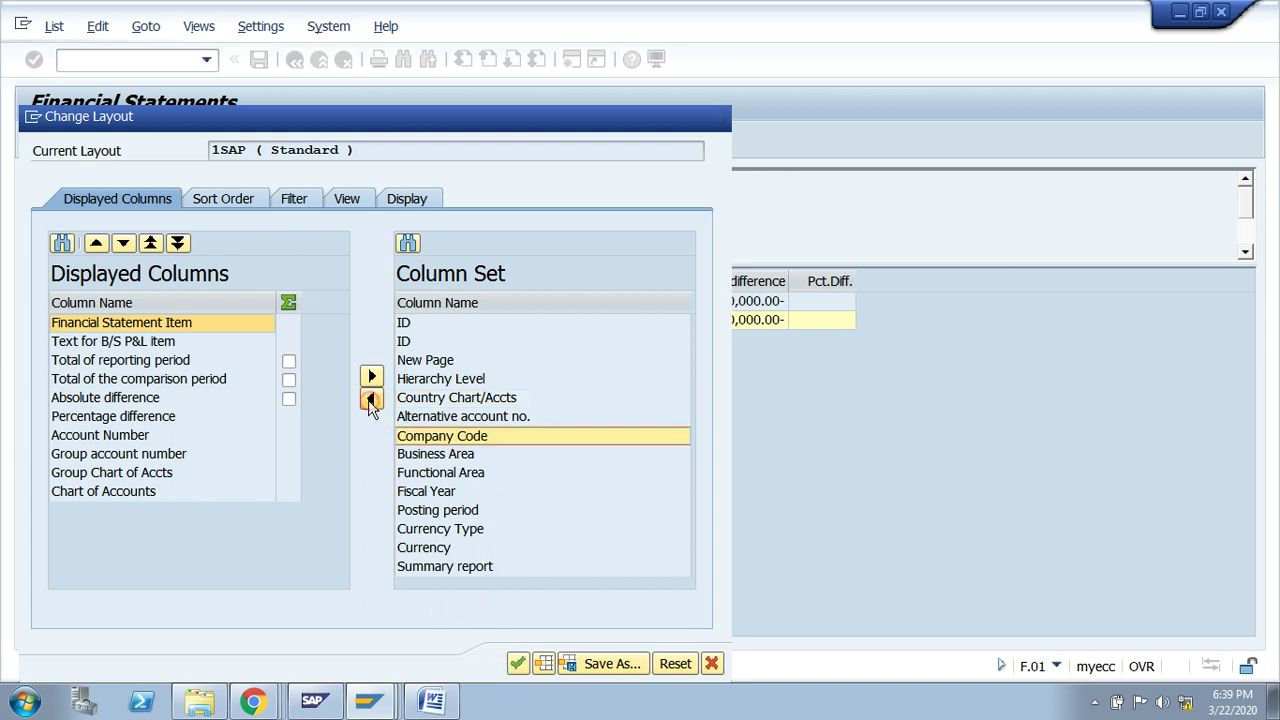
left_click(371, 400)
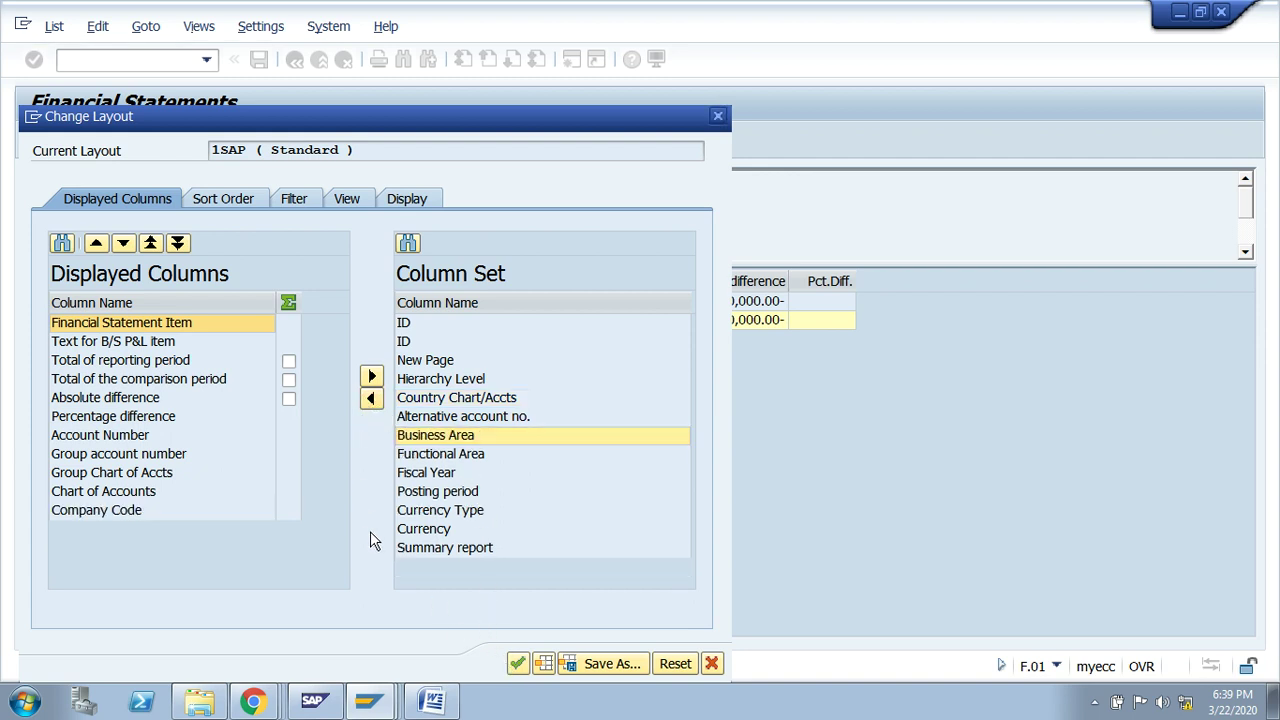
left_click(517, 664)
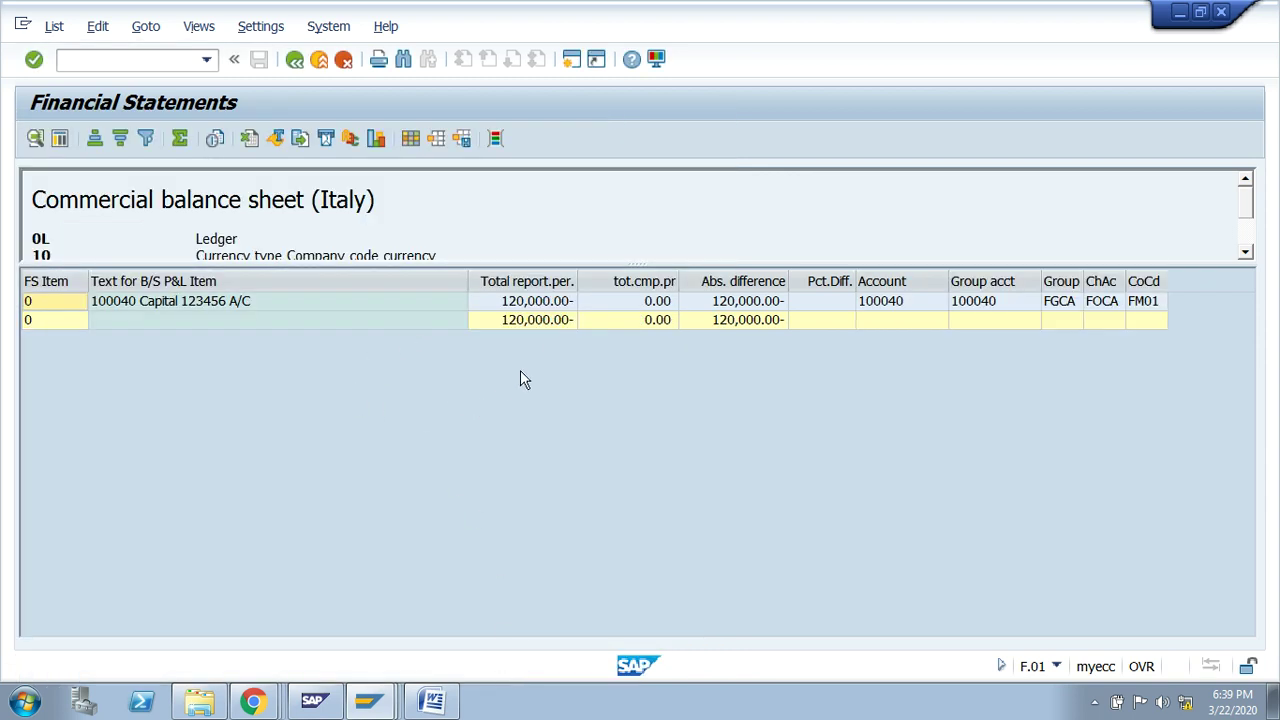
- Examine the 100040 capital line's group chart, chart of accounts and company code columns, consulting the OB13 assignment line in the Word notes
left_click(532, 308)
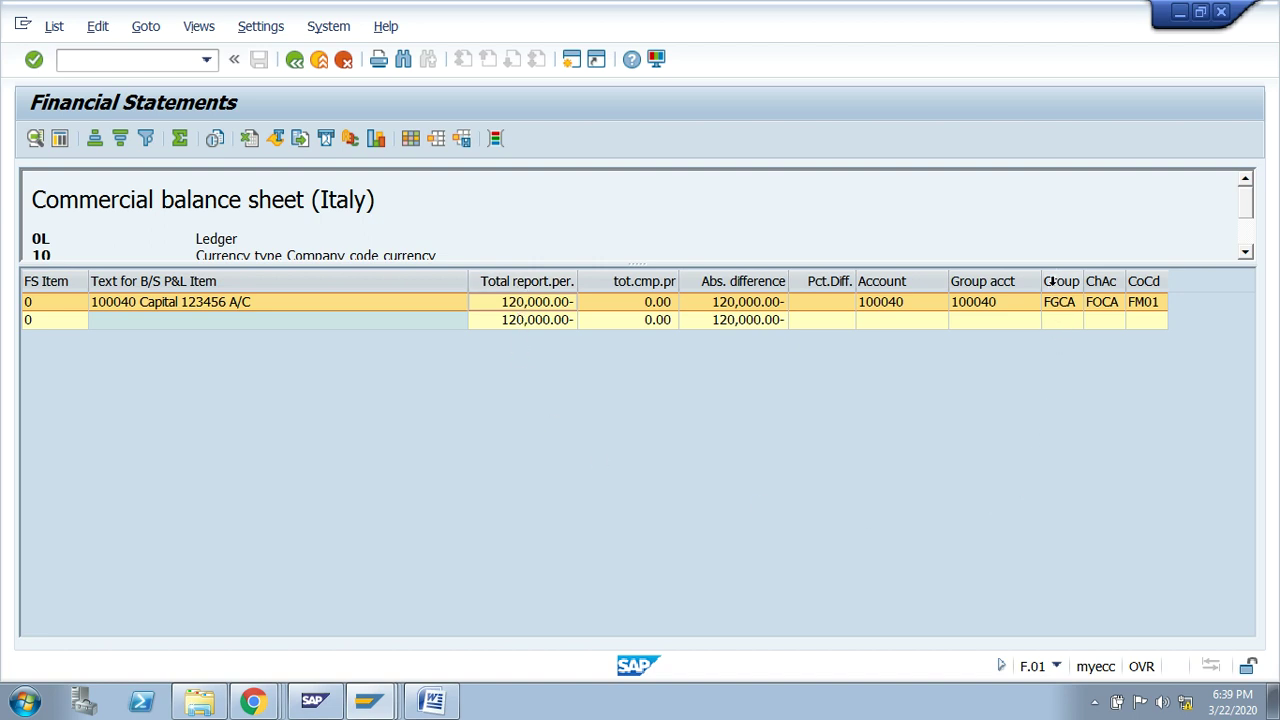
left_click(1053, 275)
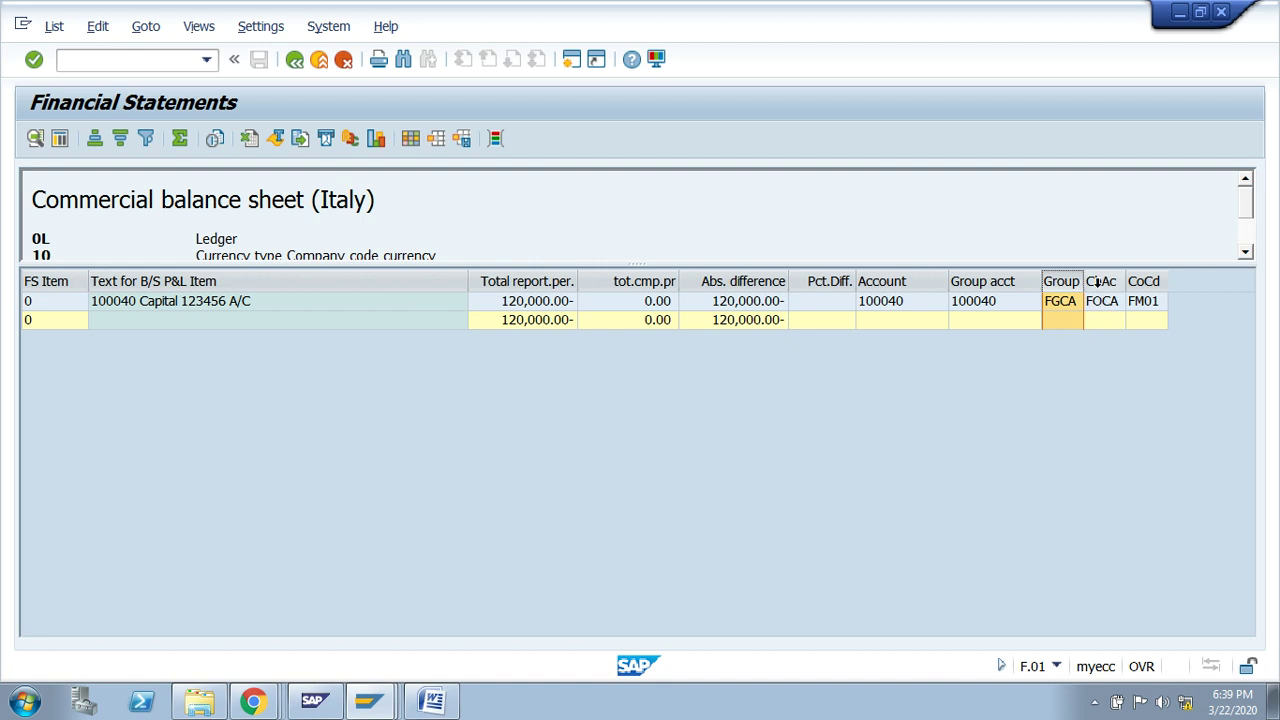
left_click(1097, 284)
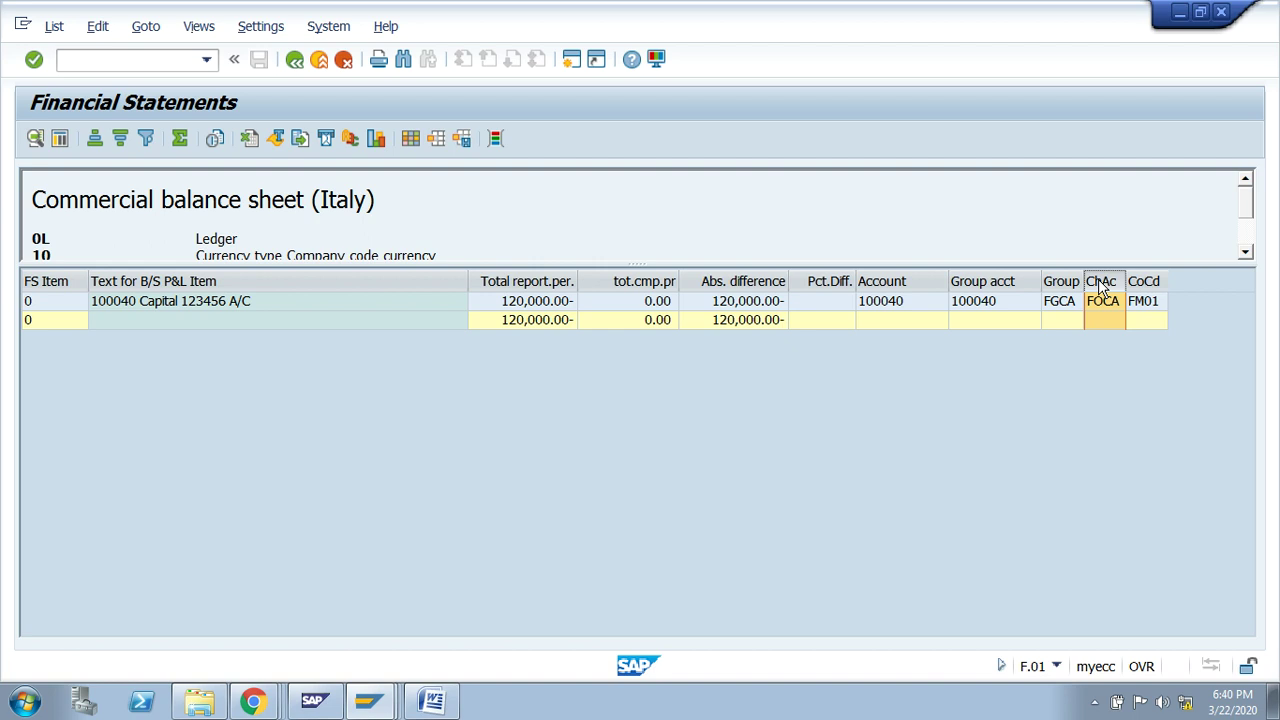
left_click(440, 700)
left_click_drag(340, 229, 964, 228)
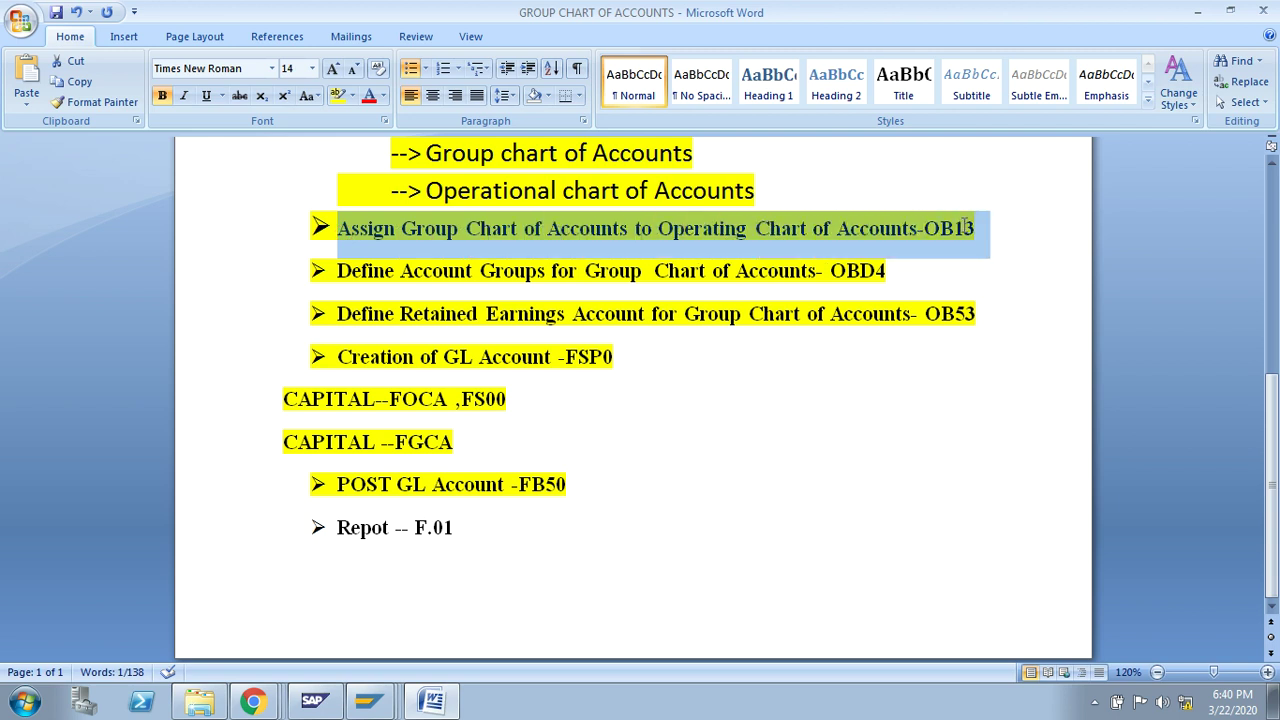
left_click(432, 700)
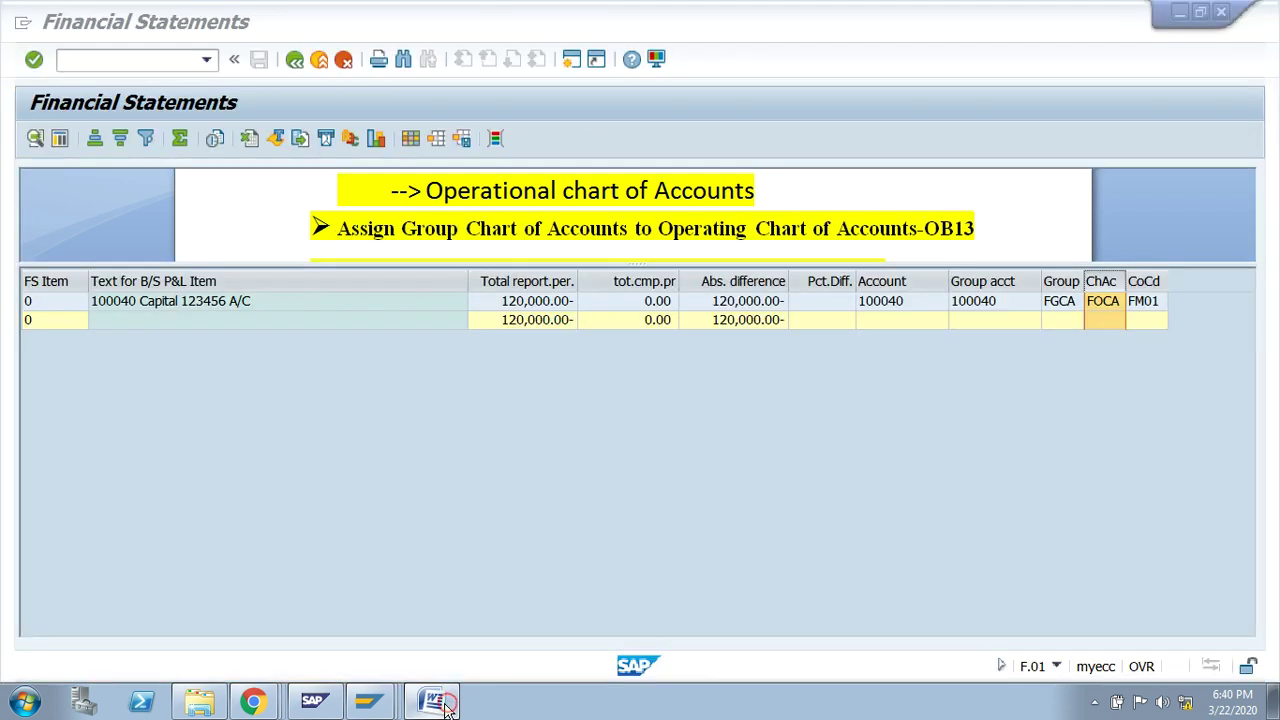
left_click(513, 305)
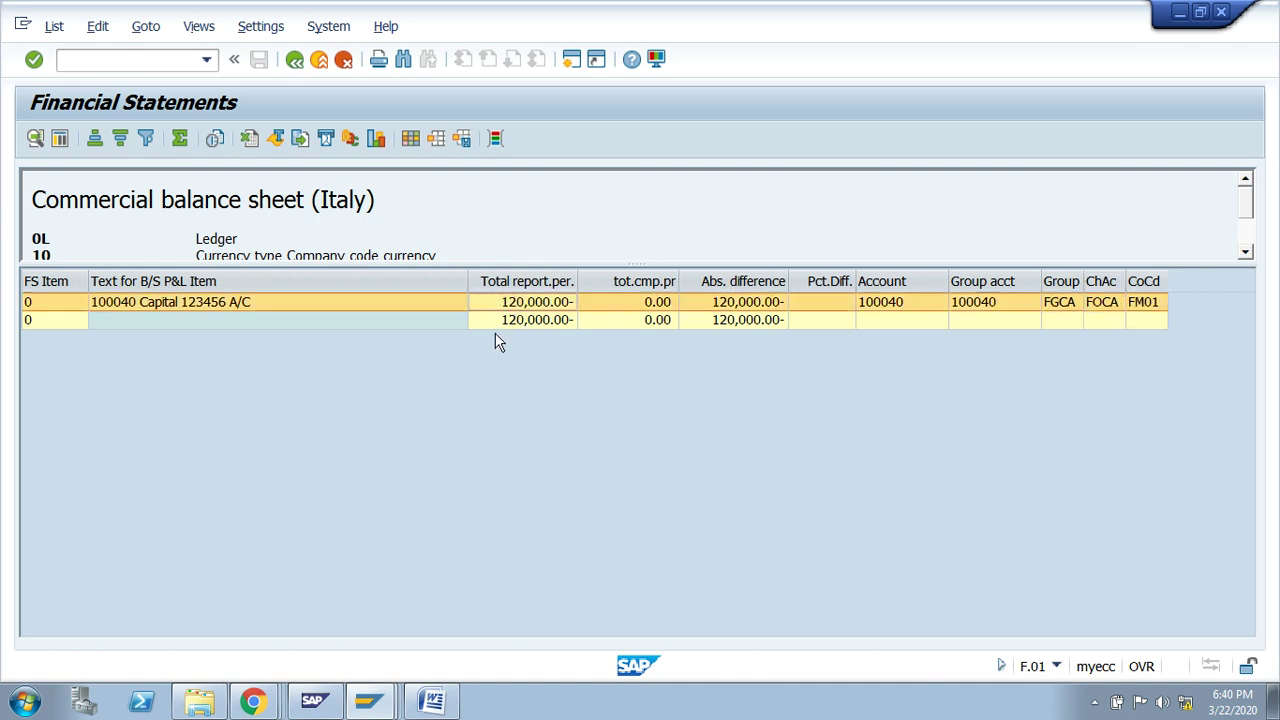
left_click(1052, 282)
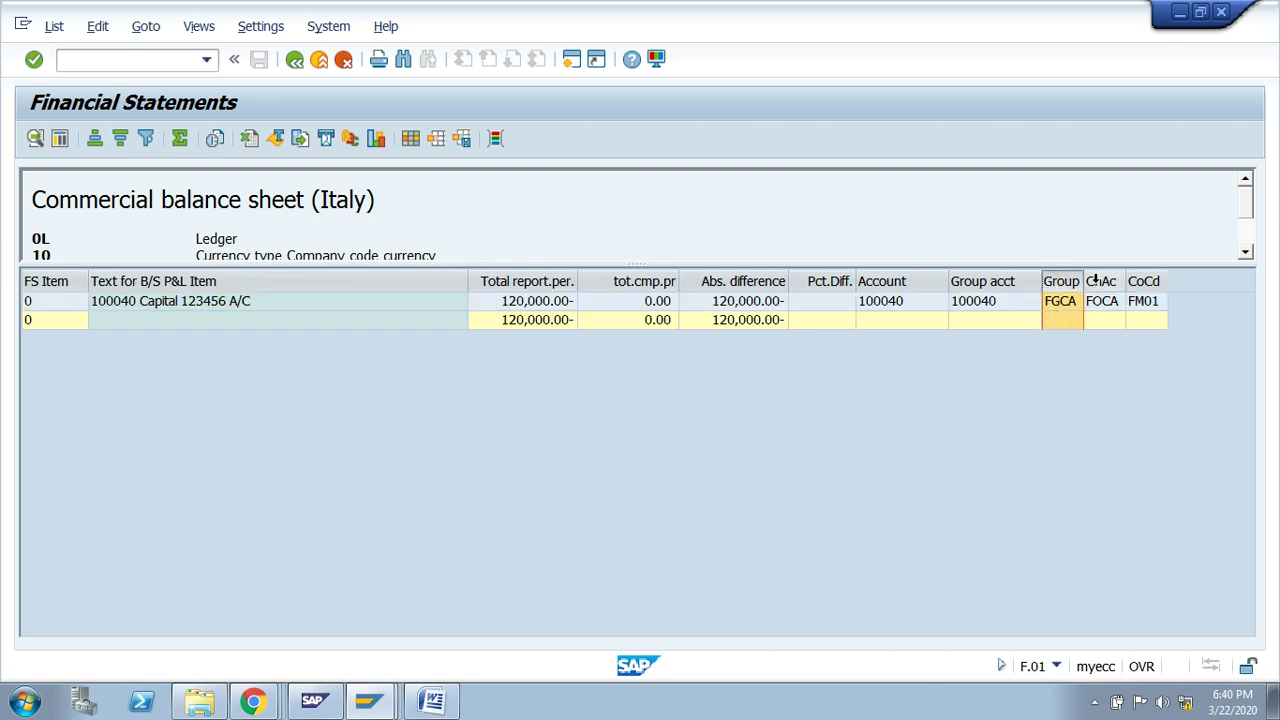
left_click(1096, 282)
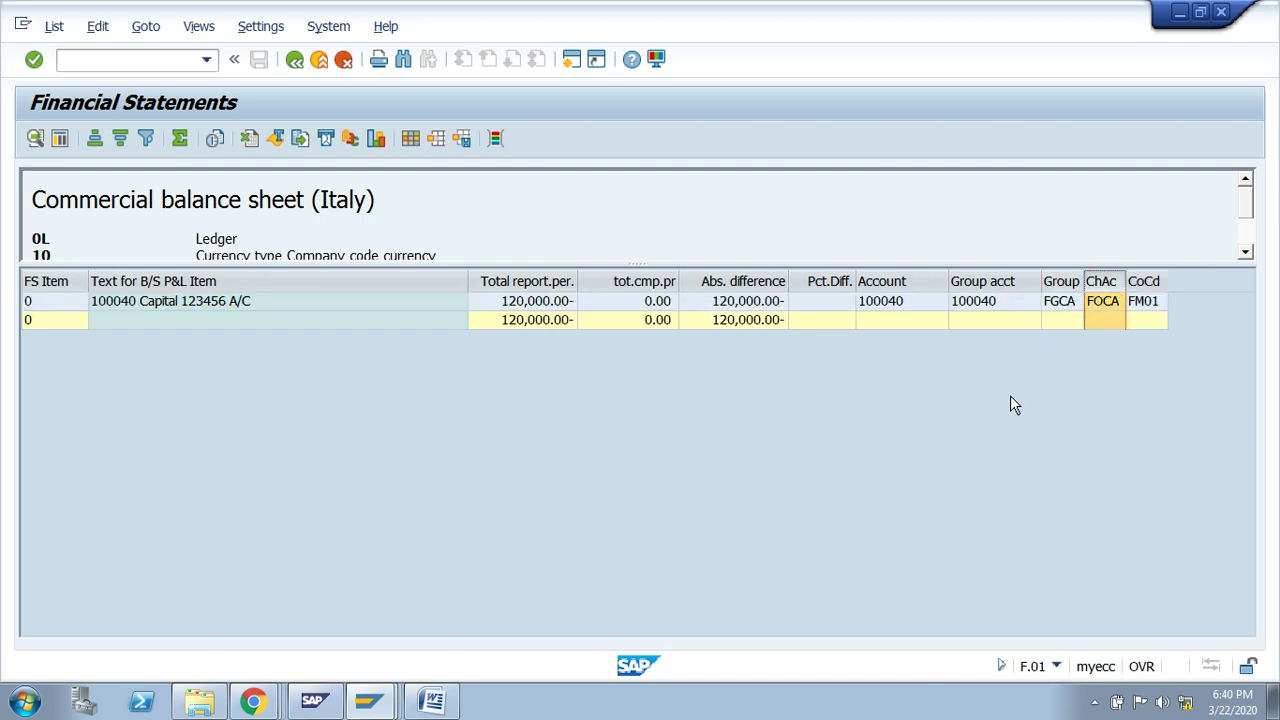
left_click(1138, 282)
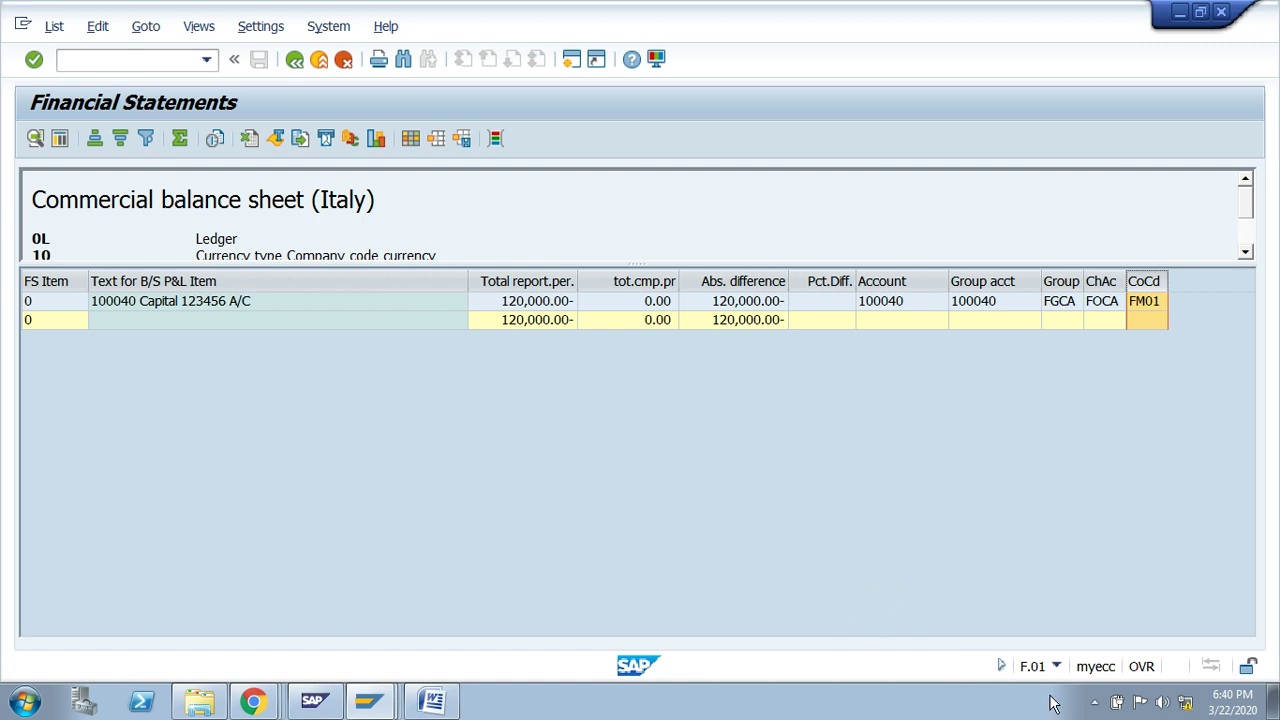
left_click(1096, 704)
left_click(1096, 704)
left_click(1096, 704)
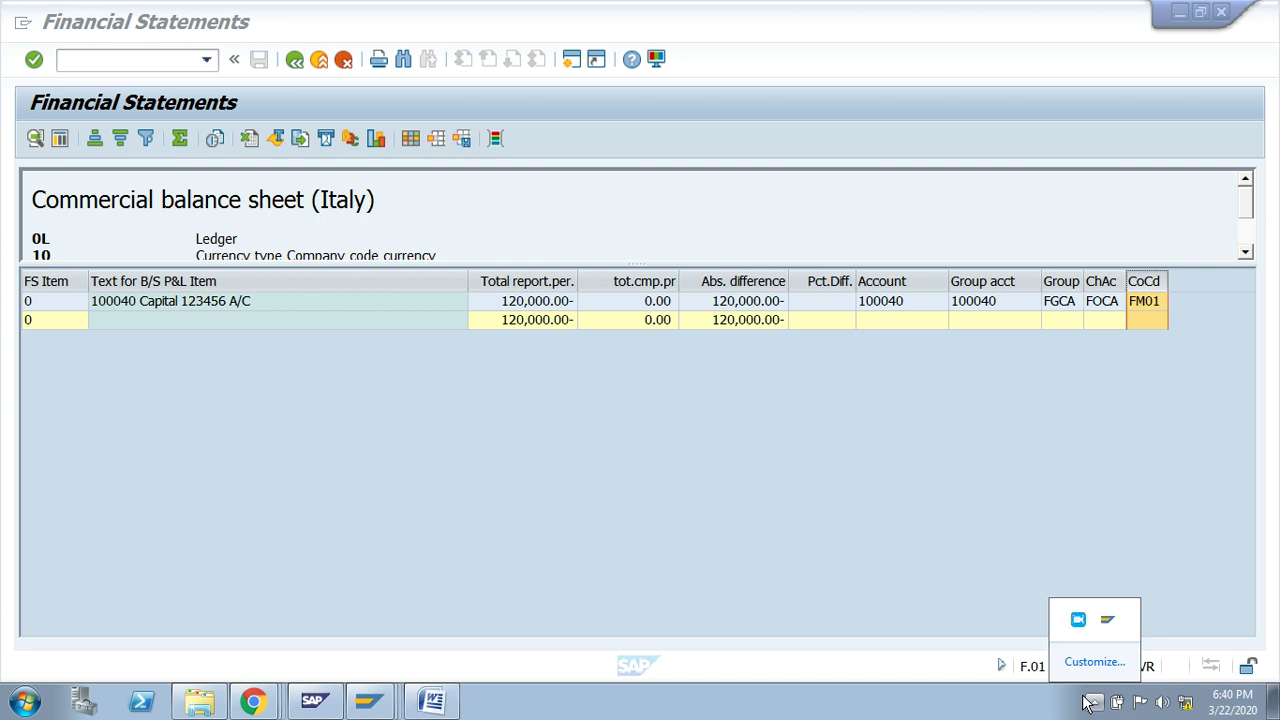
left_click(1090, 702)
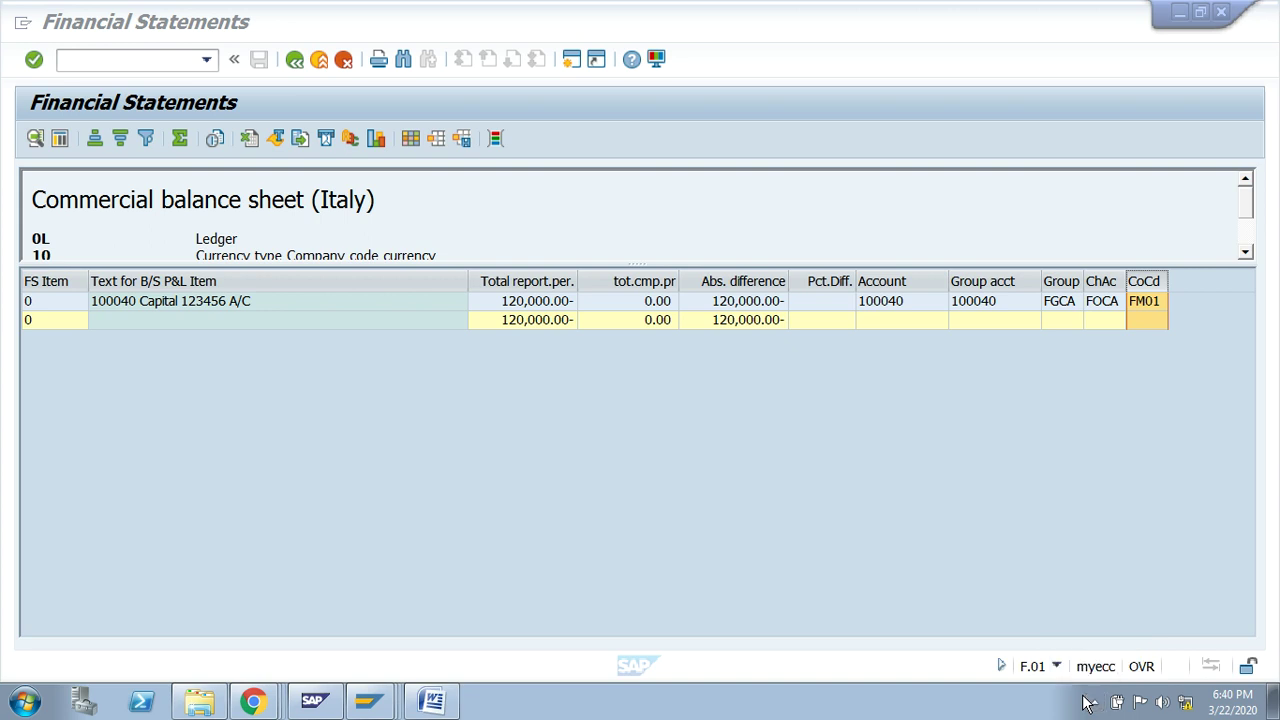
left_click(1092, 702)
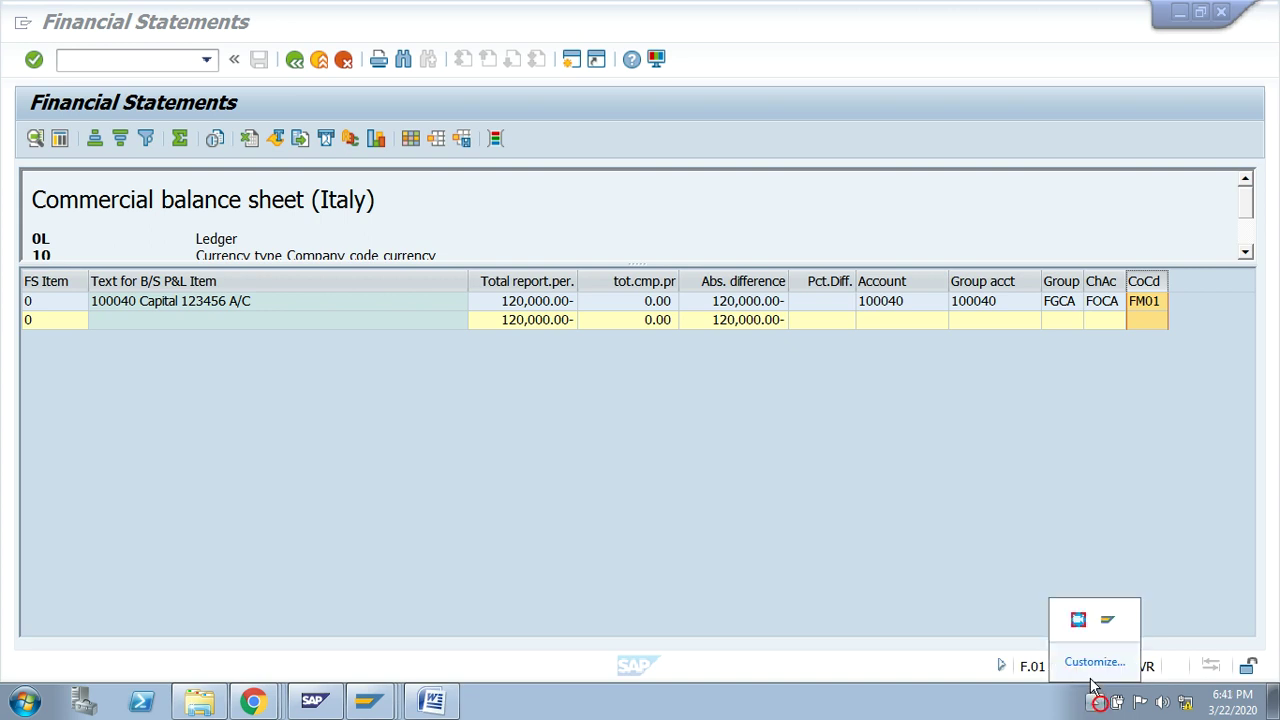
left_click(1078, 622)
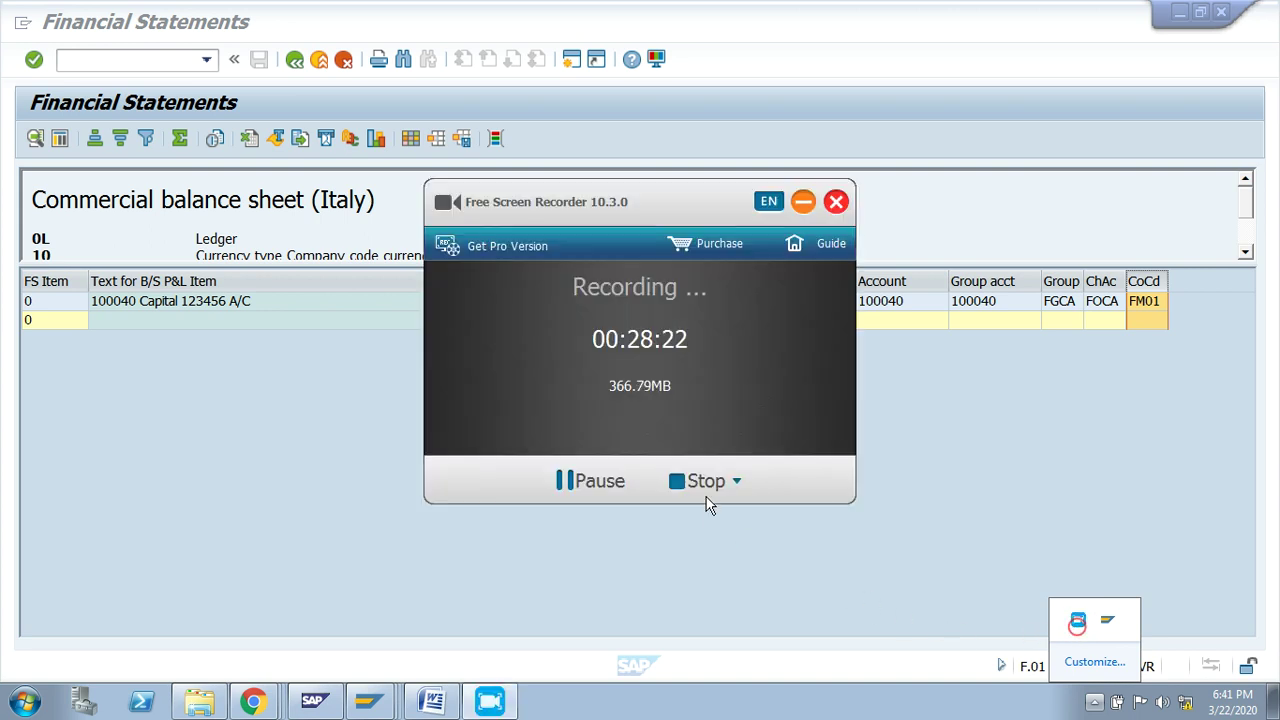